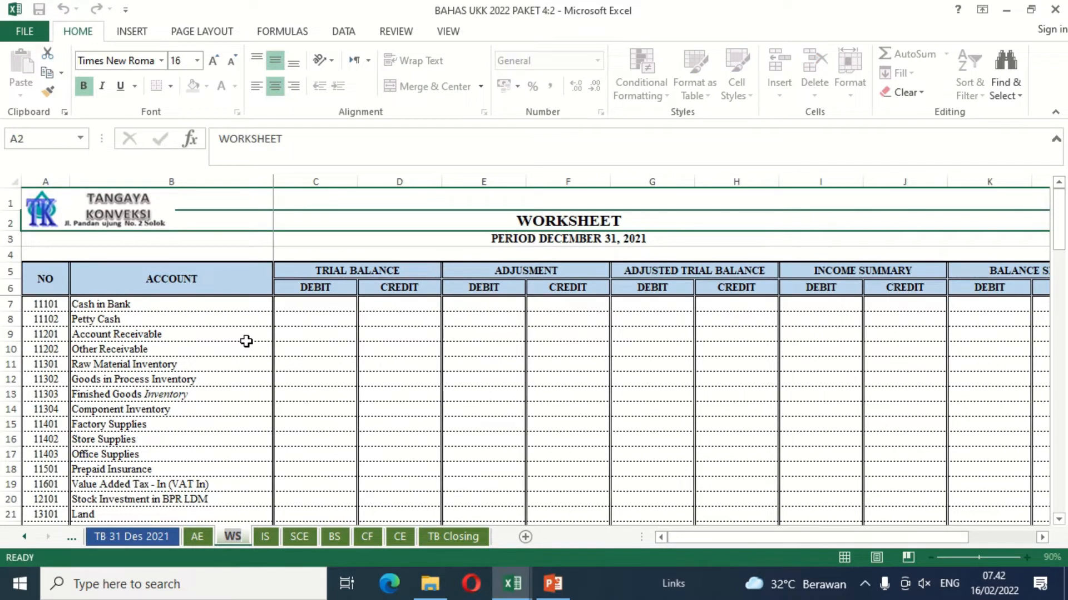
click(239, 335)
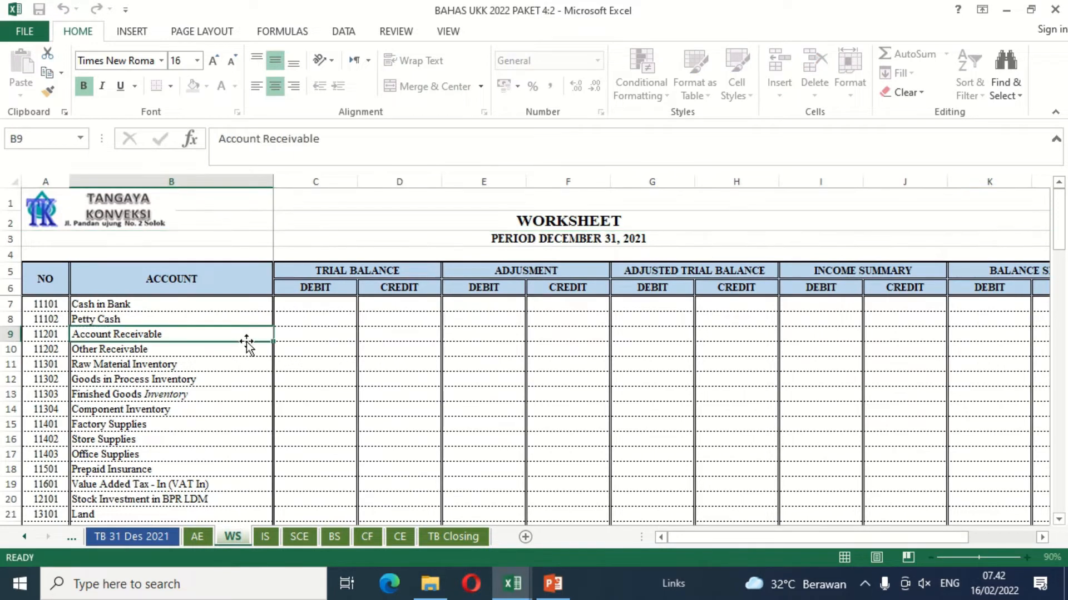
click(74, 301)
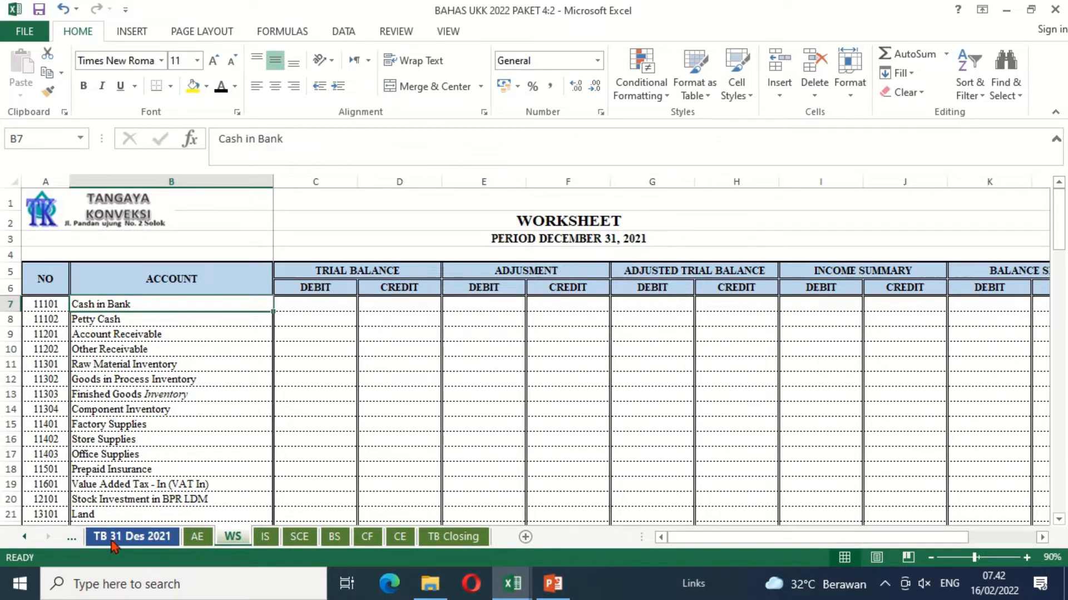
Step: Copy the debit and credit amounts of all accounts, C8:D75, from the TB 31 Des 2021 sheet
click(163, 545)
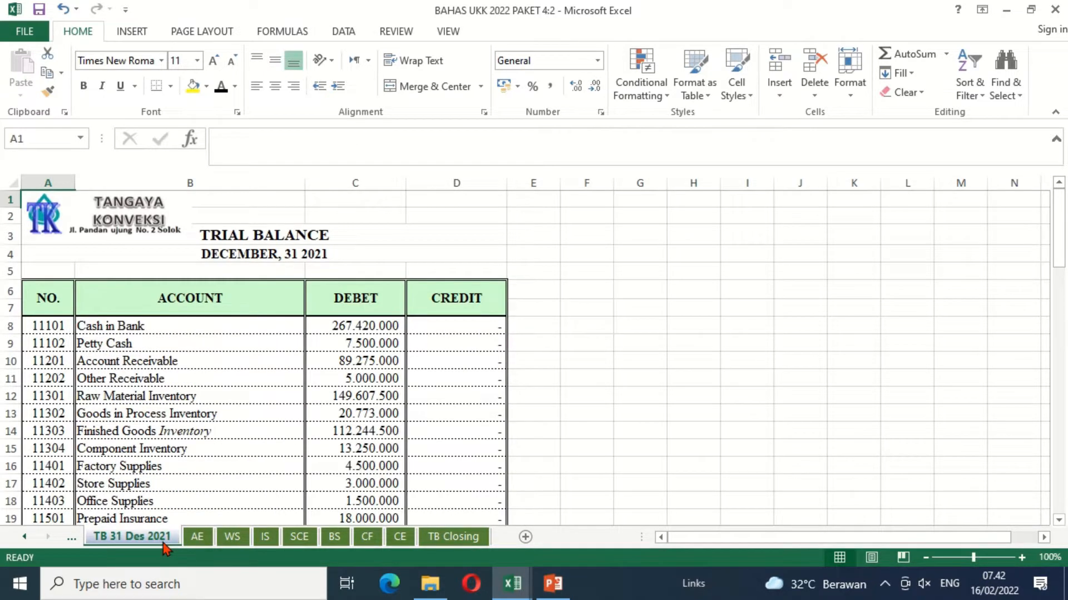
click(336, 330)
key(shift+Right)
key(shift+Down)
key(shift+Down)
key(shift+Down)
key(shift+Down)
key(shift+Down)
key(shift+Down)
key(shift+Down)
key(shift+Down)
key(shift+Down)
key(shift+Down)
key(shift+Down)
key(shift+Down)
key(shift+Down)
key(shift+Down)
key(shift+Down)
key(shift+Down)
key(shift+Down)
key(shift+Down)
key(shift+Down)
key(shift+Down)
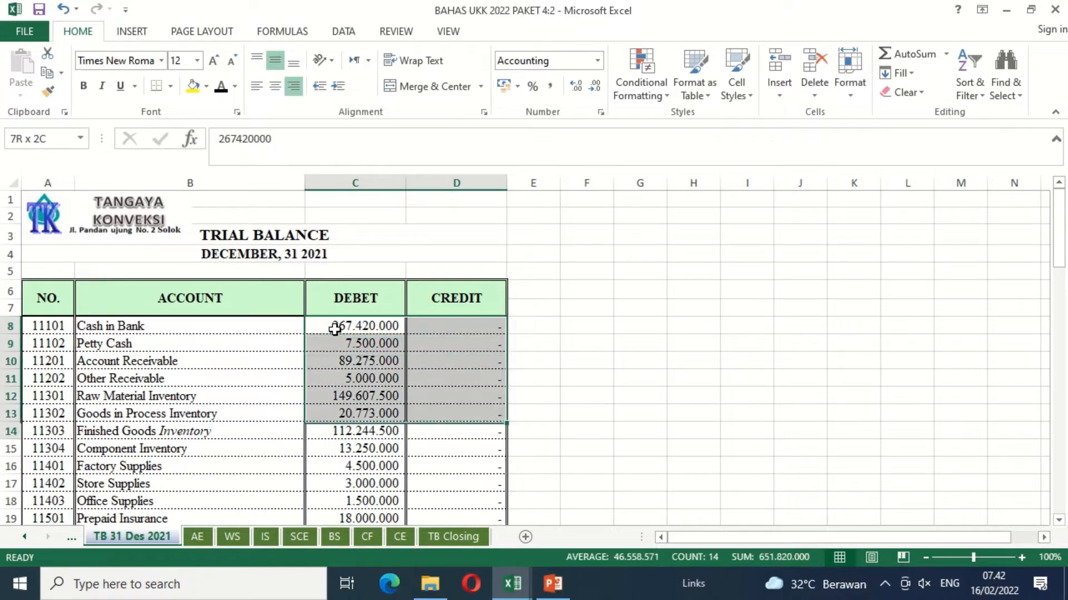
key(shift+Down)
key(shift+Down)
key(shift+Down)
key(shift+Down)
key(shift+Down)
key(shift+Down)
key(shift+Down)
key(shift+Down)
key(shift+Down)
key(shift+Down)
key(shift+Down)
key(shift+Down)
key(shift+Down)
key(shift+Down)
key(shift+Down)
key(shift+Down)
key(shift+Down)
key(shift+Down)
key(shift+Down)
key(shift+Down)
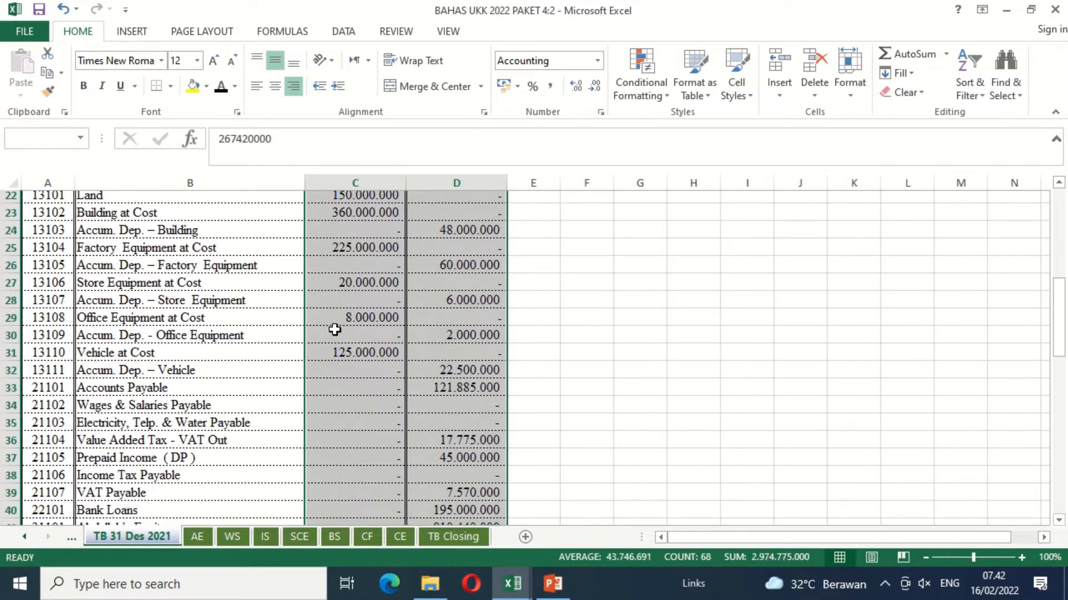
key(shift+Down)
key(shift+Down)
key(shift+Down)
key(shift+Down)
key(shift+Down)
key(shift+Down)
key(shift+Down)
key(shift+Down)
key(shift+Down)
key(shift+Down)
key(shift+Down)
key(shift+Down)
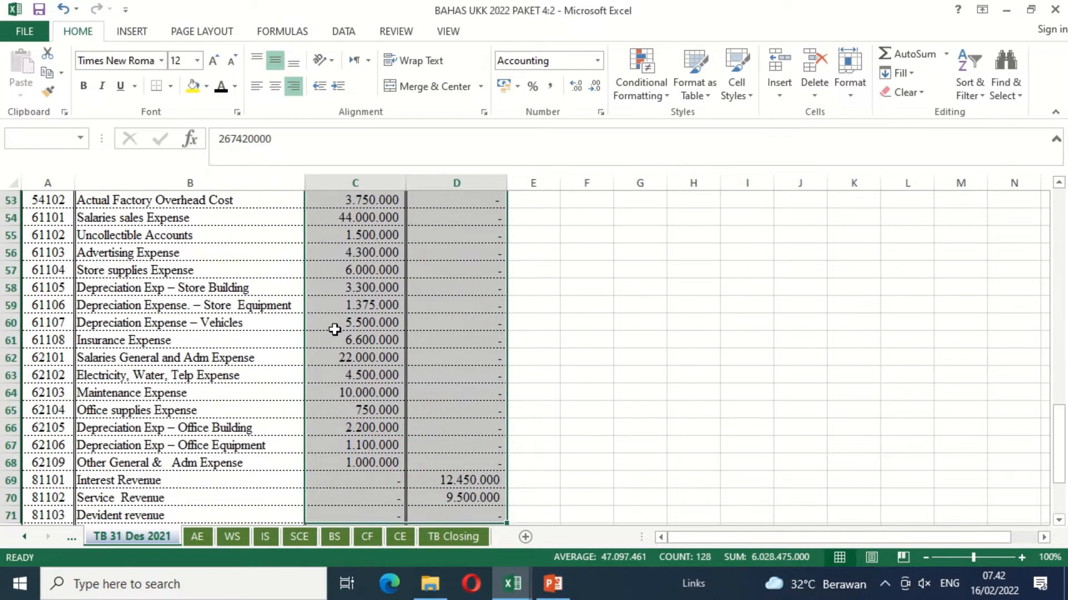
key(shift+Up)
key(shift+Up)
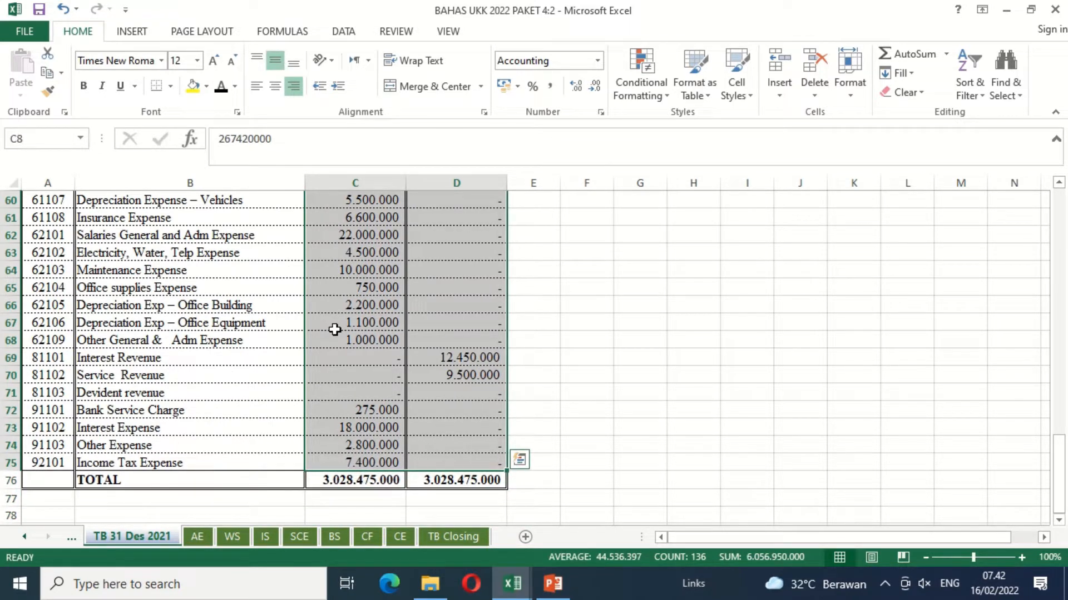
key(ctrl+c)
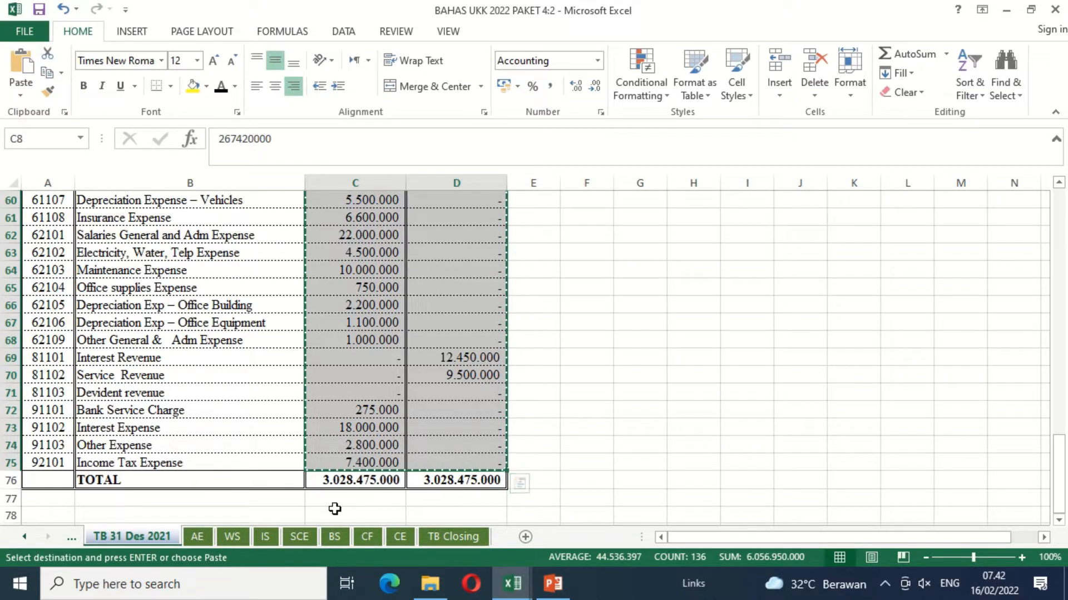
Step: Paste the copied amounts as values only into the WS sheet's Trial Balance columns, starting at C7
click(235, 543)
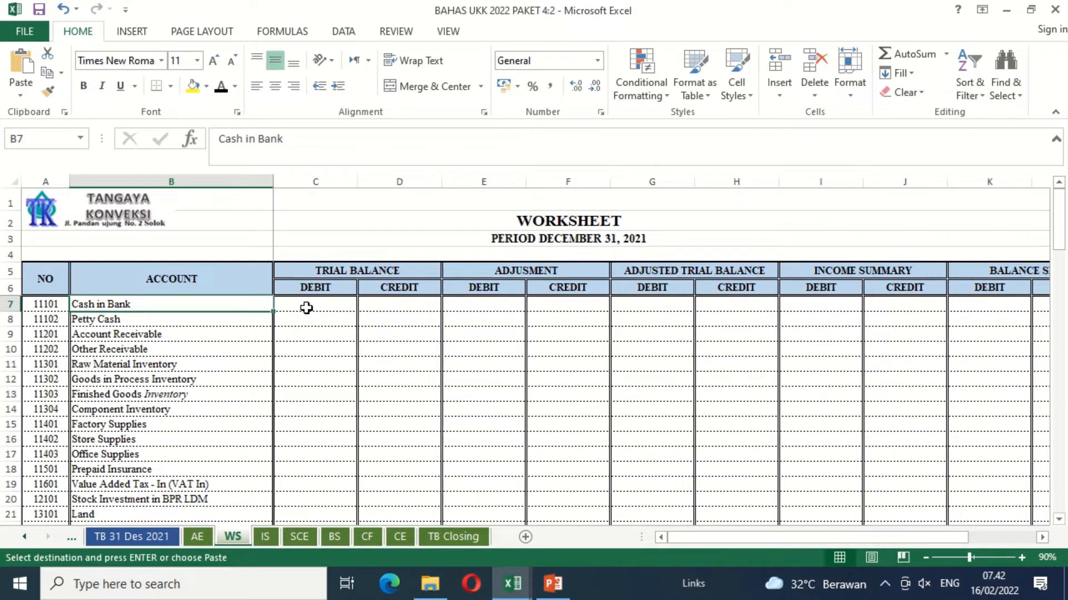
click(306, 308)
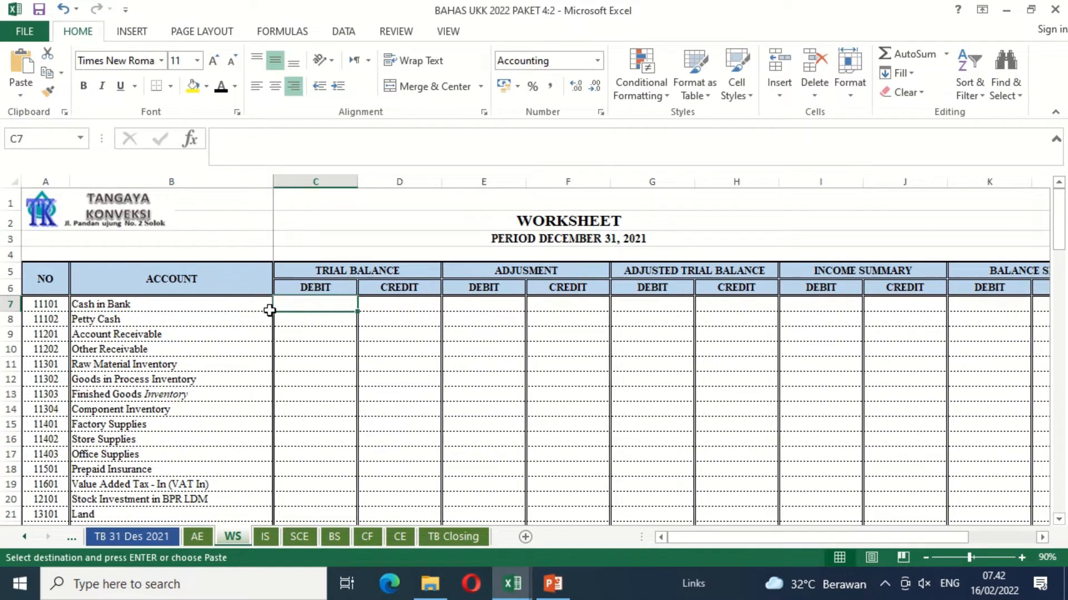
click(21, 97)
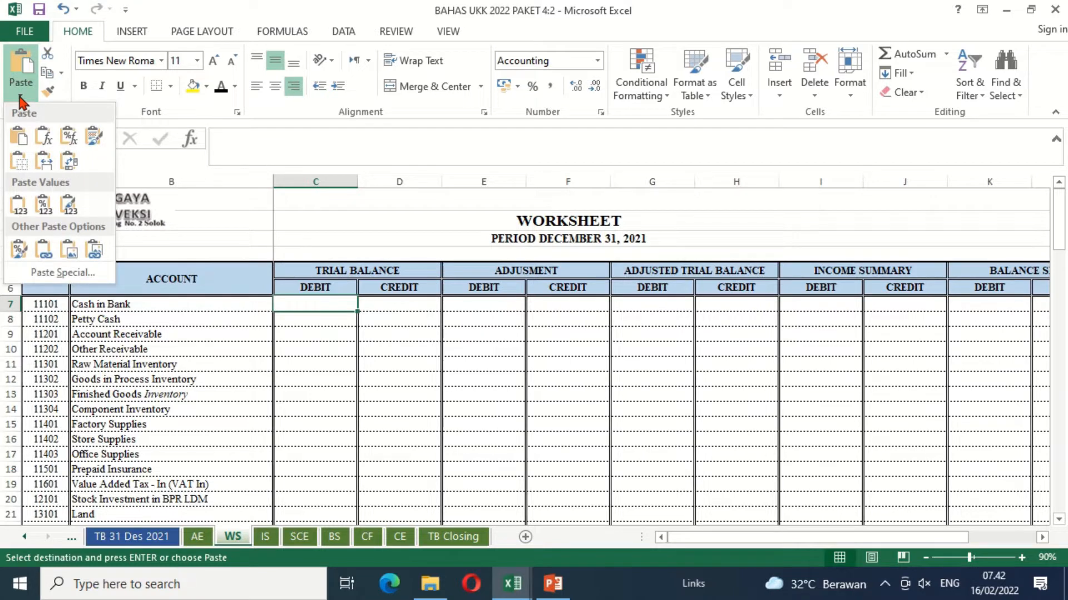
click(16, 204)
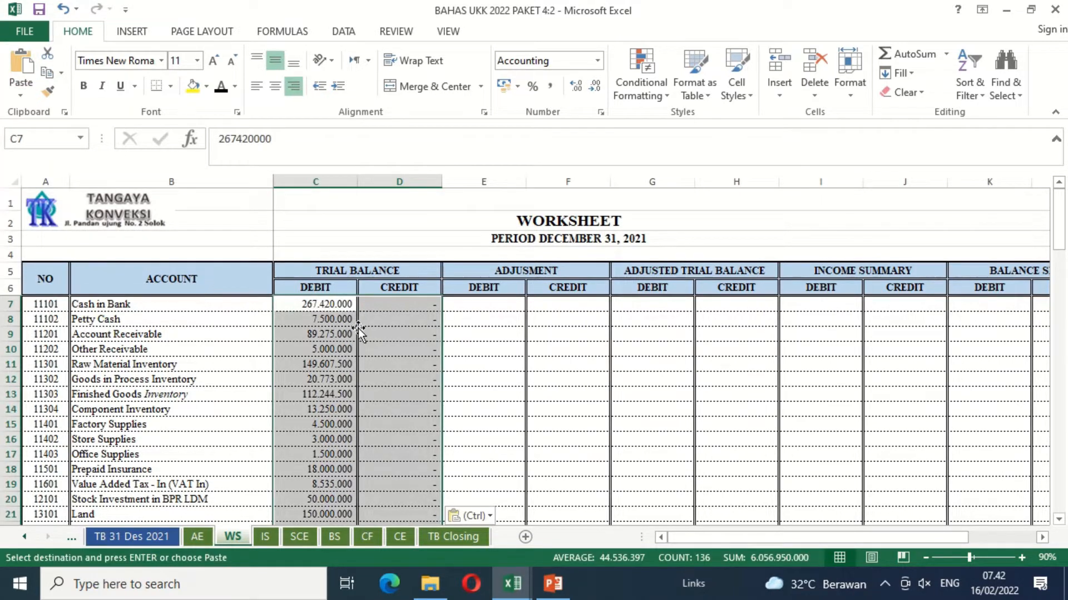
Step: Total the Trial Balance debit column in C75 with a SUM of C7:C74
click(412, 319)
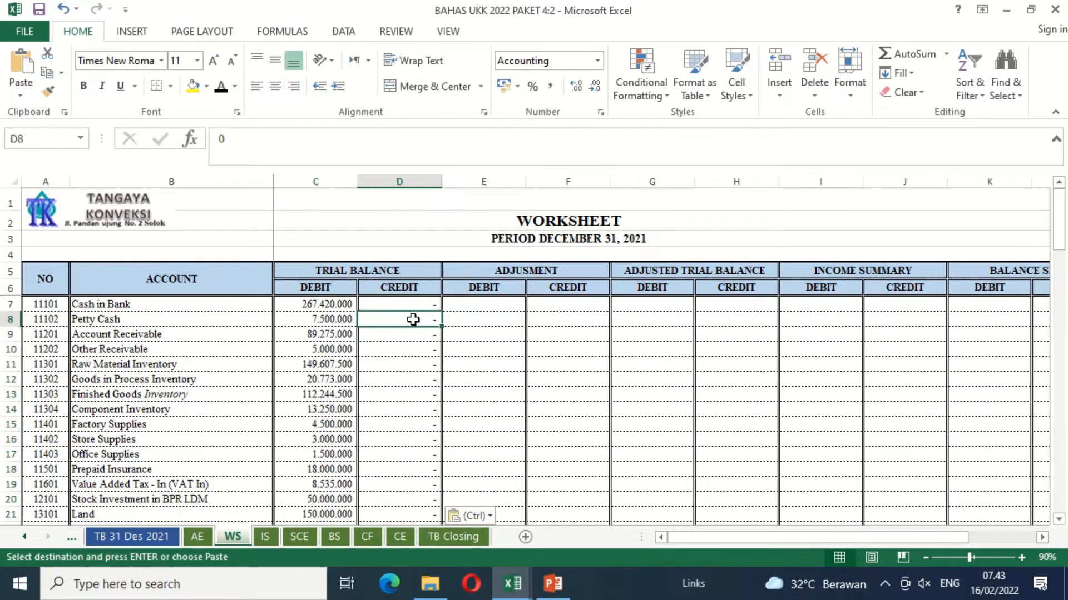
key(Down)
key(Down)
key(Down)
key(Down)
key(Down)
key(Down)
key(Down)
key(Down)
key(Down)
key(Down)
key(Down)
key(Down)
key(Down)
key(Down)
key(Down)
key(Down)
key(Down)
key(Down)
key(Down)
key(Down)
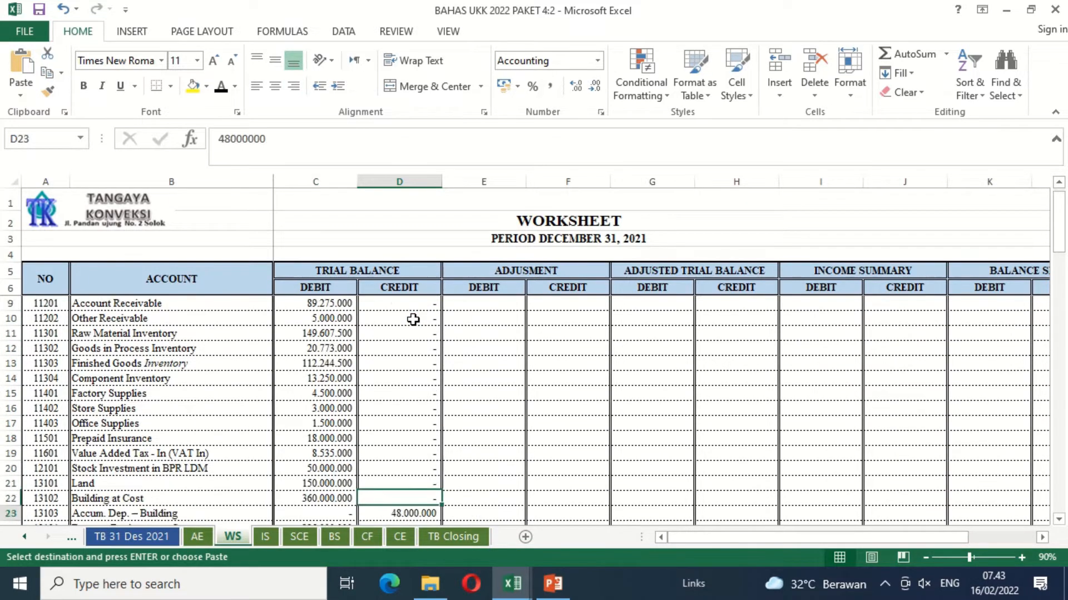
key(Down)
key(Down)
key(Down)
key(Down)
key(Down)
key(Down)
key(Down)
key(Down)
key(Down)
key(Down)
key(Down)
key(Down)
key(Down)
key(Down)
key(Down)
key(Down)
key(Down)
key(Down)
key(Down)
key(Down)
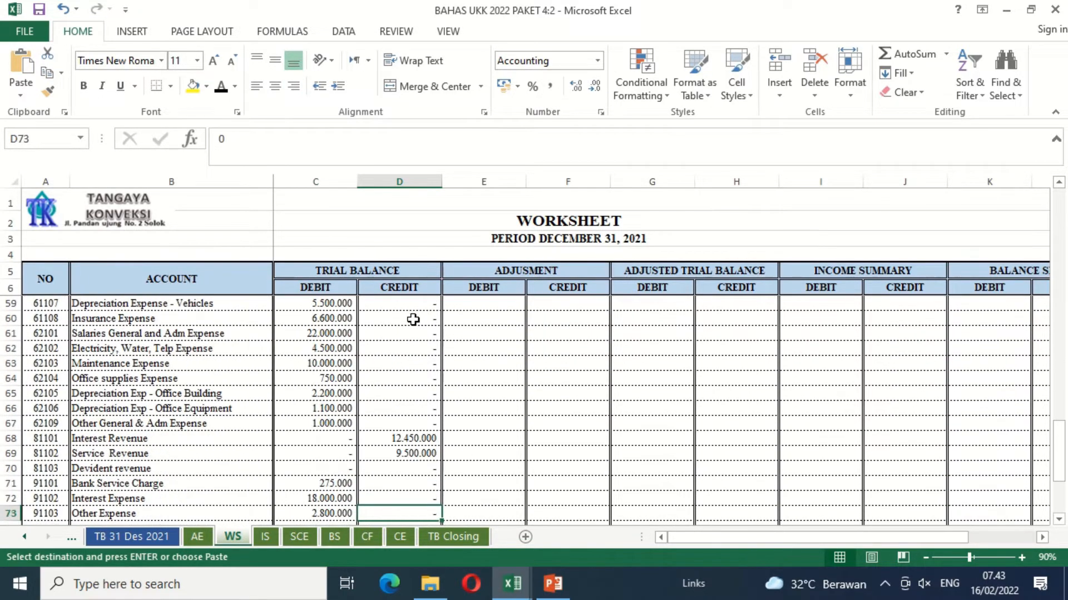
key(Up)
key(Up)
key(Up)
key(Up)
key(Up)
key(Up)
key(Up)
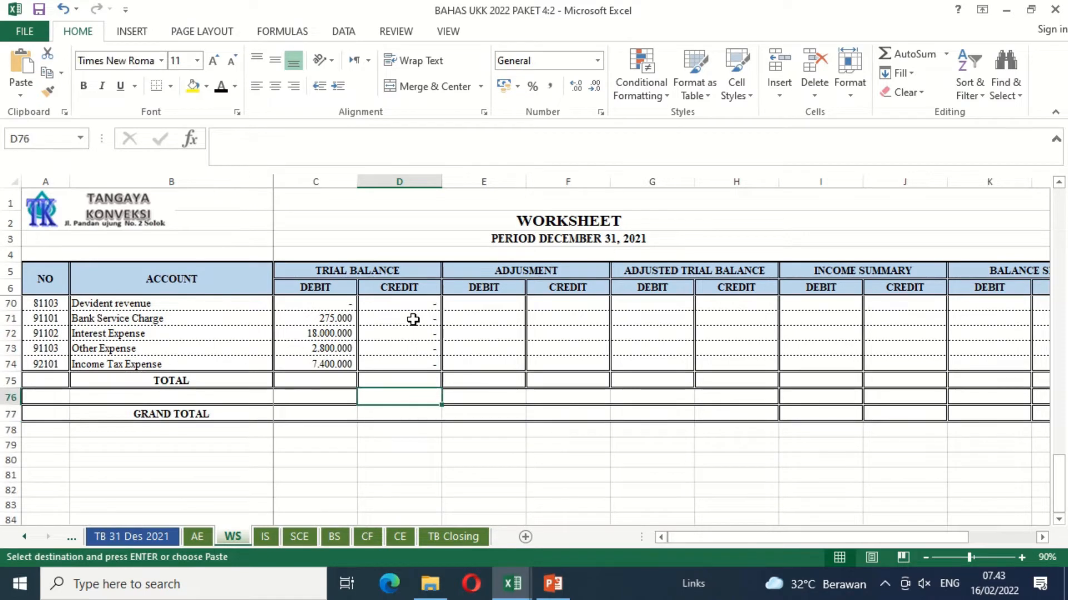
key(Left)
key(Up)
text(=sum)
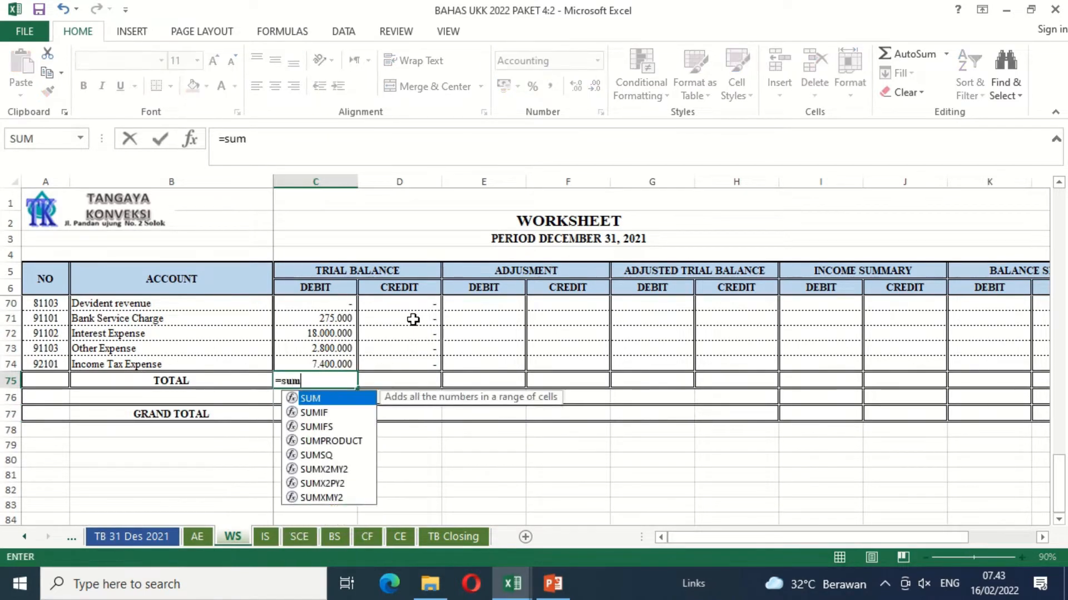
text(()
key(Up)
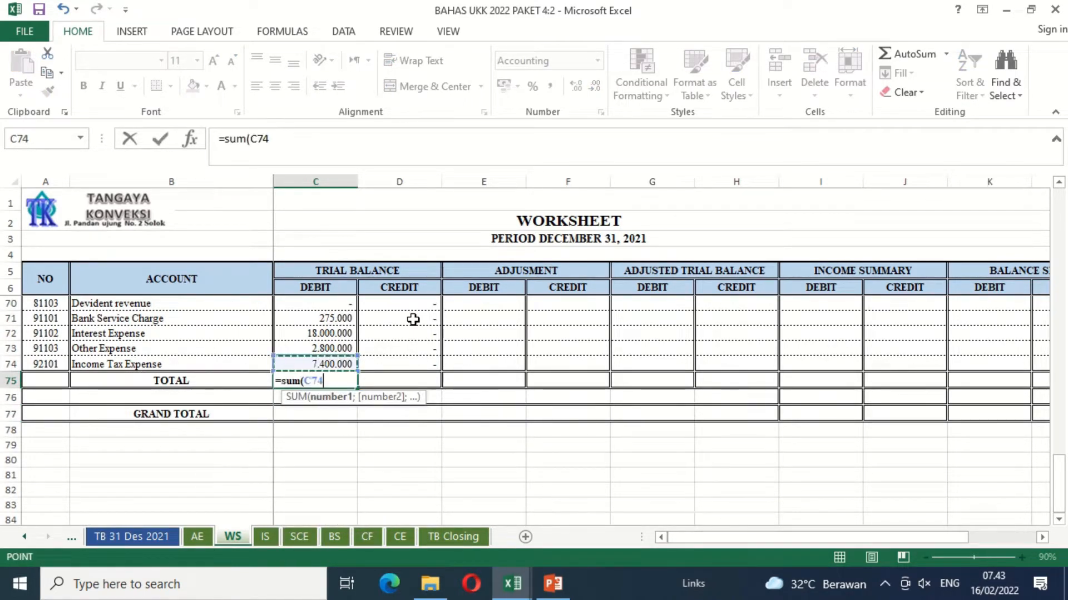
key(shift+Up)
key(shift+Up)
key(shift+Up)
key(shift+Up)
key(shift+Up)
key(shift+Up)
key(shift+Up)
key(shift+Up)
key(shift+Up)
key(shift+Up)
key(shift+Up)
key(shift+Up)
key(shift+Up)
key(shift+Up)
key(shift+Up)
key(shift+Up)
key(shift+Up)
key(shift+Up)
key(shift+Up)
key(shift+Up)
key(shift+Up)
key(shift+Up)
key(shift+Up)
key(shift+Up)
key(shift+Up)
key(shift+Up)
key(shift+Up)
key(shift+Up)
key(shift+Up)
key(shift+Up)
key(shift+Up)
key(shift+Up)
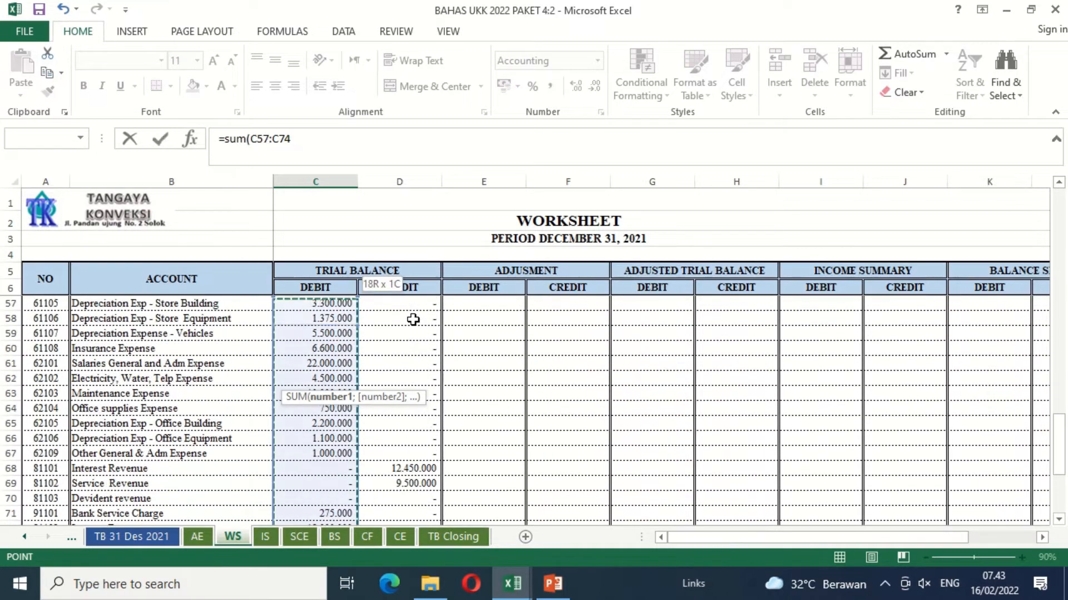
key(Return)
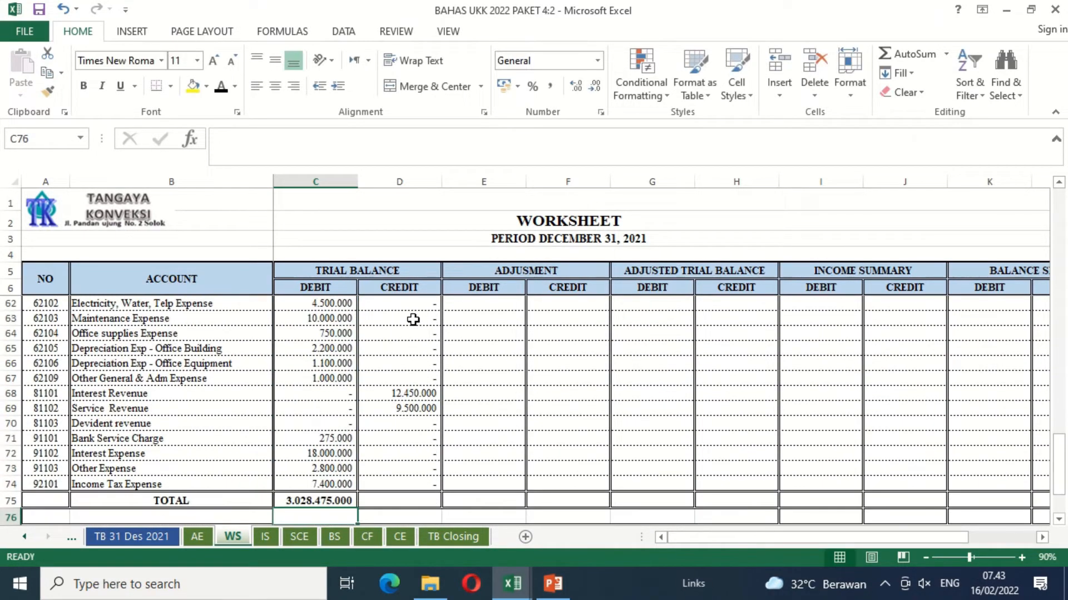
Step: Copy the debit total formula in C75 to the Trial Balance credit total in D75
key(Up)
key(ctrl+c)
key(Right)
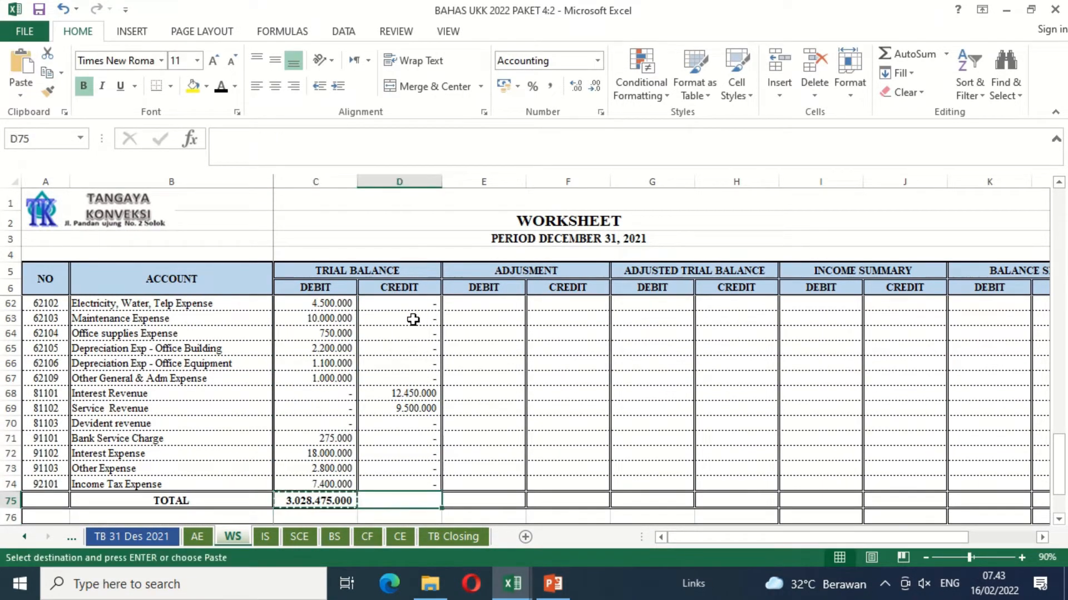
key(ctrl+v)
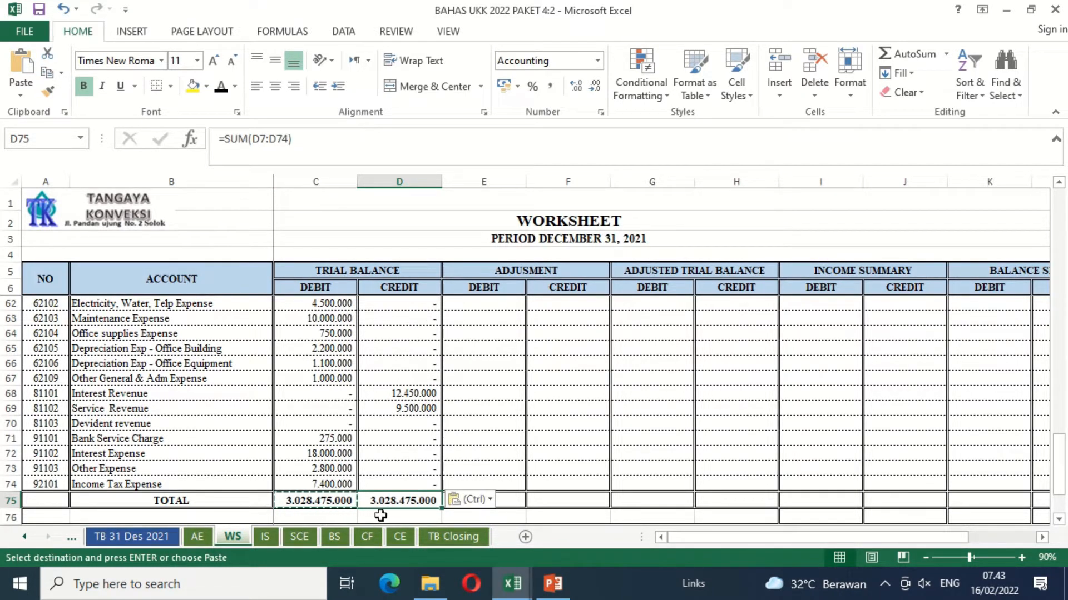
Step: Examine the worksheet's columns from Trial Balance through Balance Sheet and the adjusting entries on the AE sheet
click(488, 334)
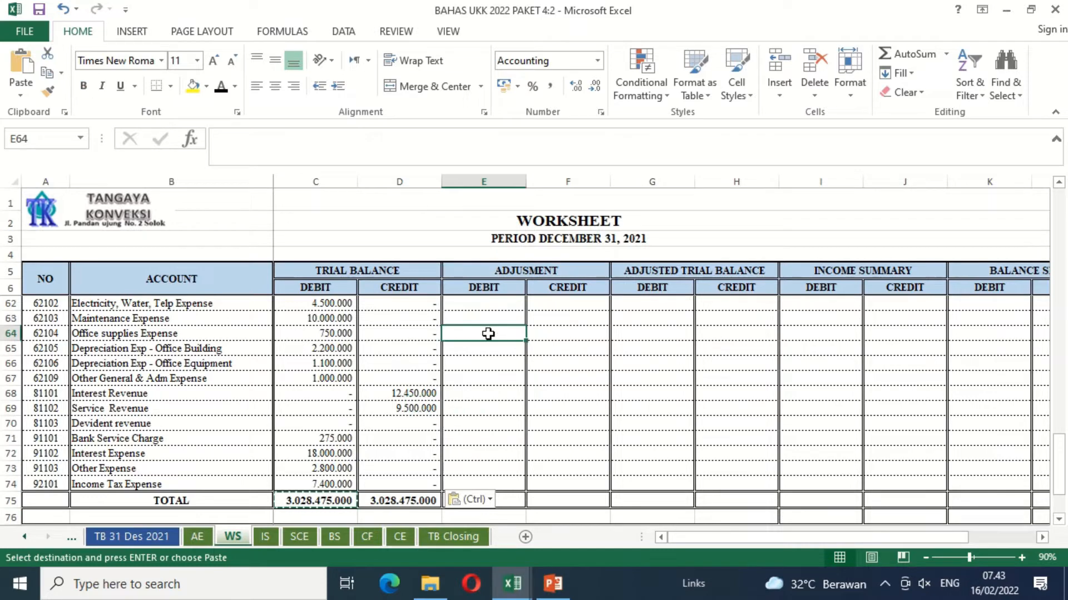
key(Up)
key(Up)
key(Up)
key(Up)
key(Up)
key(Up)
key(Up)
key(Up)
key(Up)
key(Up)
key(Up)
key(Up)
key(Up)
key(Up)
key(Up)
key(Up)
key(Up)
key(Up)
key(Up)
key(Up)
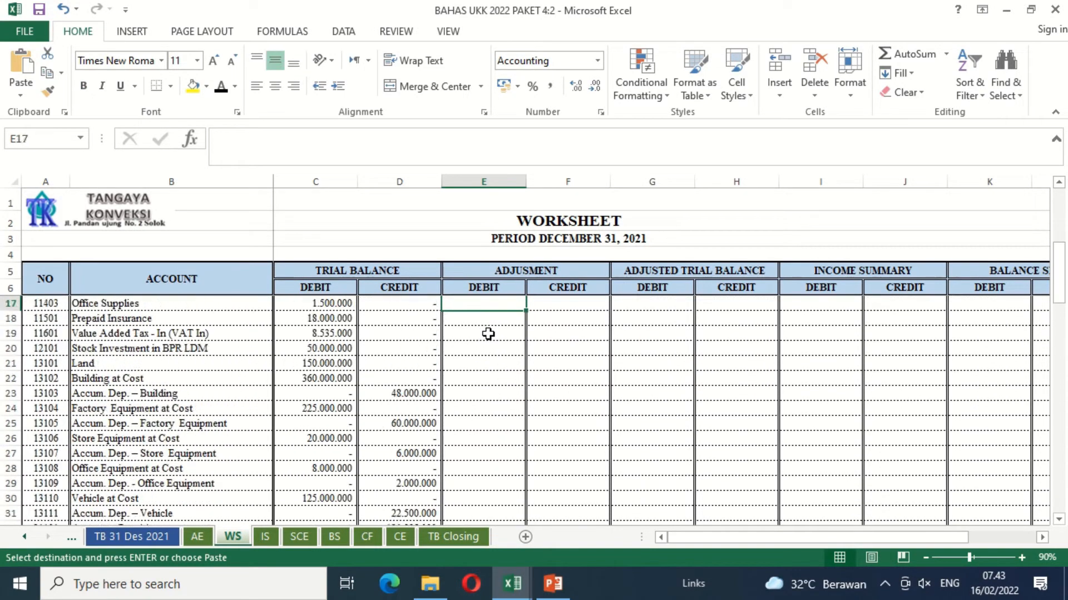
key(Down)
key(Down)
key(Down)
key(Down)
key(Down)
key(Down)
key(Down)
key(Down)
key(Down)
key(Down)
key(Down)
key(Down)
key(Down)
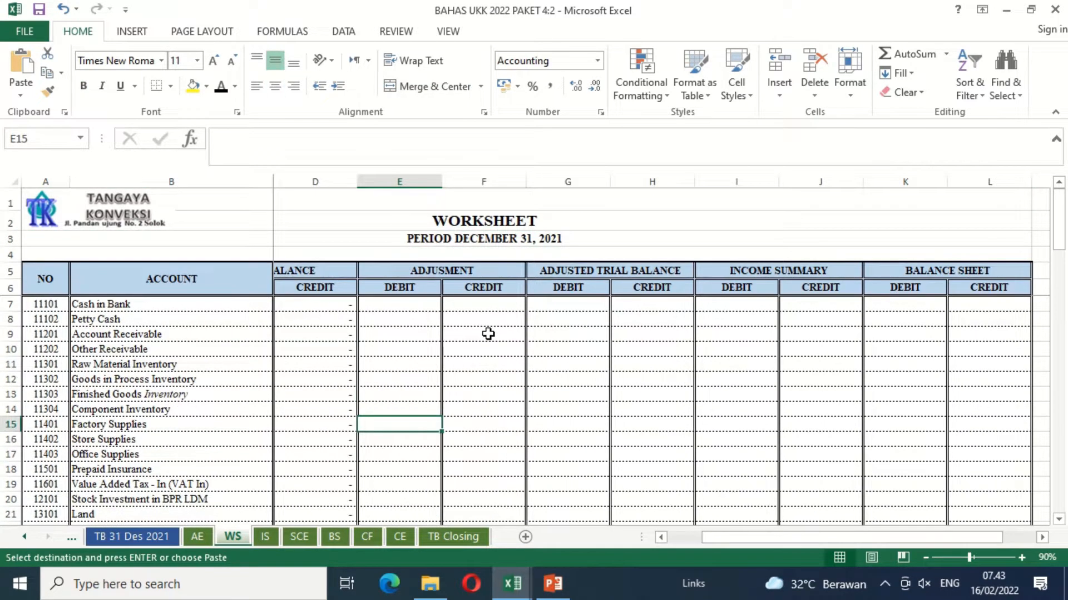
key(Left)
key(Left)
key(Up)
key(Up)
key(Up)
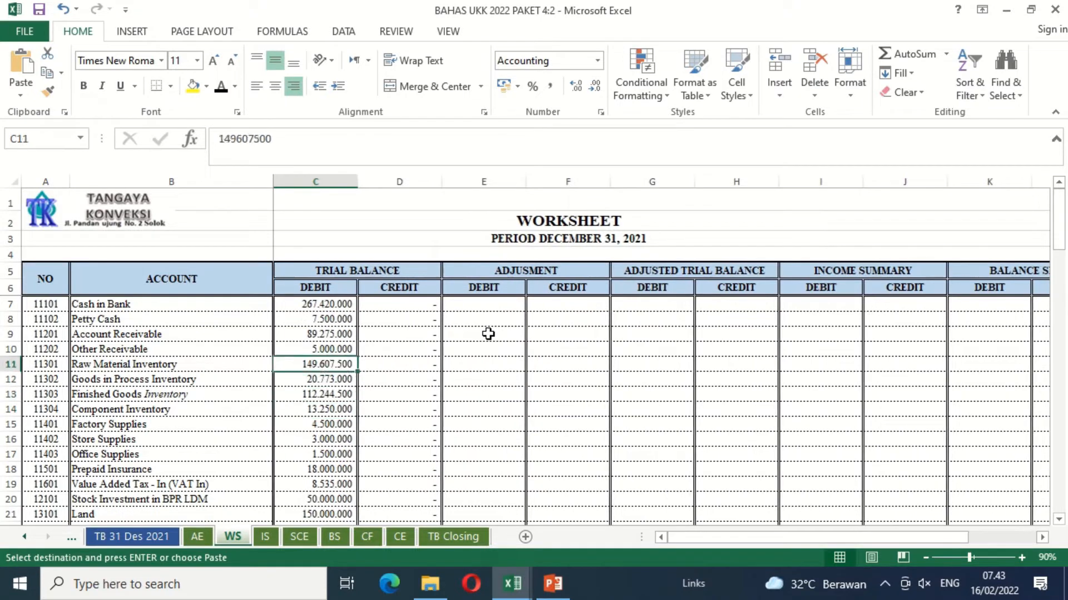
key(Right)
key(Right)
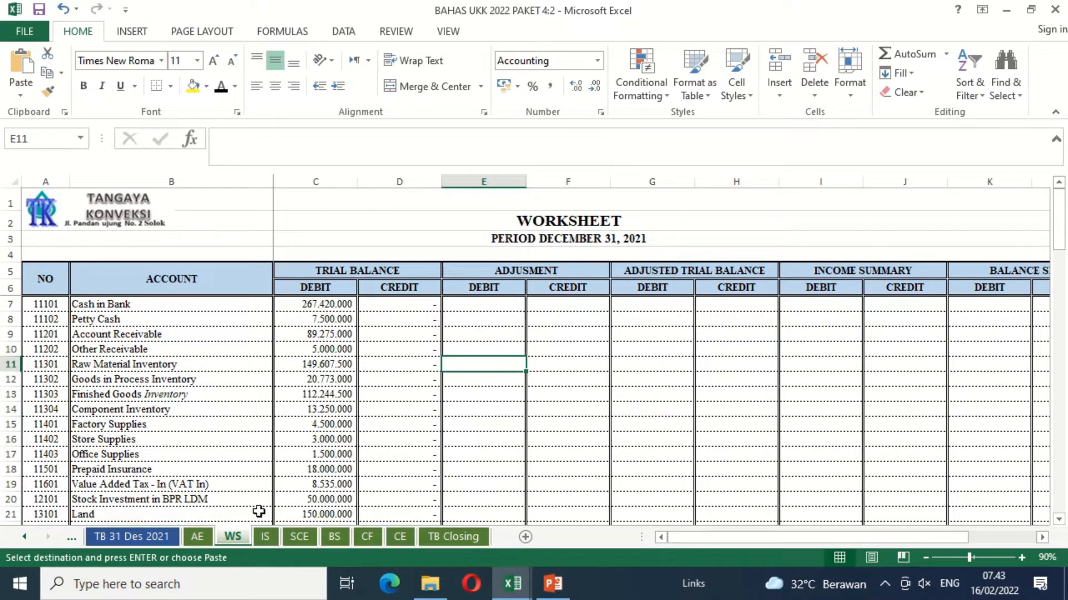
click(201, 539)
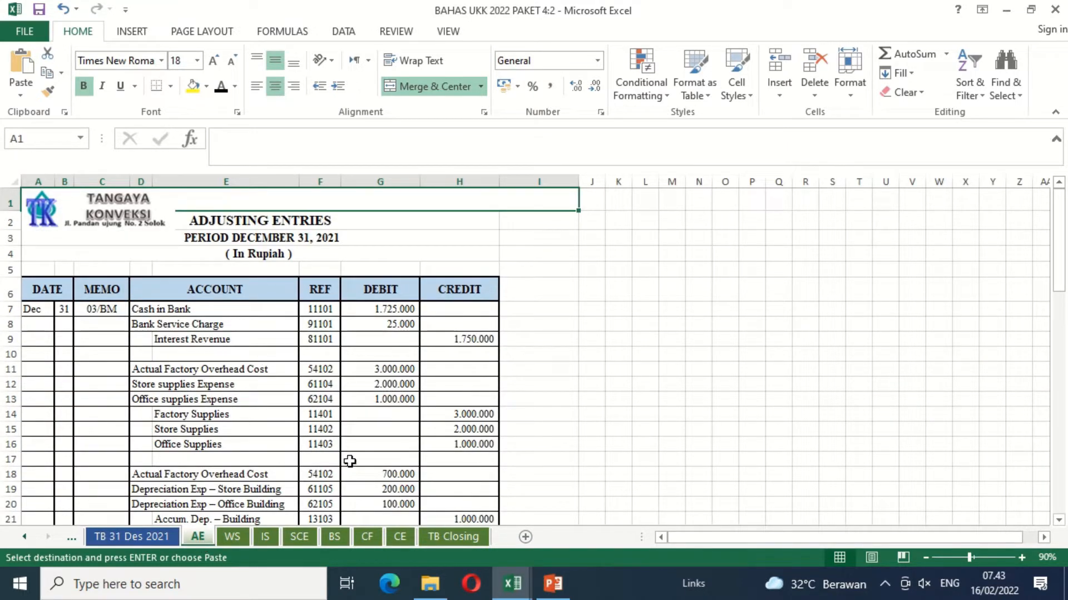
click(232, 536)
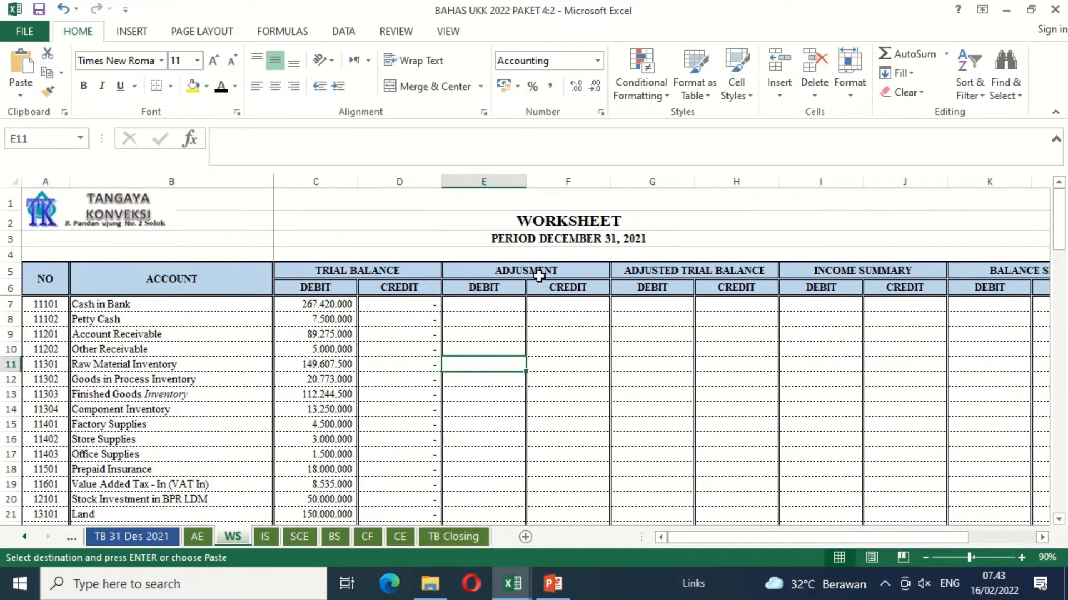
Step: Arrange the open workbook windows side by side with the Vertical option
click(456, 303)
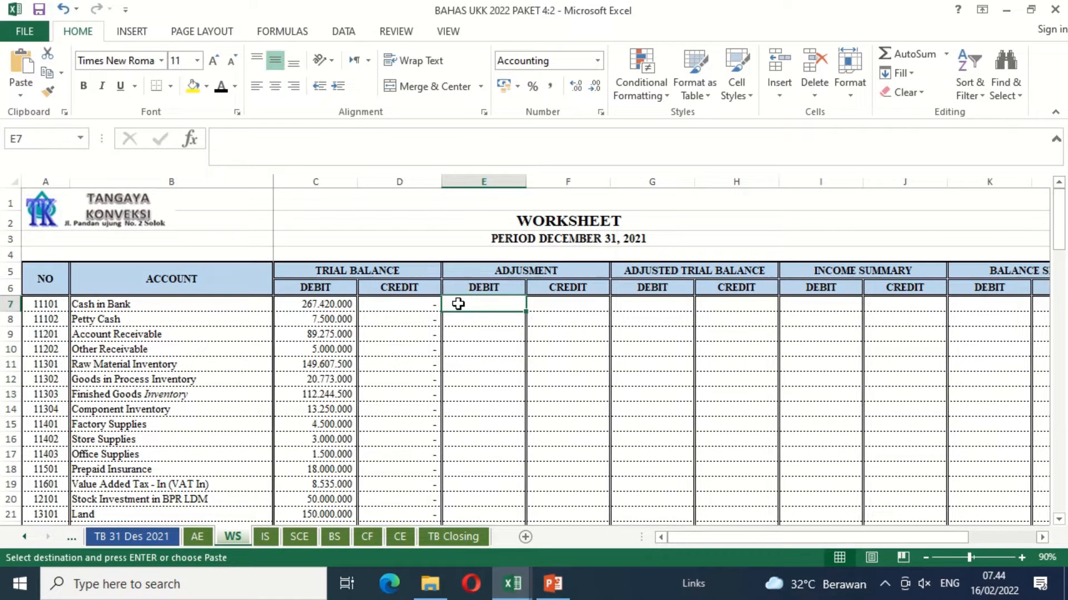
click(448, 31)
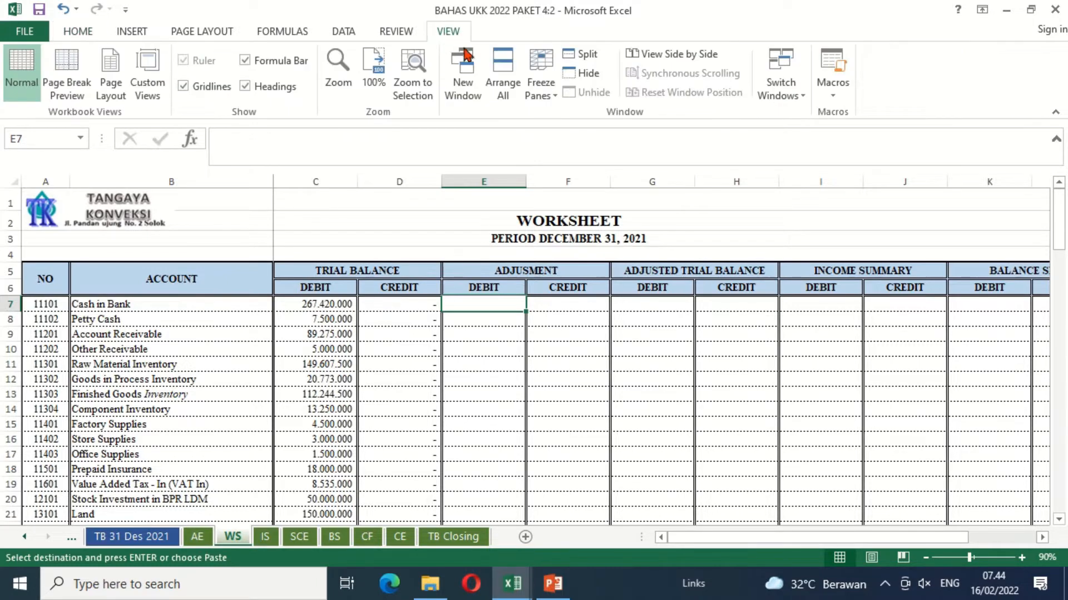
click(503, 75)
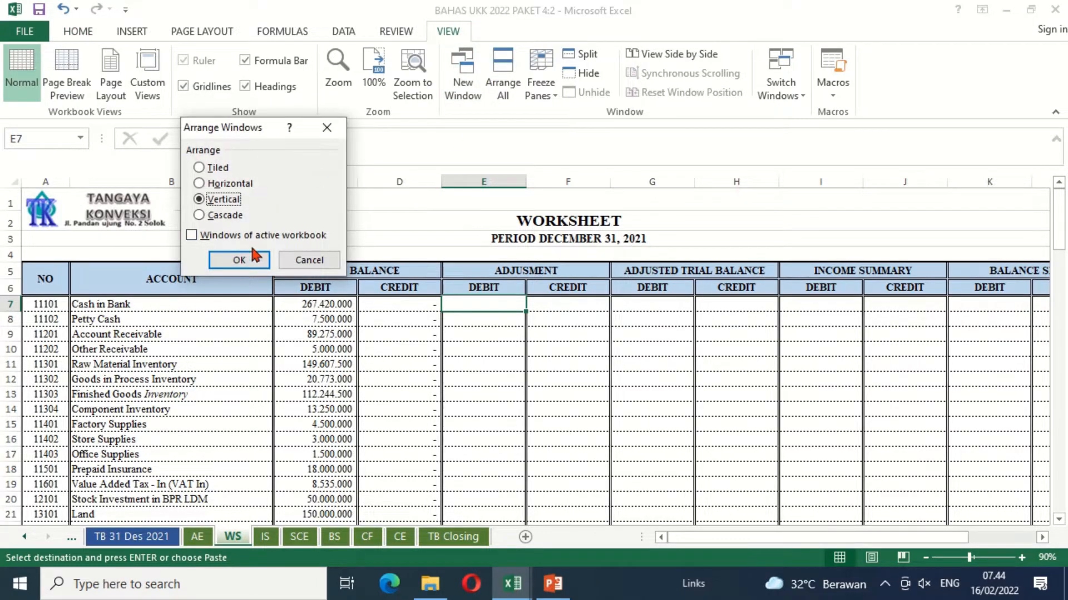
click(239, 260)
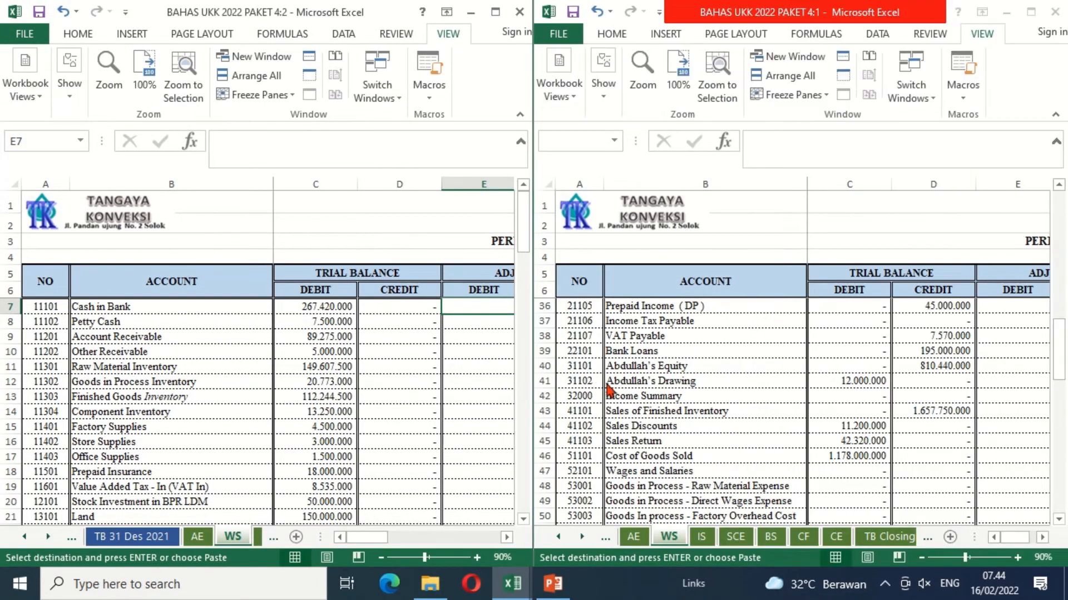
Step: Show the AE sheet in the 4:2 window and bring the WS sheet's Adjustment columns into view in the 4:1 window
click(196, 538)
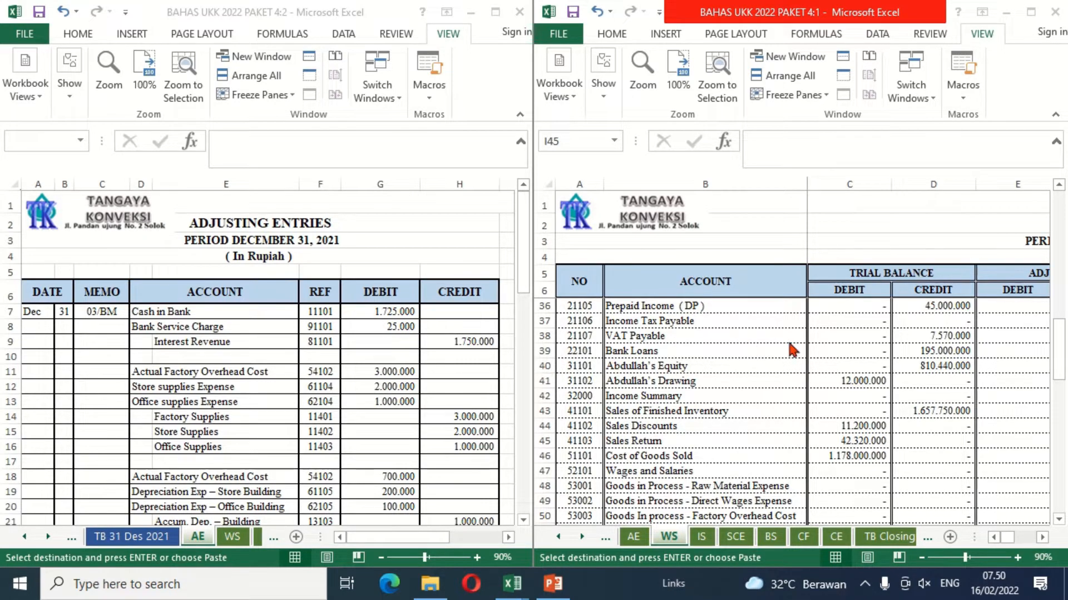
click(838, 343)
key(Right)
key(Right)
key(Right)
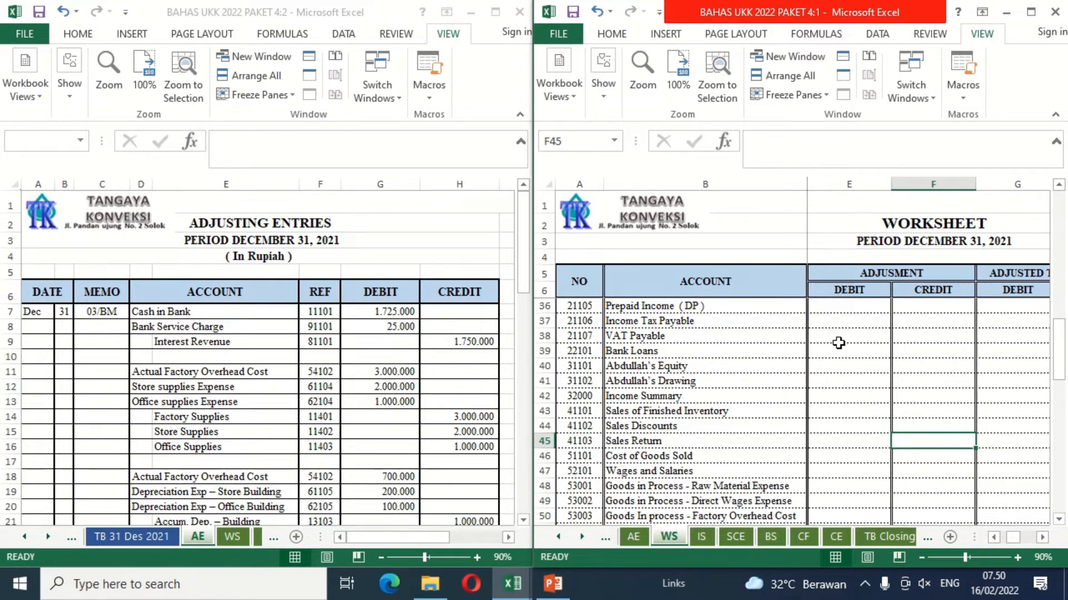
Step: Link the Cash in Bank adjustment debit in E7 to its debit amount in G7 on the AE sheet
click(839, 341)
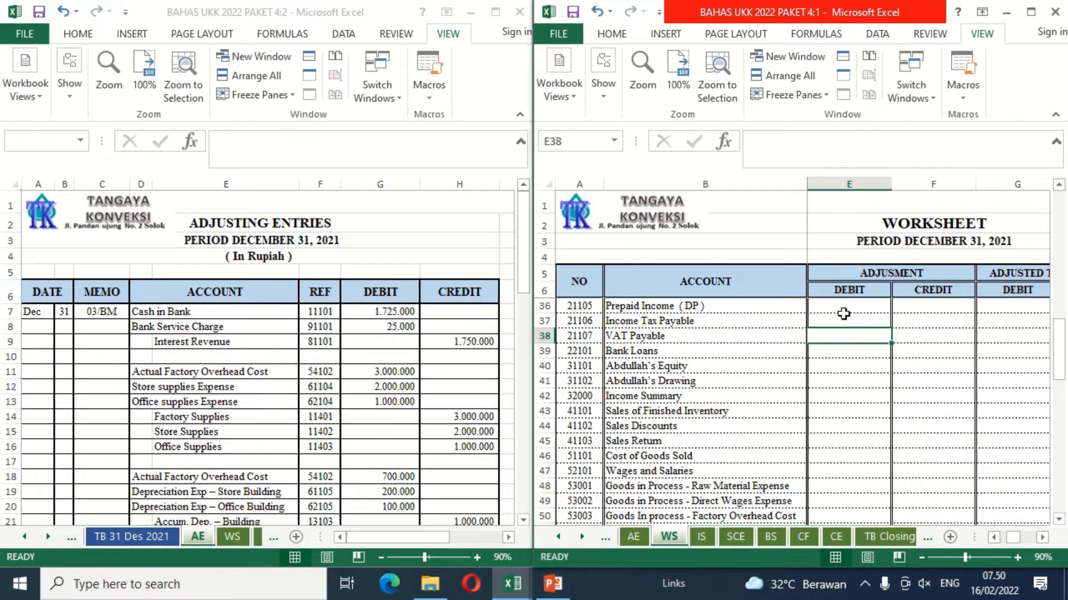
scroll(845, 314, up, 1)
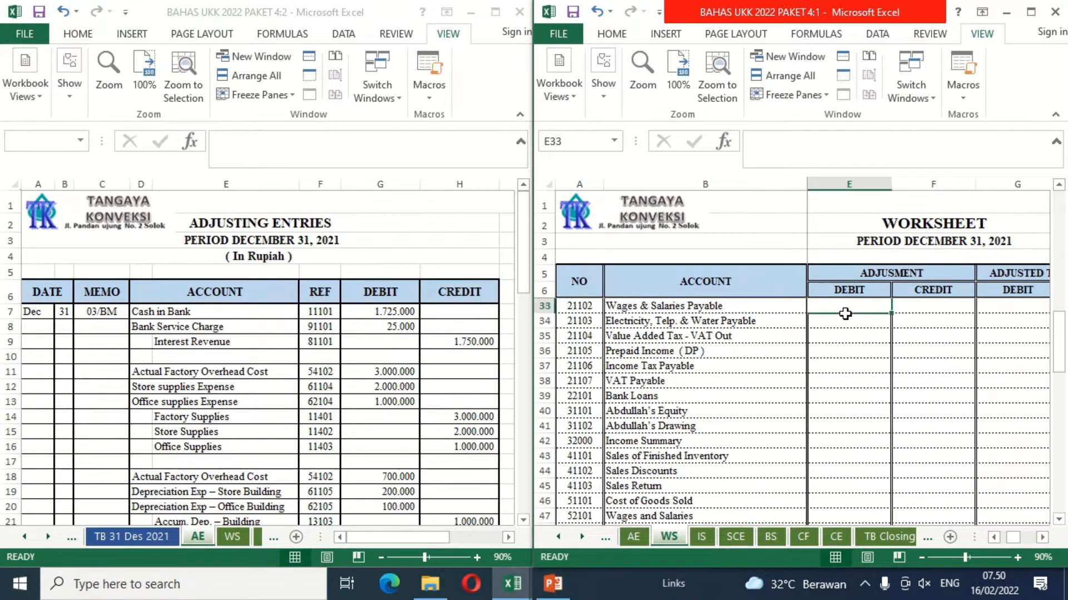
key(ctrl+Home)
key(Down)
key(Down)
key(Down)
key(Down)
key(Down)
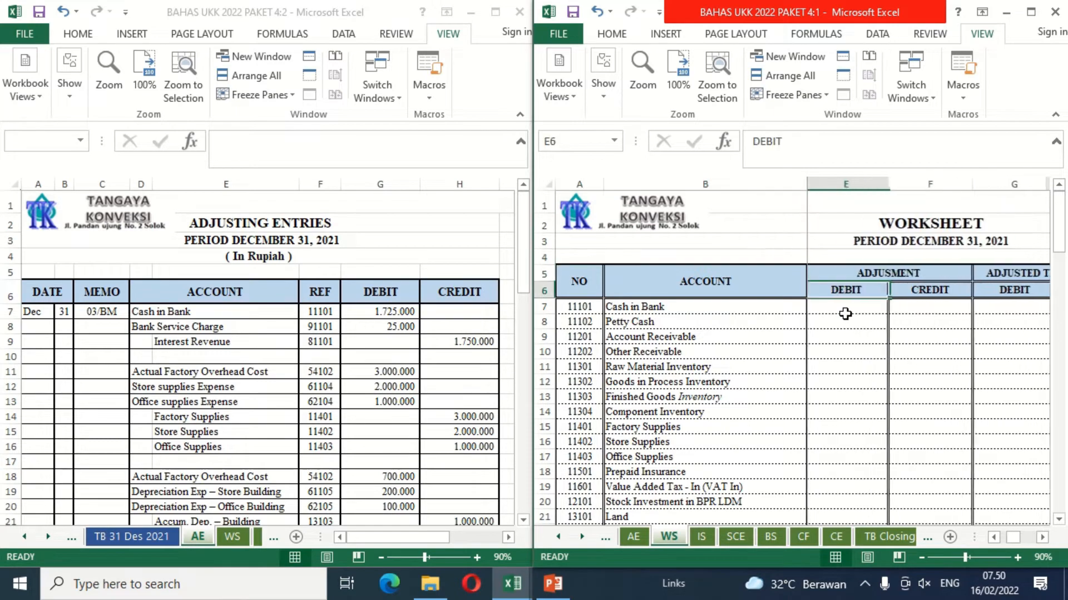
key(Left)
key(Right)
key(Right)
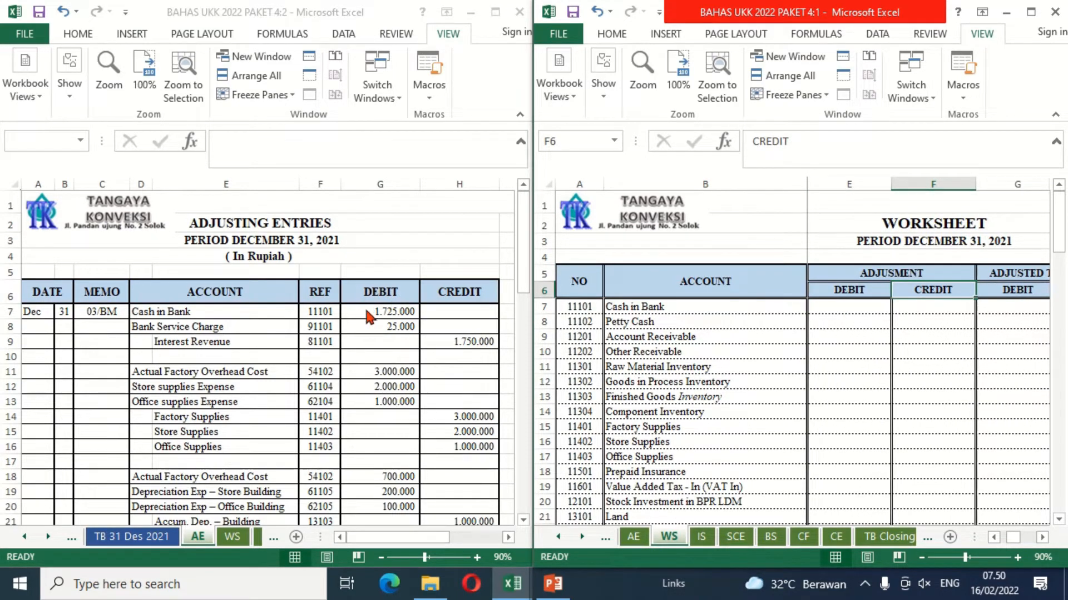
click(864, 305)
text(=)
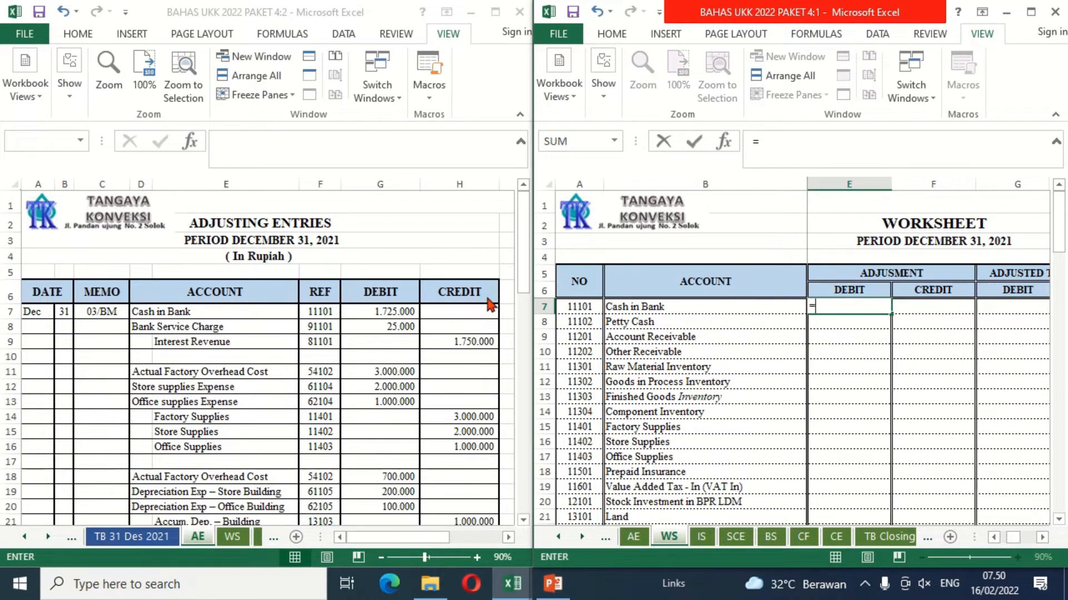
click(403, 312)
key(Return)
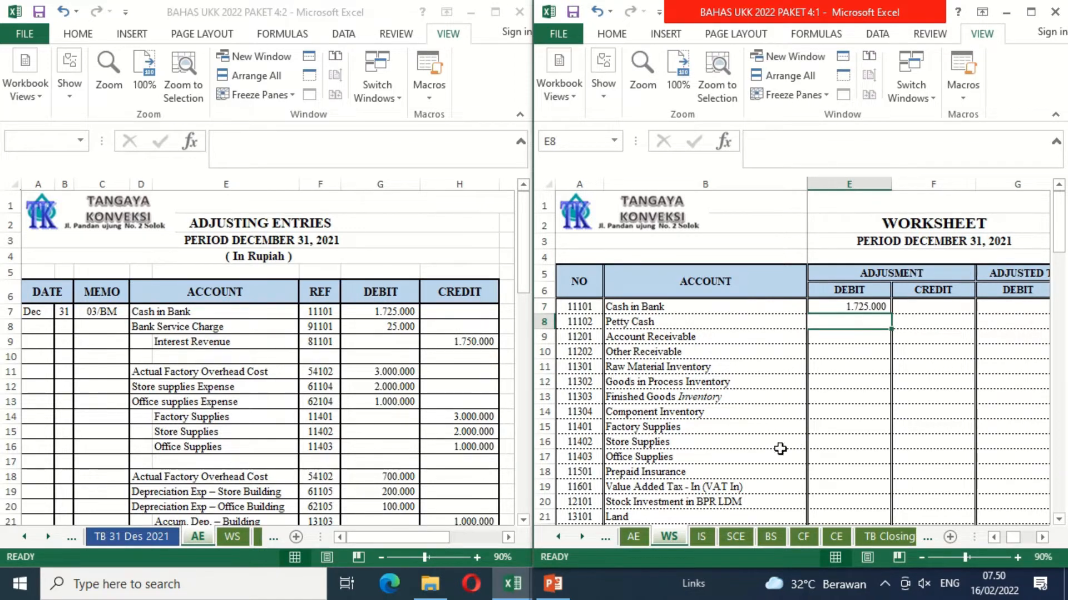
Step: Link the Bank Service Charge adjustment debit in E71 to AE!G8
click(874, 487)
key(Down)
key(Down)
key(Down)
key(Down)
key(Down)
key(Down)
key(Down)
key(Down)
key(Down)
key(Down)
key(Down)
key(Down)
key(Down)
key(Down)
key(Down)
key(Down)
key(Down)
key(Down)
key(Down)
key(Down)
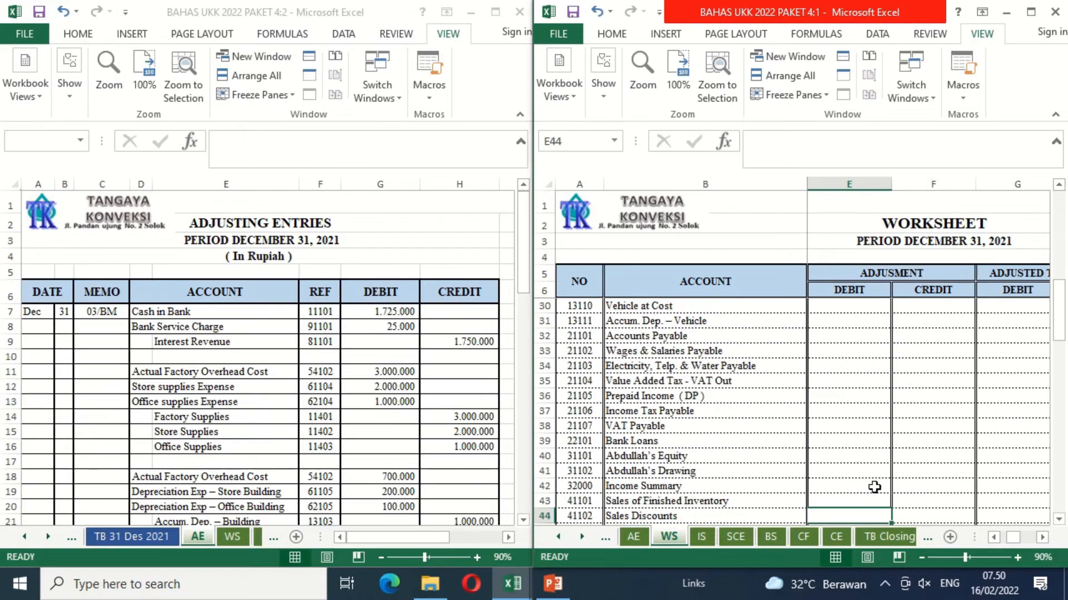
scroll(874, 487, down, 7)
scroll(829, 432, up, 5)
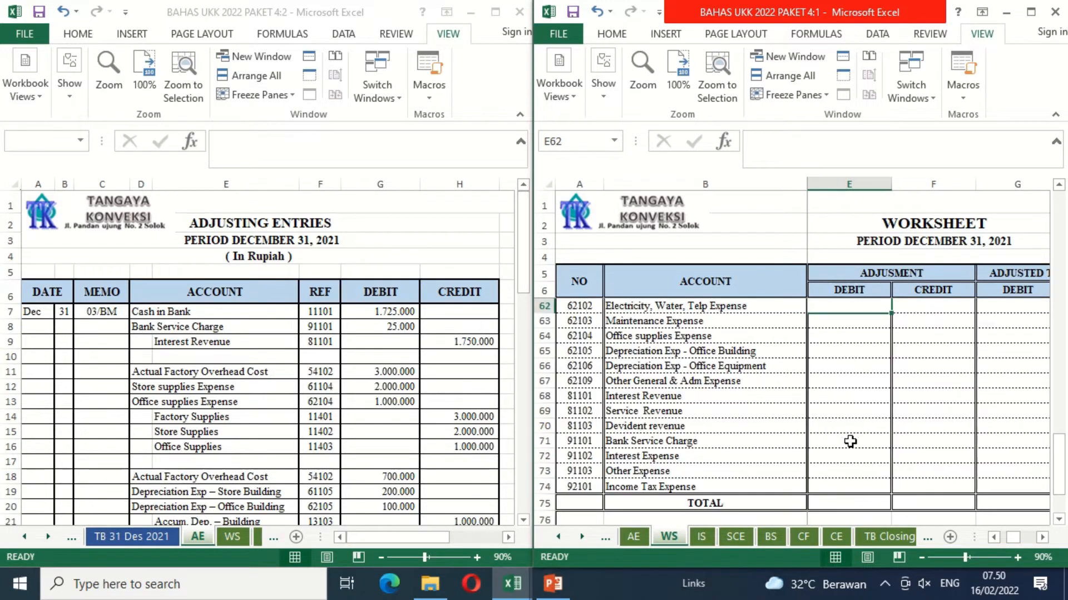
text(=)
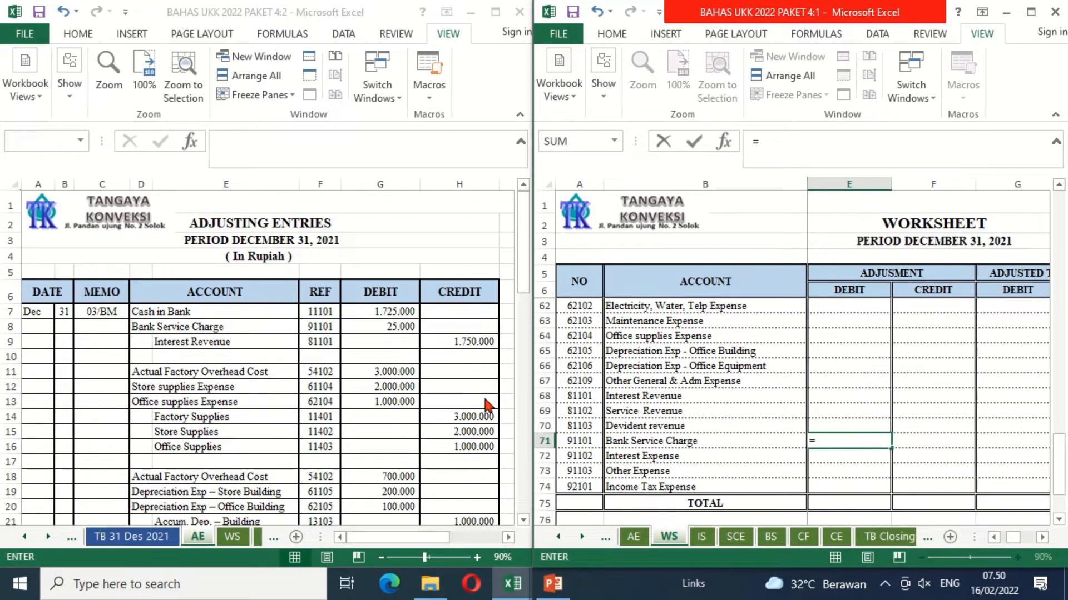
click(384, 329)
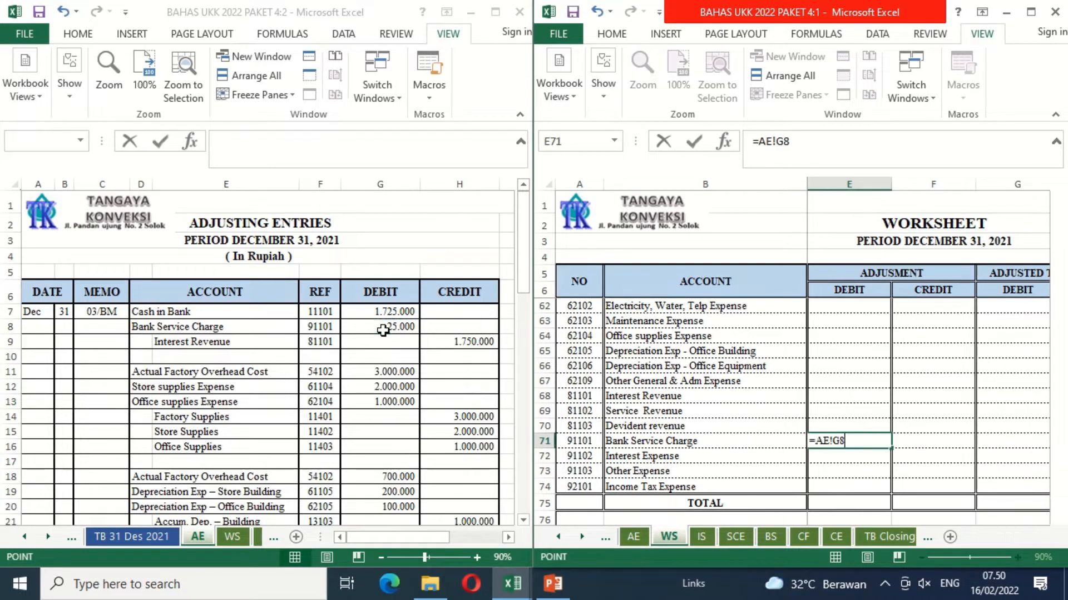
key(Return)
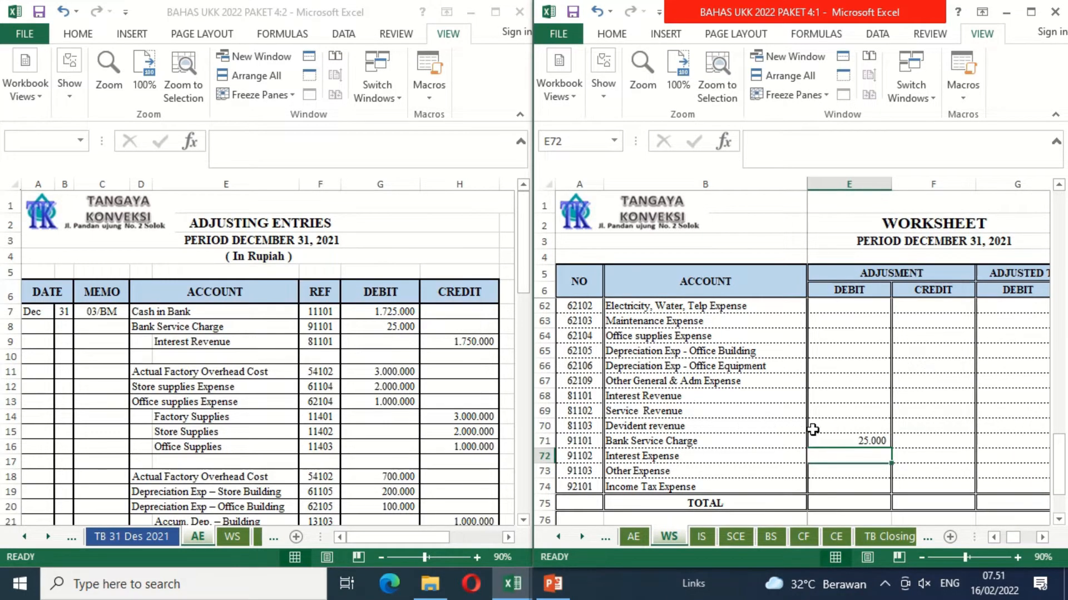
Step: Link the Interest Revenue adjustment credit in F68 to AE!H9
click(913, 395)
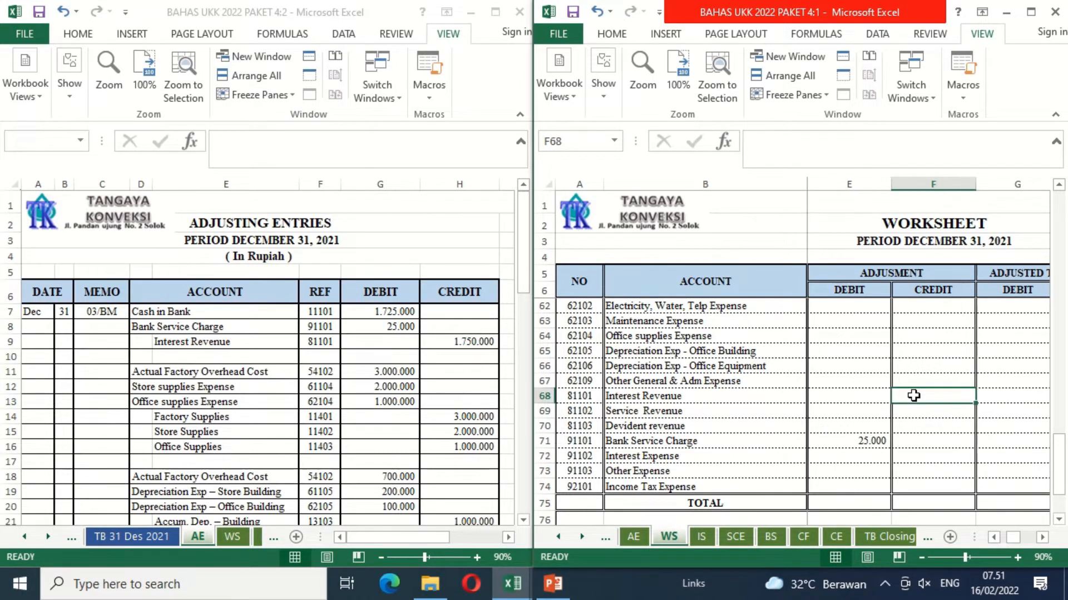
text(=)
click(453, 341)
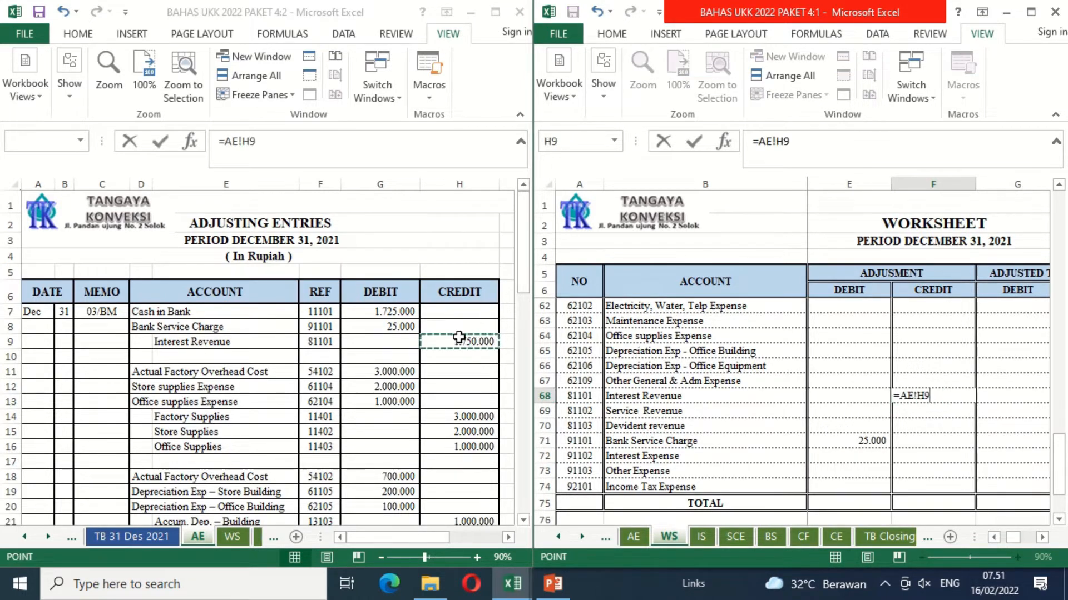
key(Return)
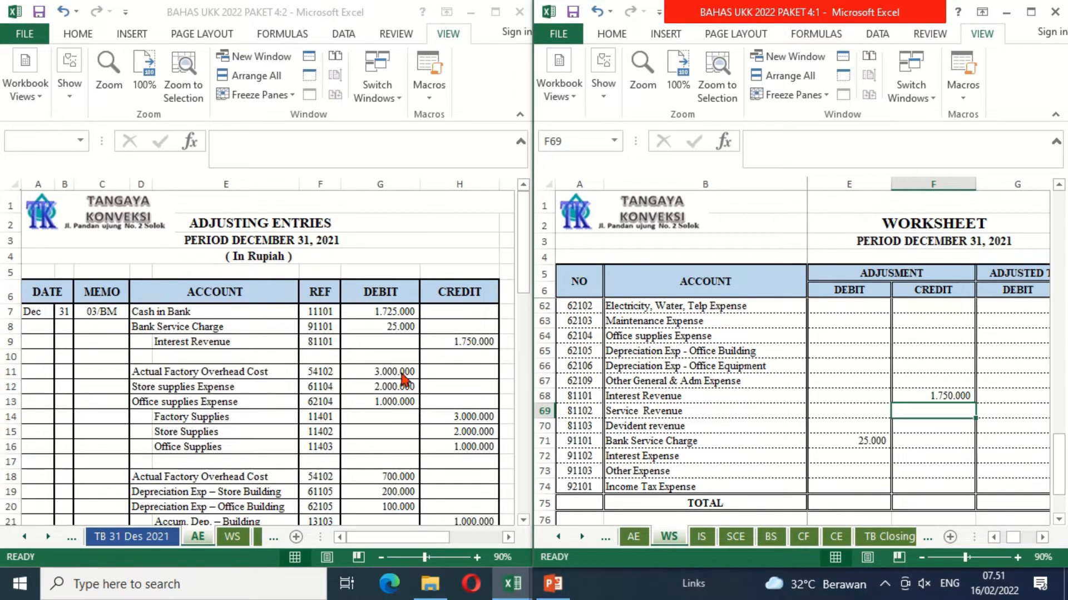
Step: Link the Actual Factory Overhead Cost adjustment debit in E52 to the supplies entry's debit in G11 on the AE sheet
click(854, 348)
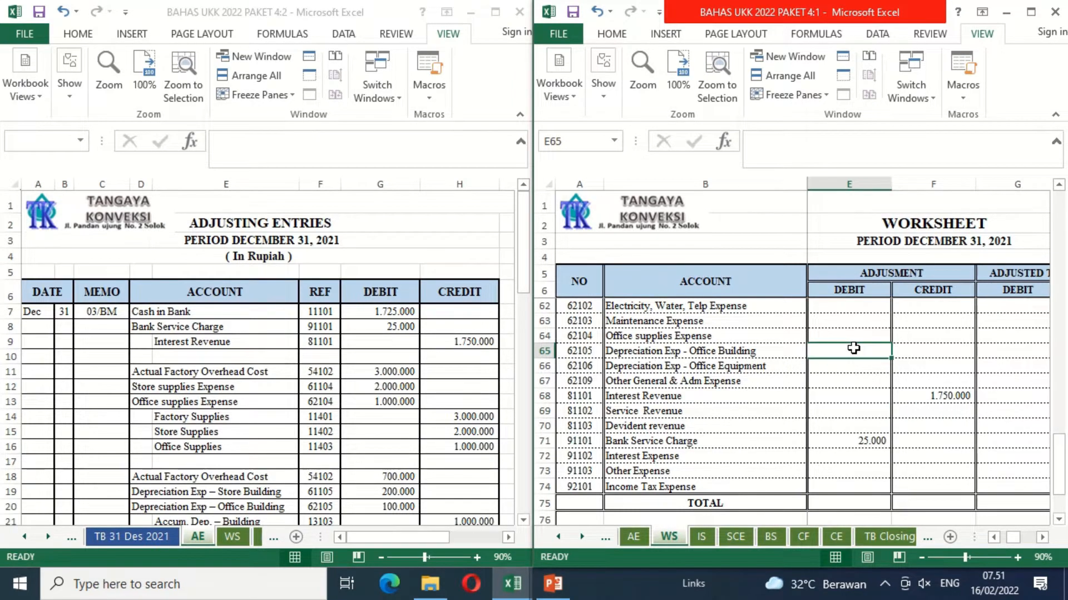
key(Up)
key(Up)
key(Up)
key(Up)
key(Up)
key(Up)
key(Up)
key(Up)
key(Up)
key(Up)
key(Up)
key(Up)
key(Up)
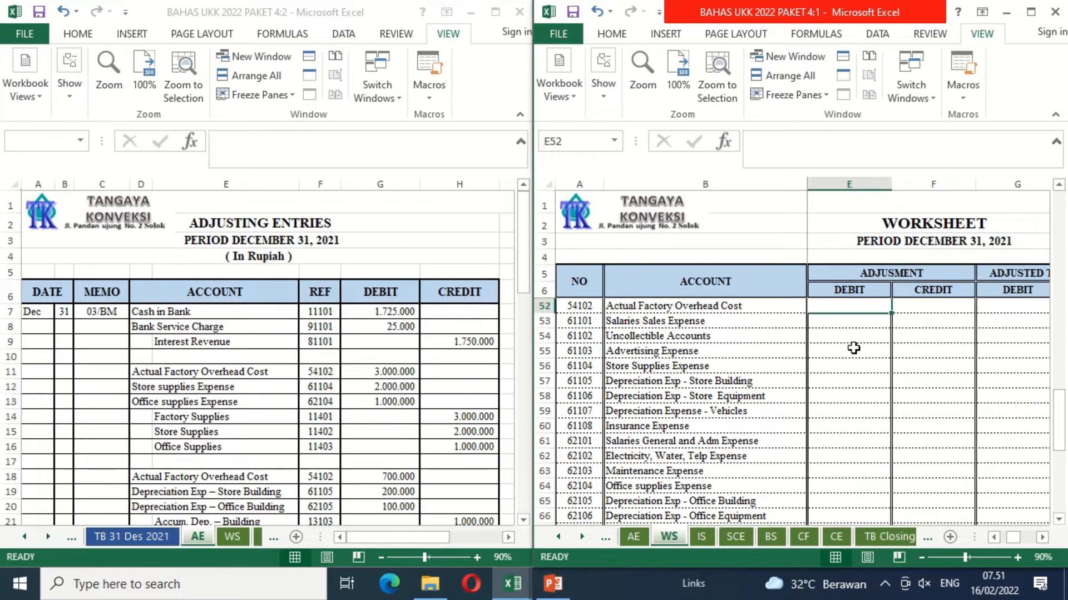
text(=)
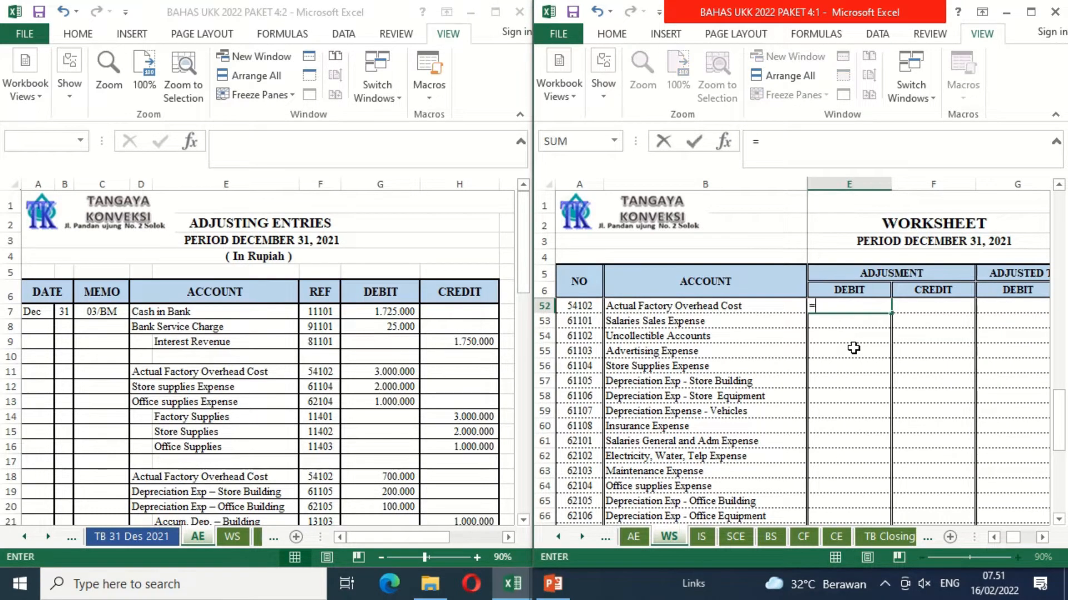
click(387, 372)
key(Return)
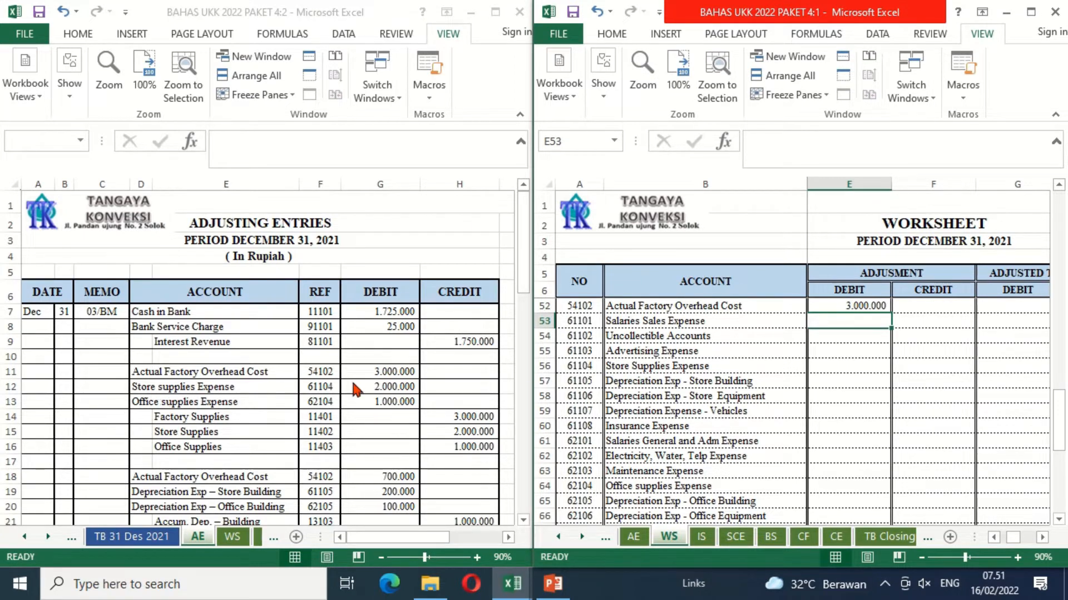
Step: Link the adjustment debits of Store Supplies Expense (E56) and Office supplies Expense (E64) to G12 and G13 on the AE sheet
click(850, 370)
text(=)
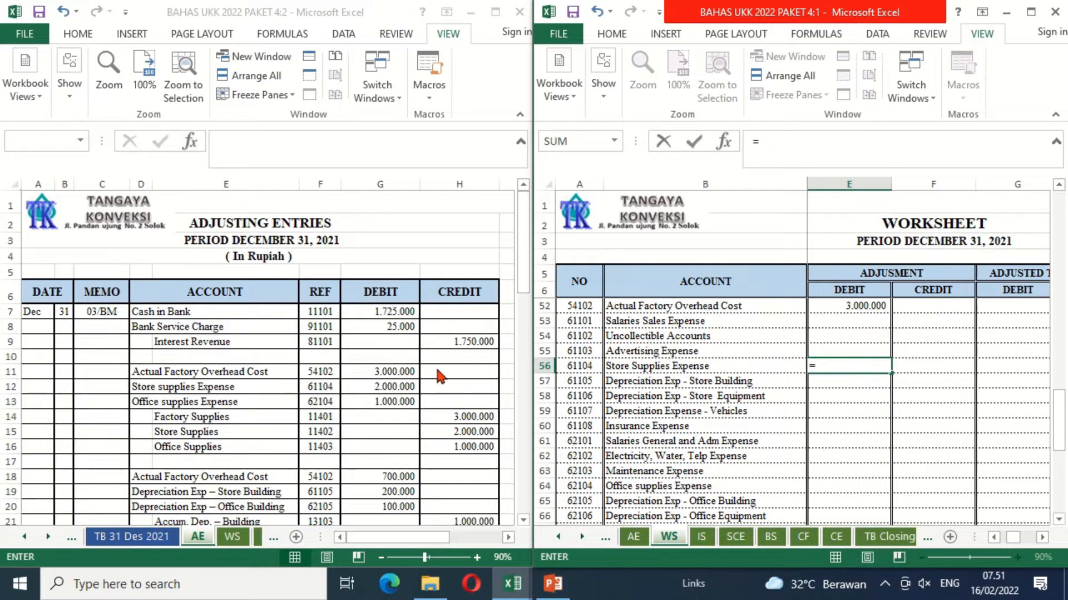
click(389, 383)
key(Return)
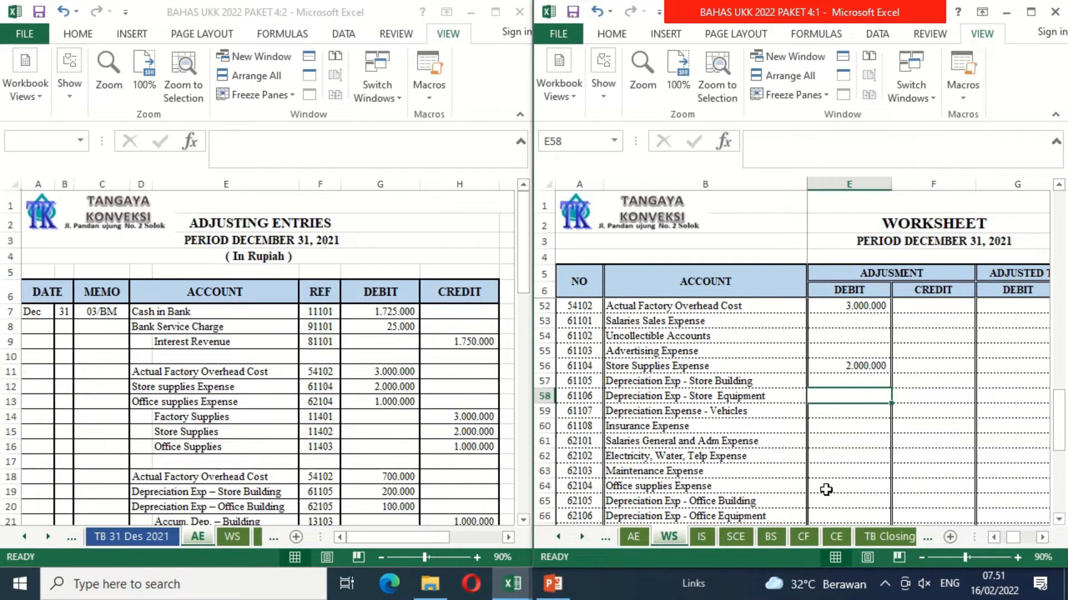
click(848, 487)
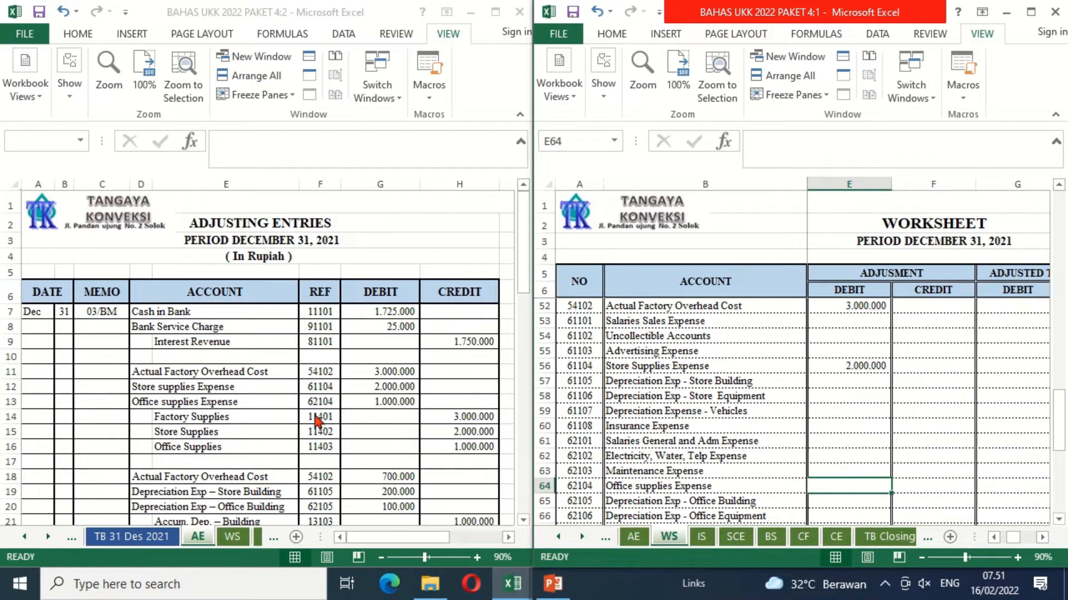
text(=)
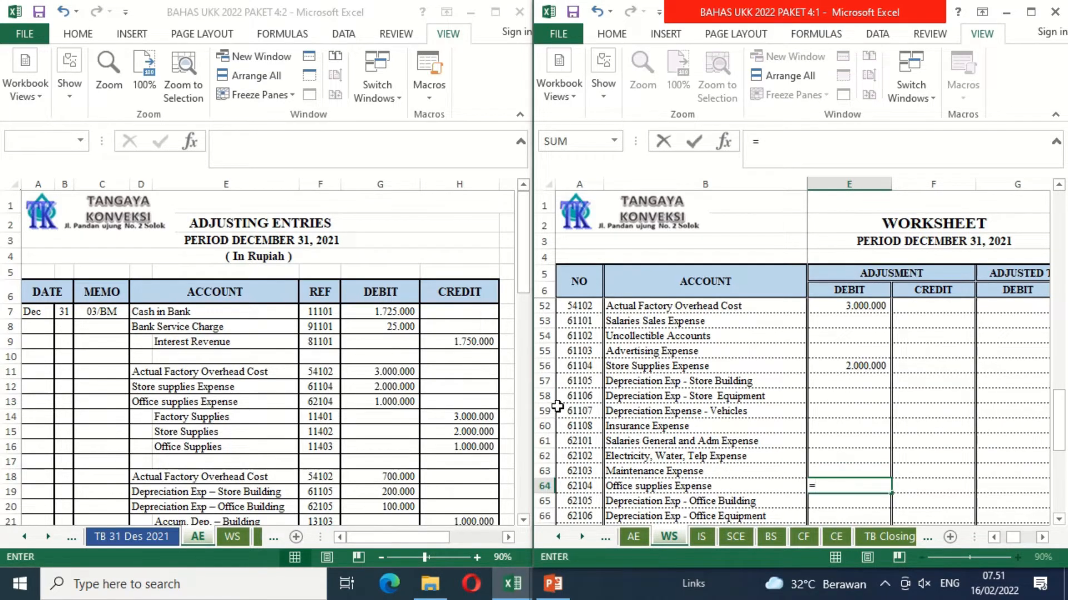
click(398, 402)
key(Return)
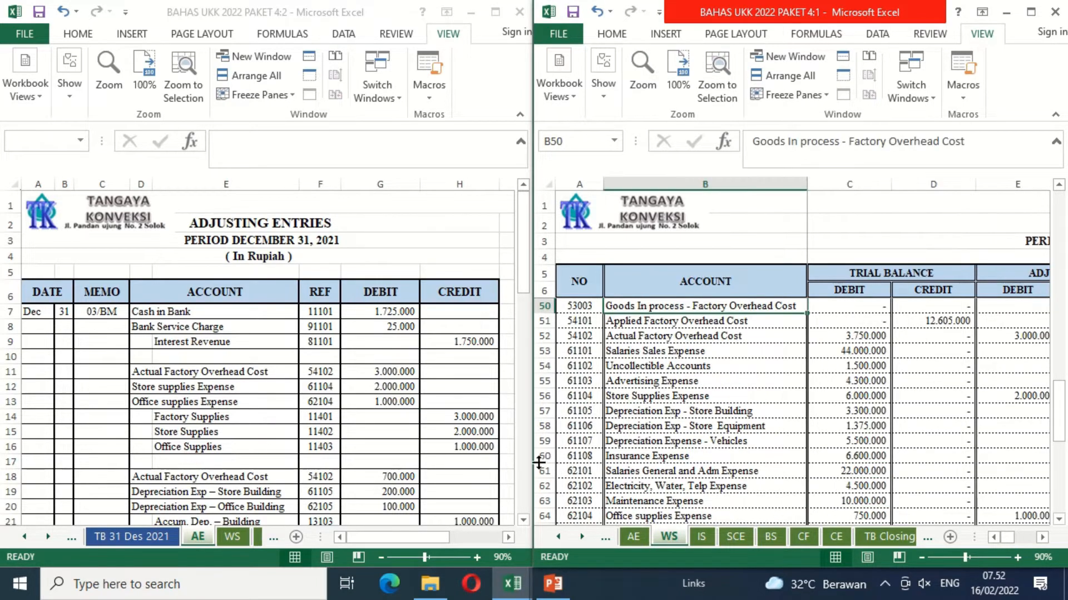
Step: Link the Factory Supplies adjustment credit in F15 to its credit amount in H14 on the AE sheet
key(Up)
key(Up)
key(Up)
key(Up)
key(Up)
key(Up)
key(Up)
key(Up)
key(Up)
key(Up)
key(Up)
key(Up)
key(Up)
key(Up)
key(Up)
key(Up)
key(Up)
key(Up)
key(Up)
key(Up)
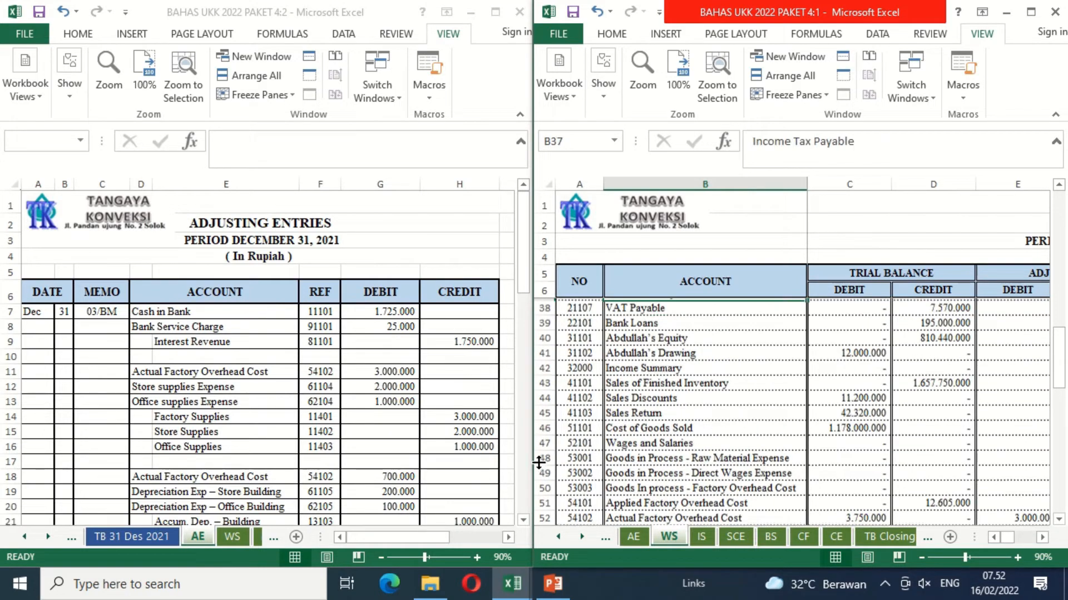
key(Up)
key(Up)
key(Up)
key(Up)
key(Up)
key(Up)
key(Up)
key(Up)
key(Up)
key(Up)
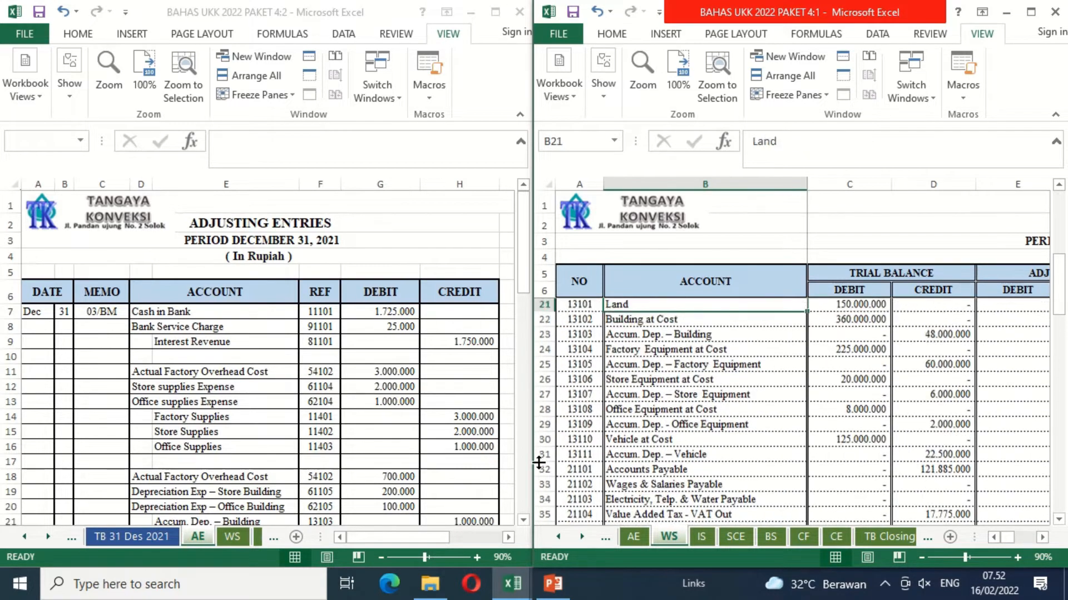
key(Down)
key(Down)
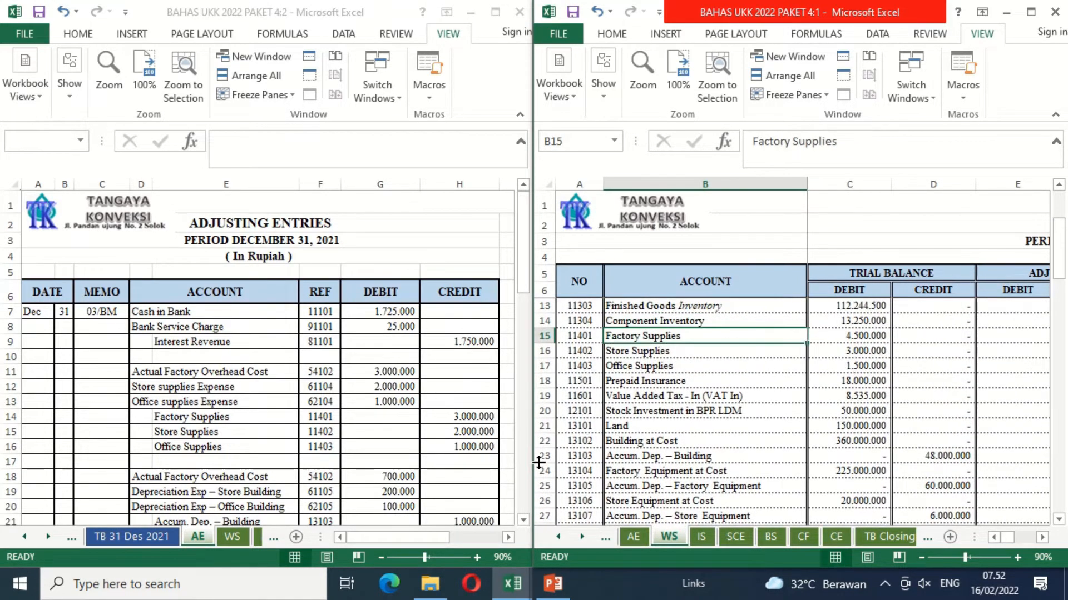
key(Right)
key(Right)
key(Right)
key(Right)
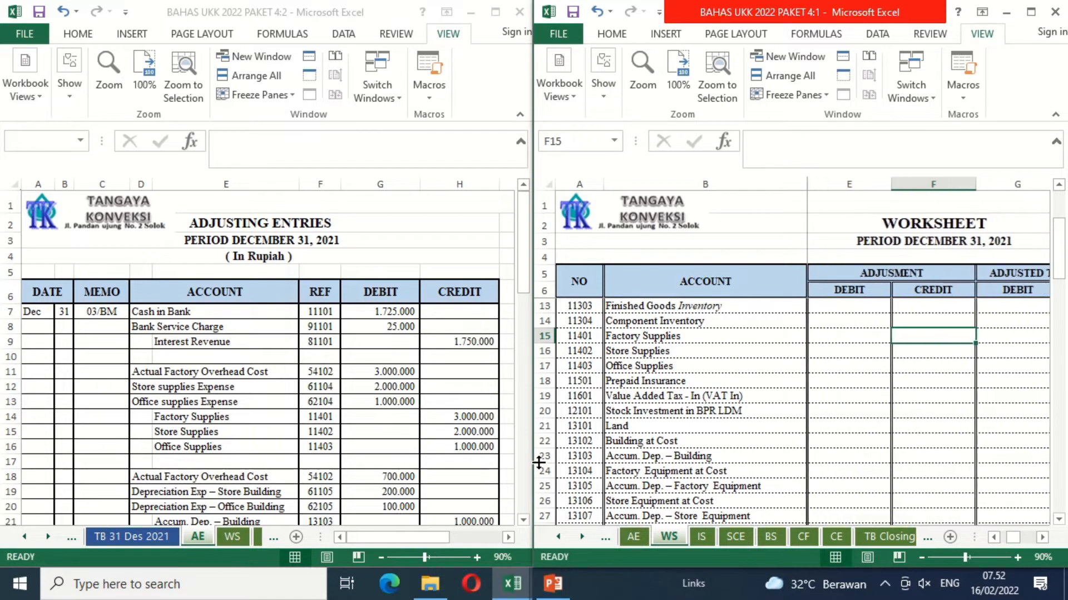
text(=)
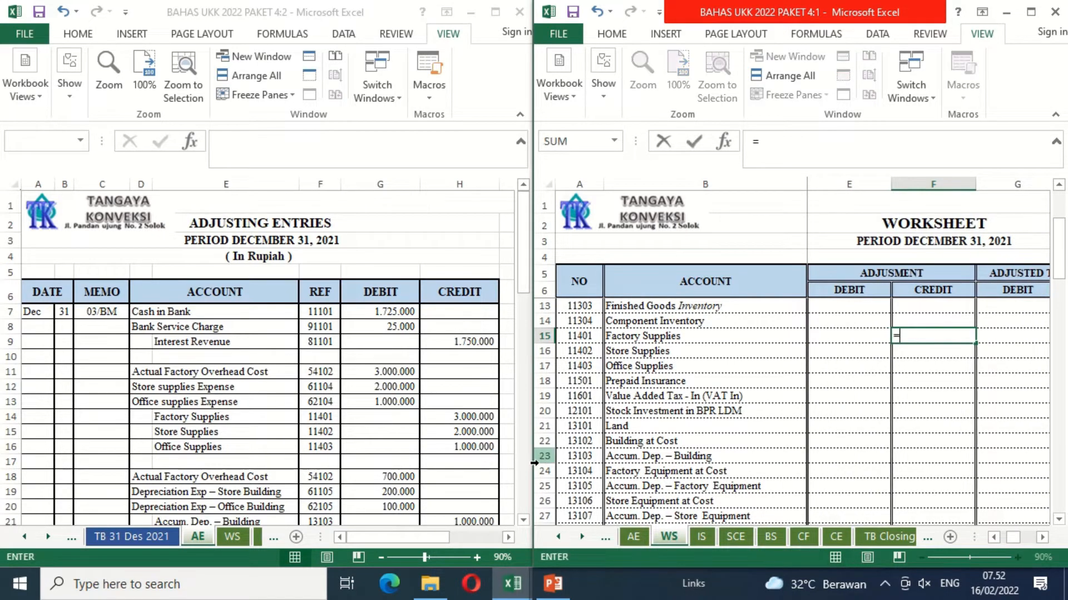
click(453, 418)
key(Return)
Step: Link the adjustment credits of Store Supplies (F16) and Office Supplies (F17) to H15 and H16 on the AE sheet
text(=)
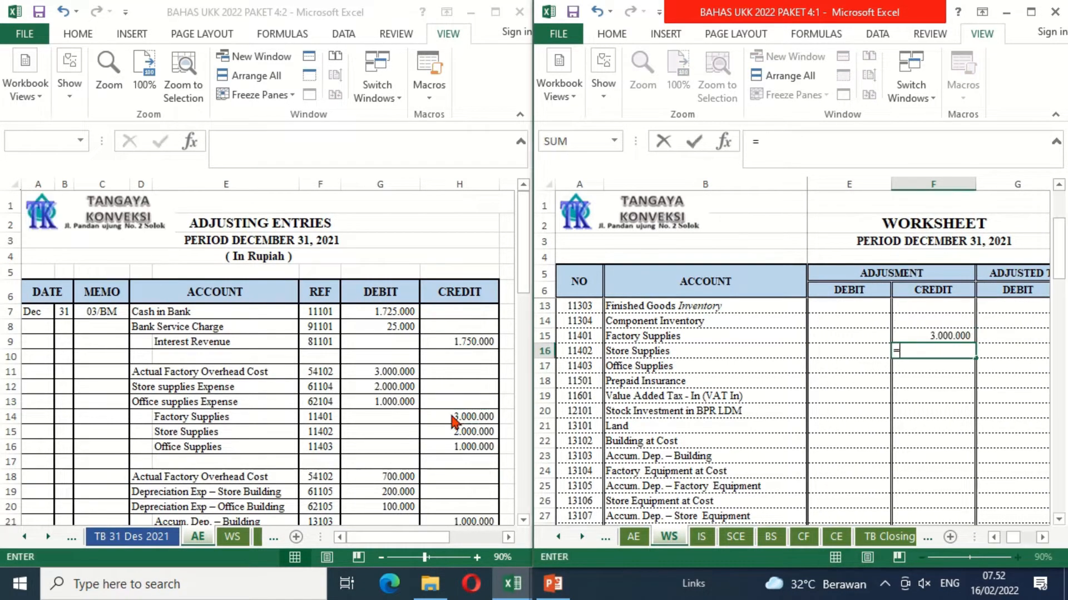
click(437, 434)
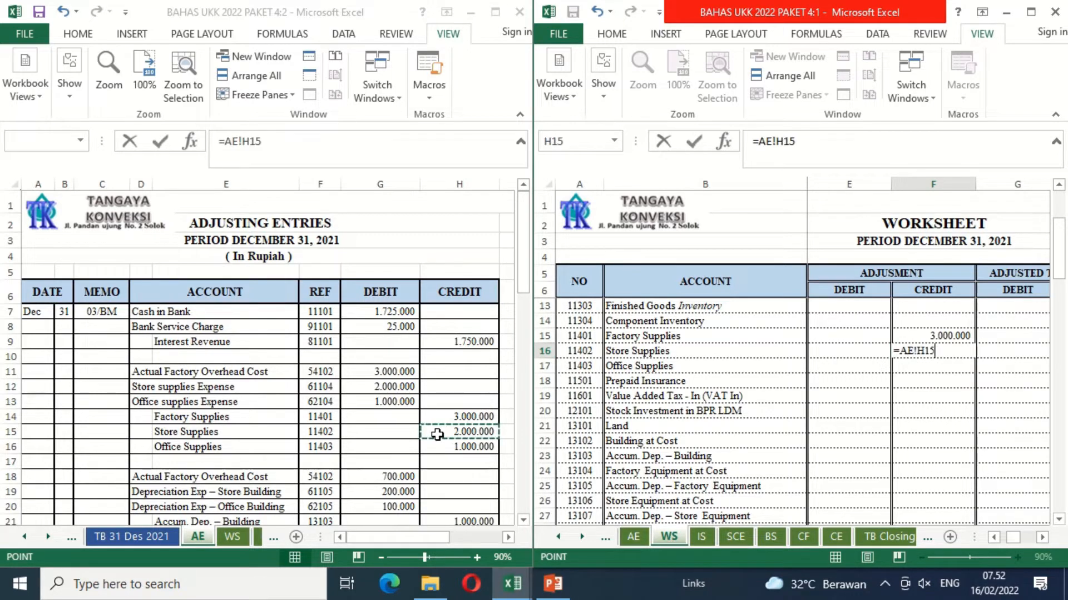
key(Return)
text(=)
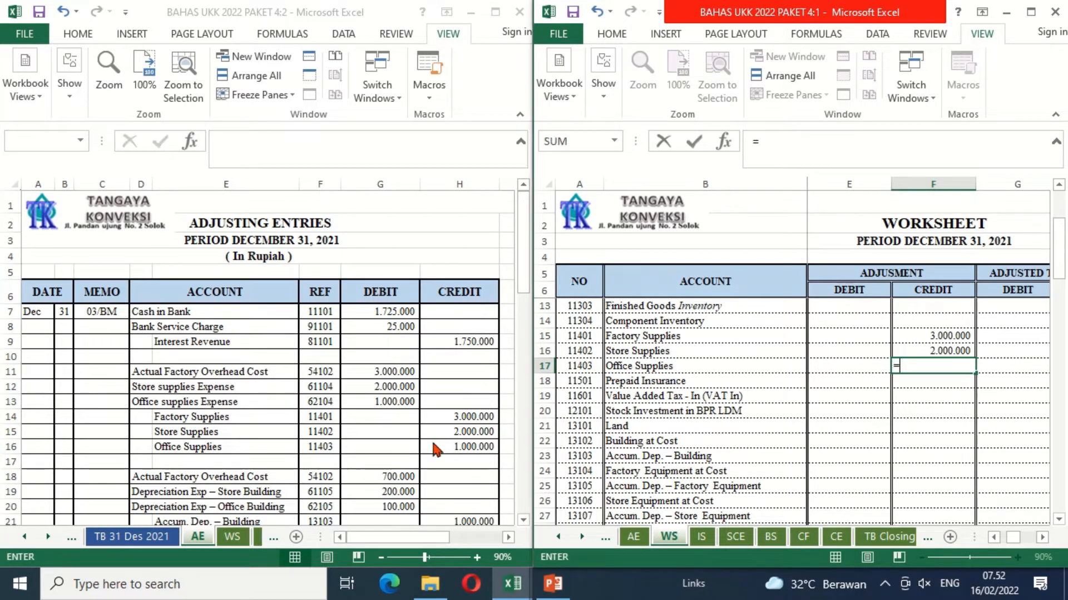
click(432, 445)
key(Return)
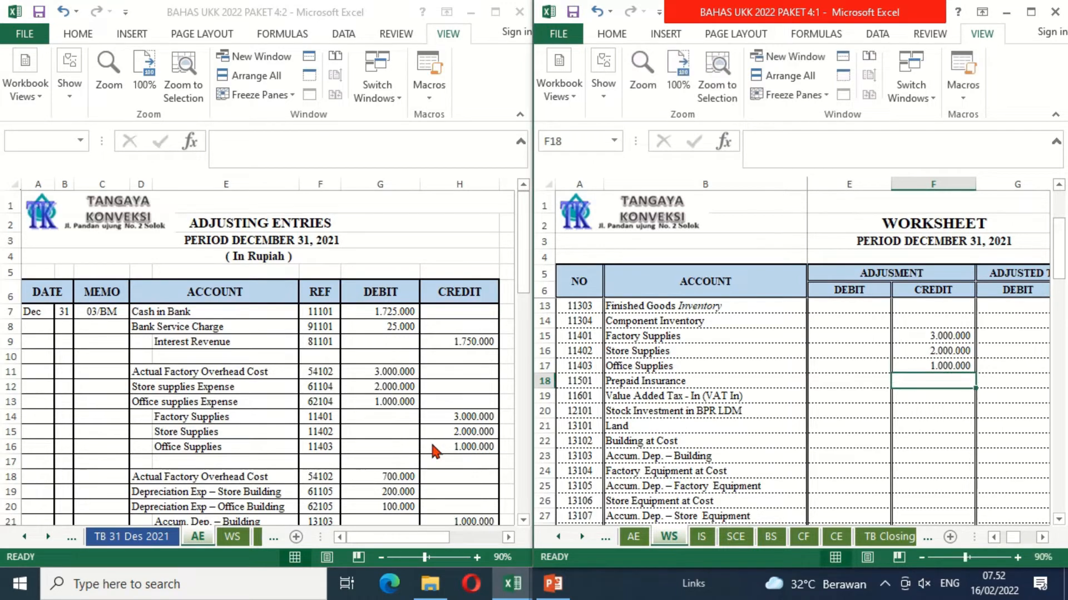
Step: Extend the Actual Factory Overhead Cost adjustment debit formula in E52 by adding G18 and G23 from the AE sheet
click(348, 476)
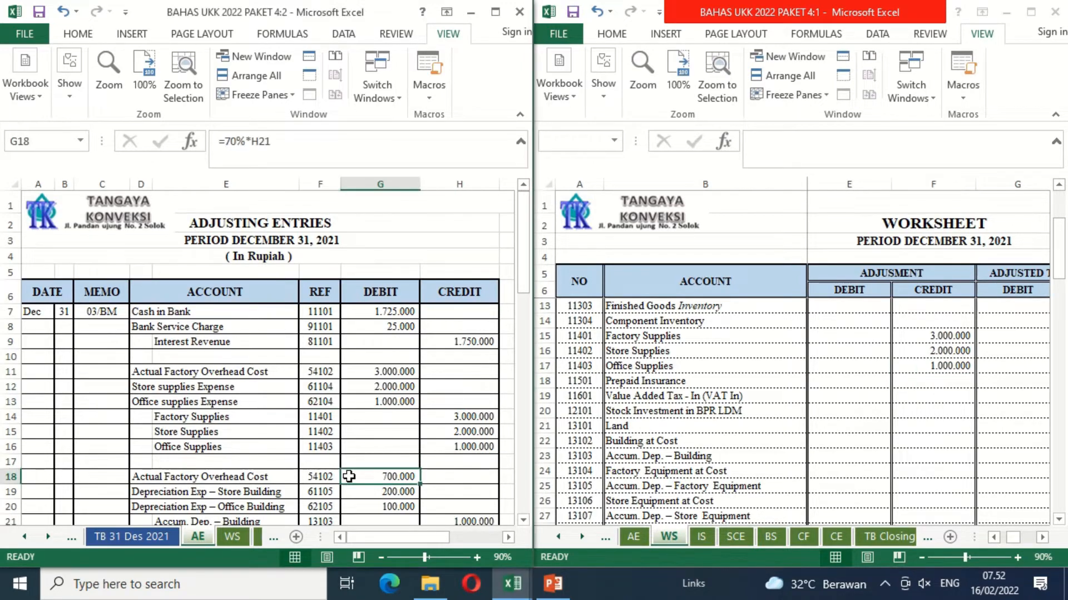
key(Down)
key(Down)
key(Down)
key(Down)
key(Down)
key(Down)
key(Down)
key(Down)
key(Down)
key(Down)
key(Down)
key(Down)
key(Down)
key(Down)
key(Down)
key(Down)
key(Down)
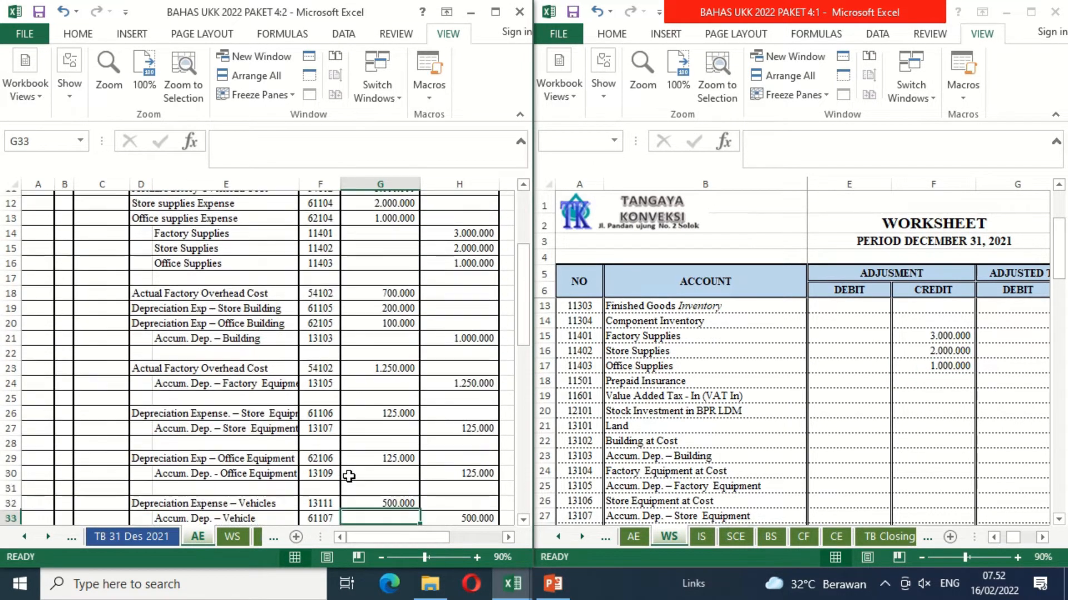
key(Down)
key(Down)
key(Down)
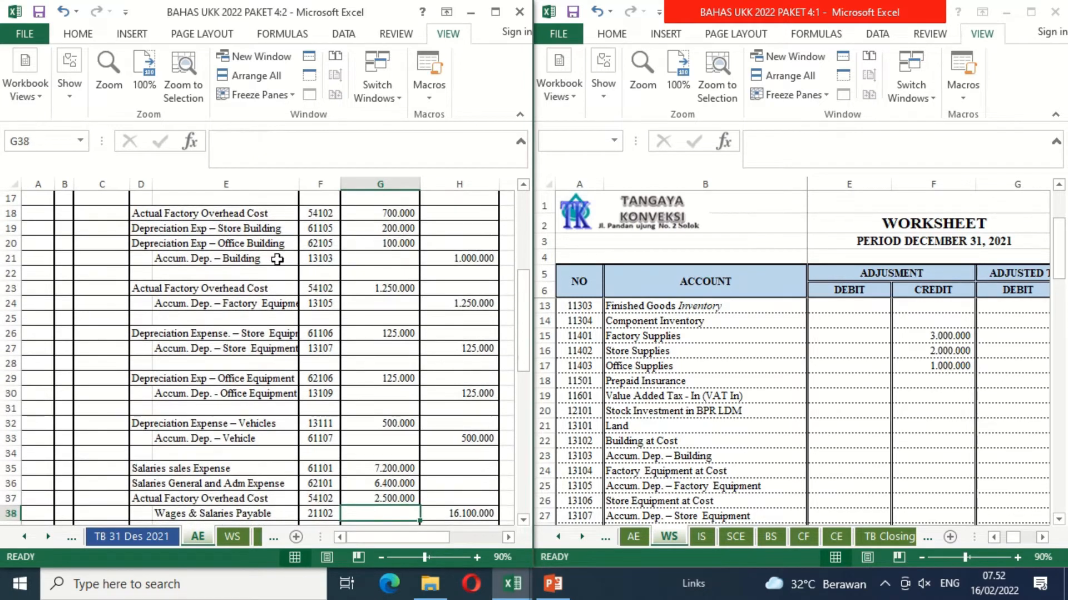
click(693, 466)
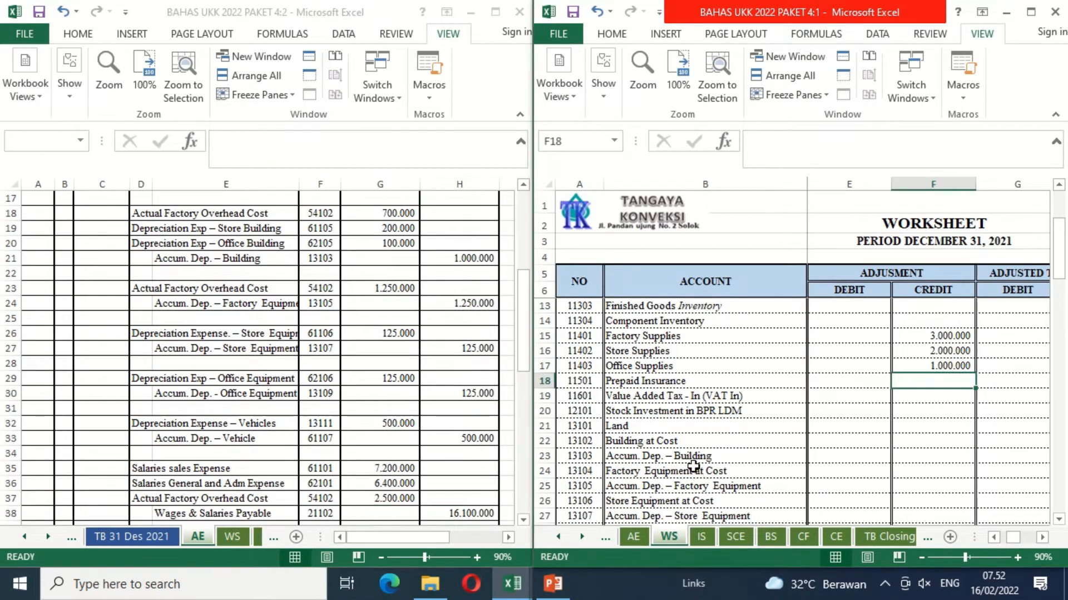
click(692, 466)
key(Down)
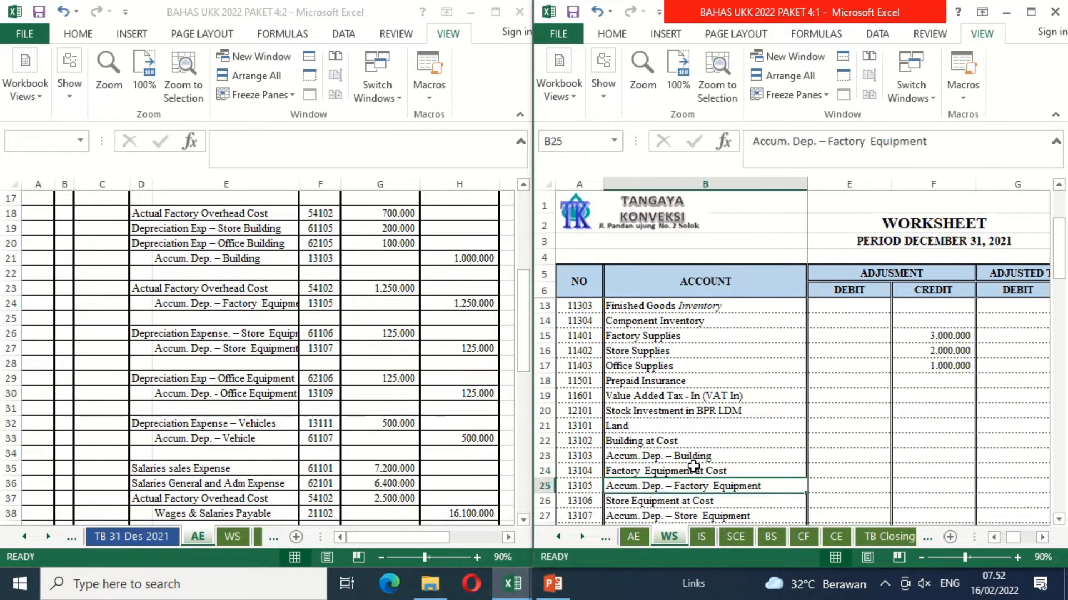
key(Right)
key(Right)
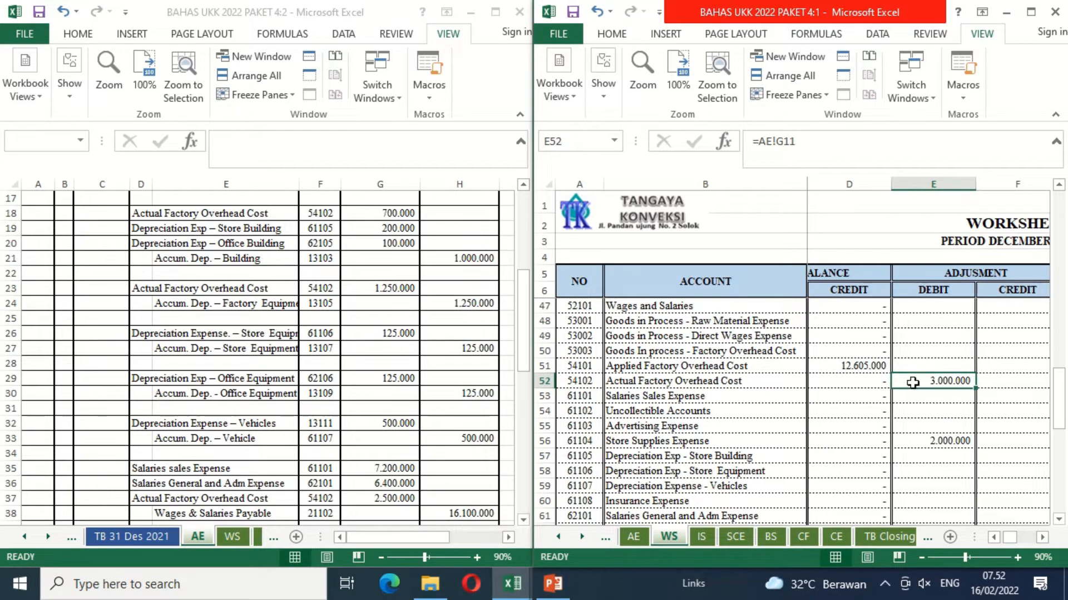
click(819, 149)
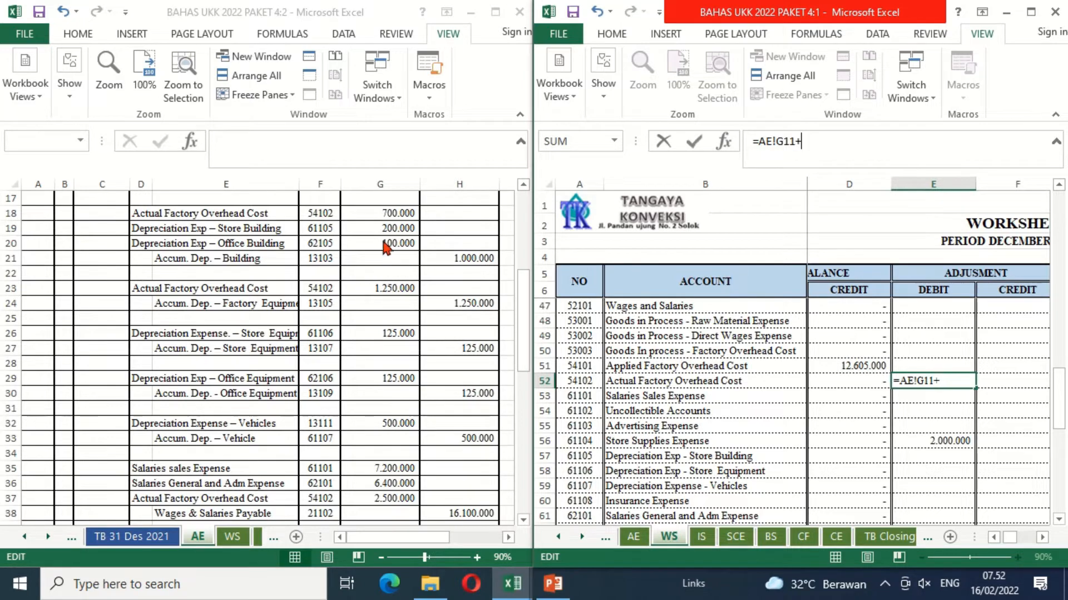
click(355, 212)
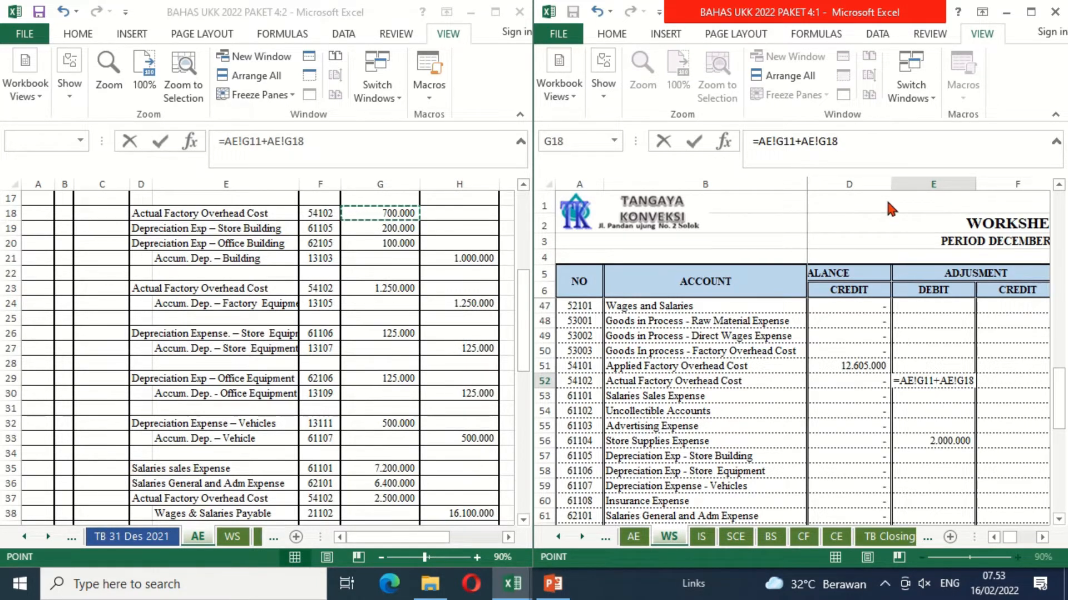
text(+)
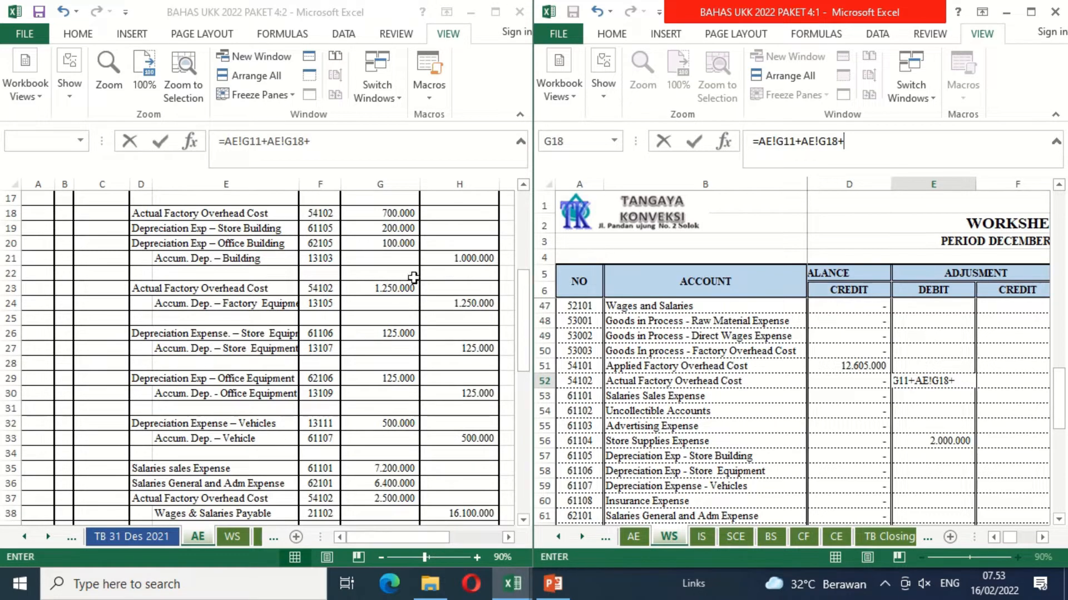
click(393, 288)
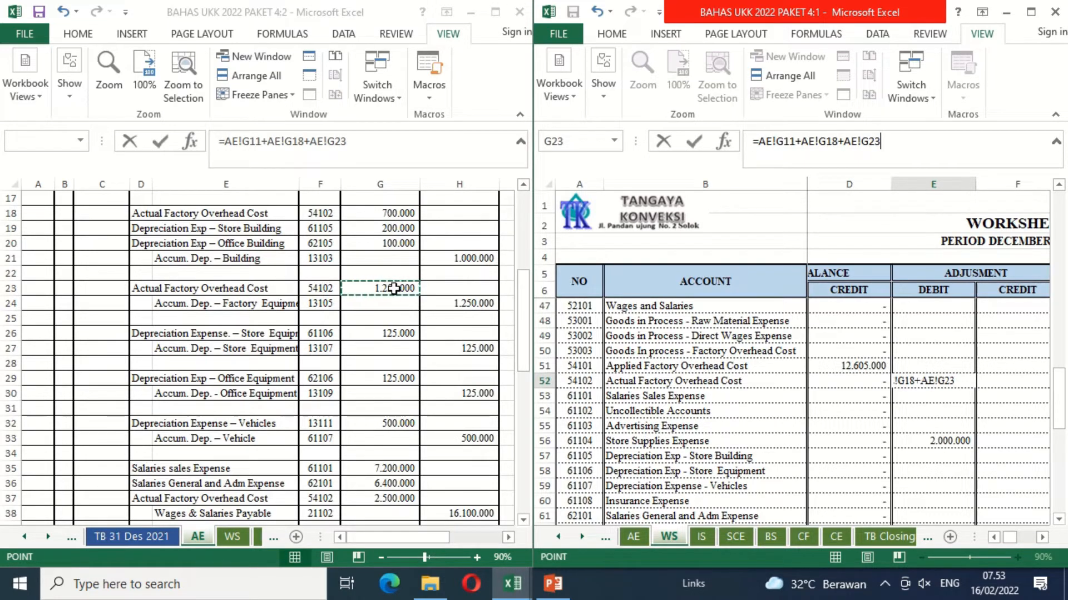
Step: Add AE sheet cells G37 and G40 to the Actual Factory Overhead Cost formula in E52 and complete the entry
text(+)
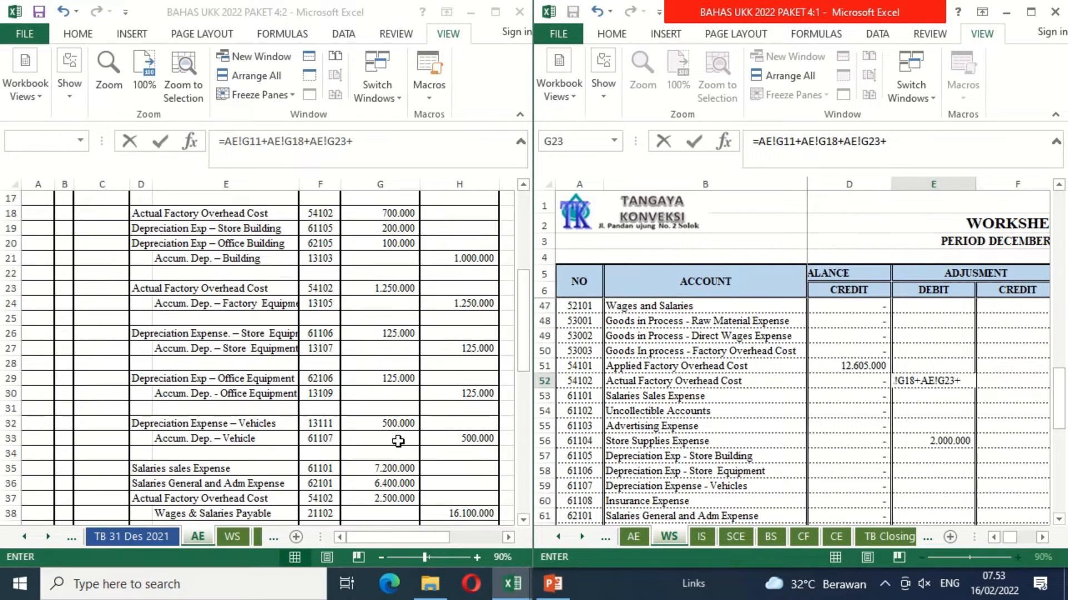
click(383, 498)
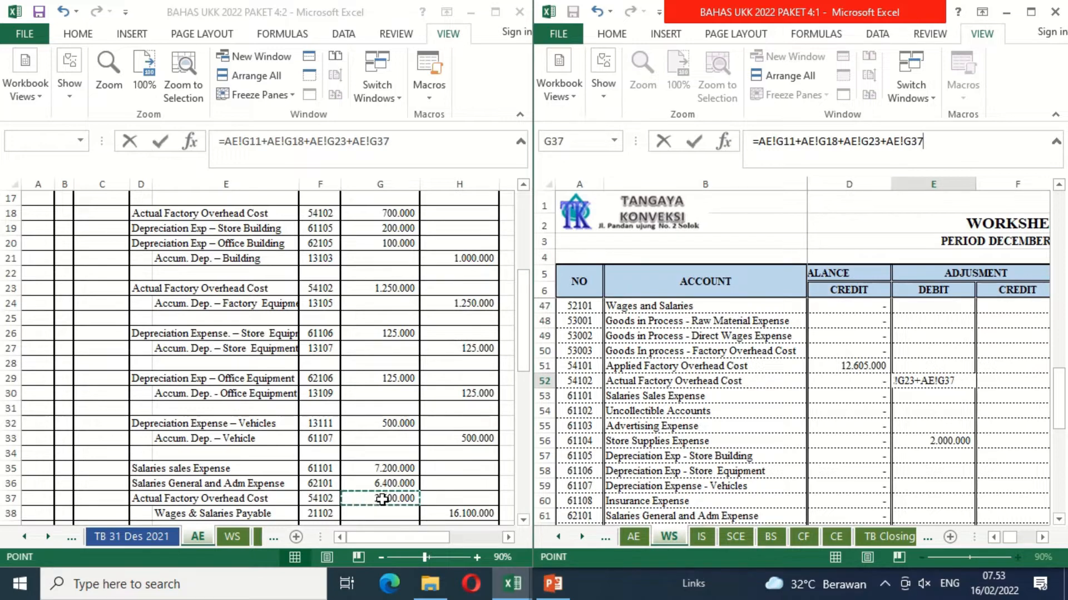
click(524, 522)
click(524, 522)
click(524, 521)
click(524, 522)
click(523, 522)
click(524, 521)
click(524, 521)
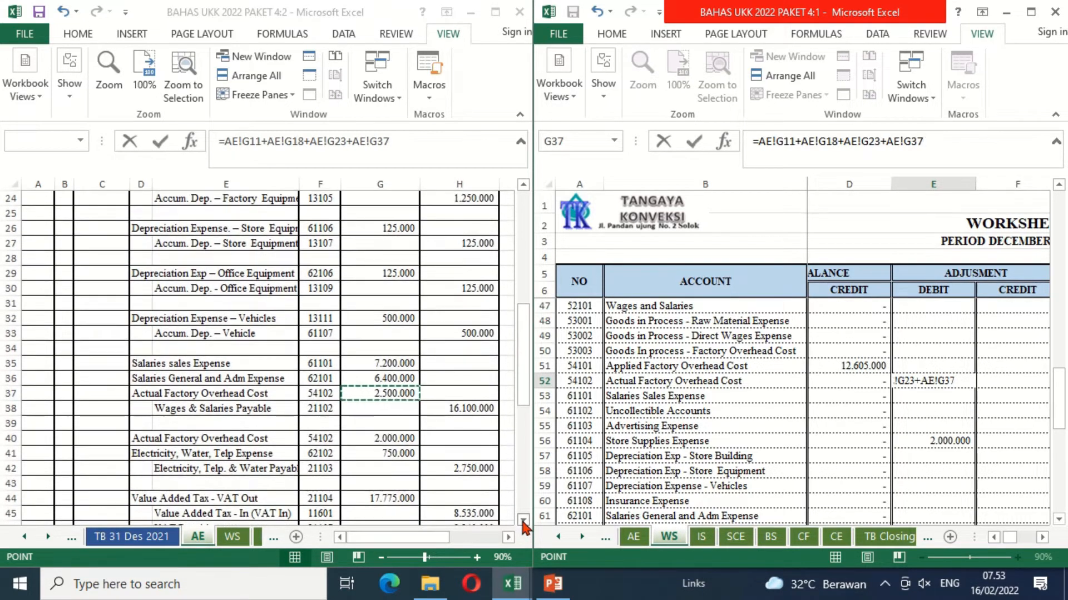
text(+)
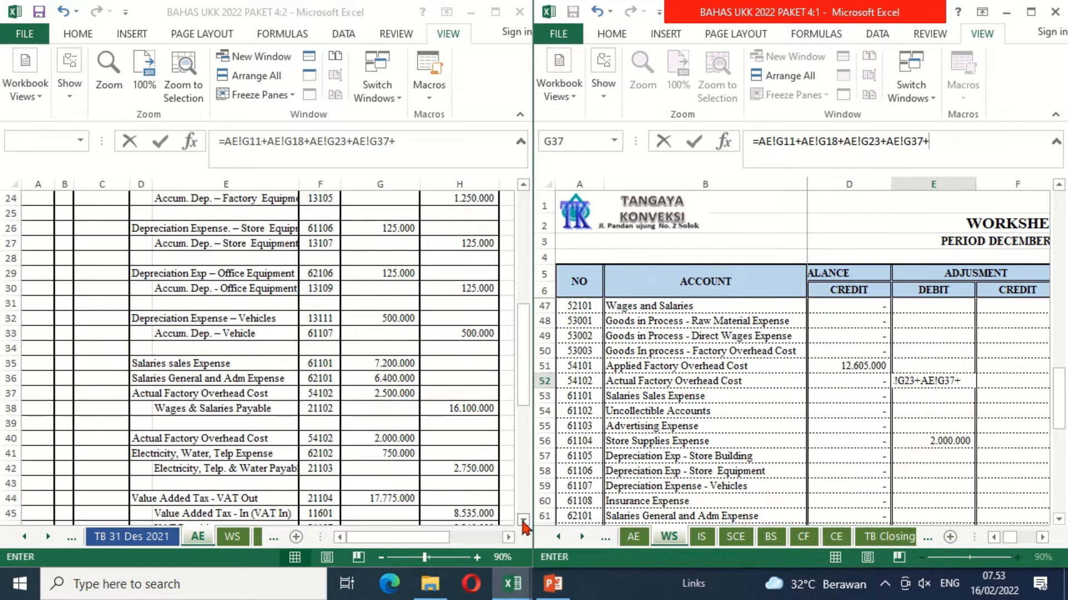
click(371, 438)
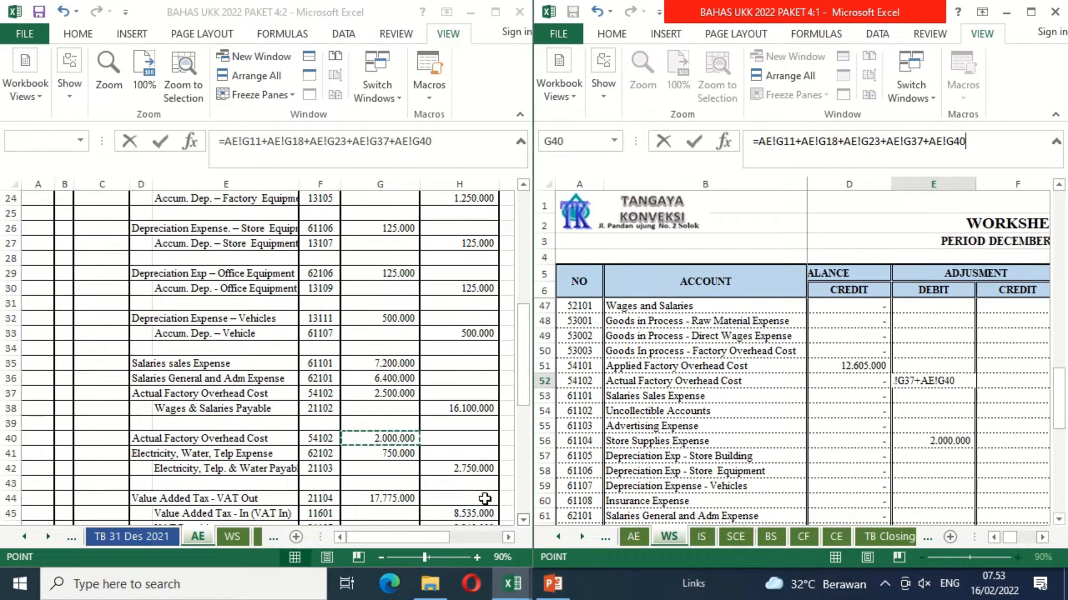
click(523, 522)
click(523, 521)
click(522, 521)
click(523, 522)
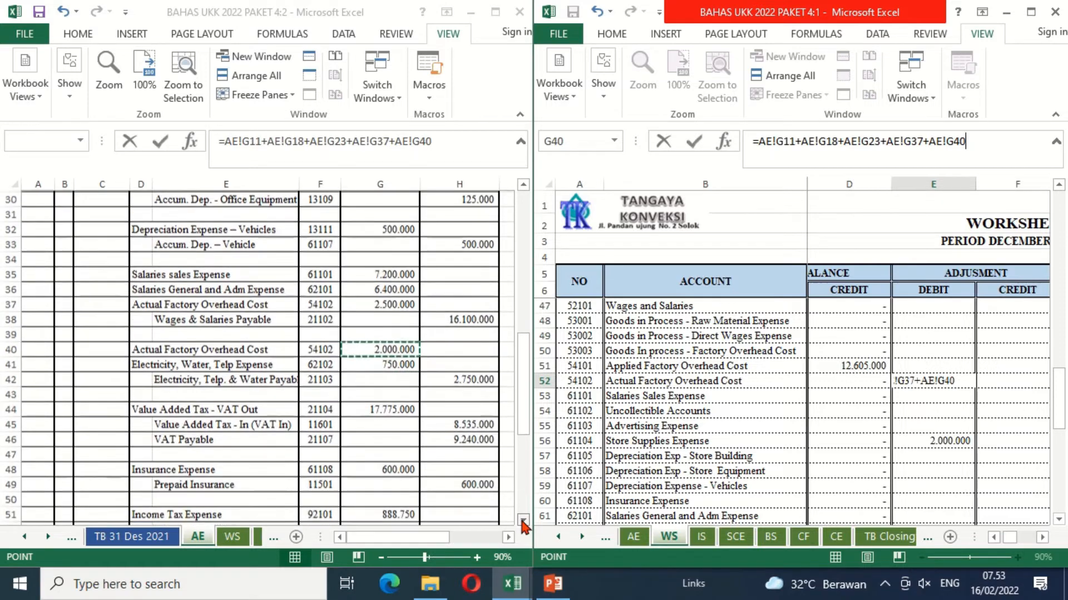
click(522, 522)
click(523, 522)
click(522, 522)
click(522, 521)
click(523, 522)
click(522, 522)
click(522, 521)
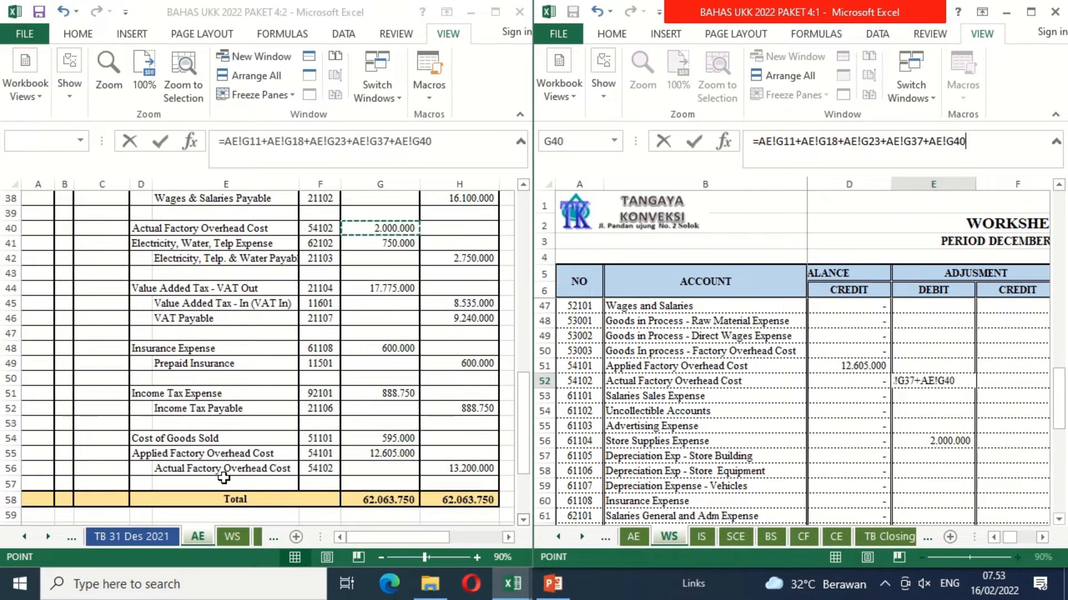
key(Return)
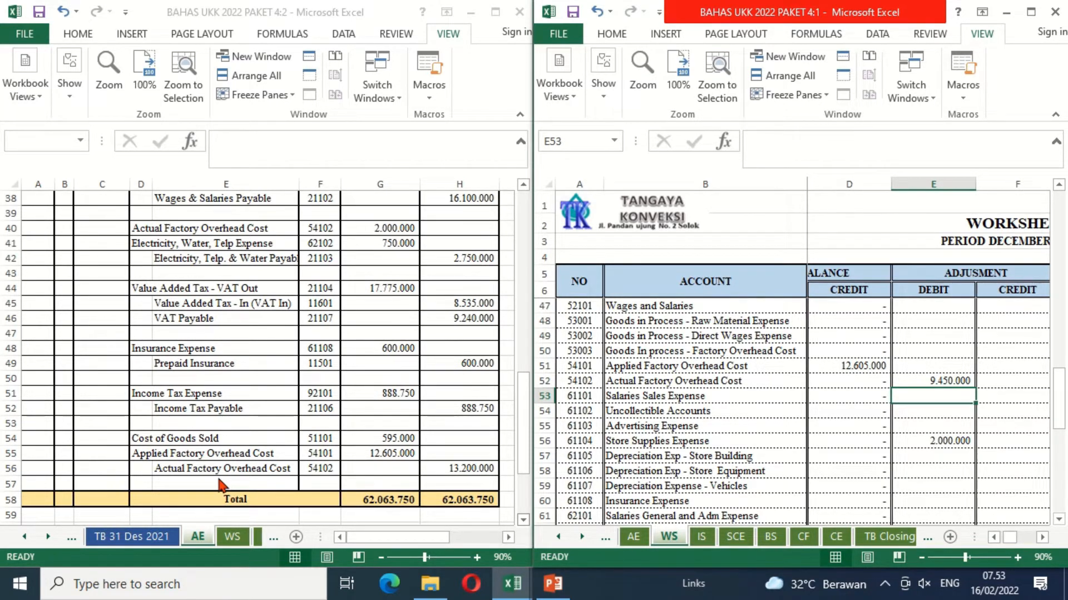
Step: Link the Depreciation Exp - Store Building adjustment debit in E57 to G19 on the AE sheet
click(347, 291)
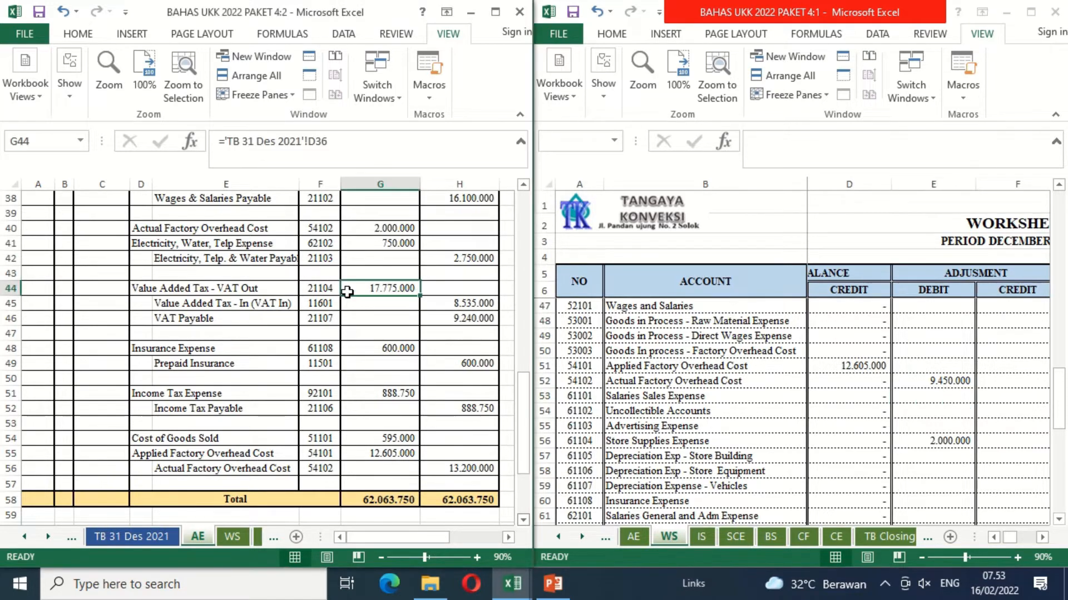
key(Up)
key(Up)
key(Up)
key(Up)
key(Up)
key(Up)
key(Up)
key(Up)
key(Up)
key(Up)
key(Up)
key(Up)
key(Up)
key(Up)
key(Up)
key(Up)
key(Up)
key(Up)
key(Up)
key(Up)
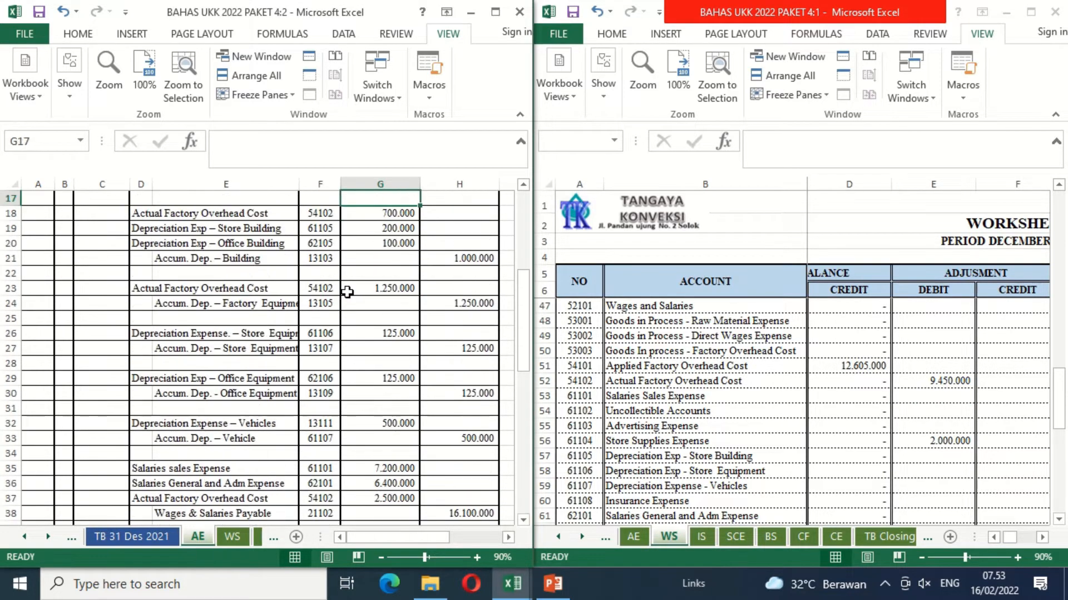
key(Up)
key(Down)
key(Down)
key(Down)
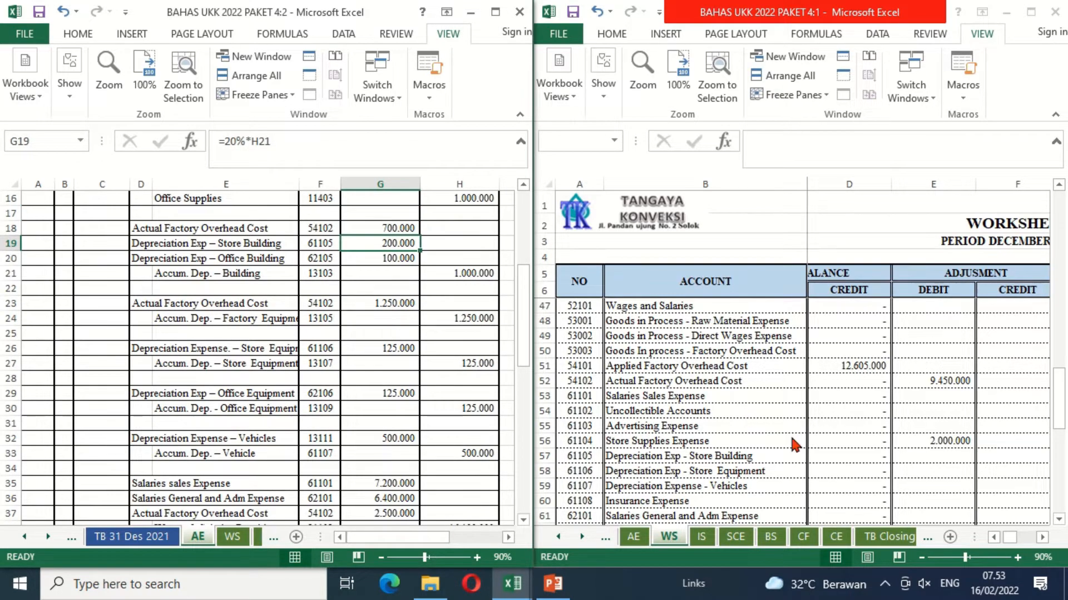
click(904, 452)
scroll(903, 452, down, 1)
text(=)
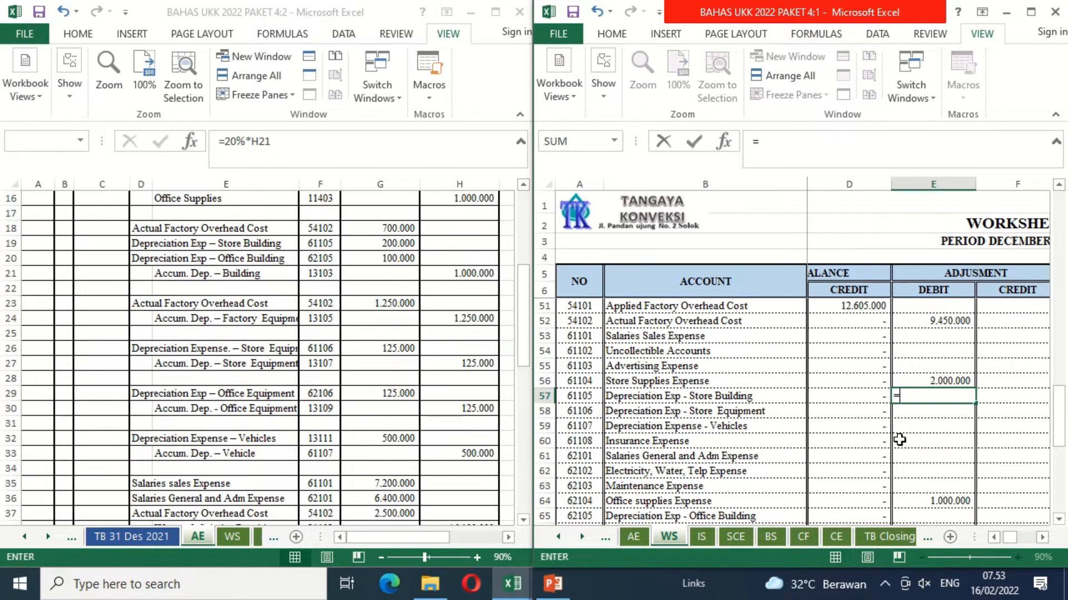
click(353, 243)
key(Return)
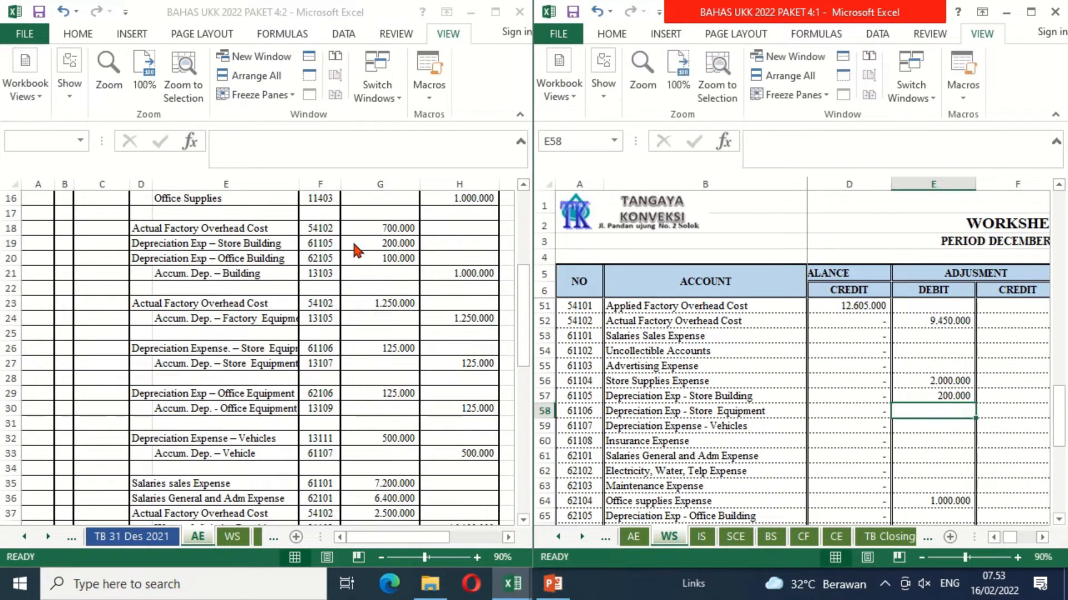
Step: Link the Depreciation Exp - Office Building adjustment debit in E65 to G20 on the AE sheet
key(Down)
key(Down)
key(Down)
key(Down)
key(Down)
key(Down)
key(Down)
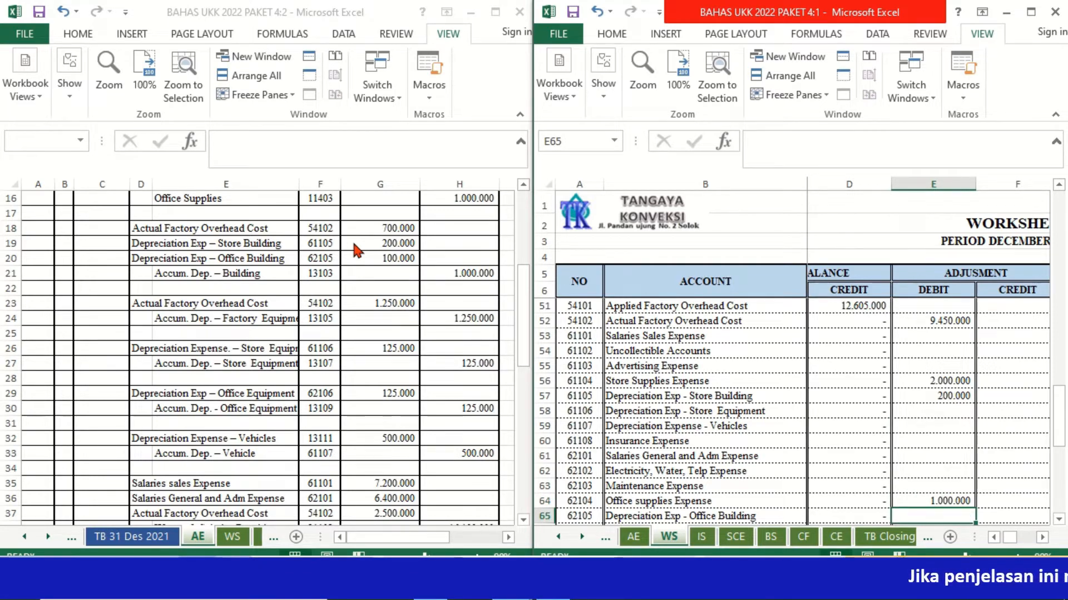
text(=)
click(362, 259)
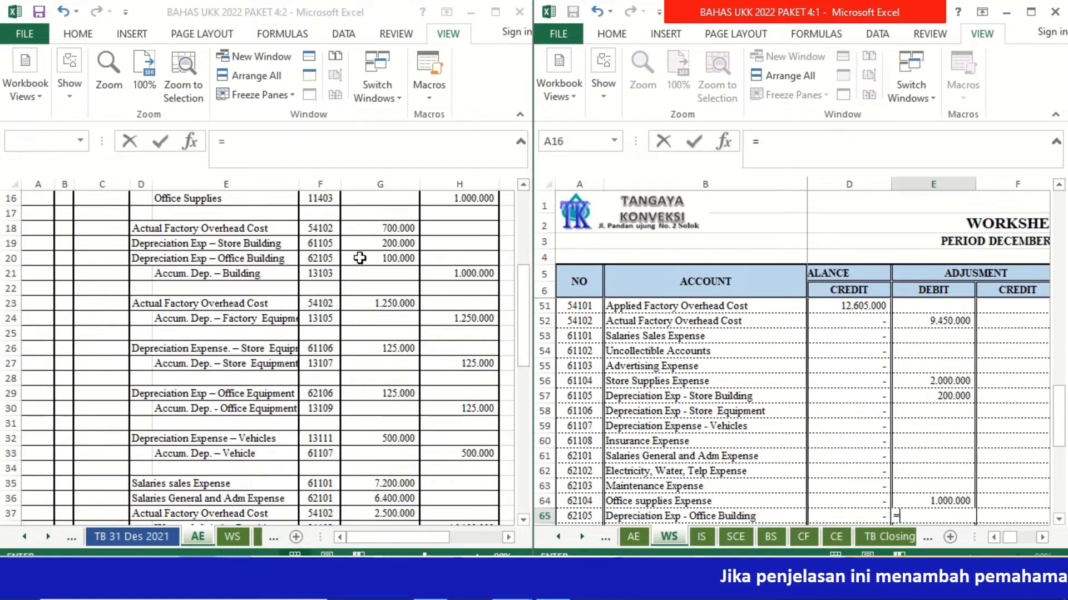
key(Return)
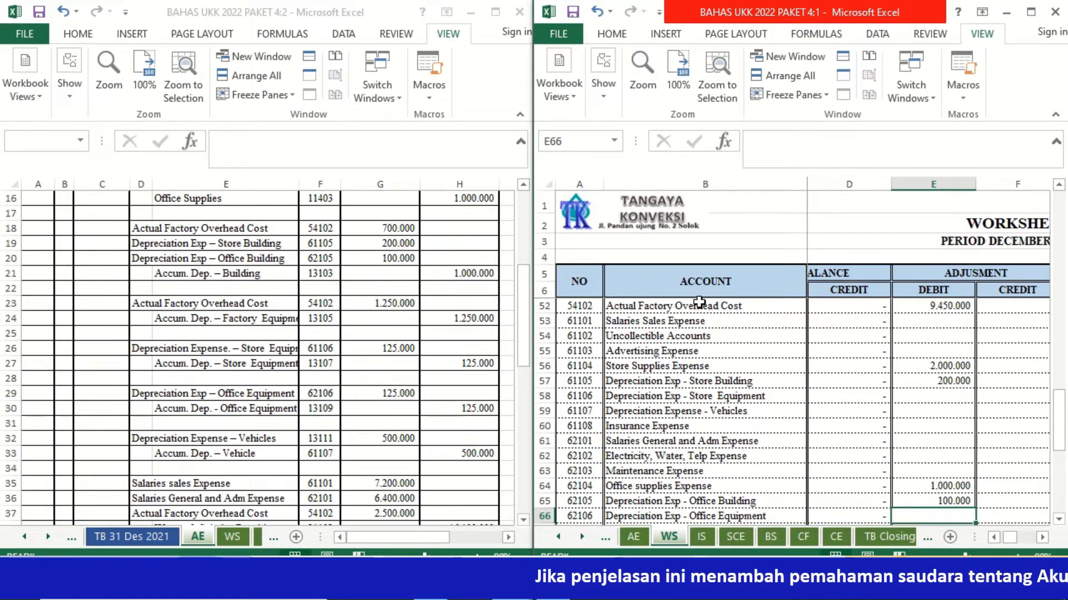
Step: Link the Accum. Dep. – Building adjustment credit in F23 to its credit amount in H21 on the AE sheet
click(714, 321)
key(Up)
key(Up)
key(Up)
key(Up)
key(Up)
key(Up)
key(Up)
key(Up)
key(Up)
key(Up)
key(Up)
key(Up)
key(Up)
key(Up)
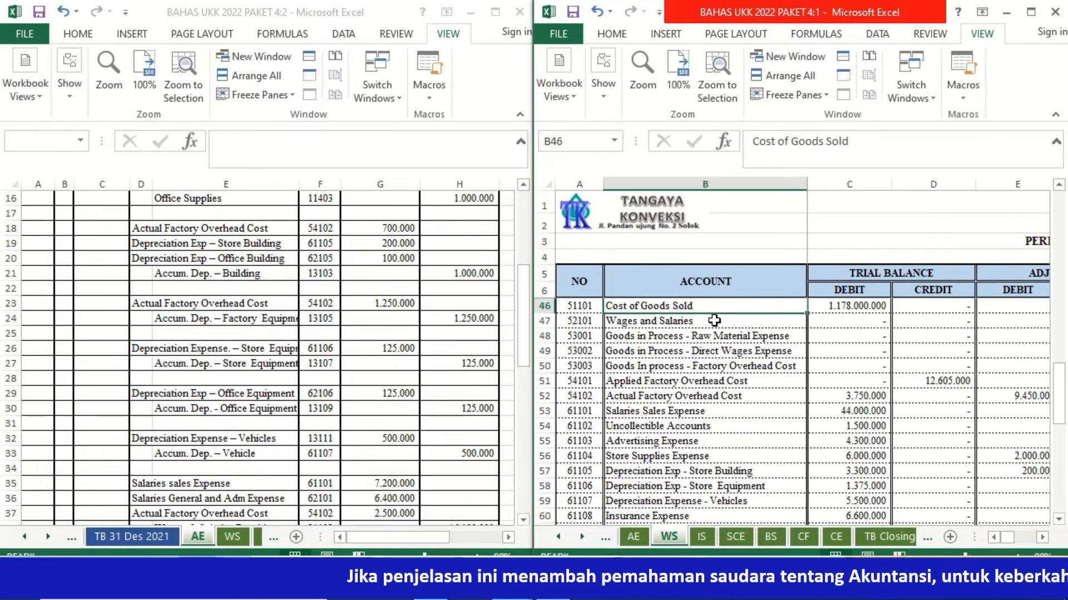
key(Up)
key(Up)
key(Up)
key(Up)
key(Up)
key(Up)
key(Up)
key(Up)
key(Up)
key(Up)
key(Up)
key(Up)
key(Up)
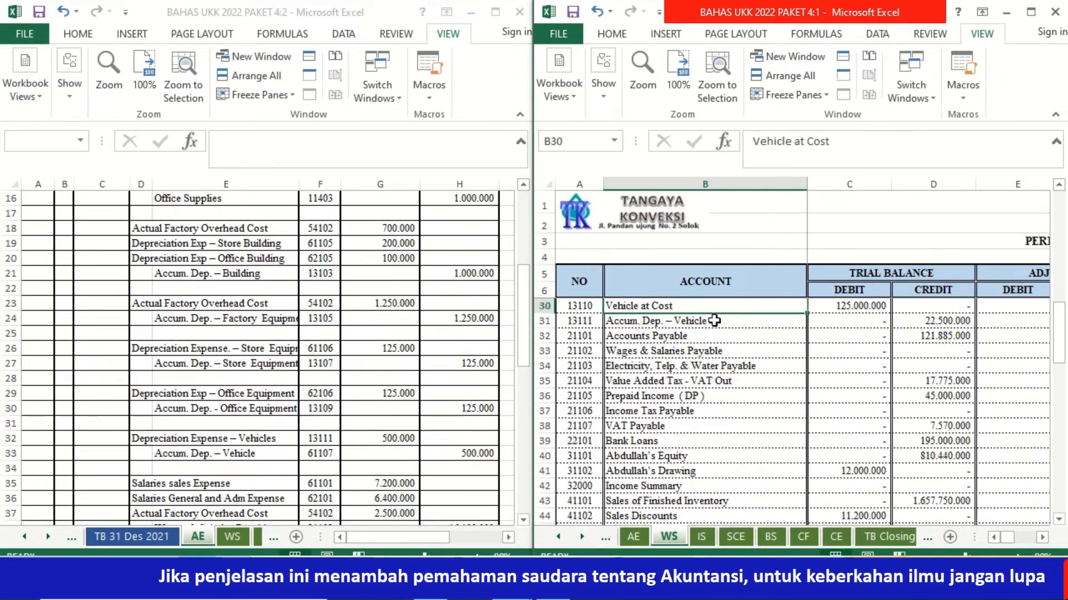
key(Up)
key(Up)
key(Up)
key(Up)
key(Up)
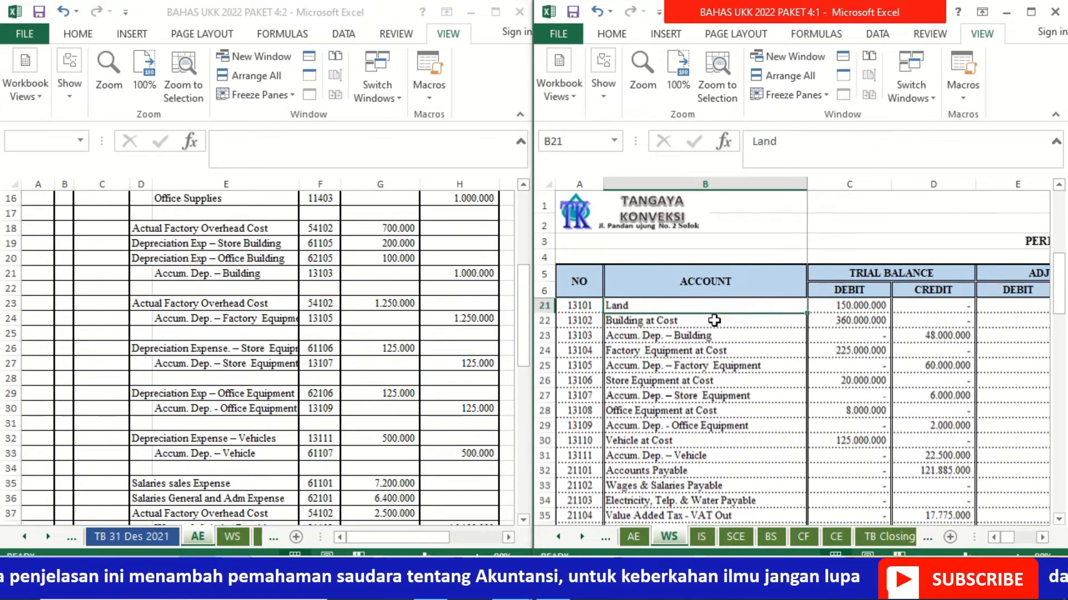
key(Down)
key(Down)
key(Right)
key(Right)
key(Right)
key(Right)
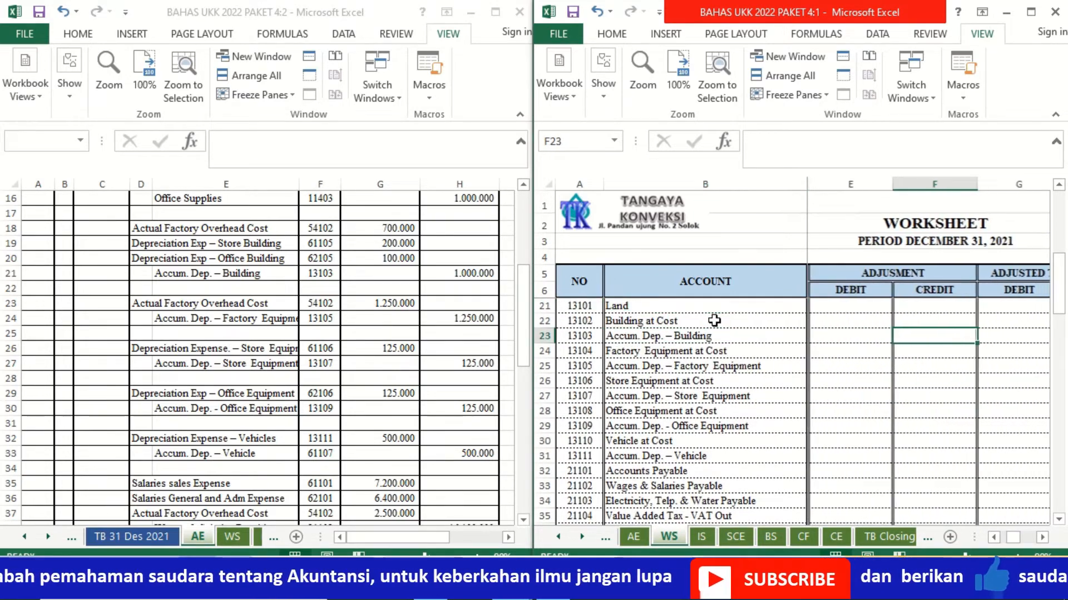
text(=)
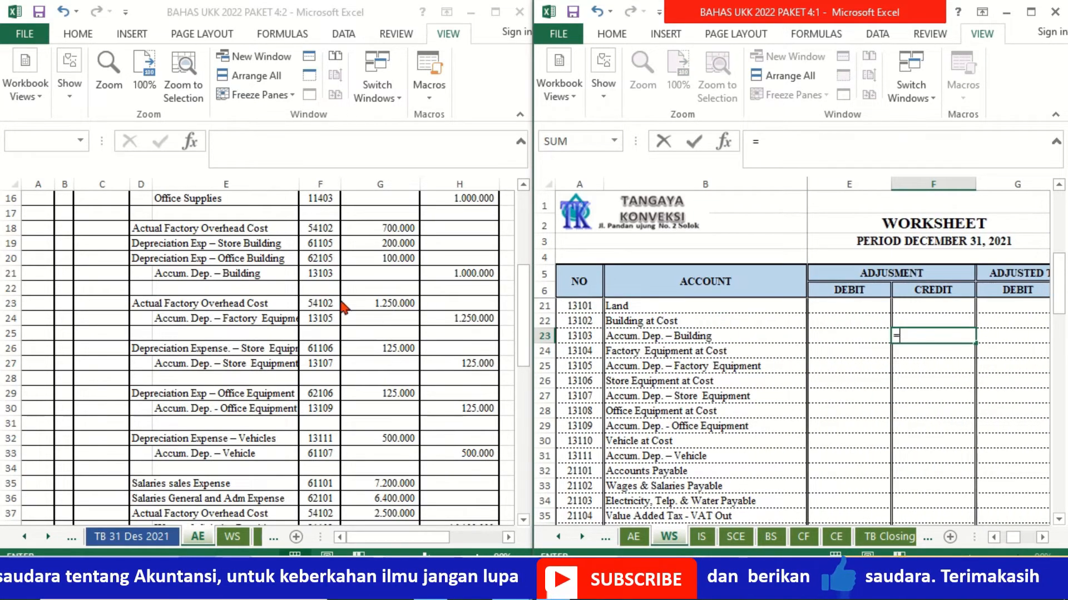
click(471, 271)
key(Return)
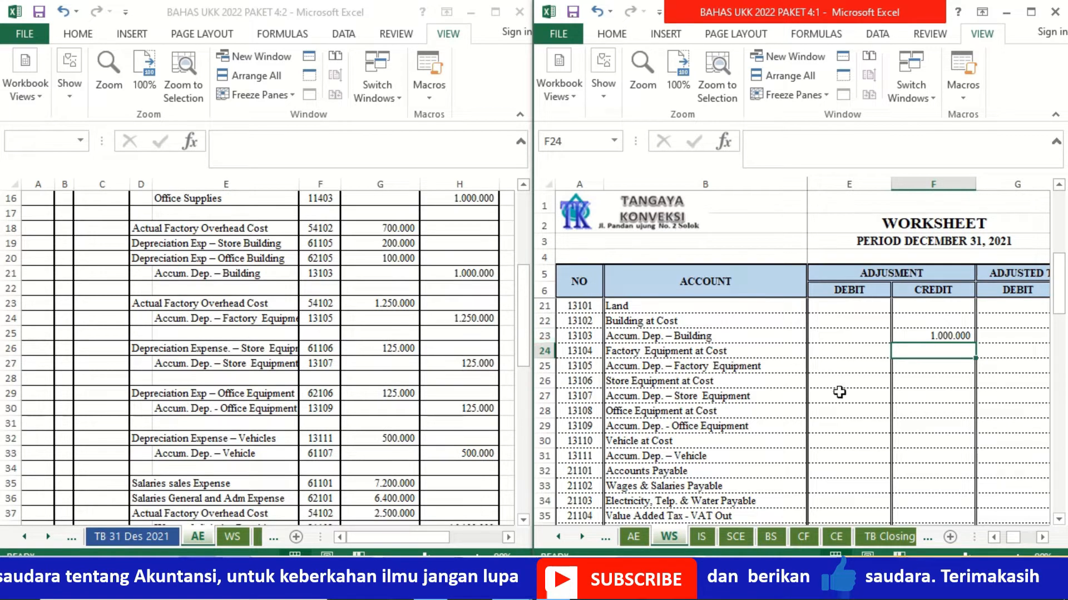
Step: Link the Accum. Dep. – Factory Equipment adjustment credit in F25 to H24 on the AE sheet
key(Down)
text(=)
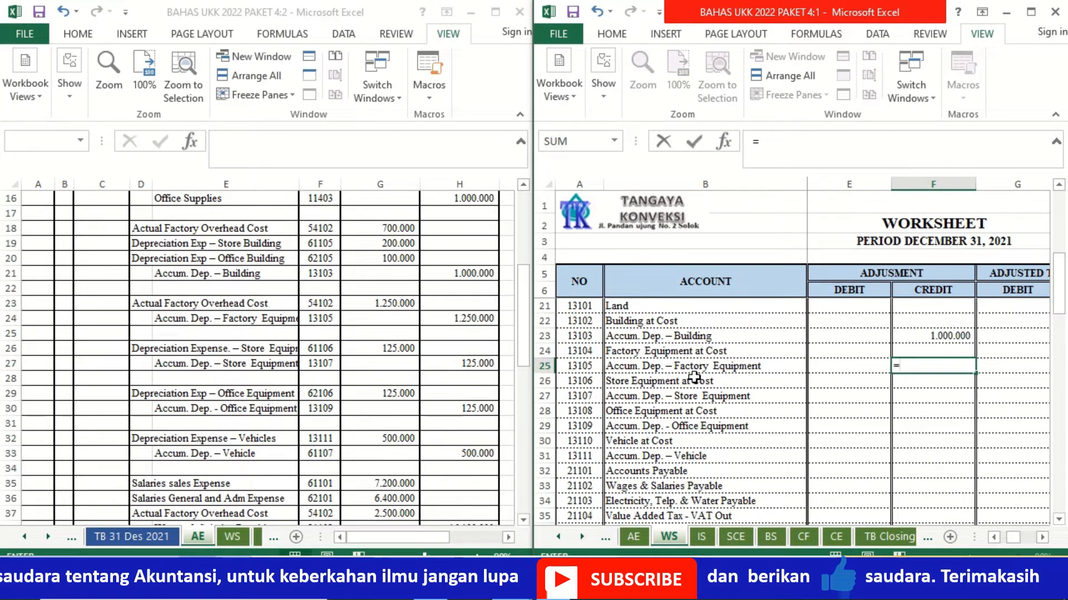
click(479, 328)
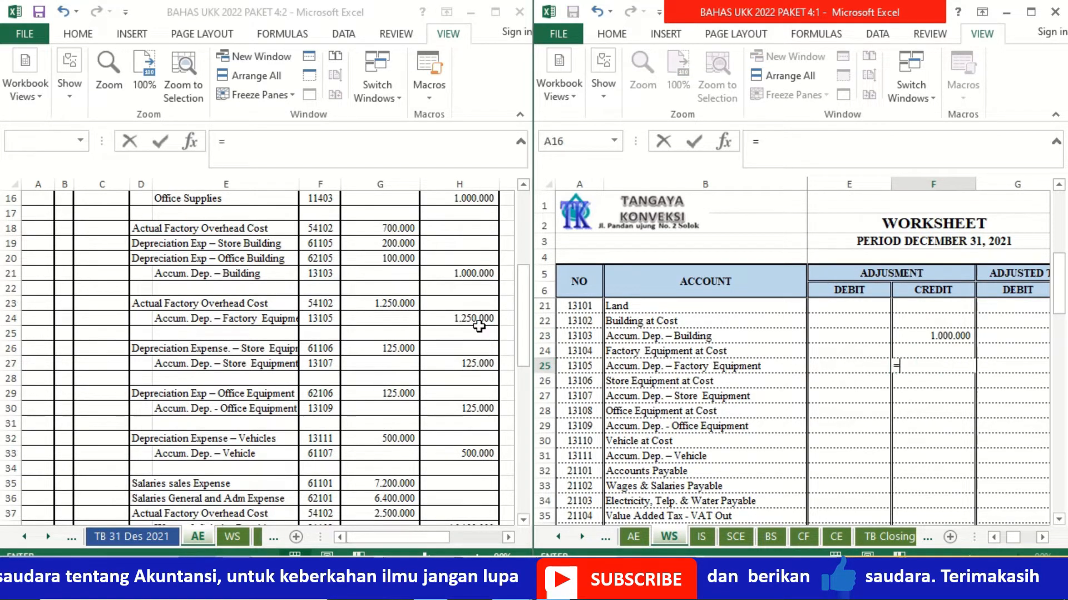
click(470, 318)
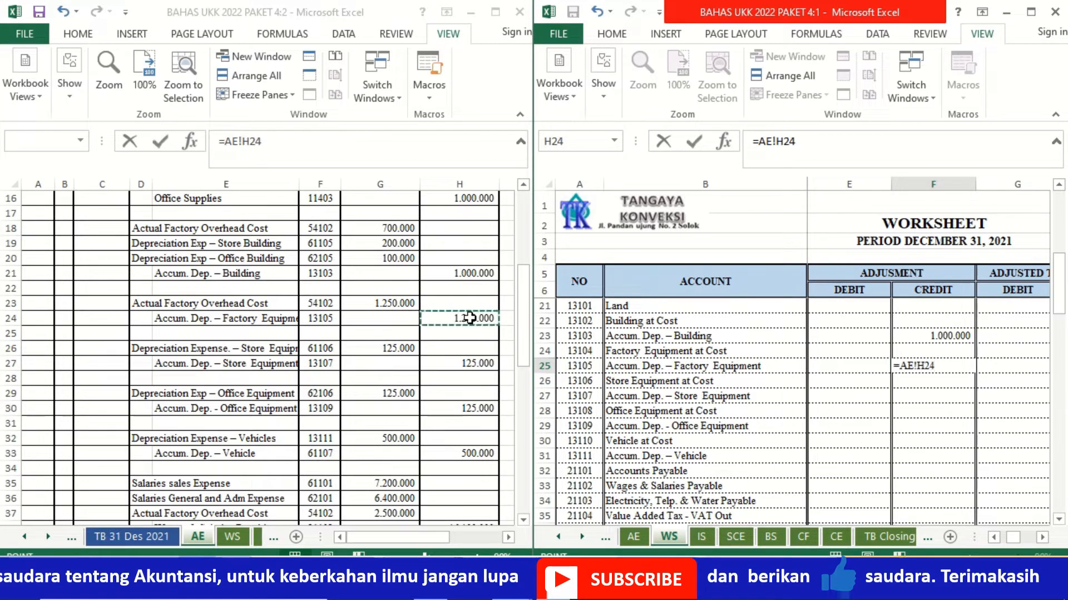
key(Return)
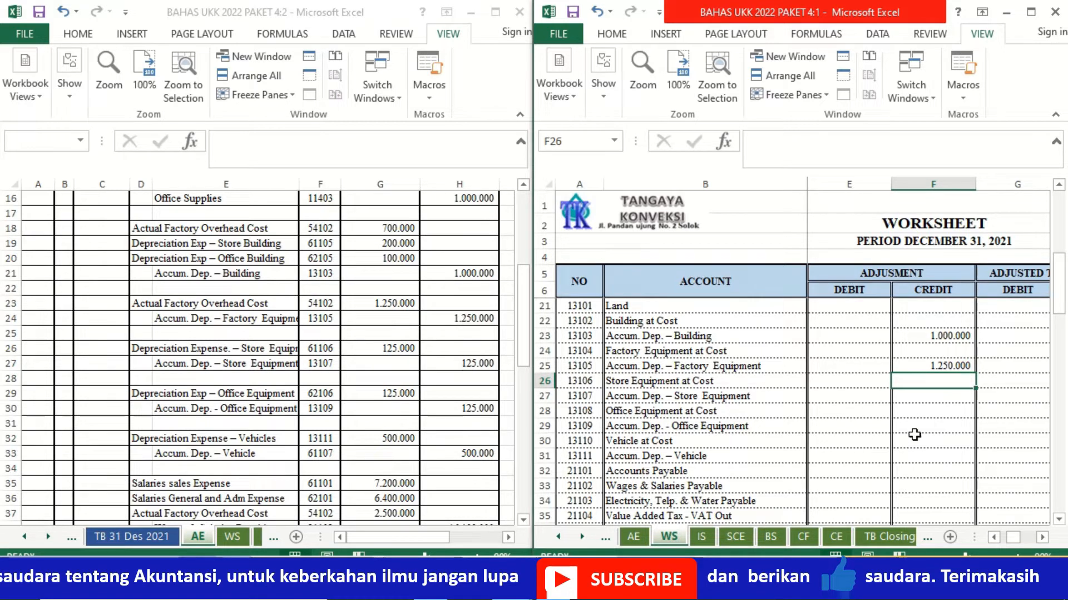
Step: Link the Accum. Dep. – Store Equipment adjustment credit in F27 to its credit amount in H27 on the AE sheet
click(924, 434)
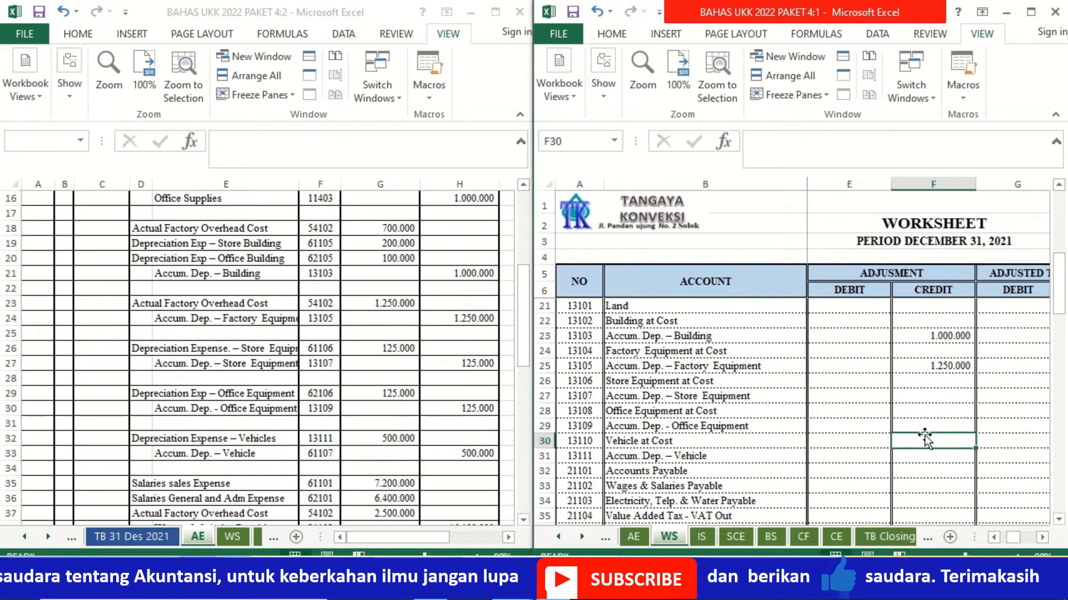
click(920, 397)
click(467, 363)
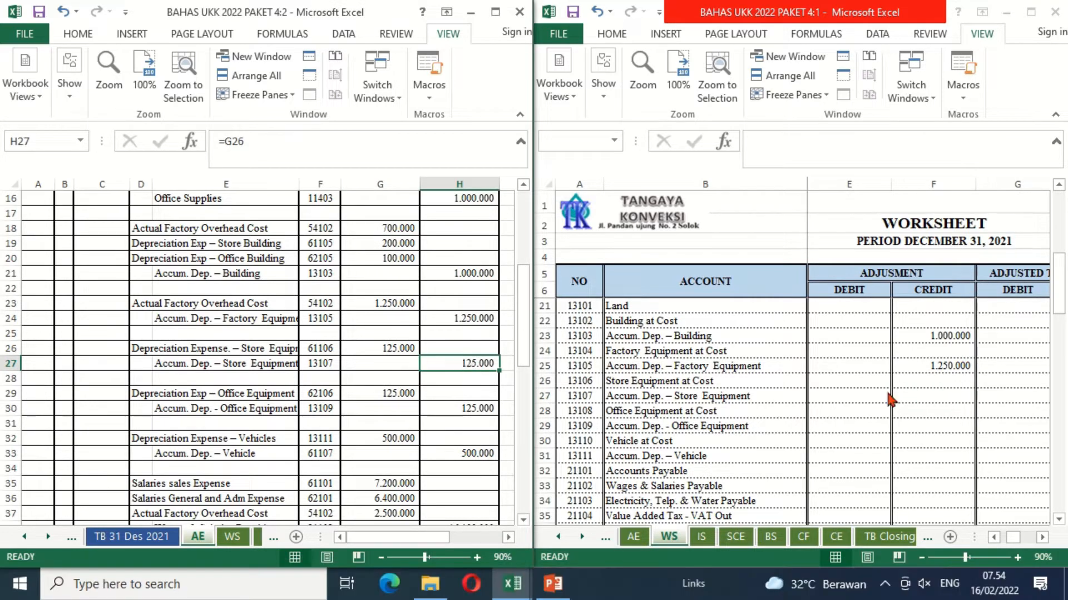
click(917, 395)
text(=)
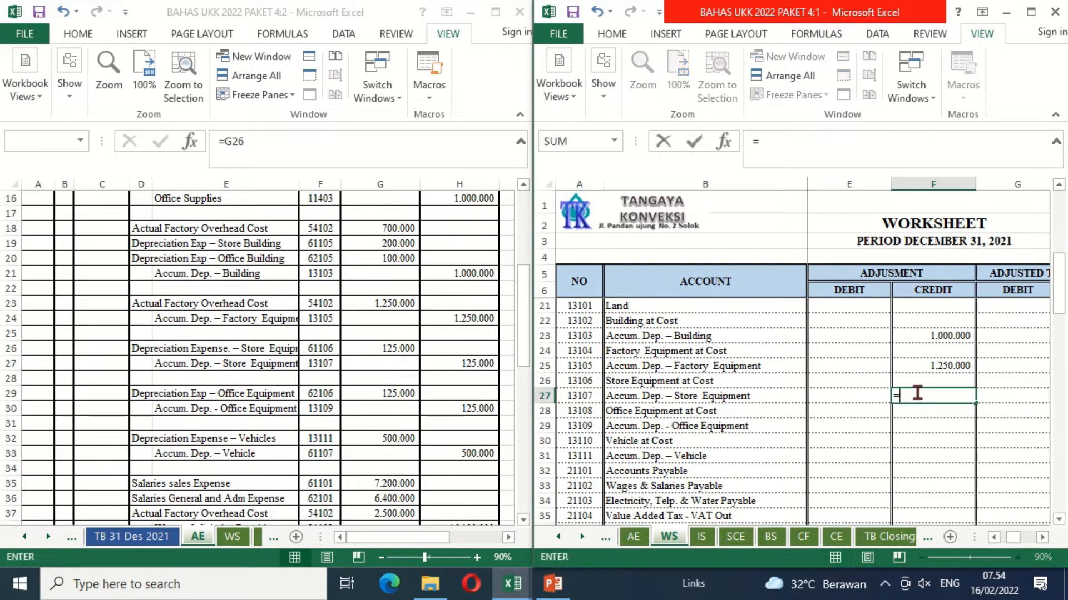
click(445, 367)
key(Return)
key(Return)
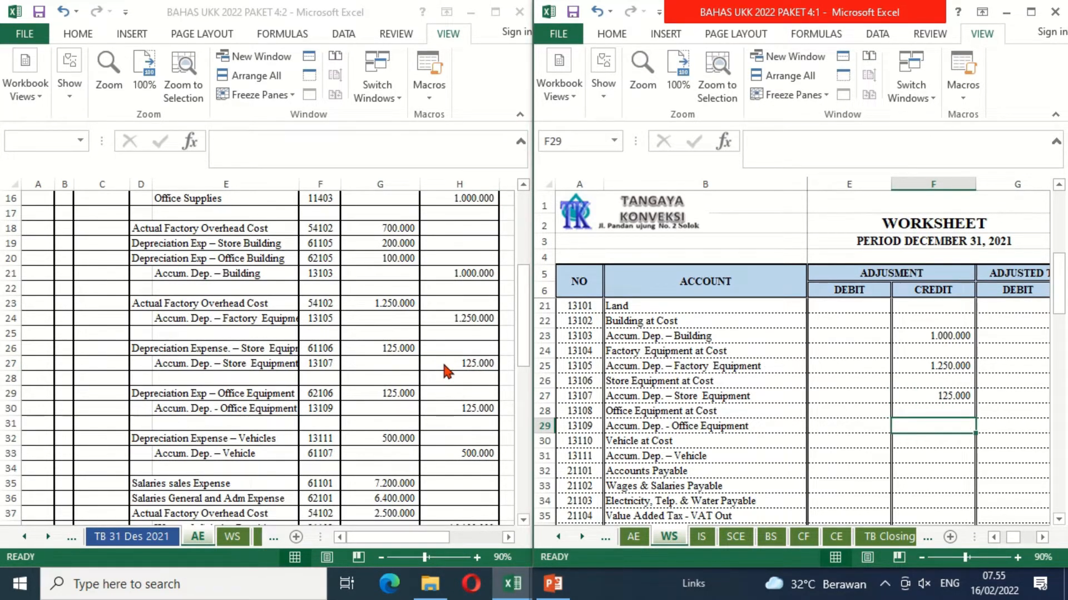
Step: Link the Accum. Dep. - Office Equipment adjustment credit in F29 to H30 on the AE sheet
text(=)
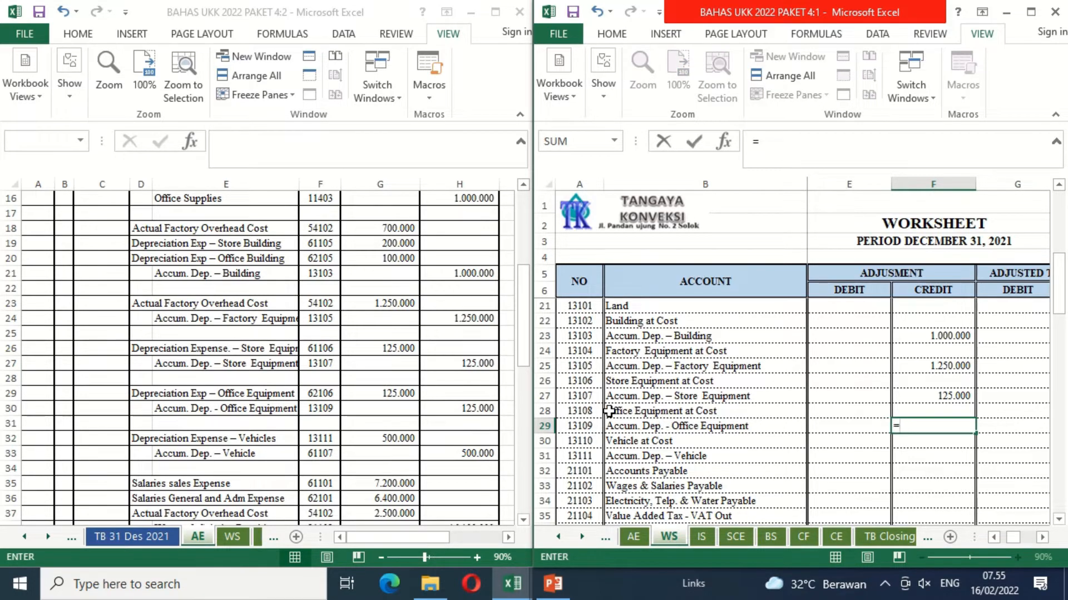
click(444, 410)
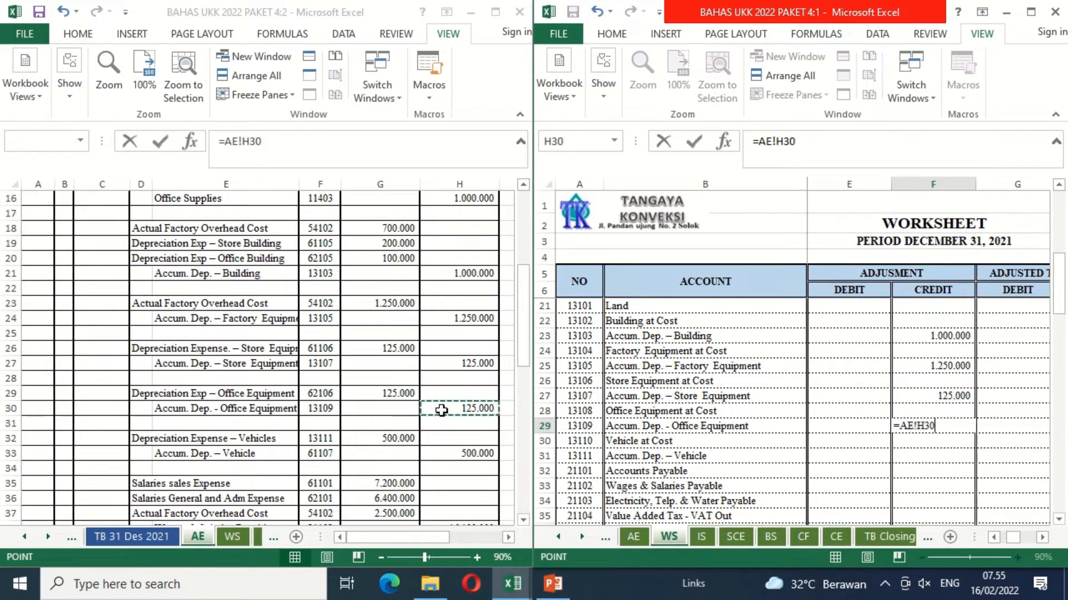
key(Return)
Step: Link the Accum. Dep. – Vehicle adjustment credit in F31 to H33 on the AE sheet
key(Down)
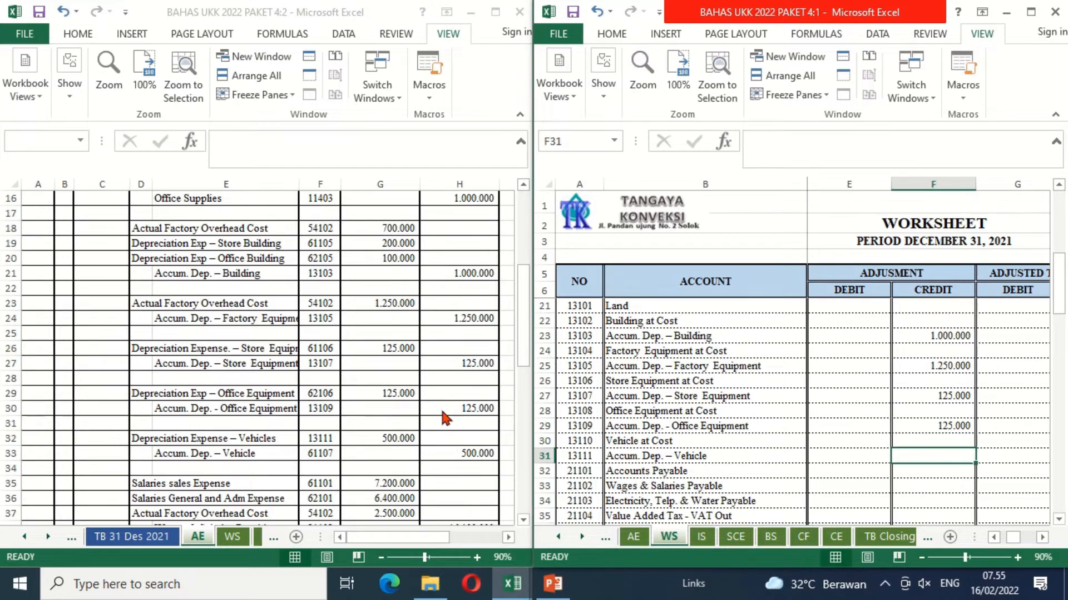
text(=)
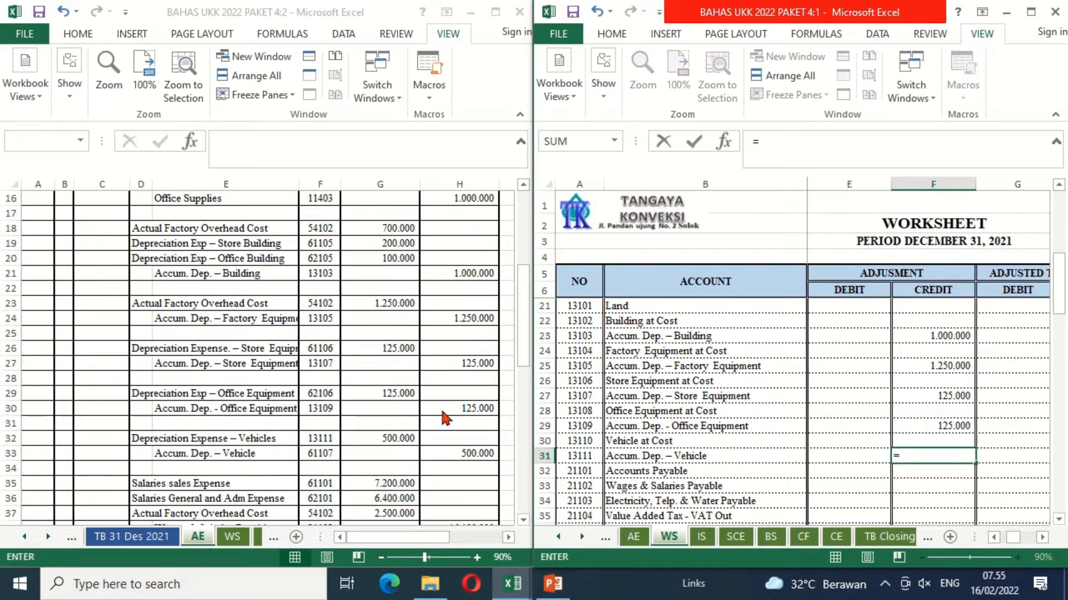
click(451, 456)
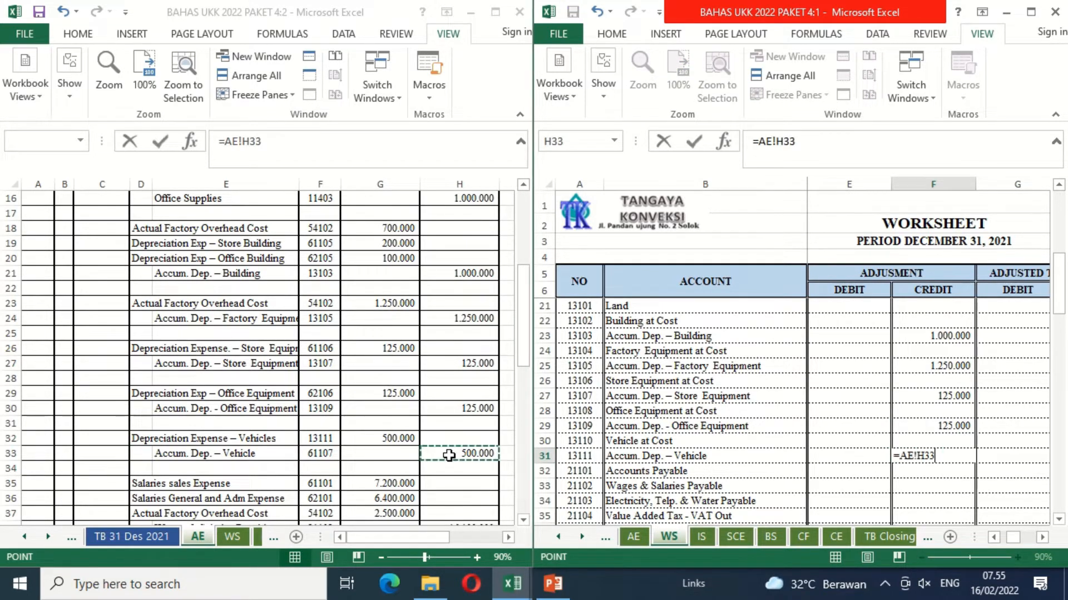
key(Return)
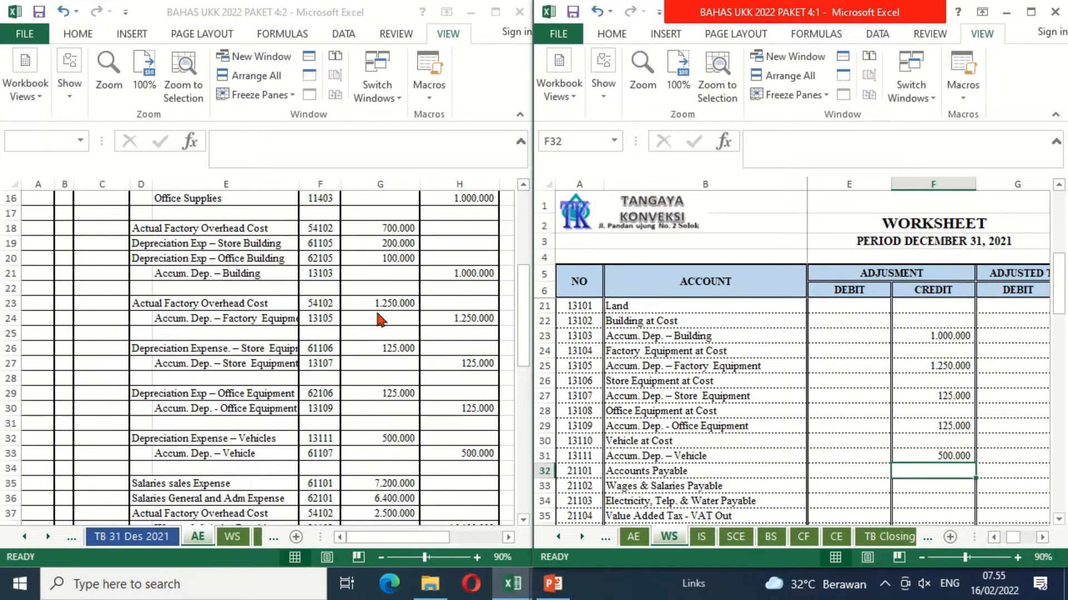
Step: Link the Depreciation Exp - Store Equipment adjustment debit in E58 to G26 on the AE sheet
click(856, 447)
key(Down)
key(Down)
key(Down)
key(Down)
key(Down)
key(Down)
key(Down)
key(Down)
key(Down)
key(Down)
key(Down)
key(Down)
key(Down)
key(Down)
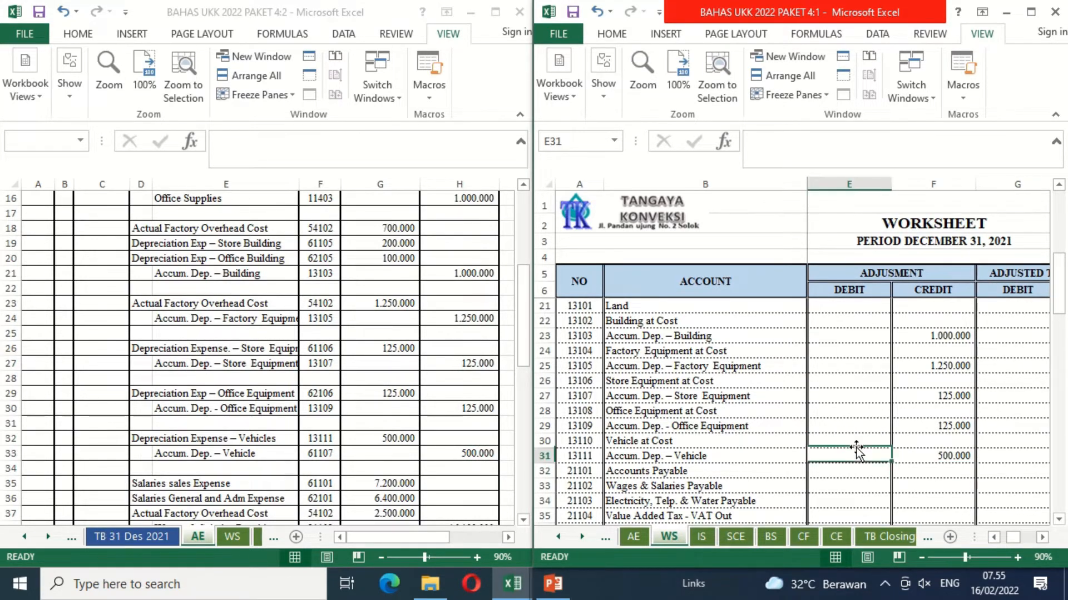
key(Down)
key(Down)
key(Down)
key(Down)
key(Down)
key(Down)
key(Down)
key(Down)
key(Down)
key(Down)
key(Down)
key(Down)
key(Down)
key(Down)
key(Down)
key(Down)
key(Down)
key(Down)
key(Down)
key(Down)
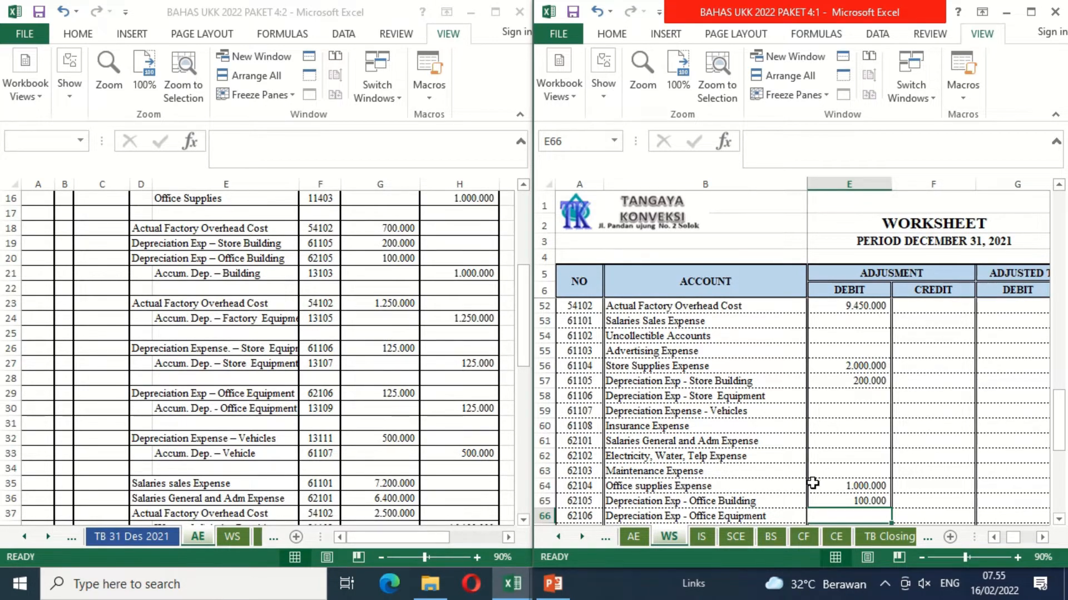
key(BackSpace)
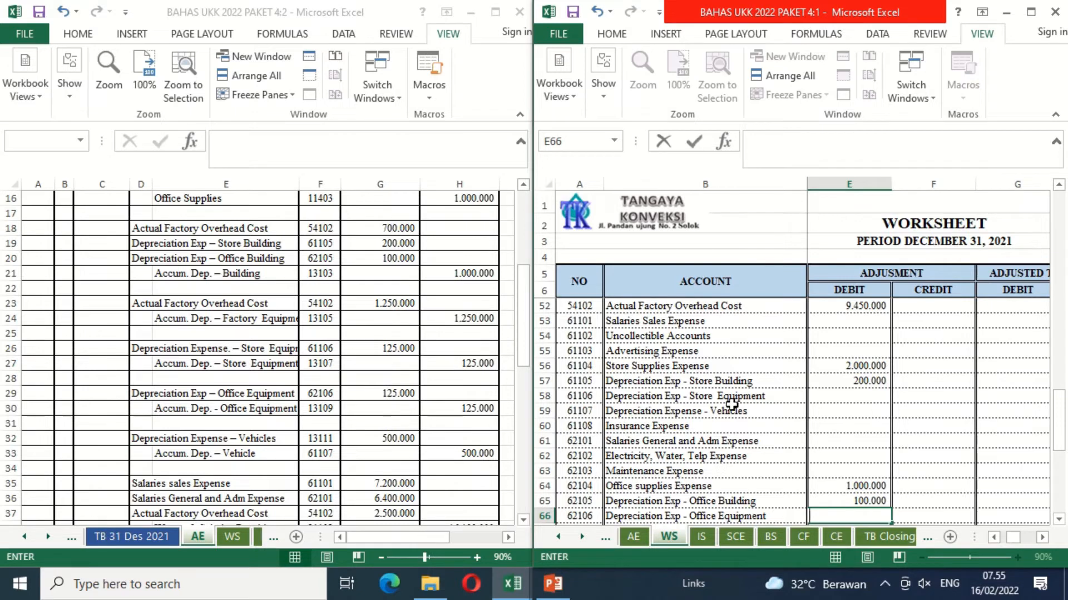
click(849, 400)
text(=)
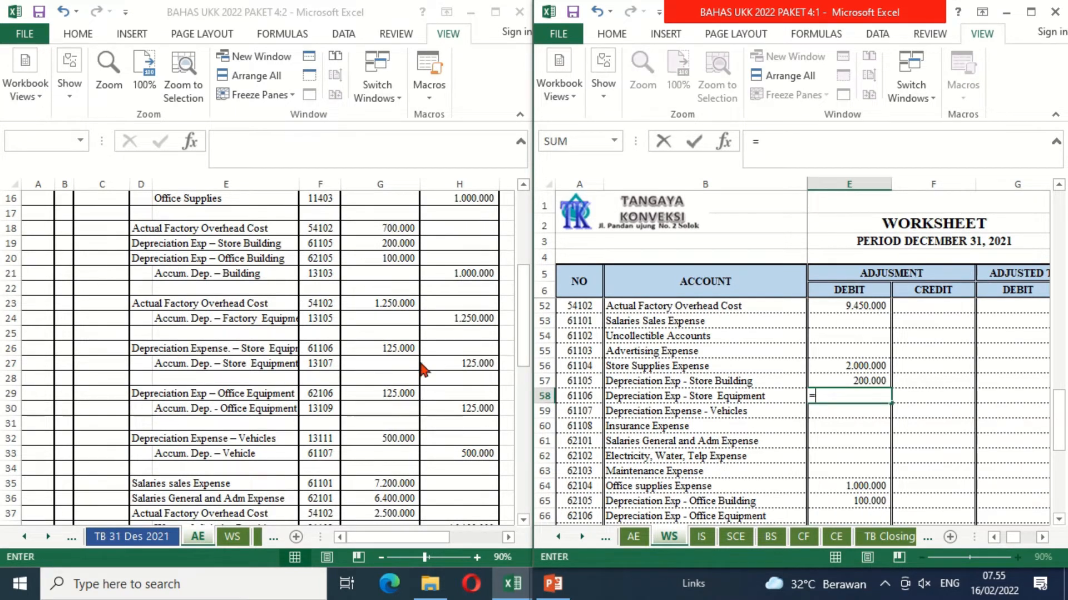
click(380, 349)
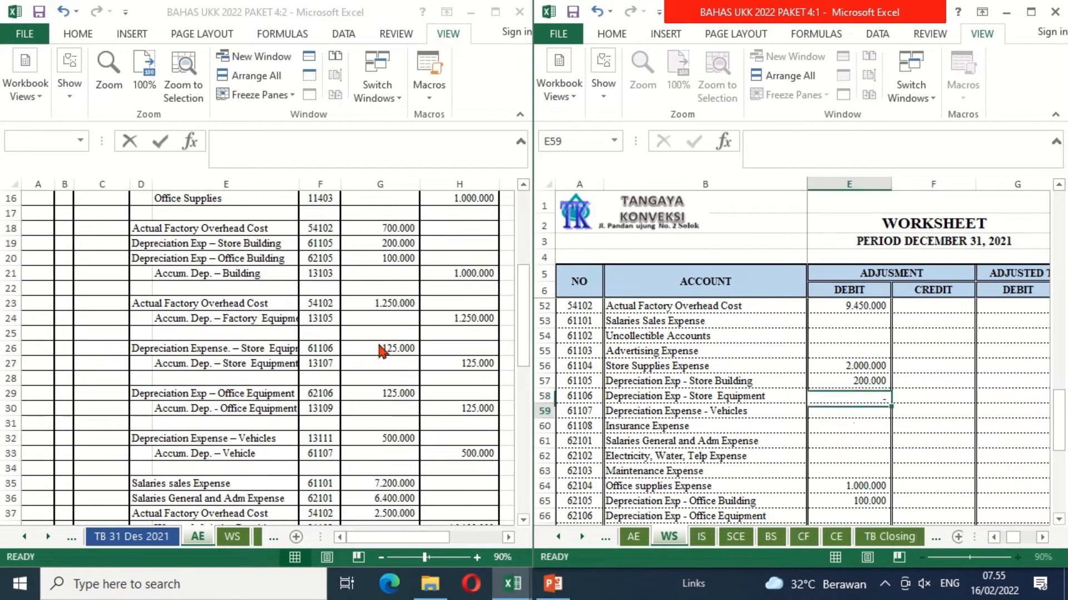
key(Return)
Step: Link the Depreciation Exp - Office Equipment adjustment debit in E66 to G29 on the AE sheet
key(Down)
key(Down)
key(Down)
key(Down)
key(Down)
key(Down)
key(Down)
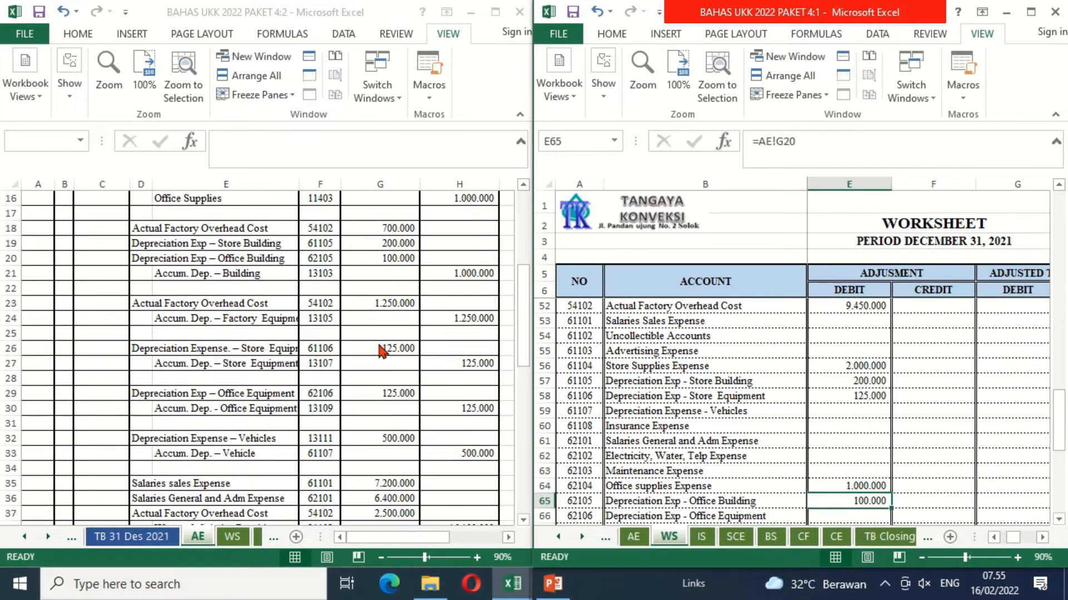
text(=)
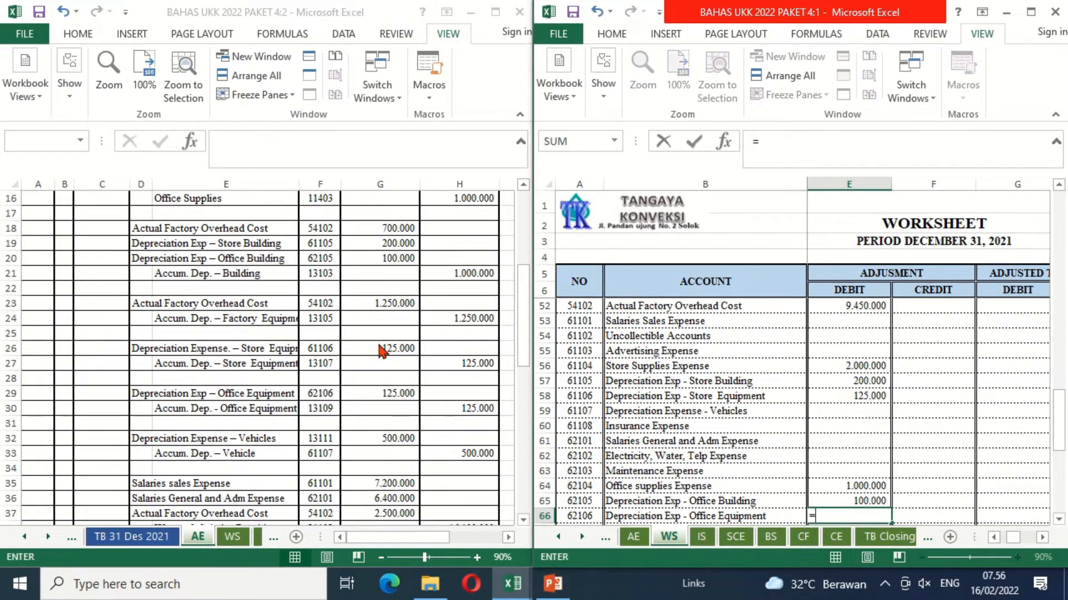
click(372, 394)
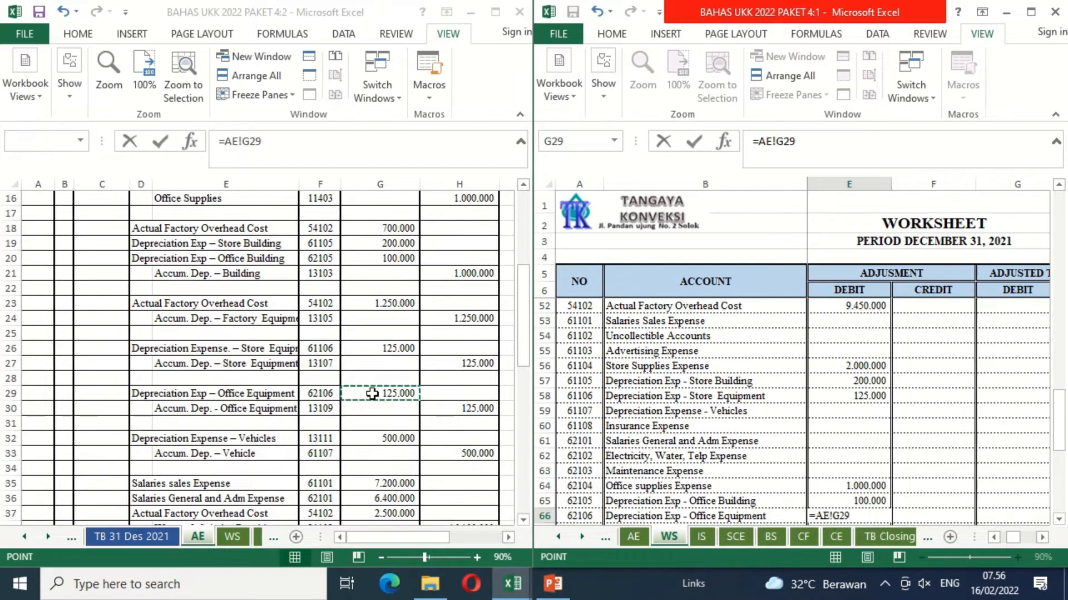
key(Return)
Step: Link the Depreciation Expense - Vehicles adjustment debit in E59 to G32 on the AE sheet
key(Up)
key(Up)
key(Up)
key(Up)
key(Up)
key(Up)
key(Up)
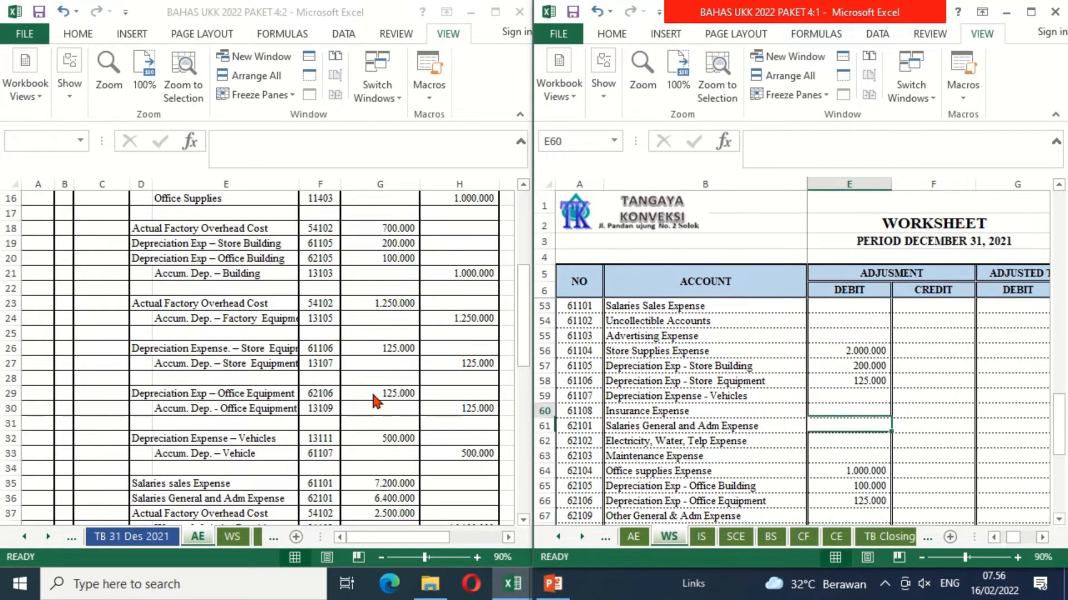
key(Up)
text(=)
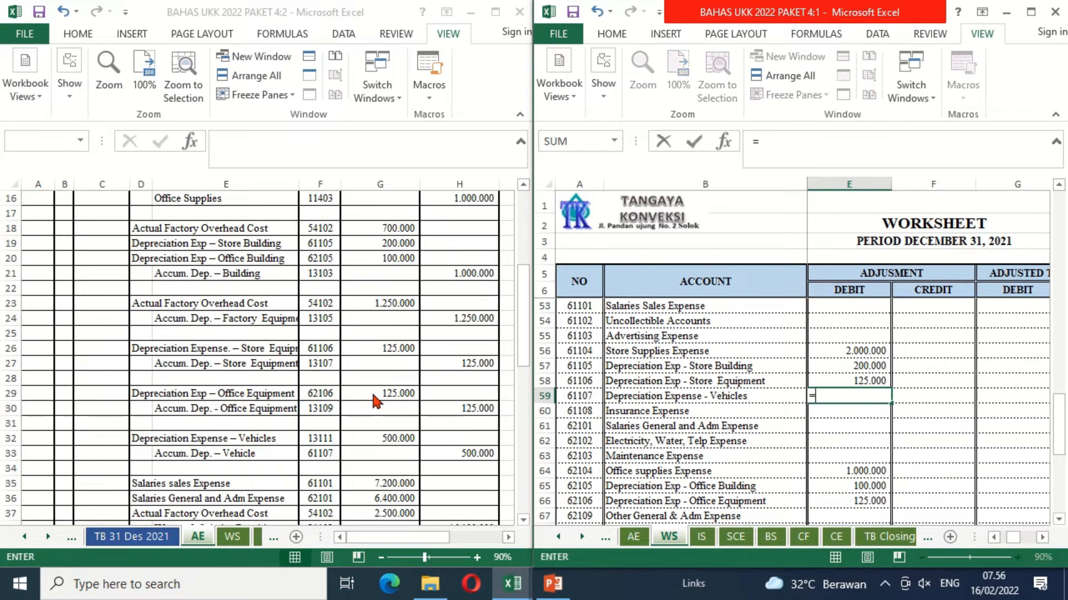
click(378, 439)
key(Return)
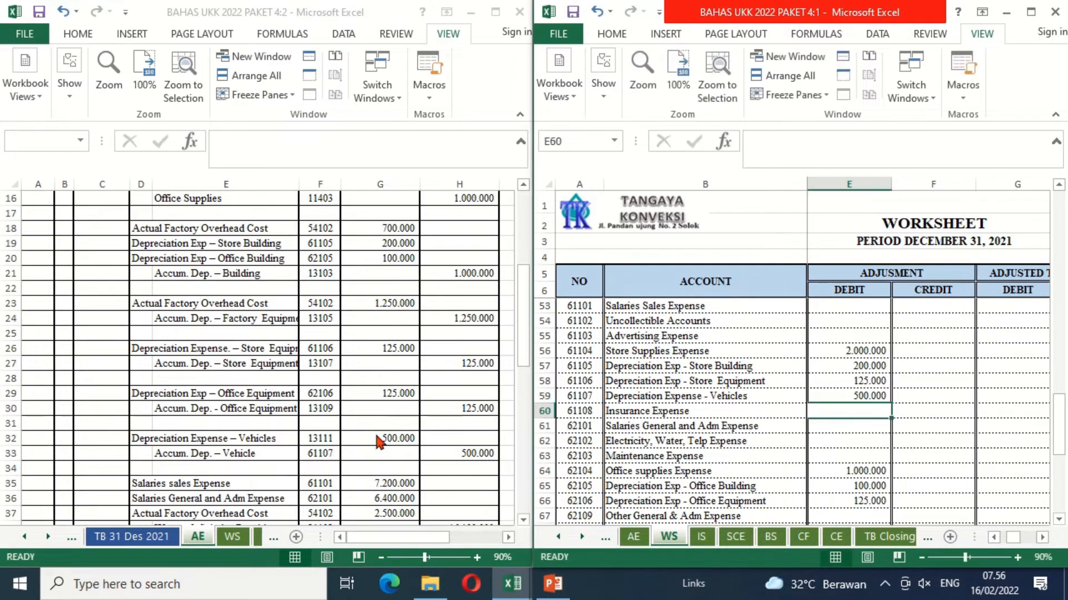
Step: Link the Salaries Sales Expense adjustment debit in E53 to its debit amount in G35 on the AE sheet
click(519, 517)
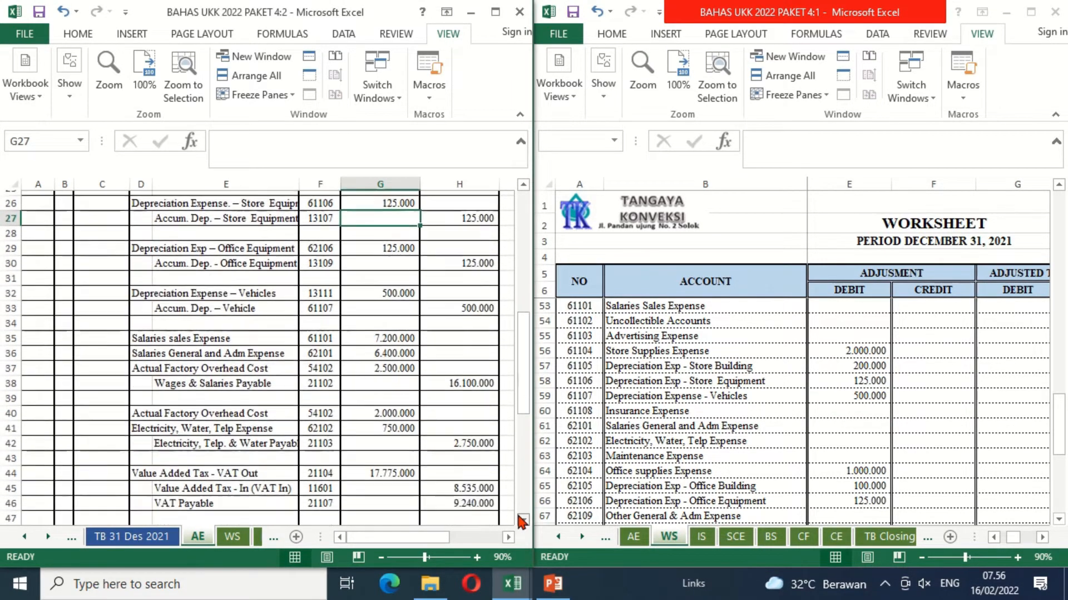
click(520, 518)
click(520, 517)
click(520, 518)
click(519, 517)
click(519, 518)
click(520, 517)
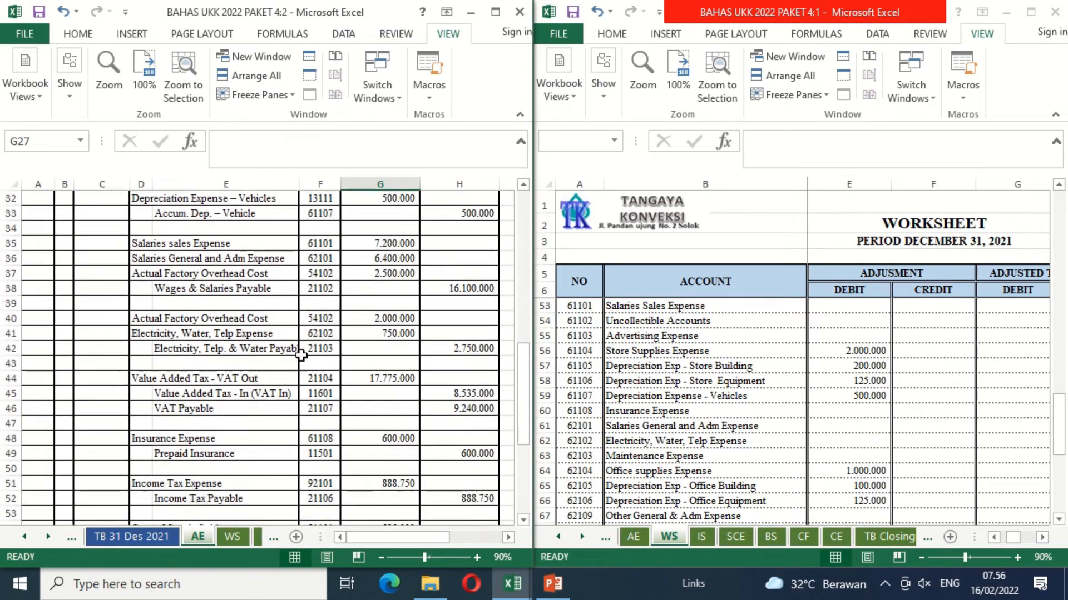
click(665, 491)
key(Up)
key(Up)
key(Up)
key(Up)
key(Up)
key(Up)
key(Up)
key(Up)
key(Up)
key(Up)
key(Up)
key(Up)
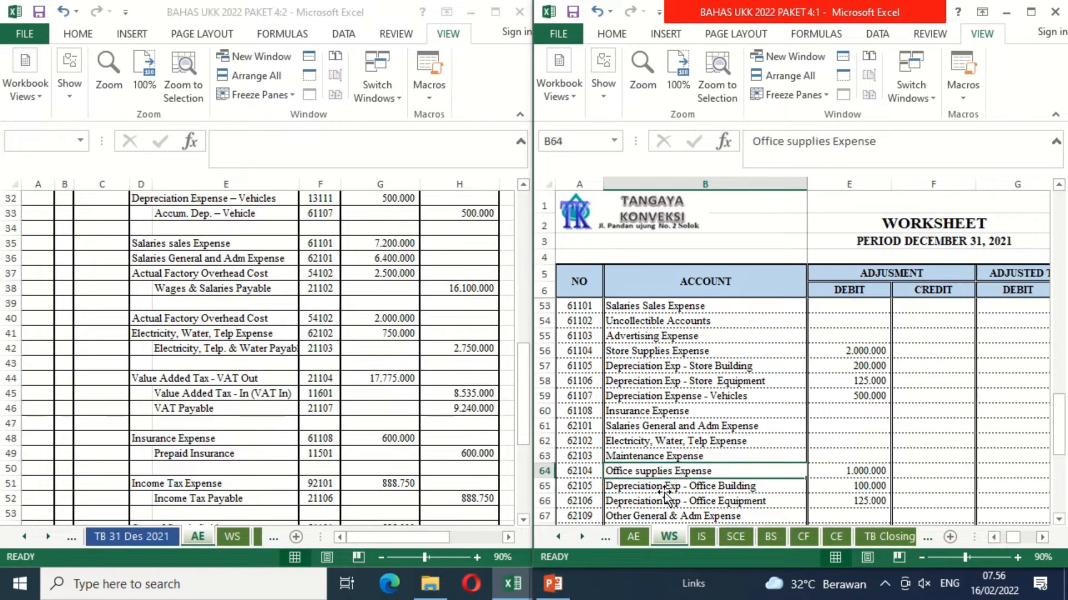
key(Right)
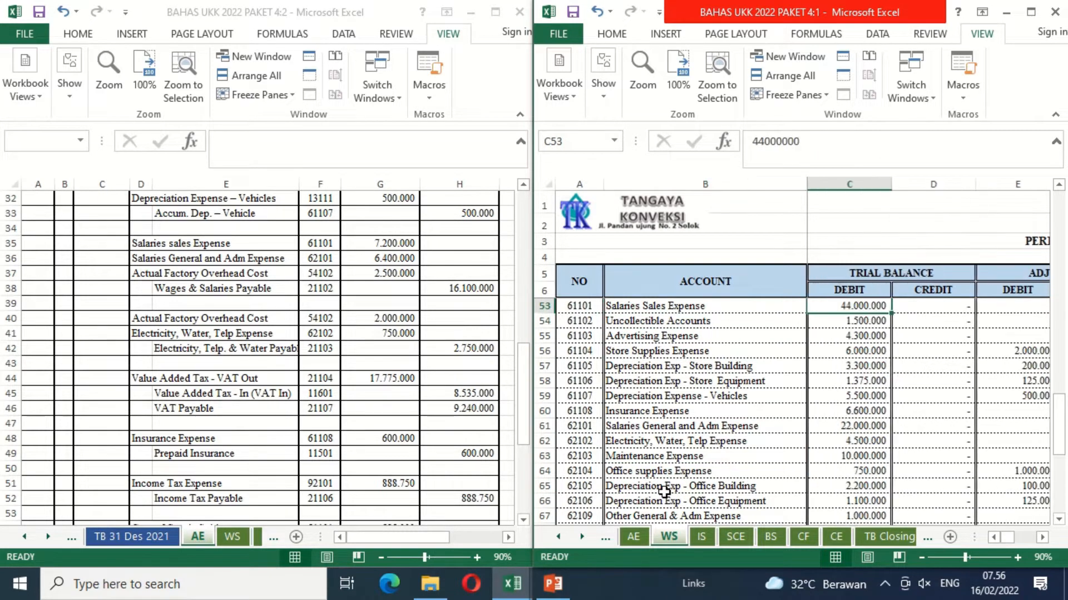
key(Right)
key(Right)
text(=)
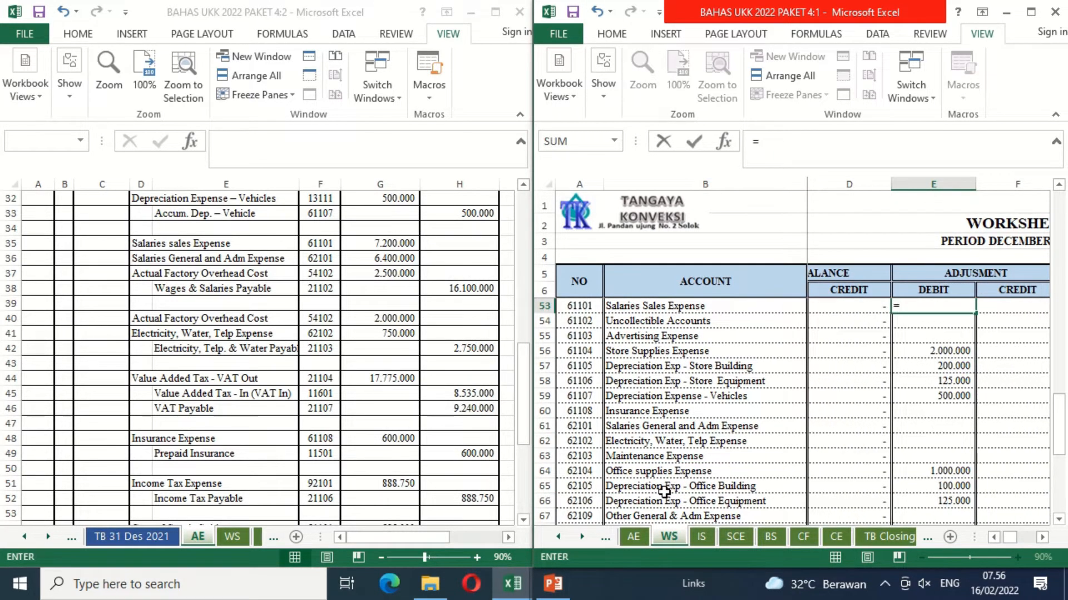
click(379, 243)
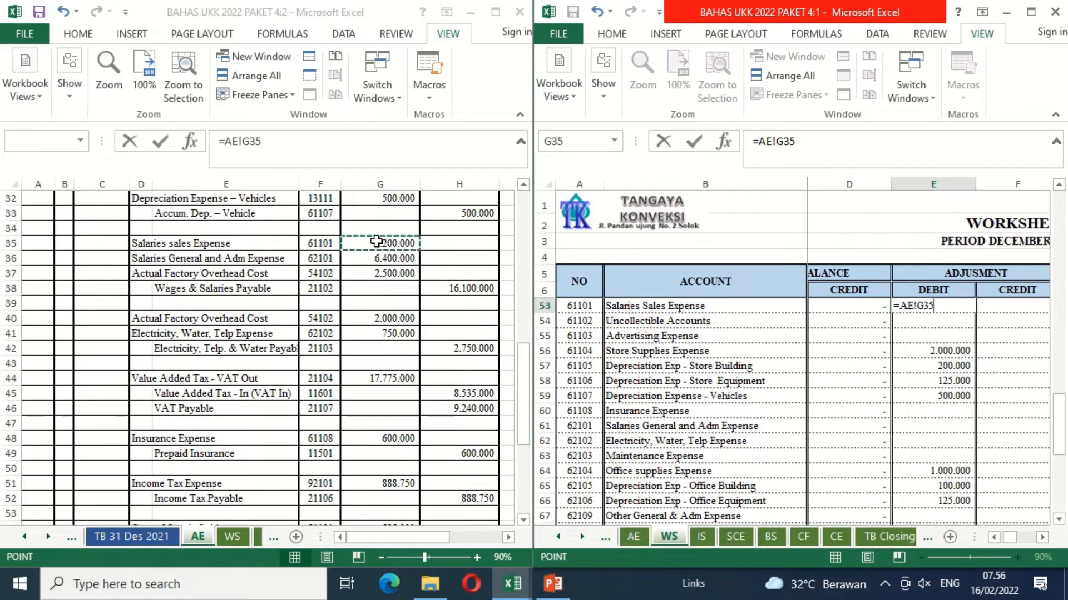
key(Return)
Step: Link the Salaries General and Adm Expense adjustment debit in E61 to G36 on the AE sheet
key(Down)
key(Down)
key(Down)
key(Down)
key(Down)
key(Down)
key(Down)
text(=)
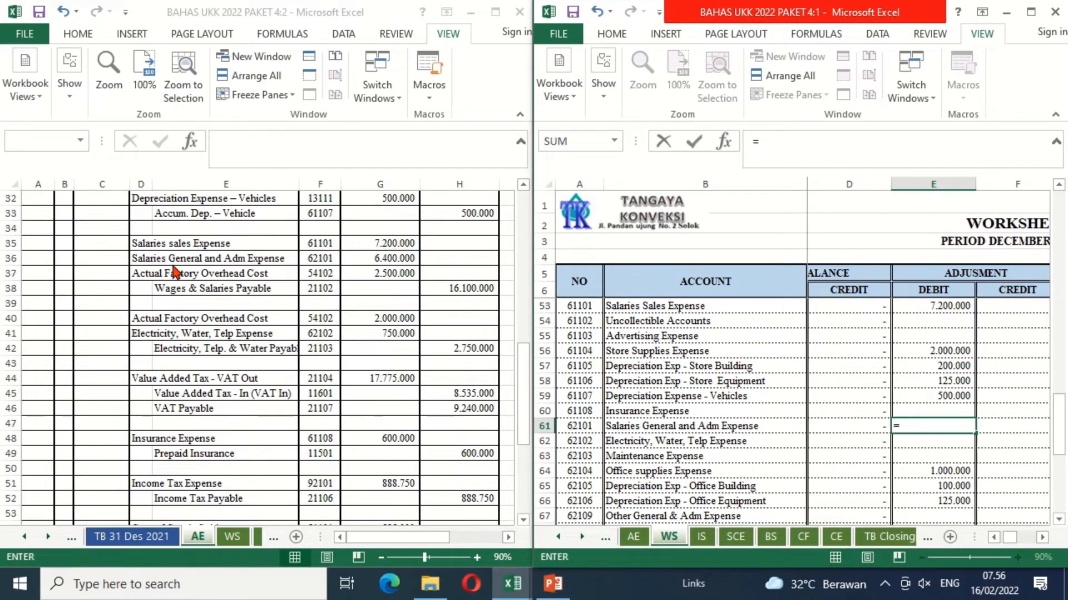
click(401, 258)
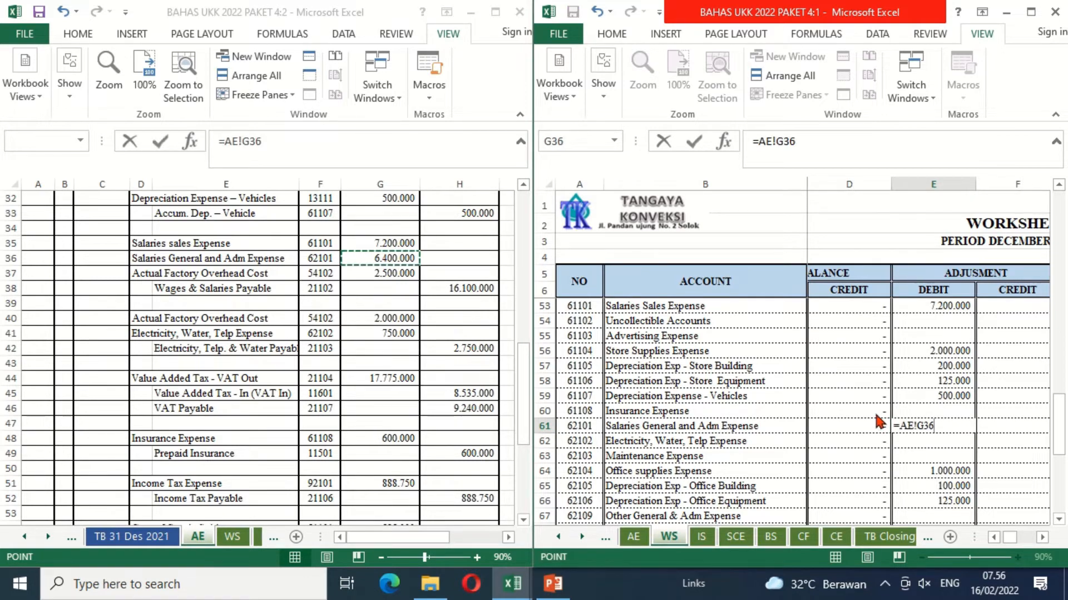
key(Return)
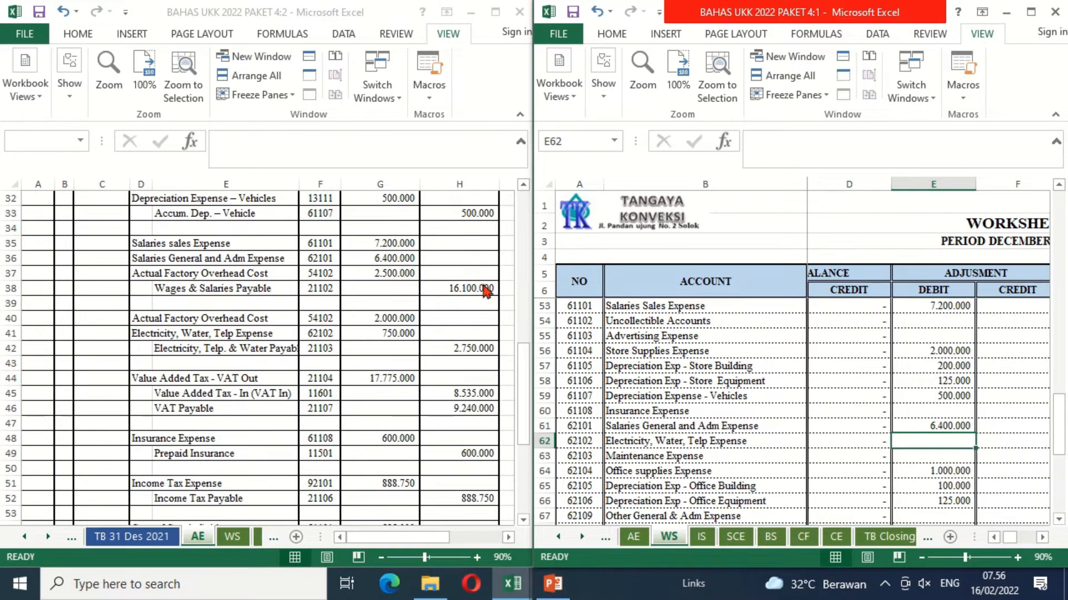
Step: Link the Wages & Salaries Payable adjustment credit in F33 to H38 on the AE sheet
click(742, 338)
key(Up)
key(Up)
key(Up)
key(Up)
key(Up)
key(Up)
key(Up)
key(Up)
key(Up)
key(Up)
key(Up)
key(Up)
key(Up)
key(Up)
key(Up)
key(Up)
key(Up)
key(Up)
key(Up)
key(Up)
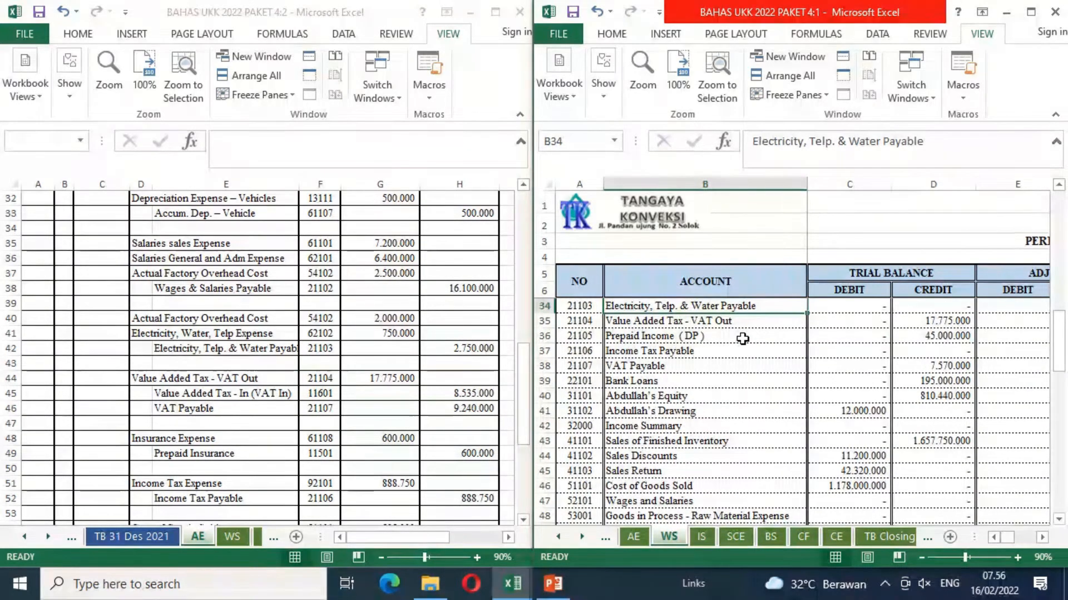
key(Up)
key(Right)
key(Right)
key(Right)
key(Right)
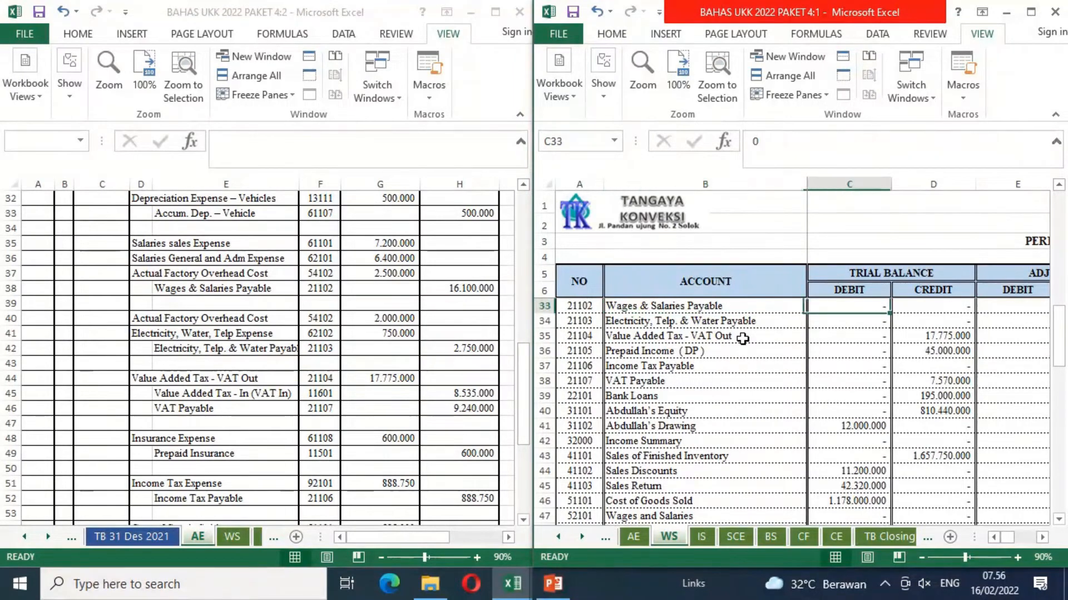
text(=)
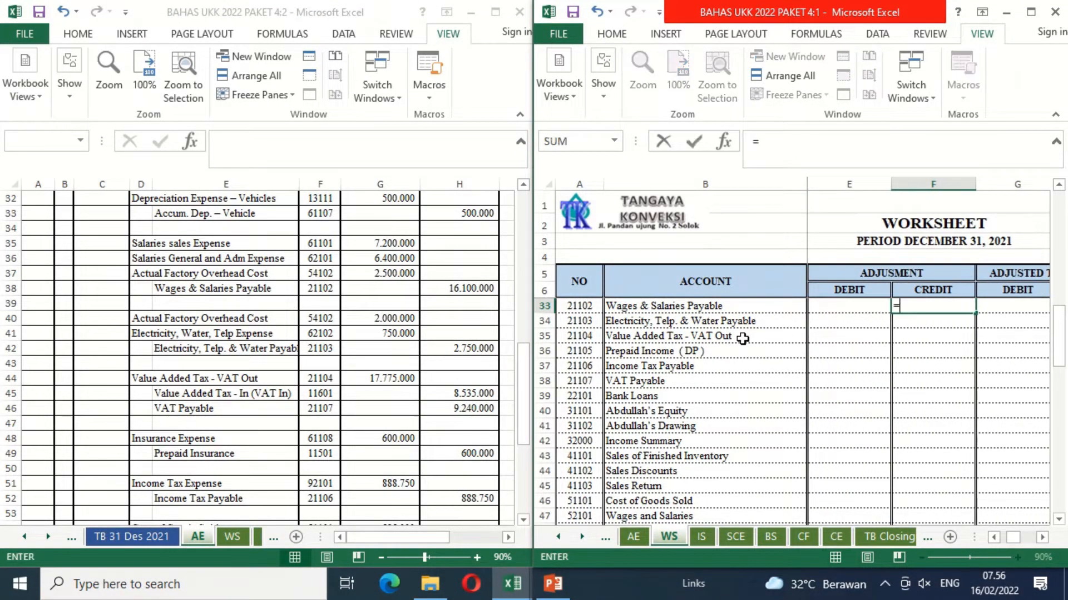
click(460, 286)
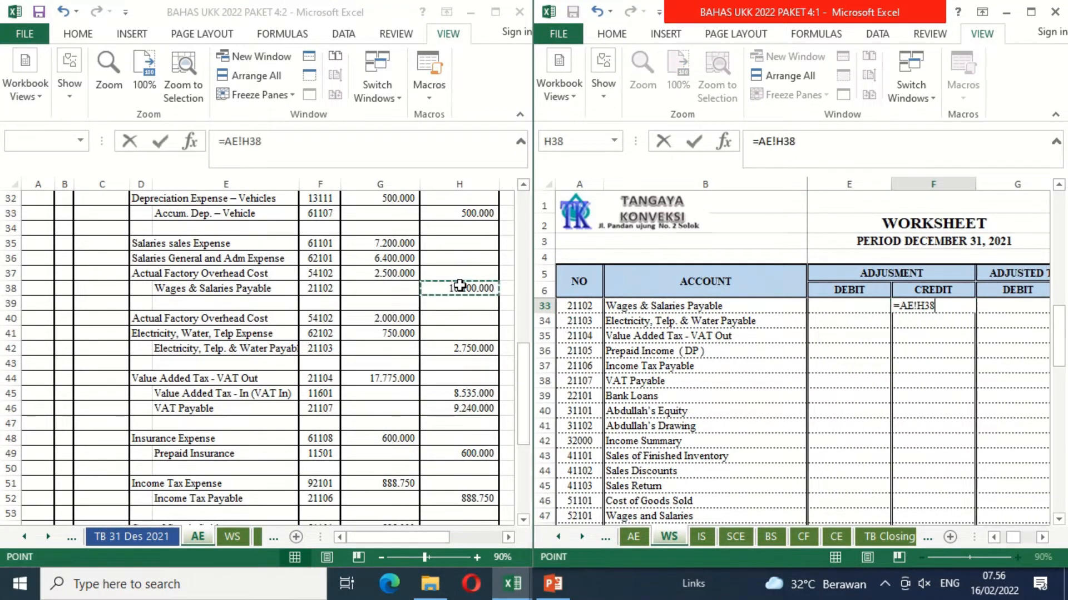
key(Return)
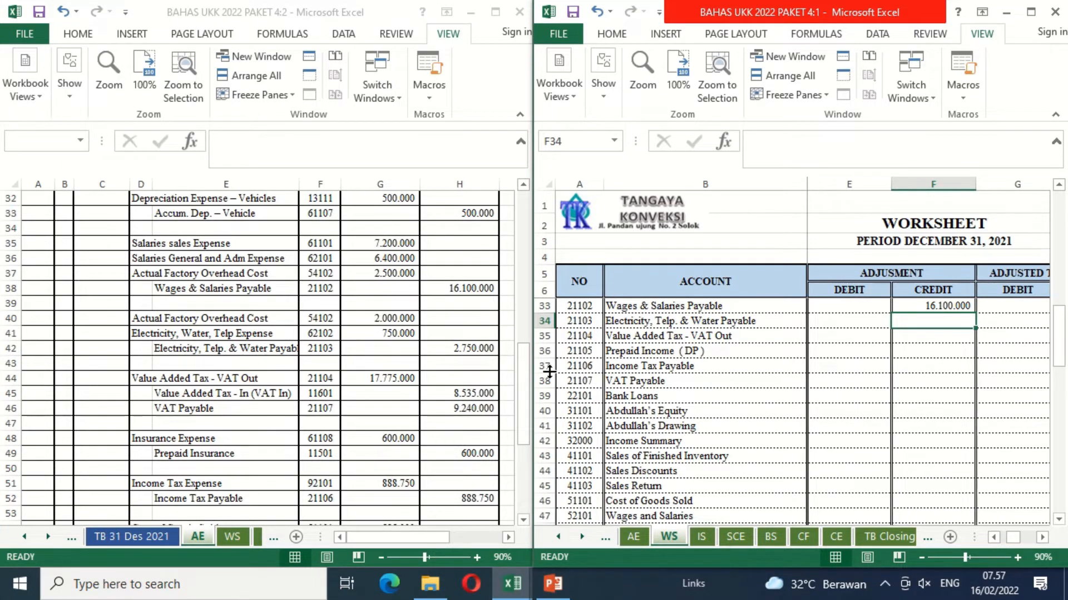
Step: Link the Electricity, Telp. & Water Payable adjustment credit in F34 to H42 on the AE sheet
text(=)
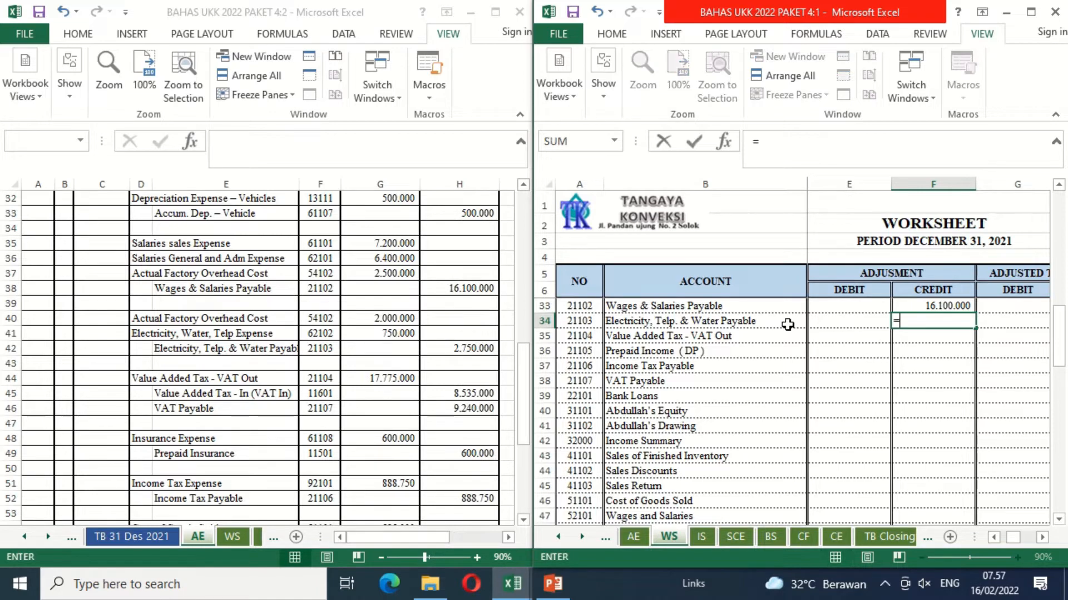
click(486, 350)
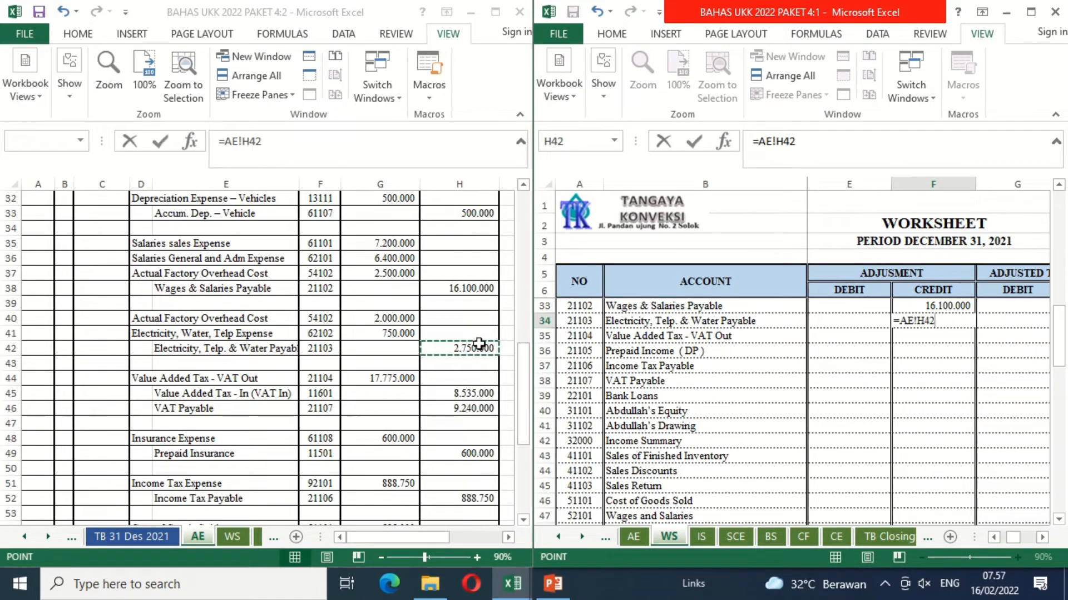
key(Return)
Step: Link the Electricity, Water, Telp Expense adjustment debit in E62 to G41 on the AE sheet
key(Down)
key(Down)
key(Down)
key(Down)
key(Down)
key(Down)
key(Down)
key(Down)
key(Down)
key(Down)
key(Down)
key(Down)
key(Down)
key(Down)
key(Down)
key(Down)
key(Down)
key(Down)
key(Down)
key(Down)
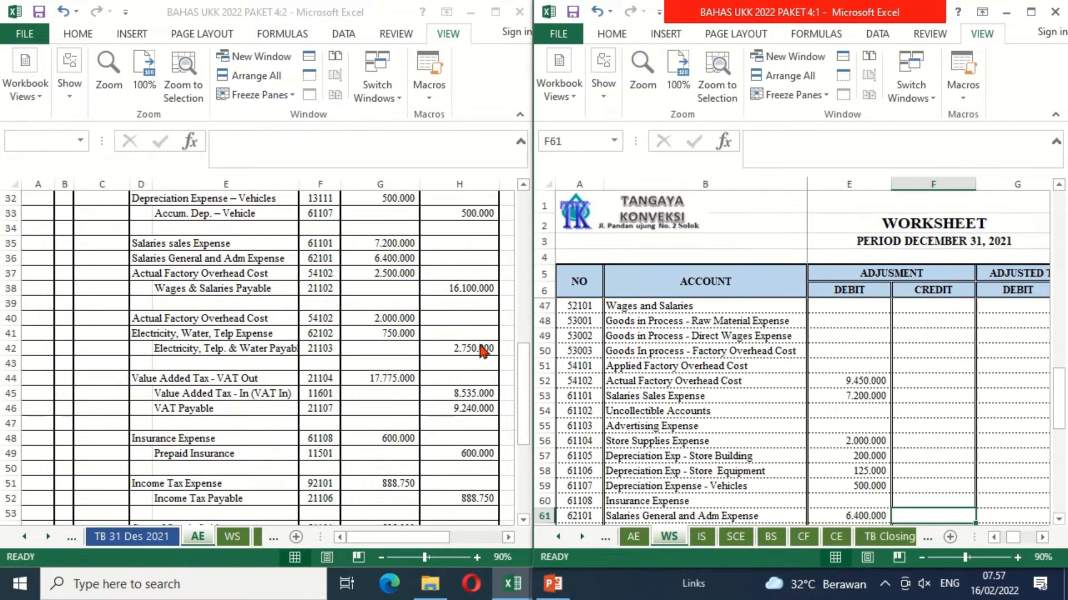
key(Down)
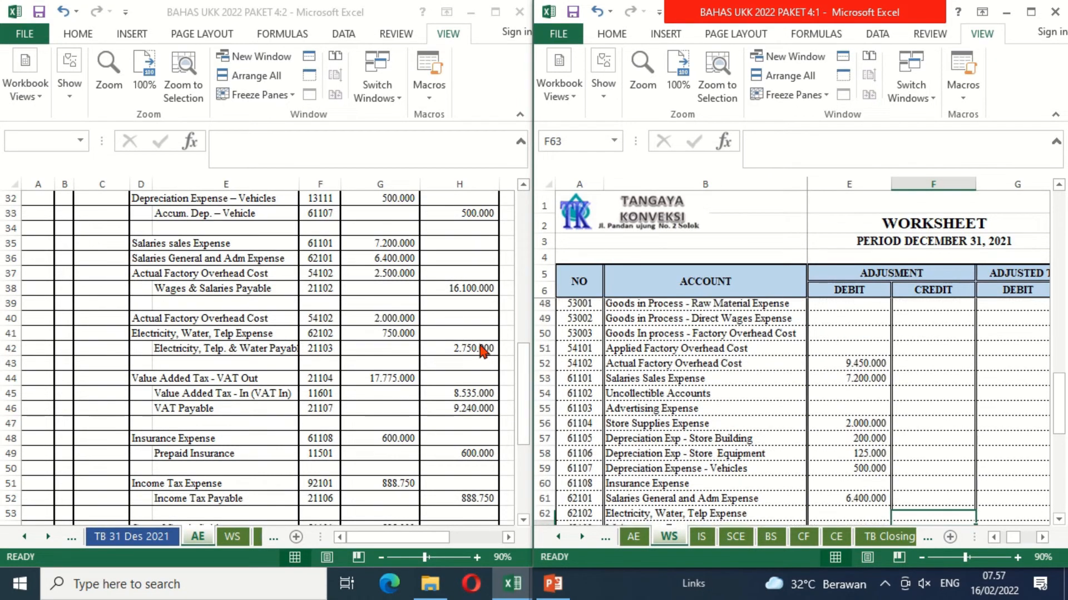
key(Left)
text(=)
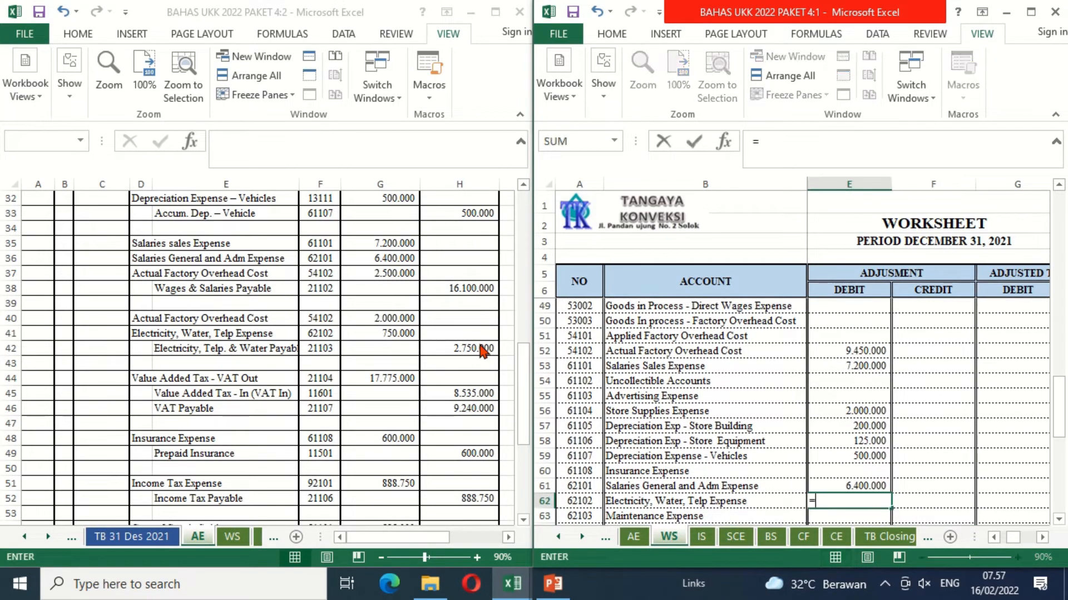
click(383, 332)
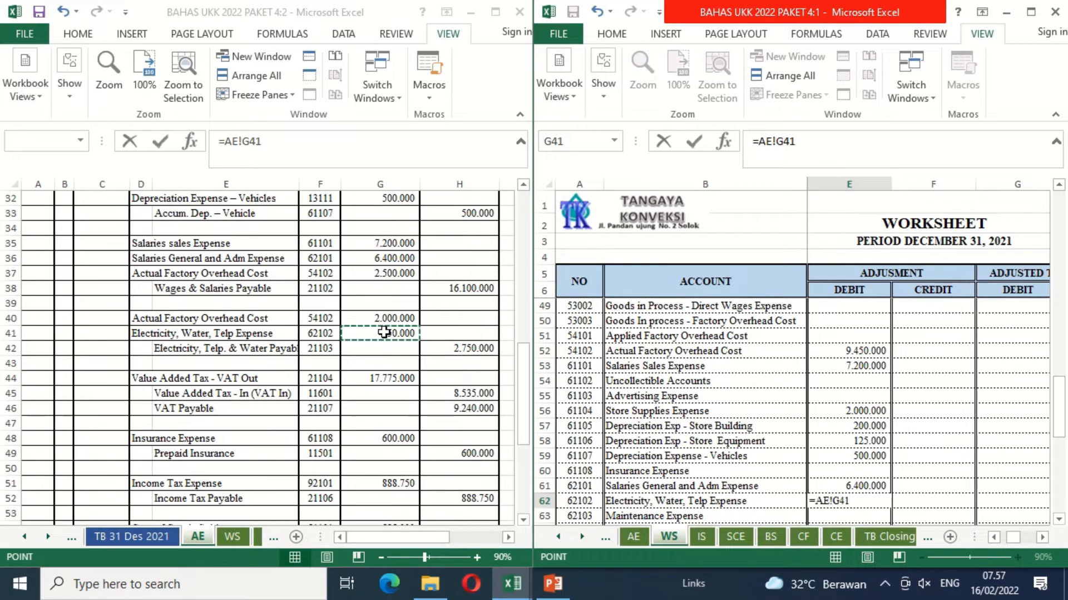
key(Return)
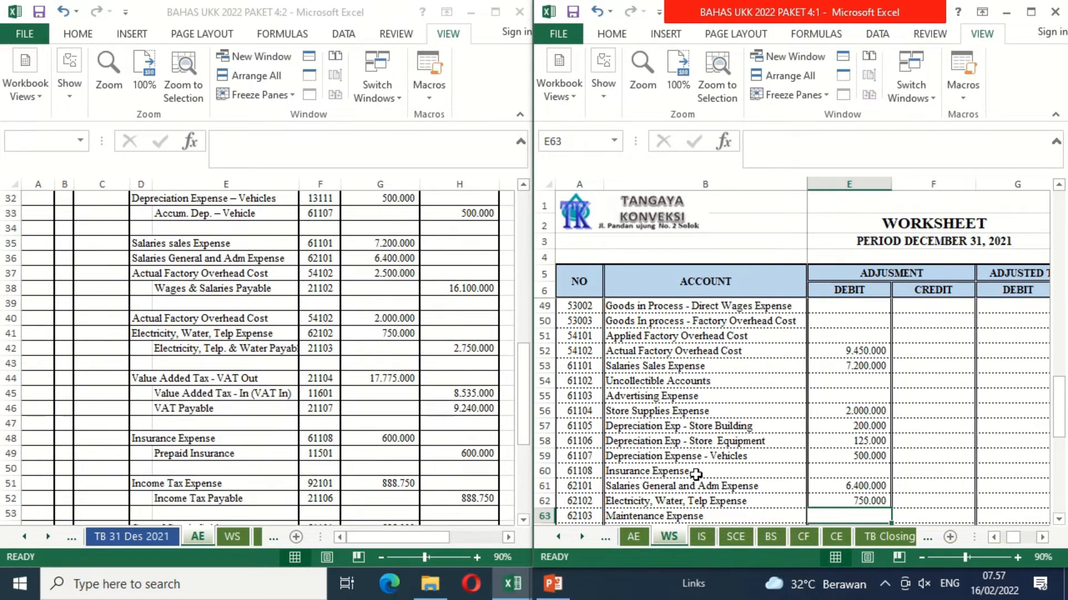
Step: Link the Value Added Tax - VAT Out adjustment debit in E35 to its debit amount in G44 on the AE sheet
click(777, 370)
key(Up)
key(Up)
key(Up)
key(Up)
key(Up)
key(Up)
key(Up)
key(Up)
key(Up)
key(Up)
key(Up)
key(Up)
key(Up)
key(Up)
key(Up)
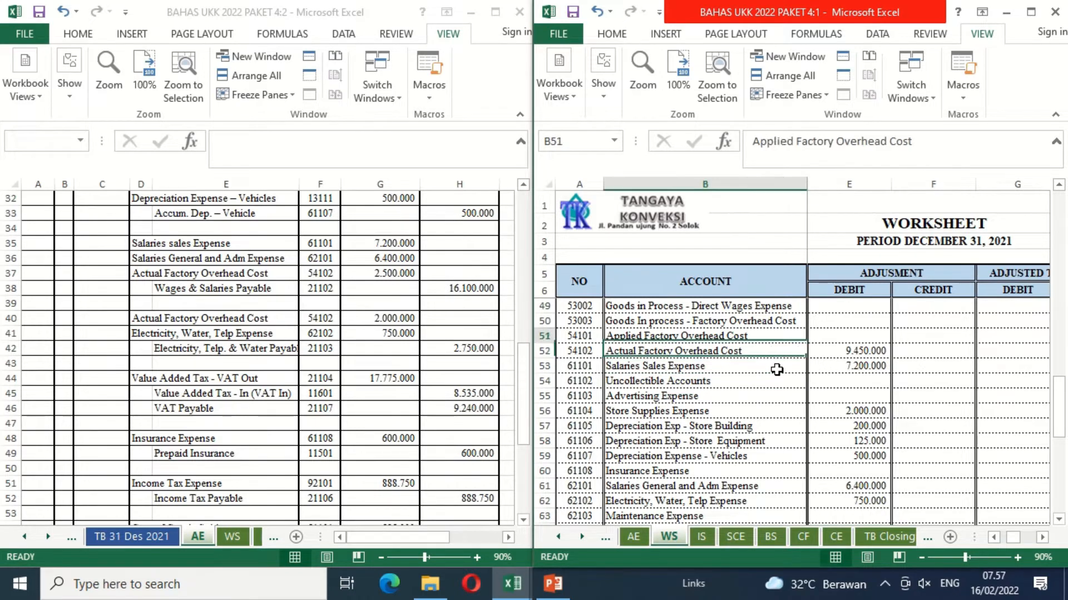
key(Up)
key(Up)
key(Up)
key(Up)
key(Up)
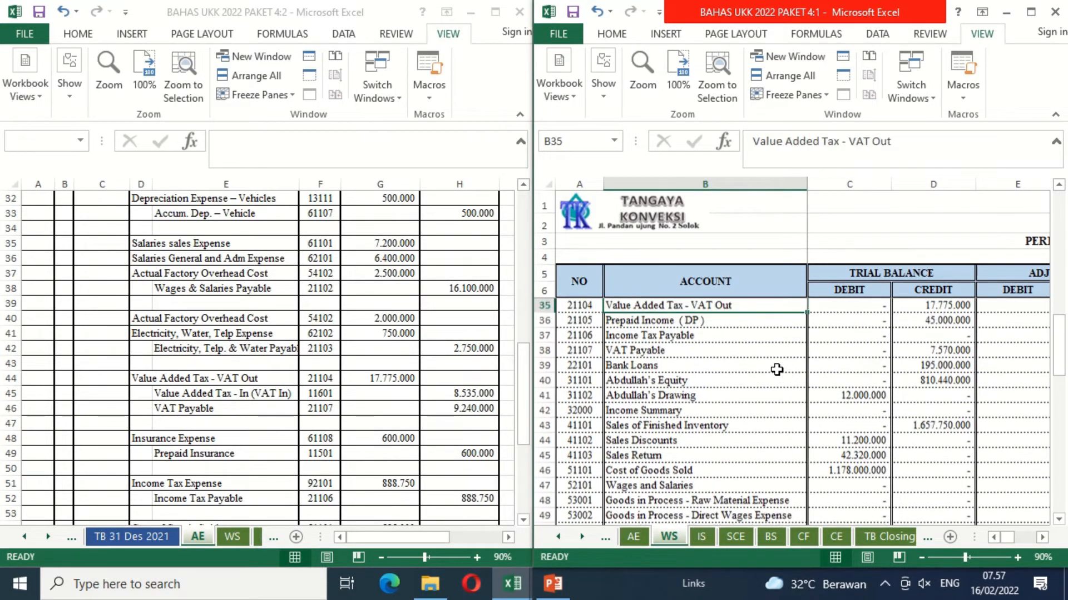
key(Down)
key(Down)
key(Right)
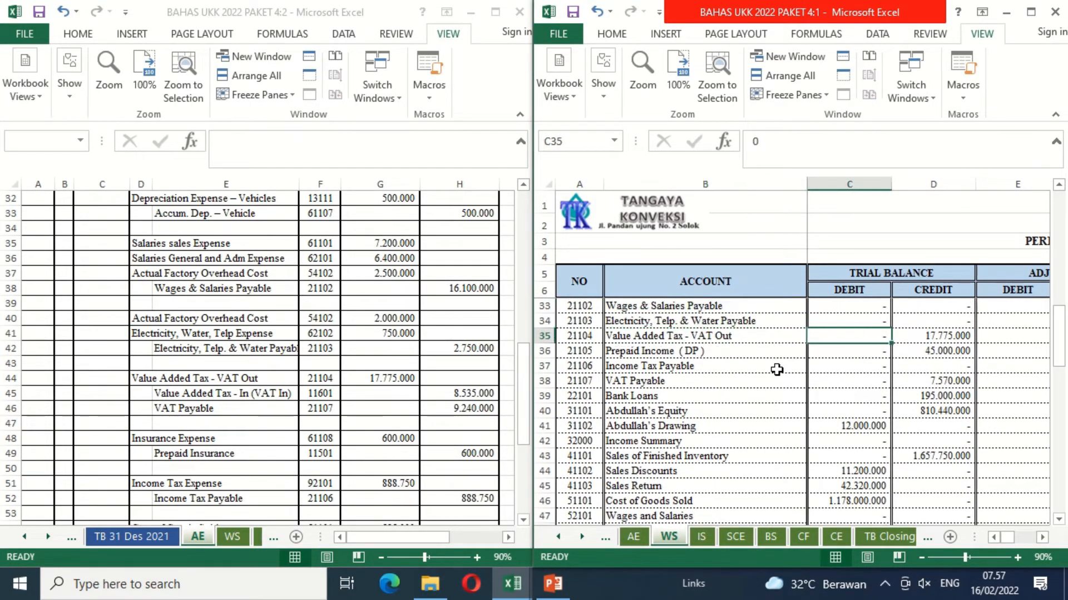
key(Right)
key(Right)
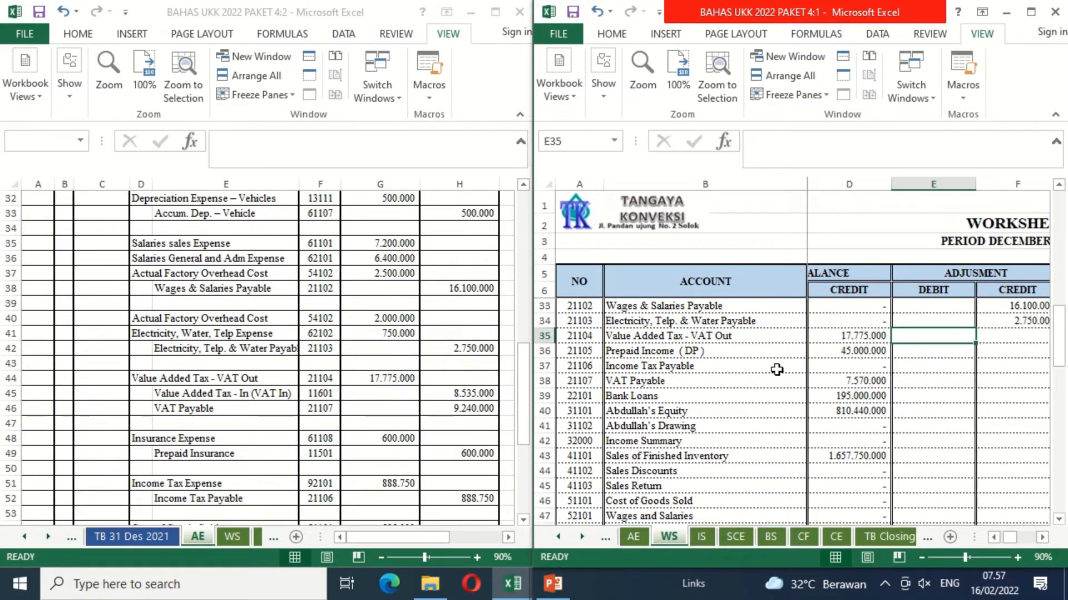
text(=)
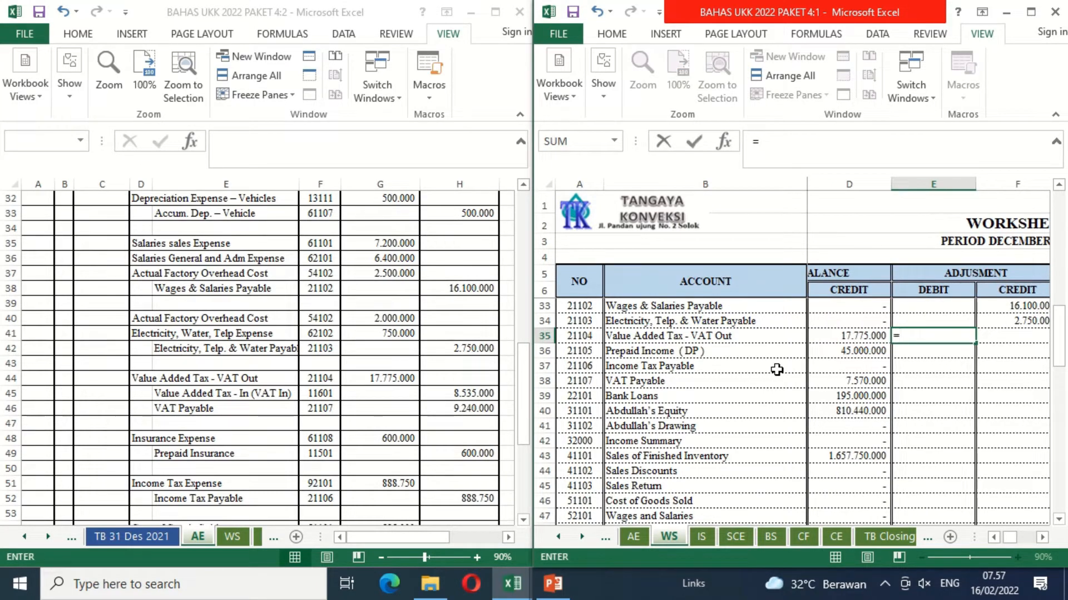
click(397, 382)
key(Return)
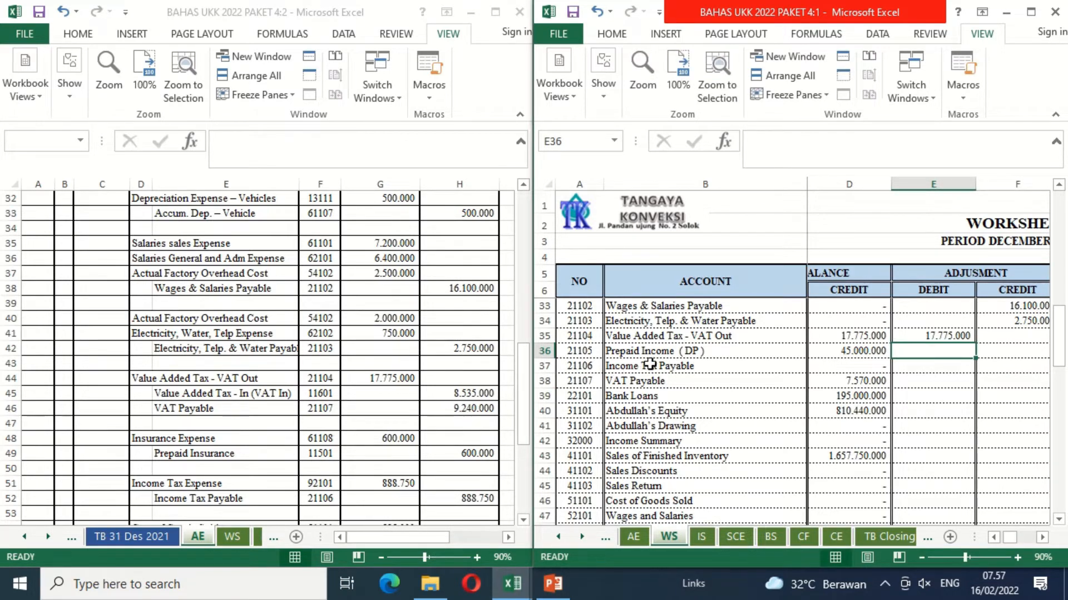
Step: Link the VAT Payable adjustment credit in F38 to H46 on the AE sheet
click(1002, 384)
text(=)
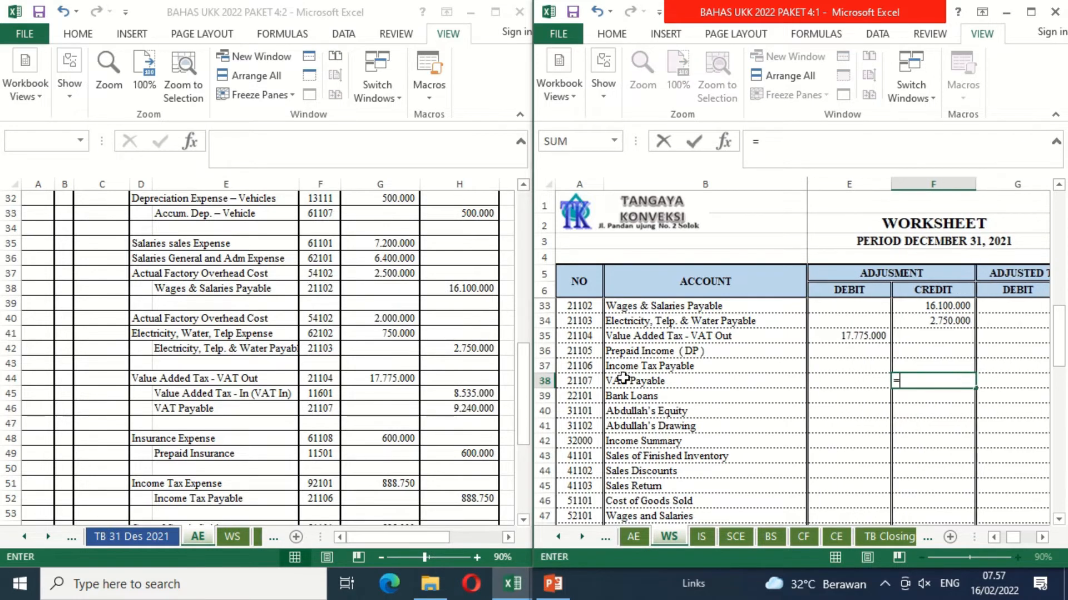
click(451, 409)
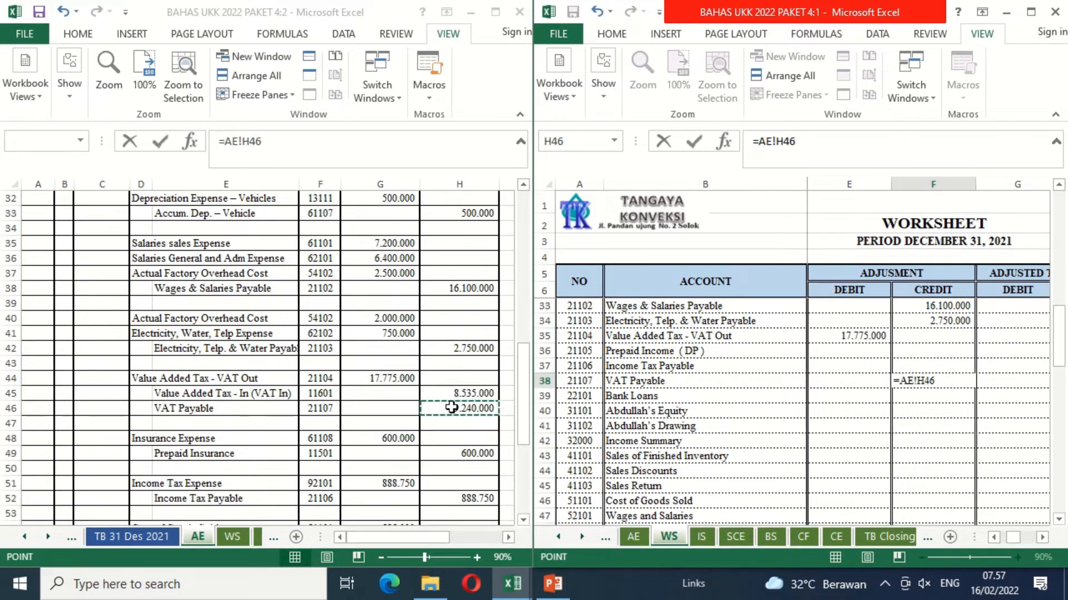
key(Return)
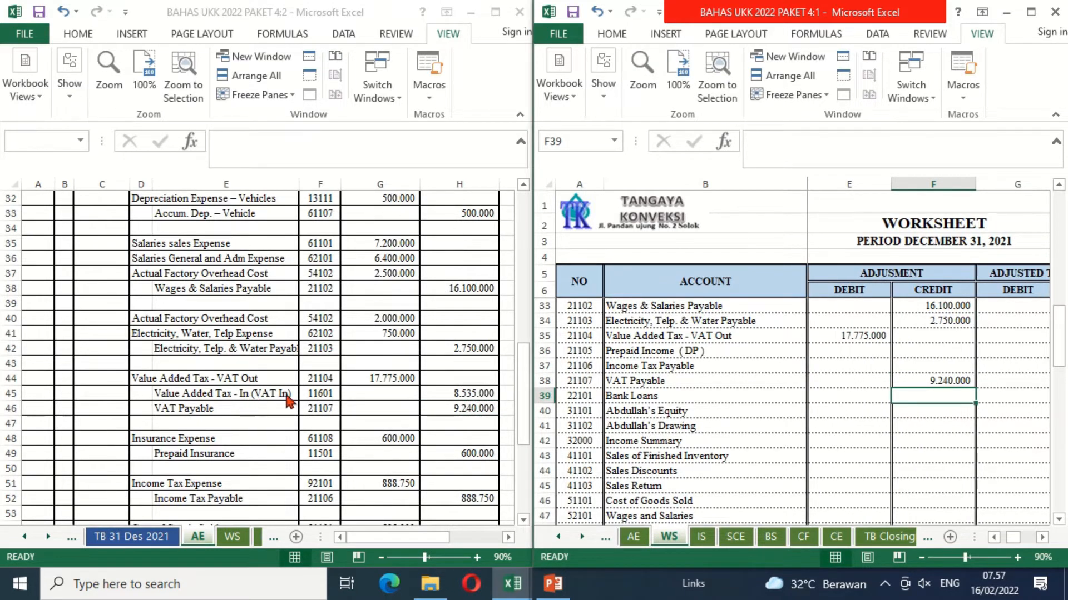
Step: Link the Value Added Tax - In (VAT In) adjustment credit in F19 to H45 on the AE sheet
click(834, 331)
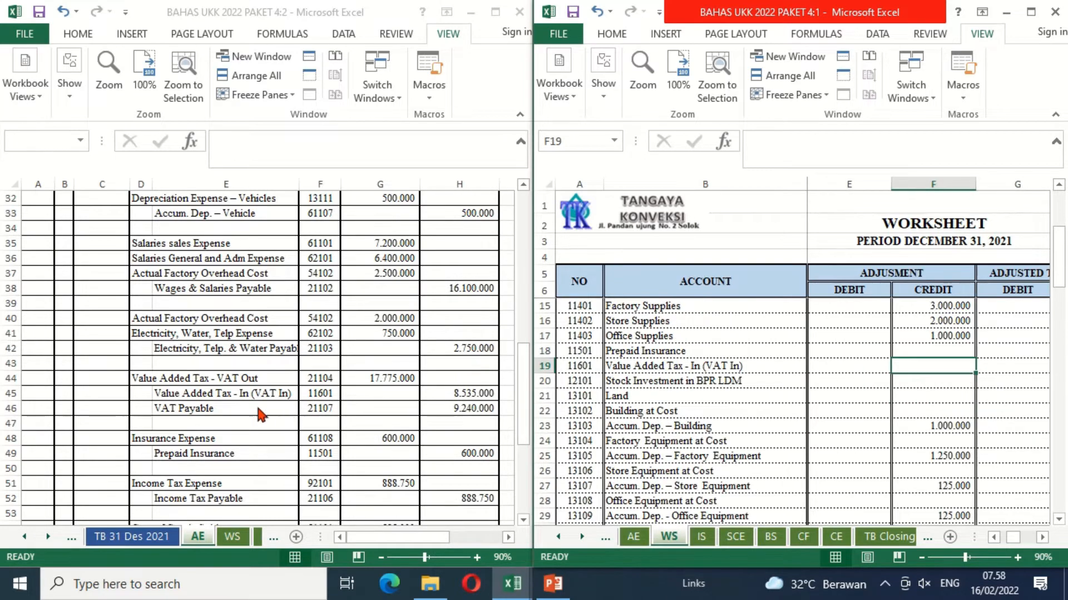
text(=)
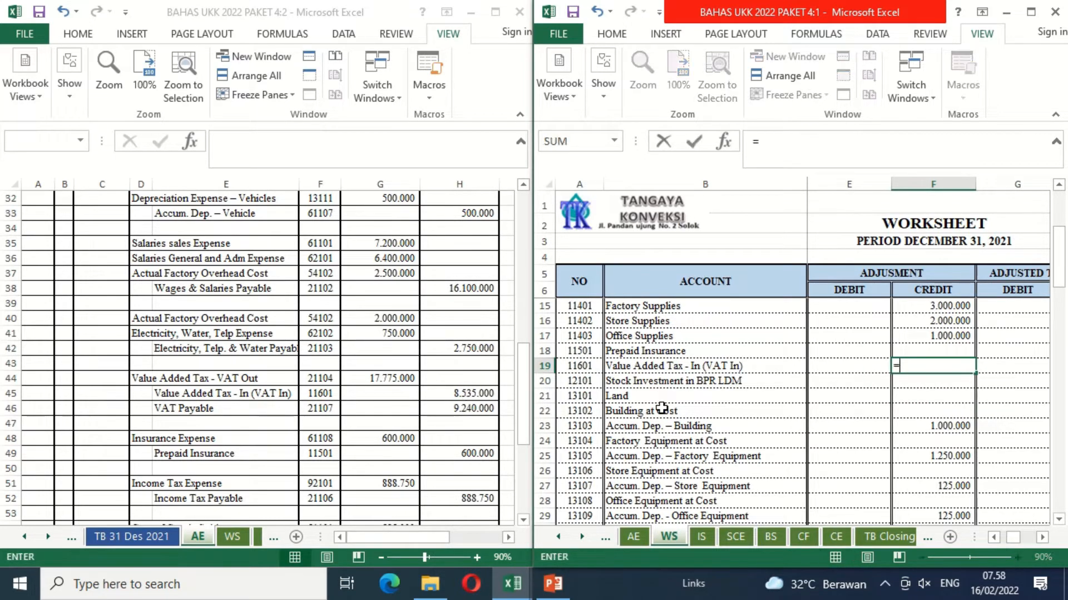
click(471, 398)
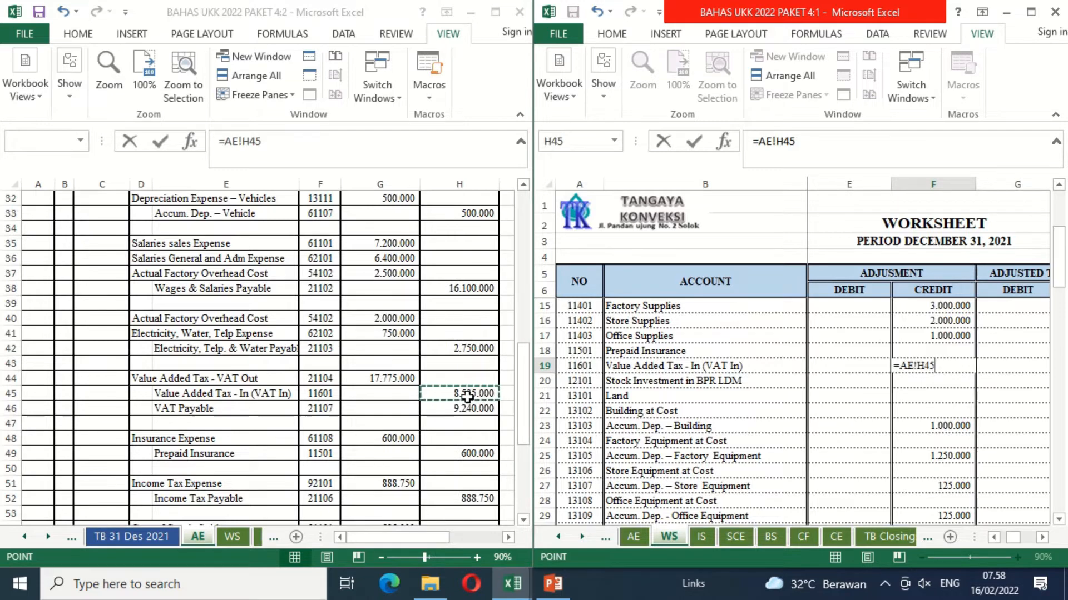
key(Return)
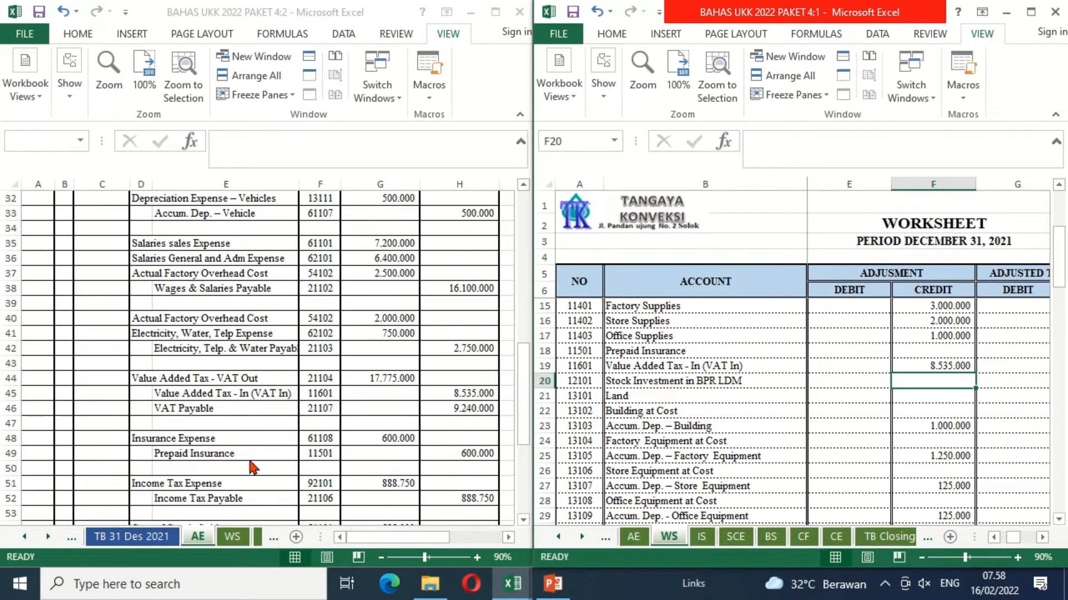
Step: Link the Prepaid Insurance adjustment credit in F18 to H49 on the AE sheet
click(726, 502)
click(732, 510)
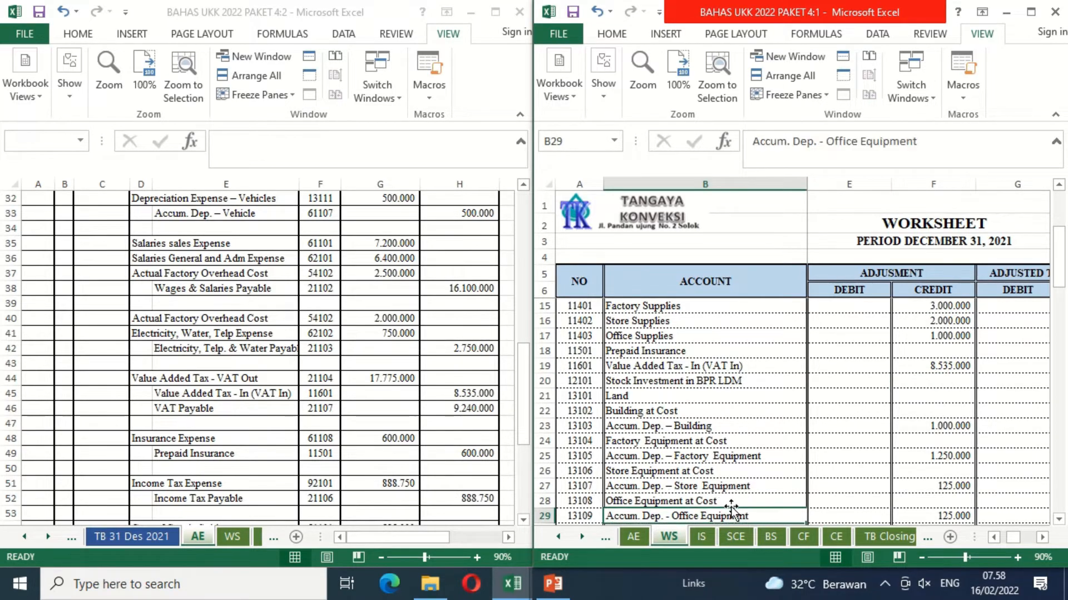
key(Down)
key(Down)
key(Down)
key(Down)
key(Down)
key(Down)
key(Down)
key(Up)
key(Up)
key(Up)
key(Up)
key(Up)
key(Up)
key(Up)
key(Up)
key(Up)
key(Up)
key(Up)
key(Up)
key(Up)
key(Up)
key(Up)
key(Up)
key(Up)
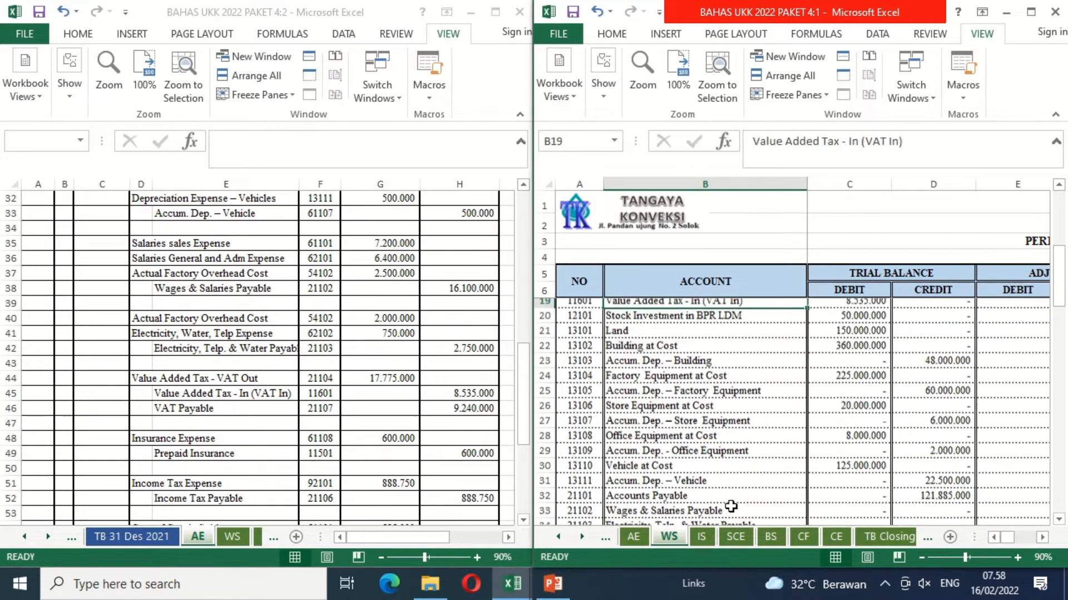
key(Up)
key(Up)
key(Up)
key(Down)
key(Down)
key(Right)
key(Right)
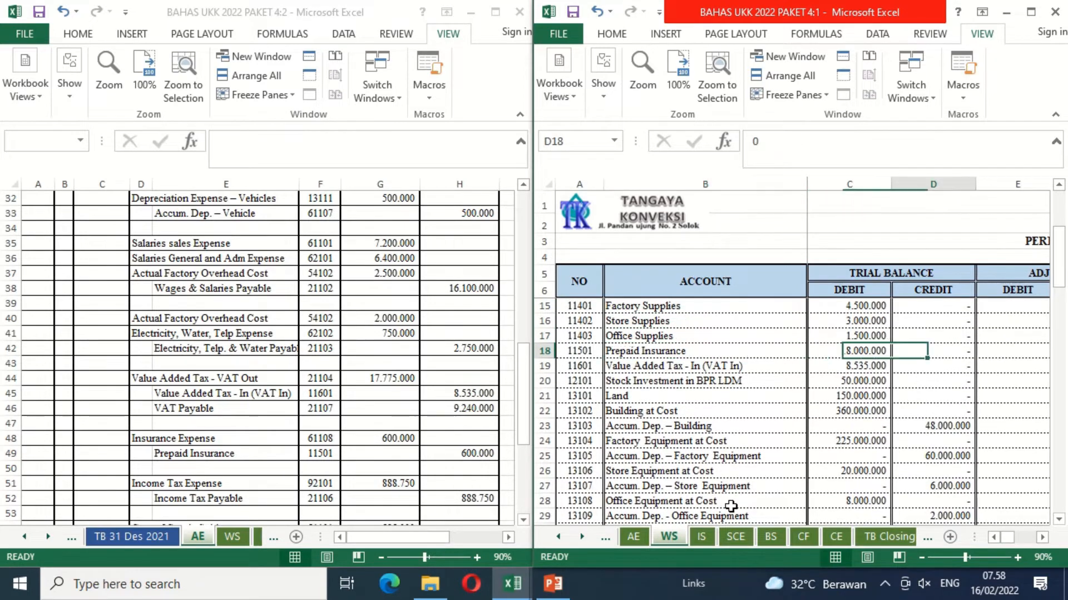
key(Right)
key(Right)
text(=)
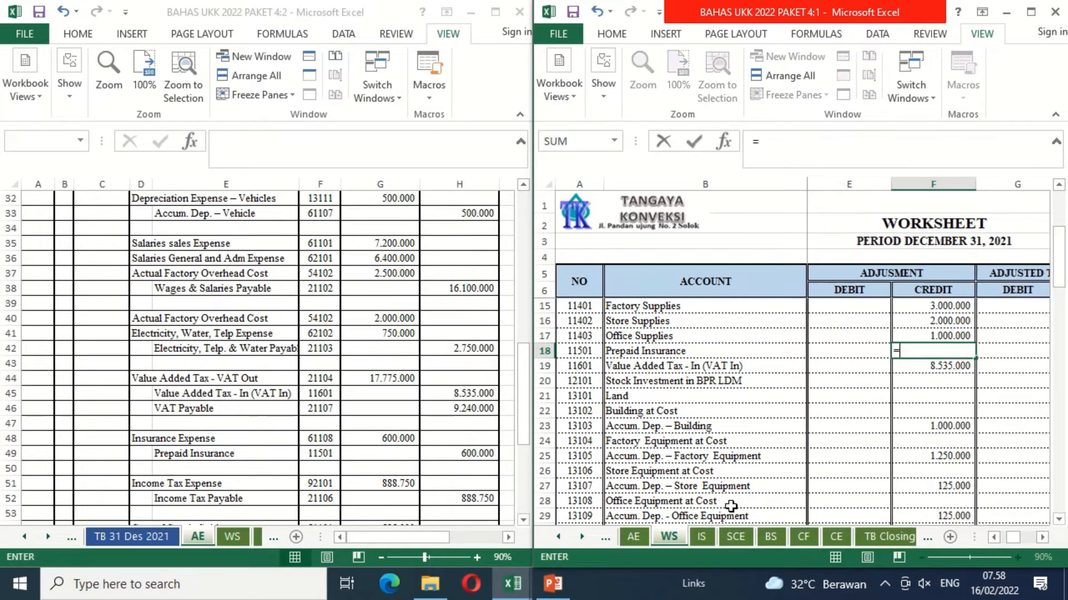
click(486, 455)
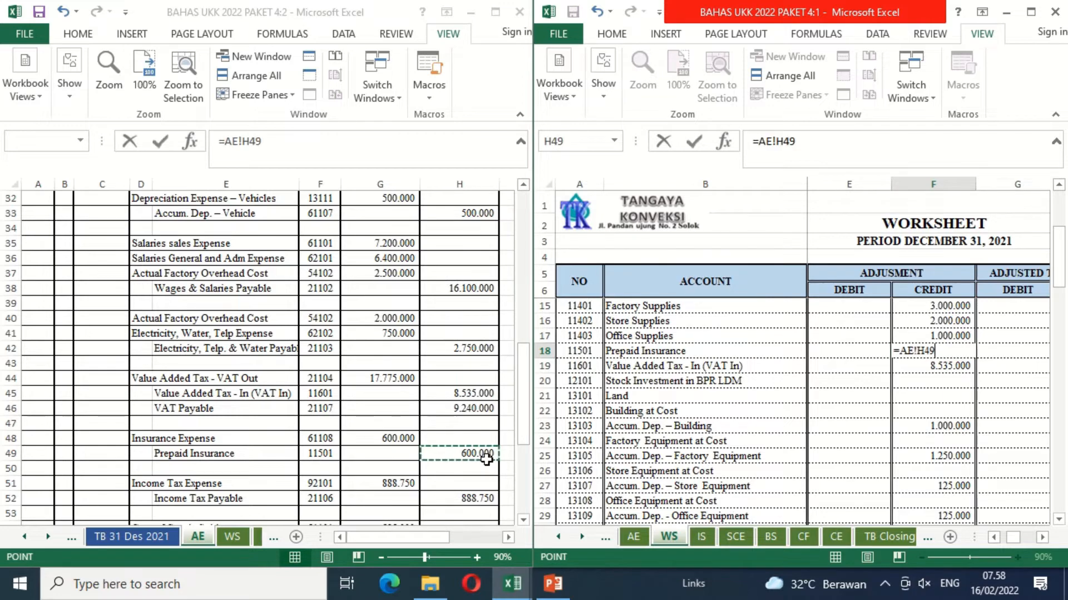
key(Return)
Step: Link the Insurance Expense adjustment debit in E60 to its debit amount in G48 on the AE sheet
key(Down)
key(Down)
key(Down)
key(Down)
key(Down)
key(Down)
key(Down)
key(Down)
key(Down)
key(Down)
key(Down)
key(Down)
key(Down)
key(Down)
key(Down)
key(Down)
key(Down)
key(Down)
key(Down)
key(Down)
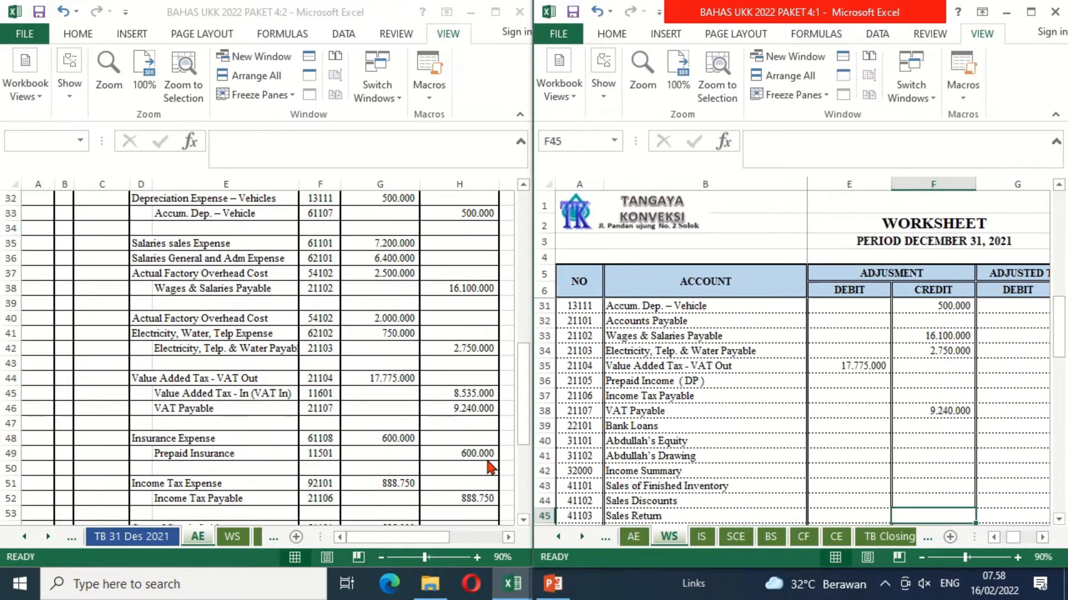
key(Down)
key(Down)
key(Down)
key(Down)
key(Down)
key(Down)
key(Down)
key(Down)
key(Down)
key(Down)
key(Down)
key(Down)
key(Down)
key(Down)
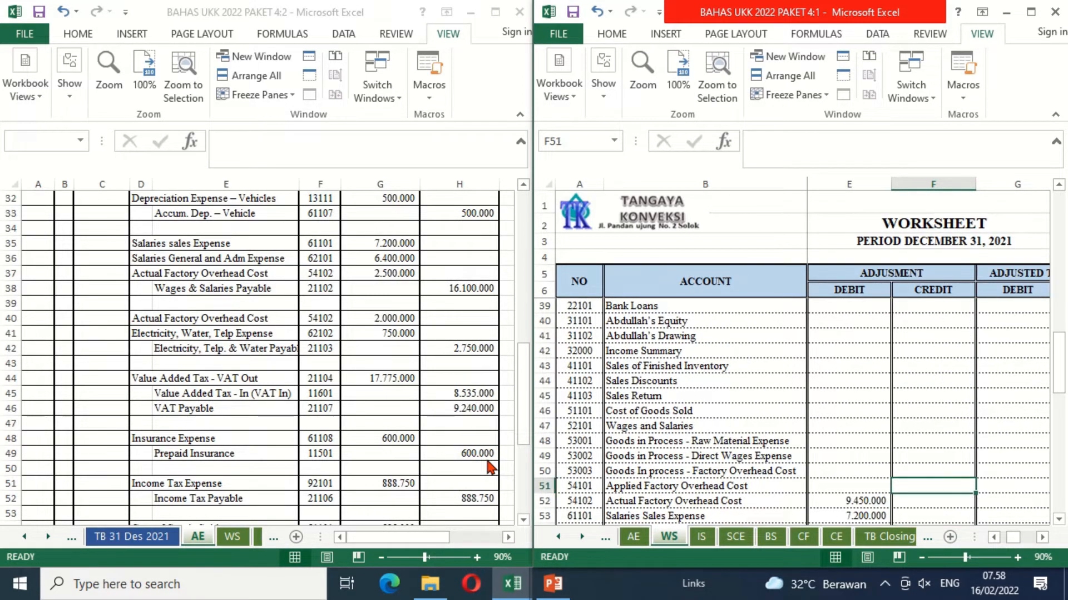
key(Up)
key(Up)
key(Up)
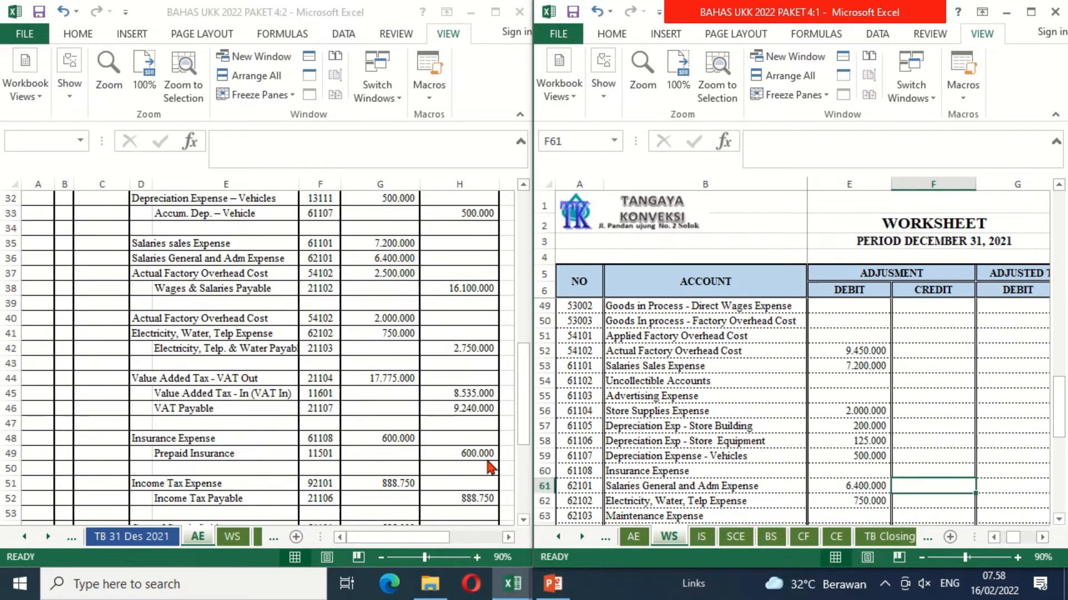
key(Left)
text(=)
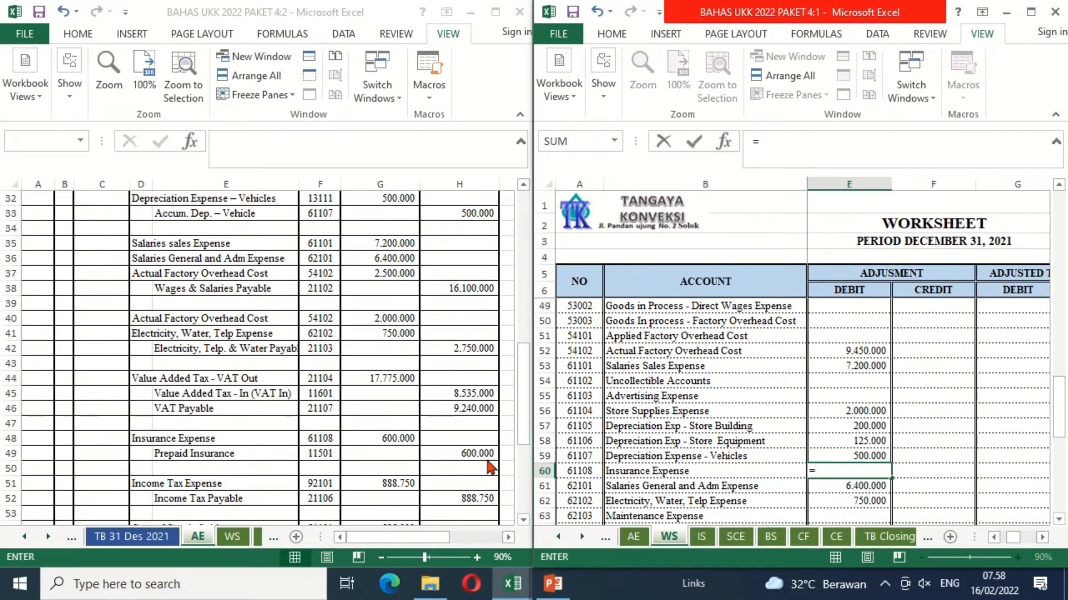
click(397, 444)
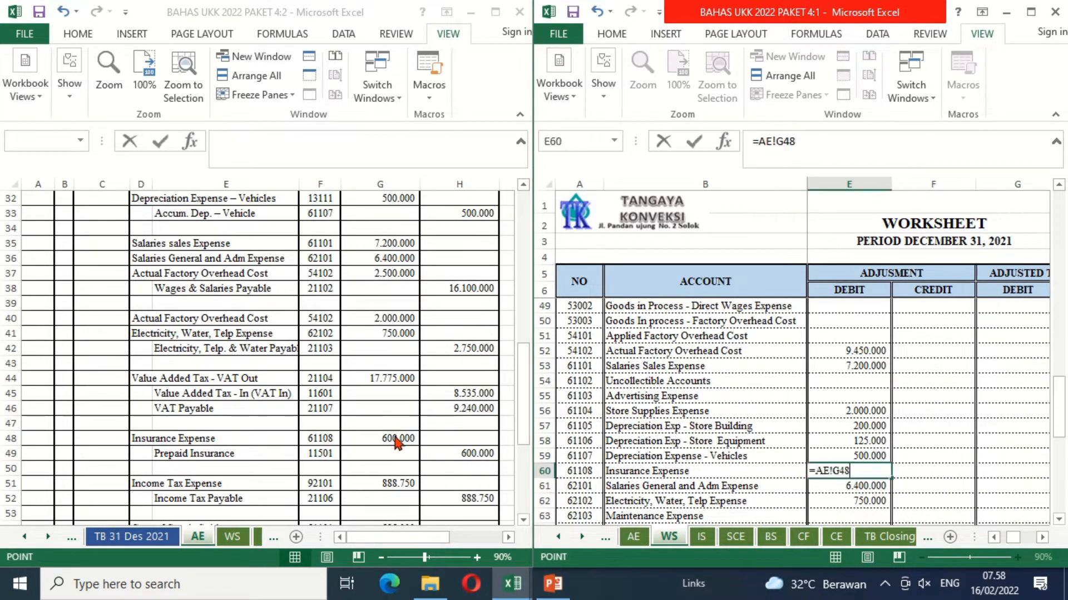
key(Return)
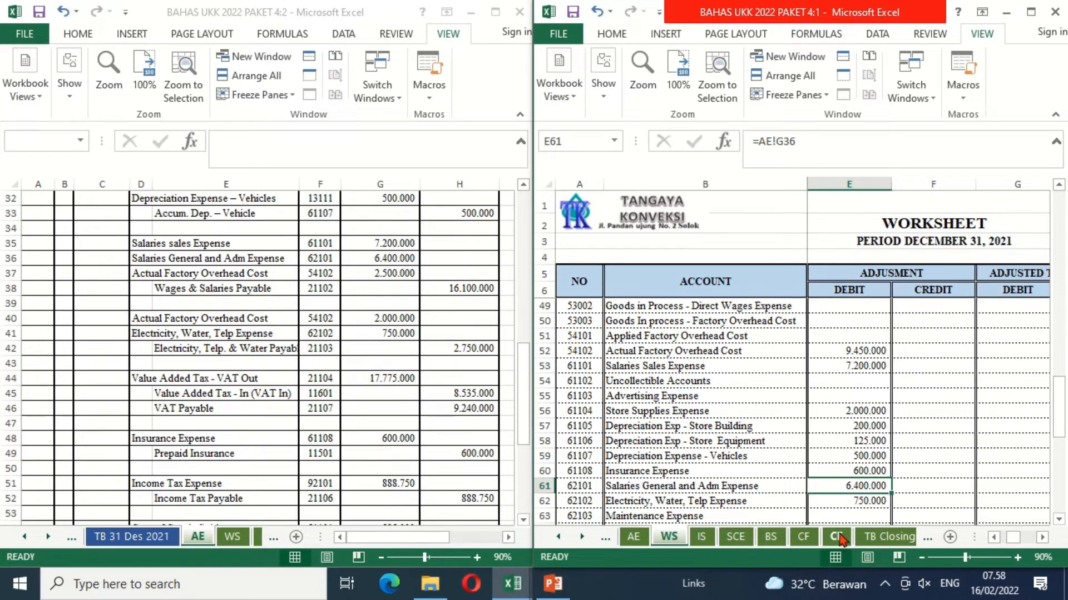
Step: Link the Income Tax Expense adjustment debit in E74 to G51 on the AE sheet
key(Down)
key(Down)
key(Down)
key(Down)
key(Down)
key(Down)
key(Down)
key(Down)
key(Down)
key(Down)
key(Down)
key(Down)
key(Down)
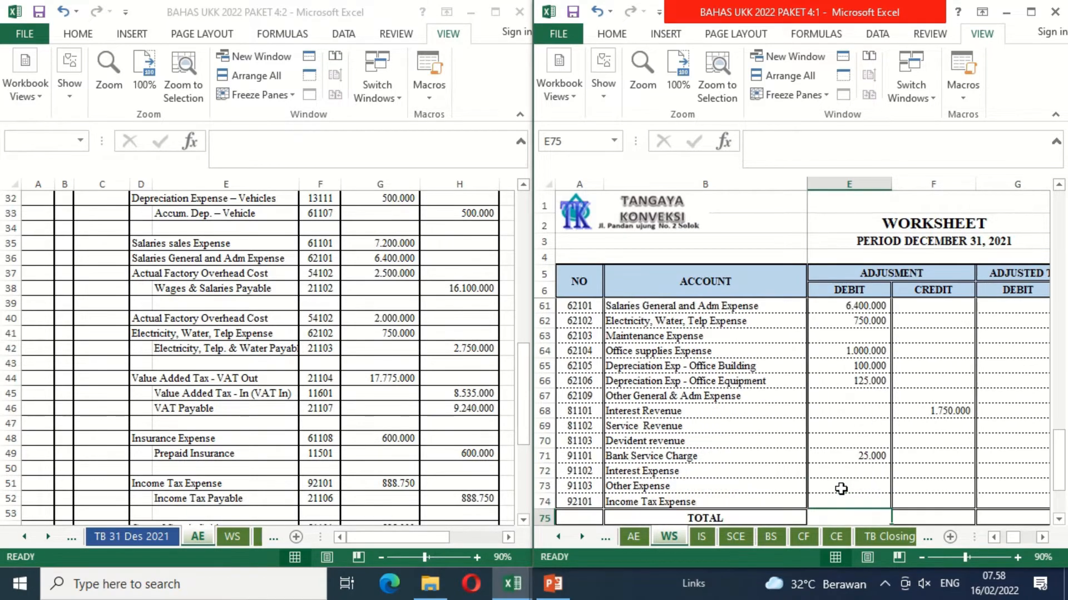
text(=)
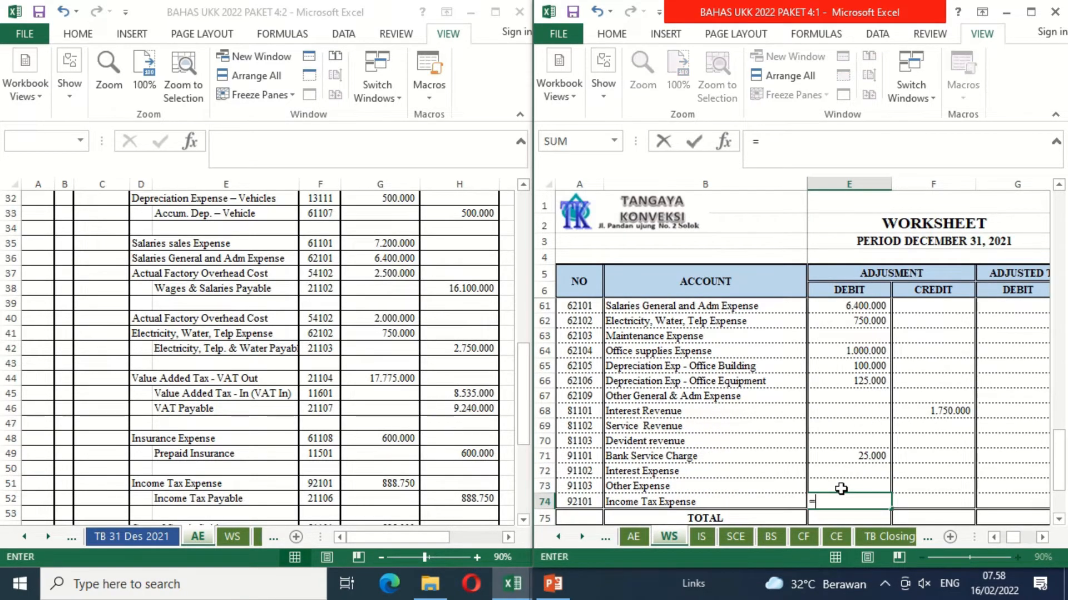
click(417, 489)
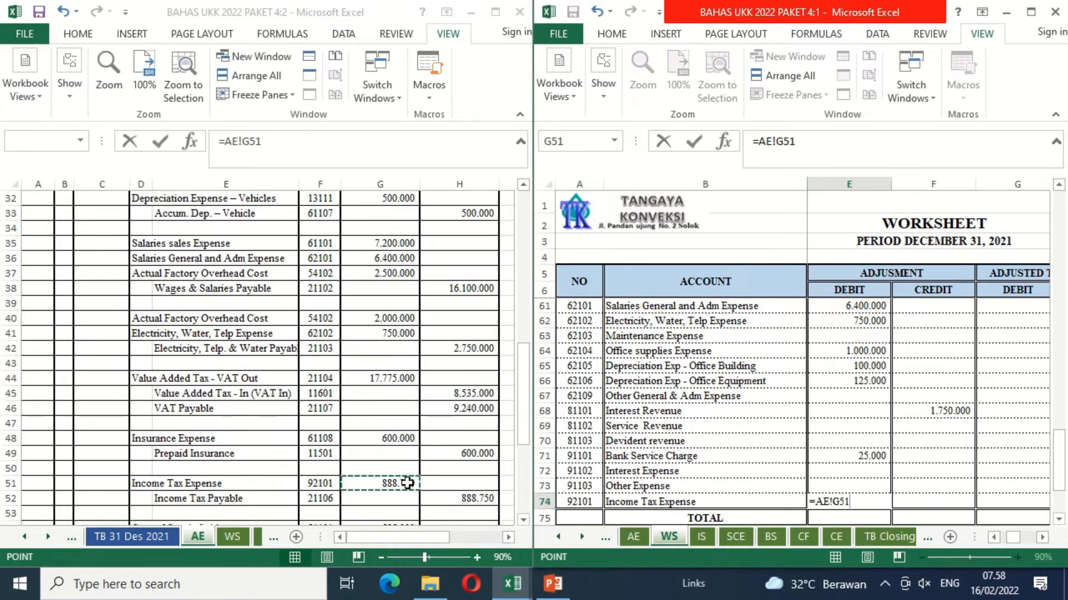
key(Return)
Step: Link the Income Tax Payable adjustment credit in F37 to H52 on the AE sheet
key(Up)
key(Up)
key(Up)
key(Up)
key(Up)
key(Up)
key(Up)
key(Up)
key(Up)
key(Up)
key(Up)
key(Up)
key(Up)
key(Up)
key(Up)
key(Up)
key(Up)
key(Up)
key(Up)
key(Up)
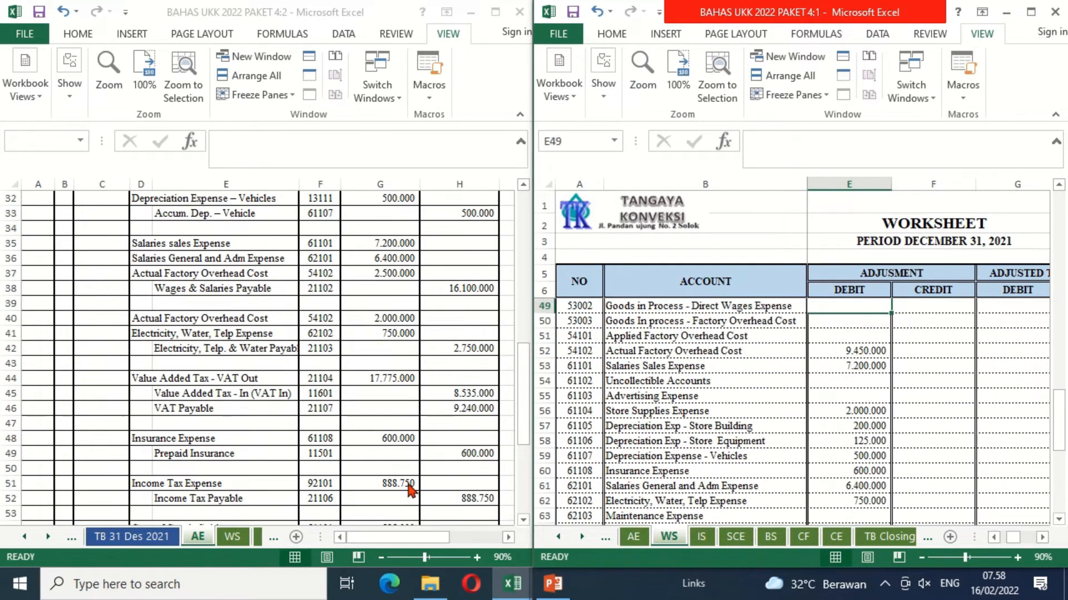
key(Up)
key(Up)
key(Up)
key(Up)
key(Up)
key(Up)
key(Up)
key(Up)
key(Up)
key(Up)
key(Up)
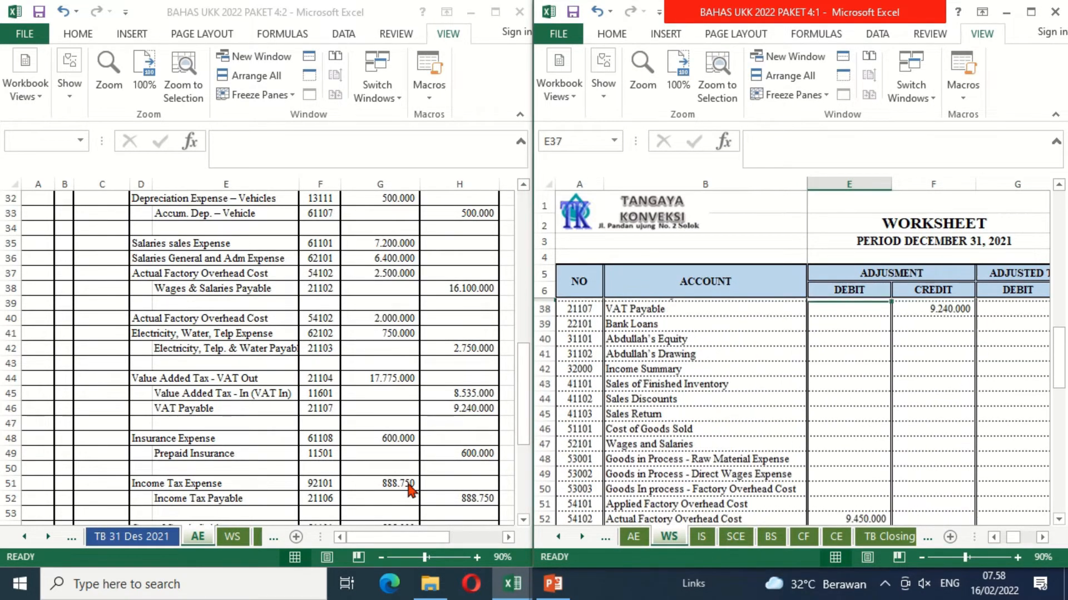
key(Down)
key(Down)
key(Right)
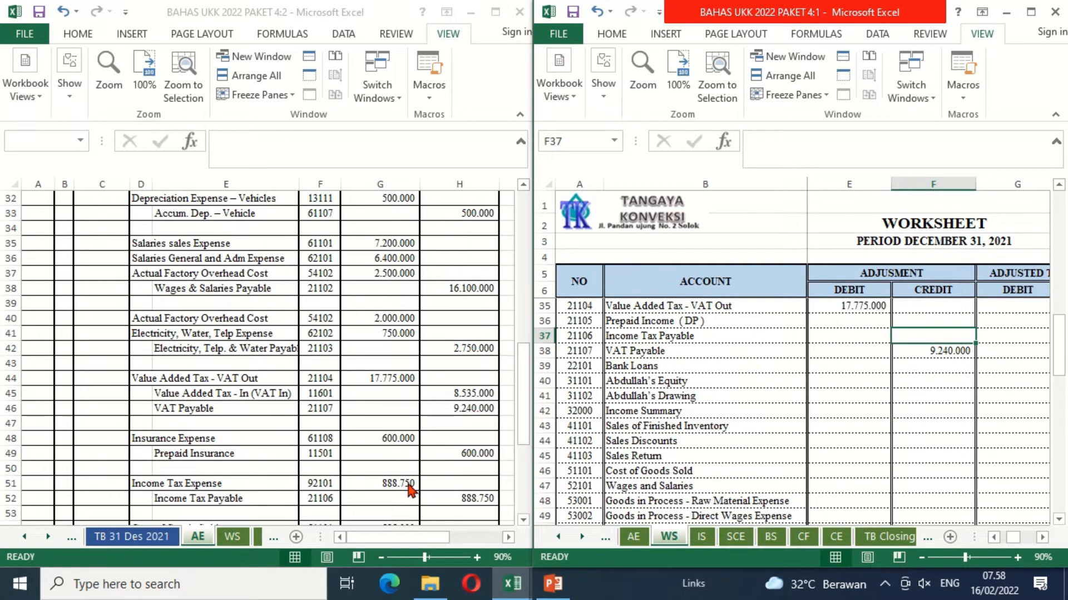
text(=)
click(453, 498)
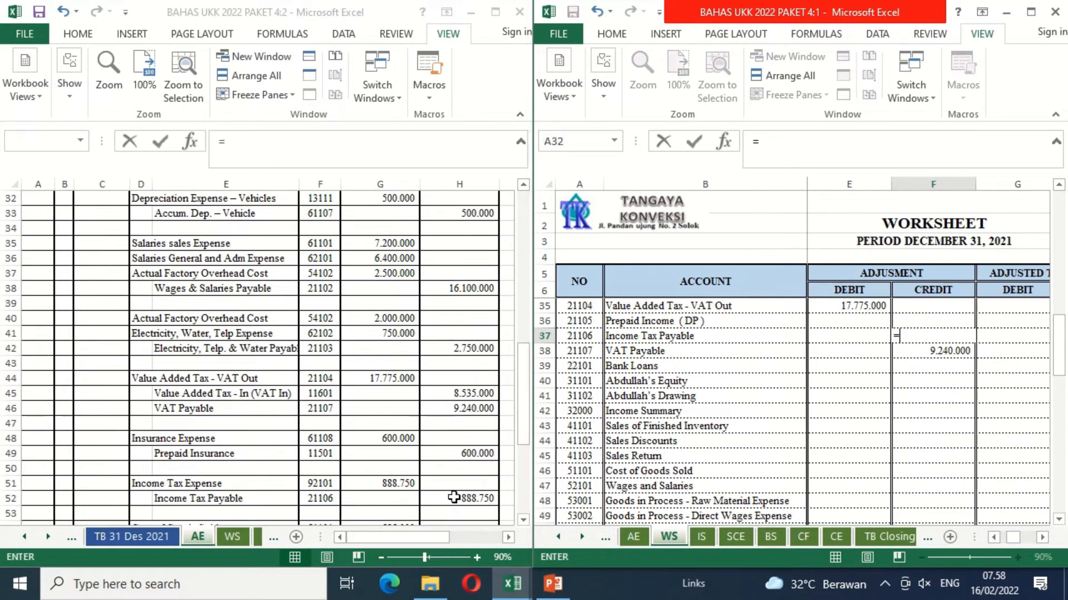
key(Return)
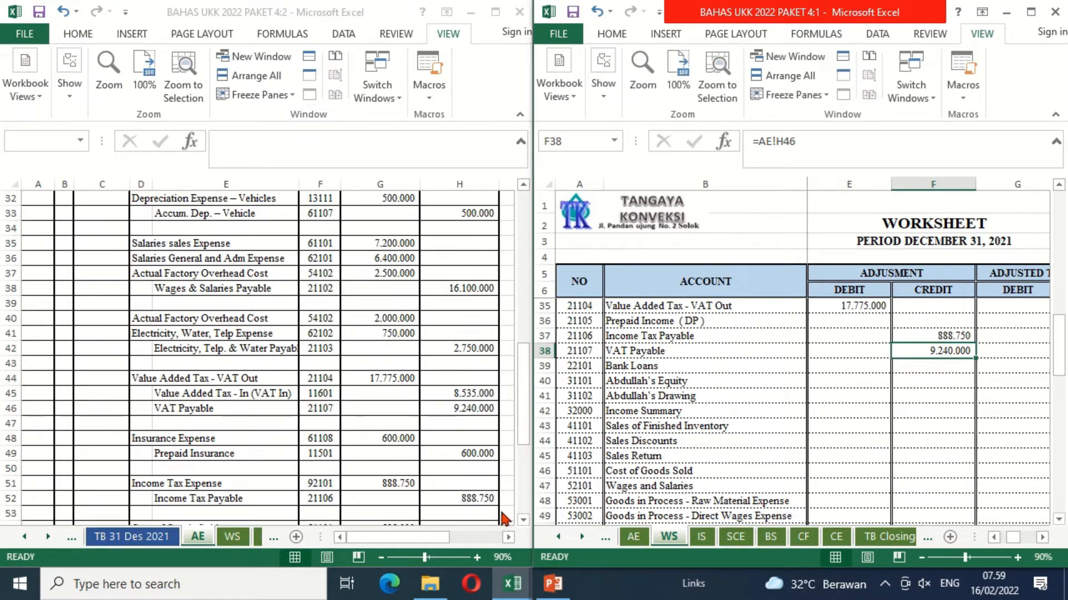
Step: Link the Cost of Goods Sold adjustment debit in E46 to G54 on the AE sheet
click(523, 520)
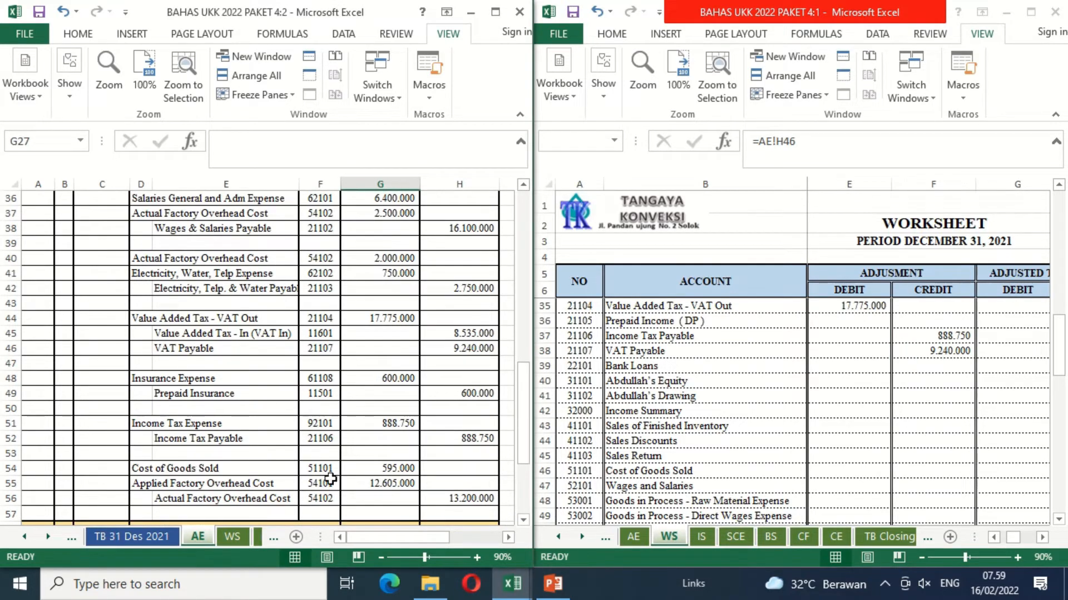
click(898, 423)
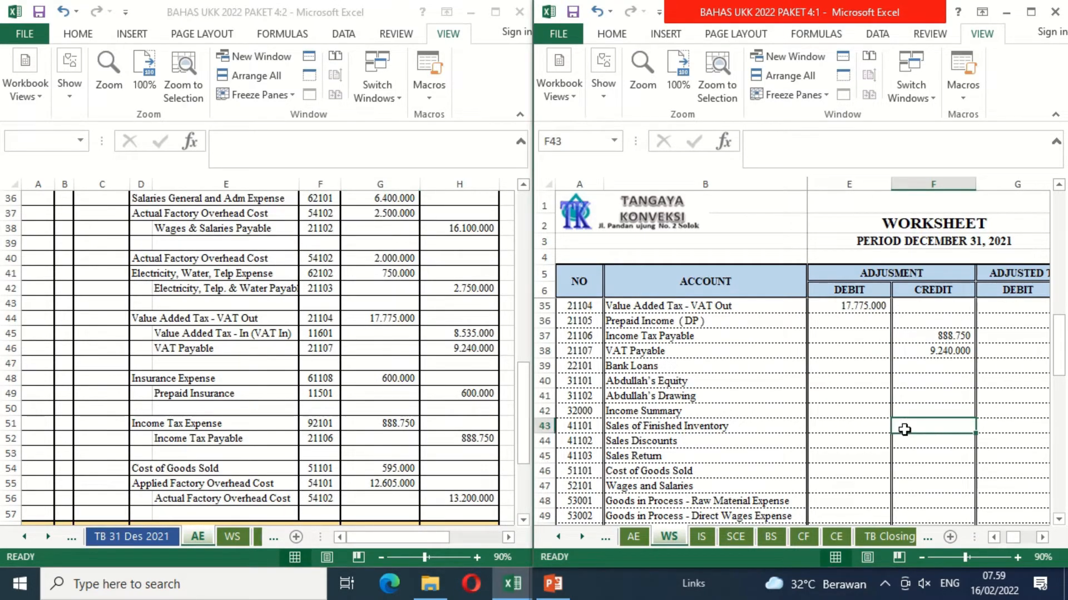
key(Down)
key(Down)
key(Down)
key(Left)
text(=)
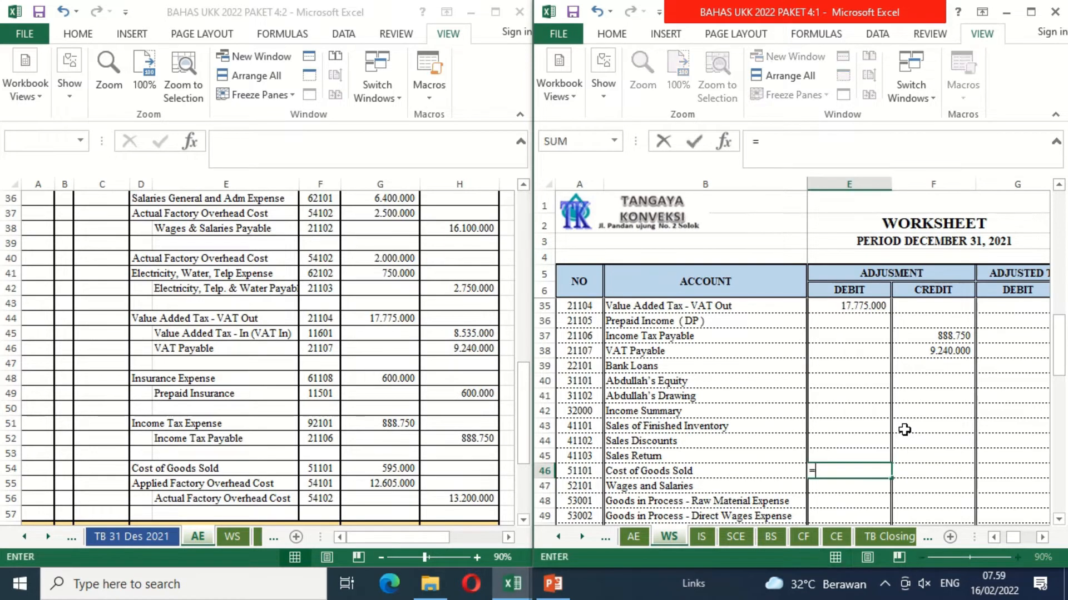
click(398, 469)
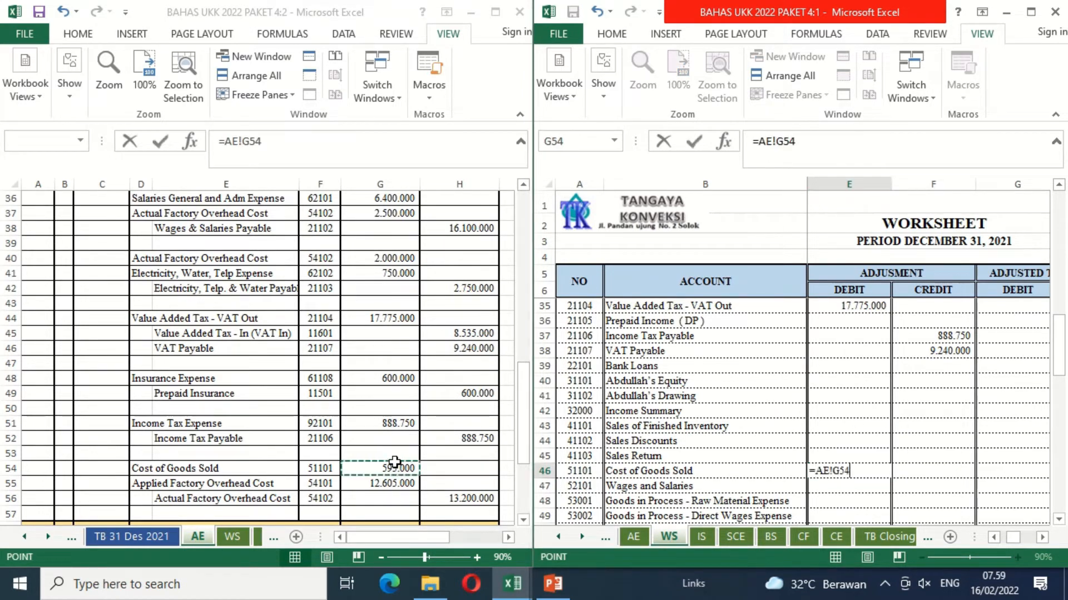
key(Return)
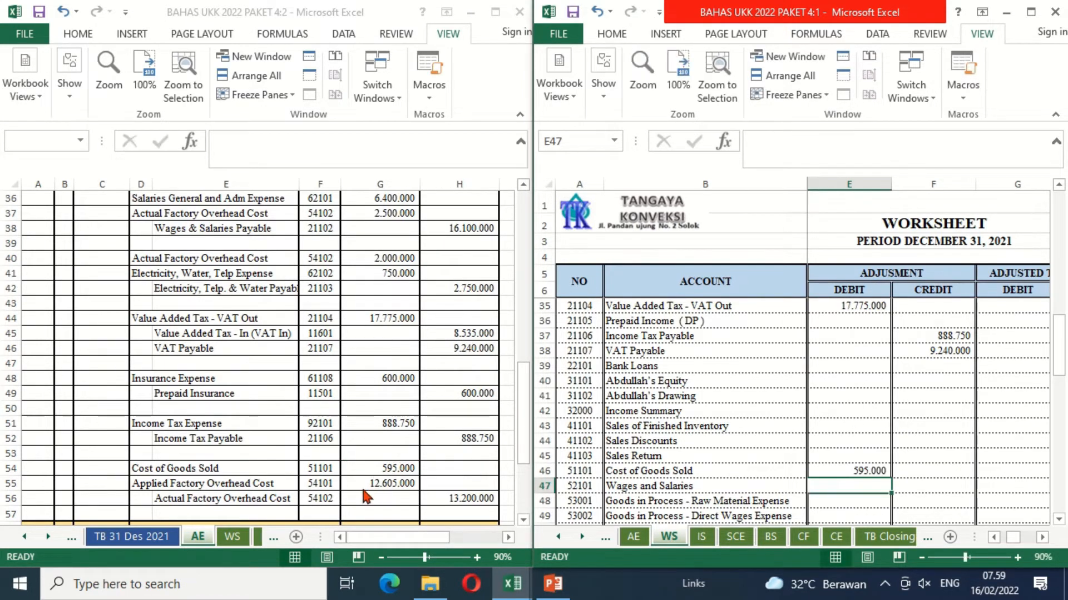
Step: Link the Applied Factory Overhead Cost adjustment debit in E51 to G55 on the AE sheet
scroll(690, 398, up, 8)
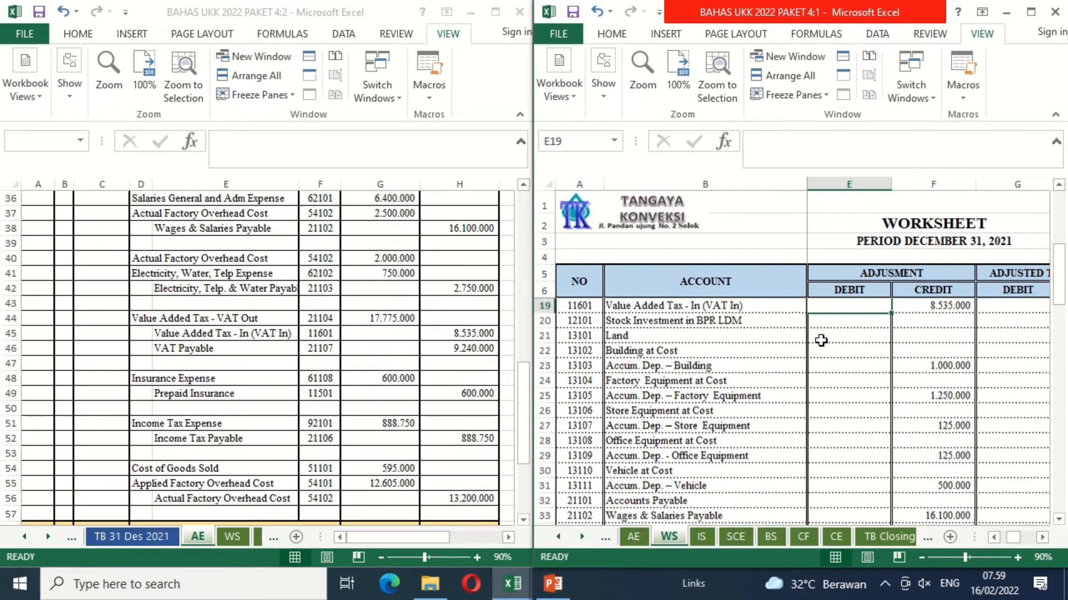
scroll(822, 341, down, 10)
key(Down)
key(Down)
key(Down)
key(Down)
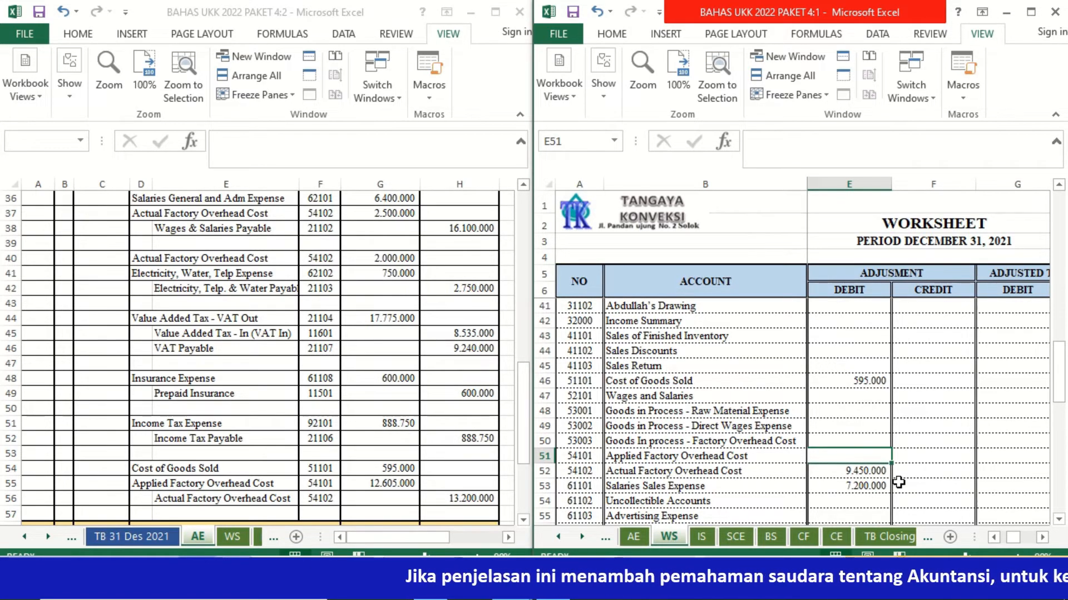
text(=)
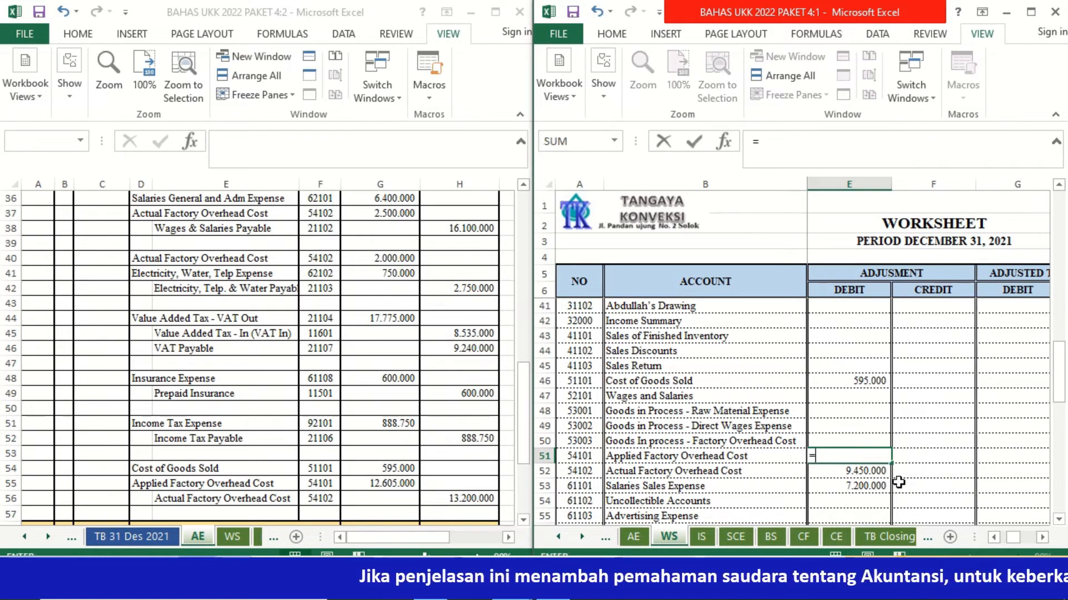
click(374, 483)
key(Return)
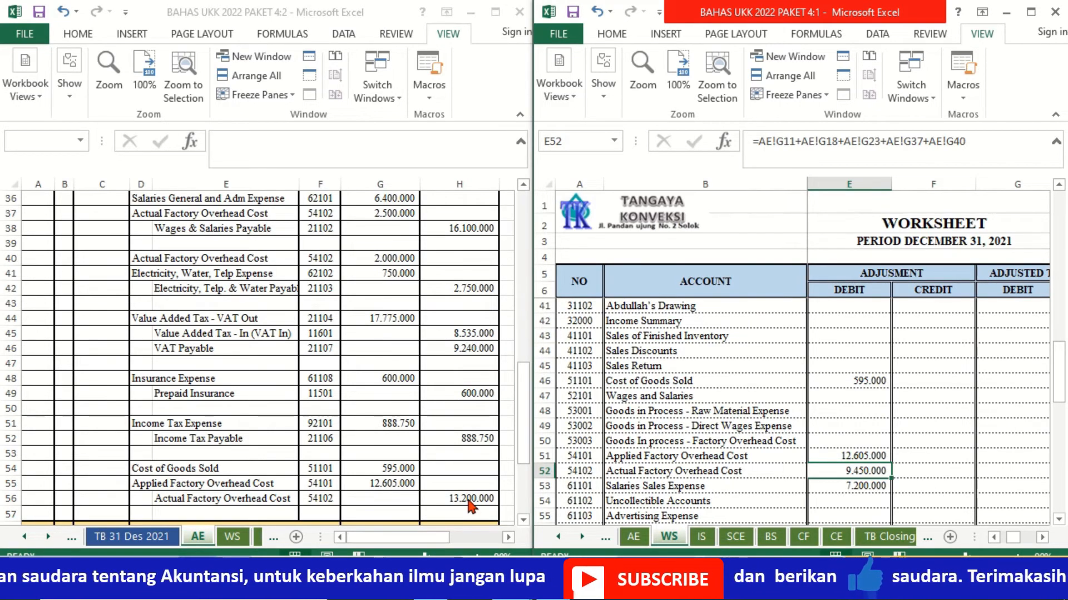
Step: Link the Actual Factory Overhead Cost adjustment credit in F52 to its credit amount in H56 on the AE sheet
key(Right)
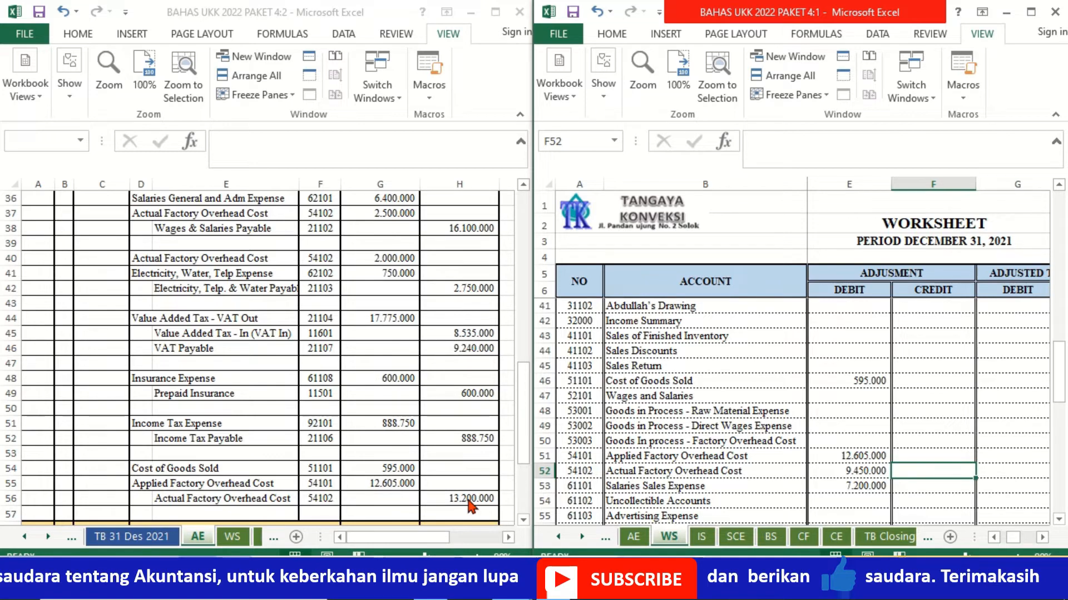
text(=)
click(452, 502)
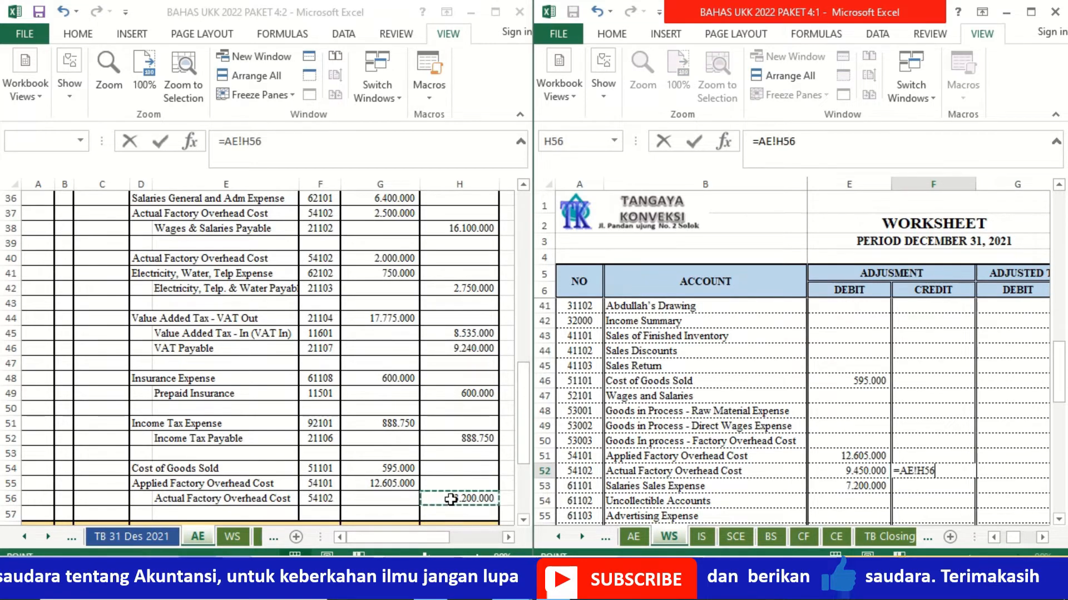
key(Return)
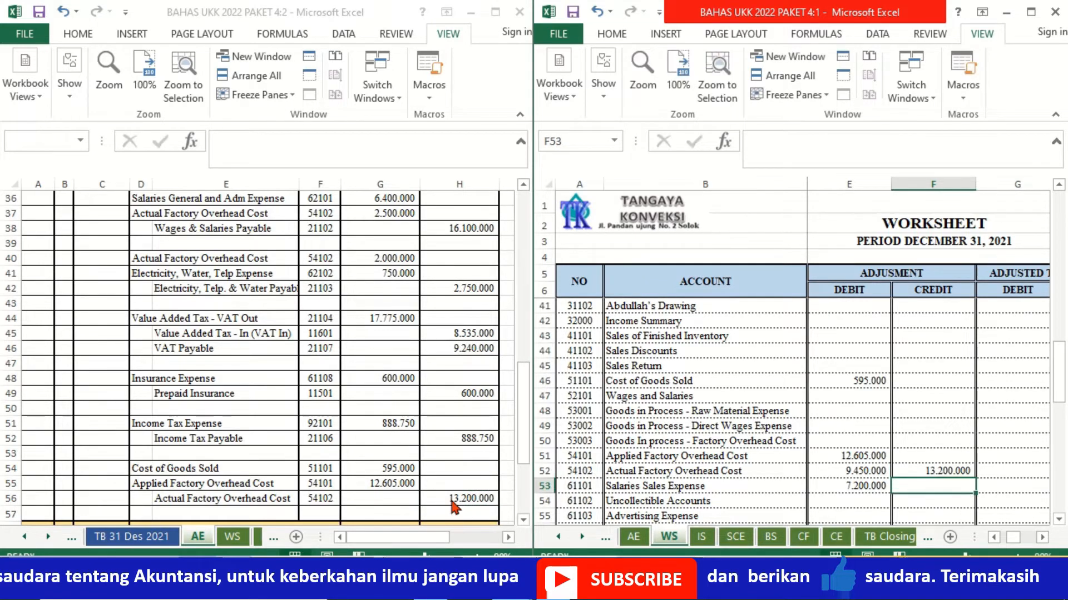
Step: Total the Adjustment debit column in E75 with a SUM of E7:E74
click(521, 523)
scroll(521, 522, down, 5)
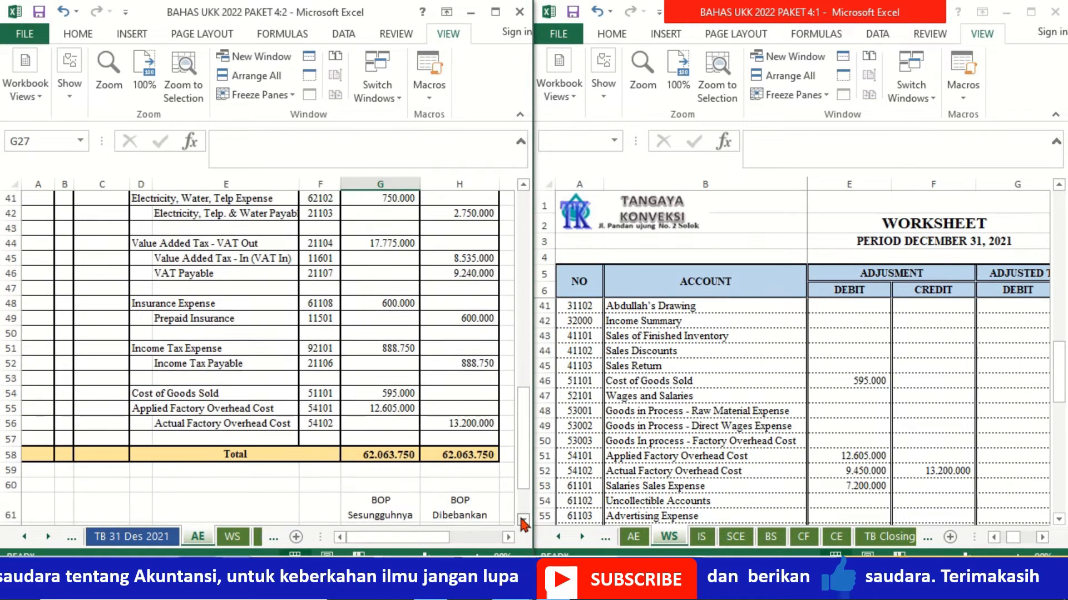
click(860, 502)
key(Down)
key(Down)
key(Down)
key(Down)
key(Down)
key(Down)
key(Down)
key(Down)
key(Down)
key(Down)
key(Down)
key(Down)
key(Down)
key(Down)
key(Down)
key(Down)
key(Down)
key(Down)
key(Down)
key(Down)
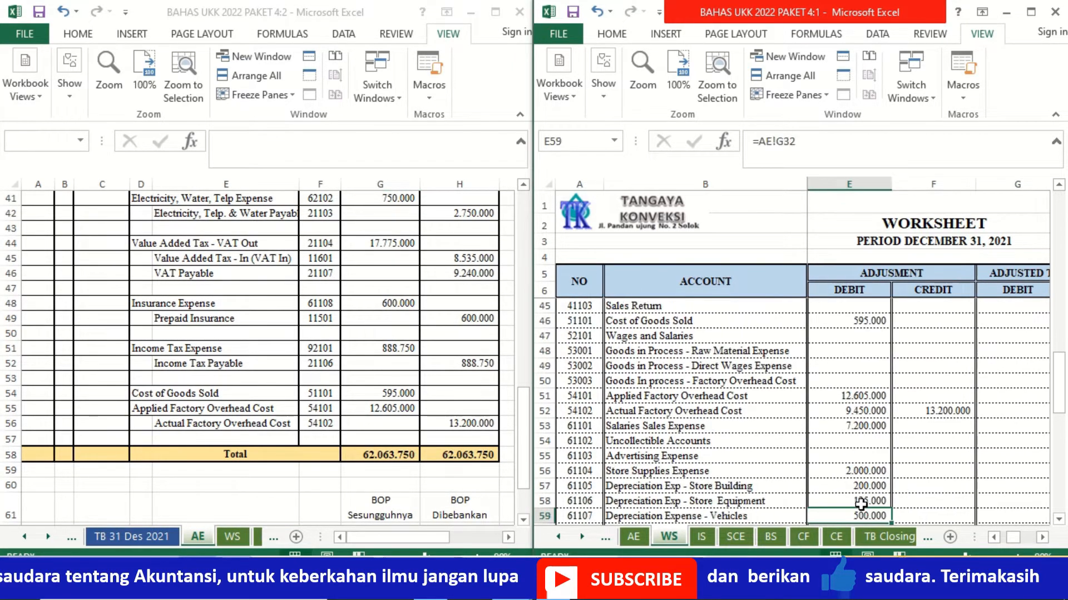
key(Up)
key(Up)
key(Up)
key(Up)
key(Up)
key(Up)
key(Up)
key(Up)
key(Up)
key(Up)
key(Up)
key(Up)
key(Up)
key(Up)
key(Up)
key(Up)
key(Up)
key(Up)
key(Down)
key(Down)
key(Down)
key(Down)
key(Down)
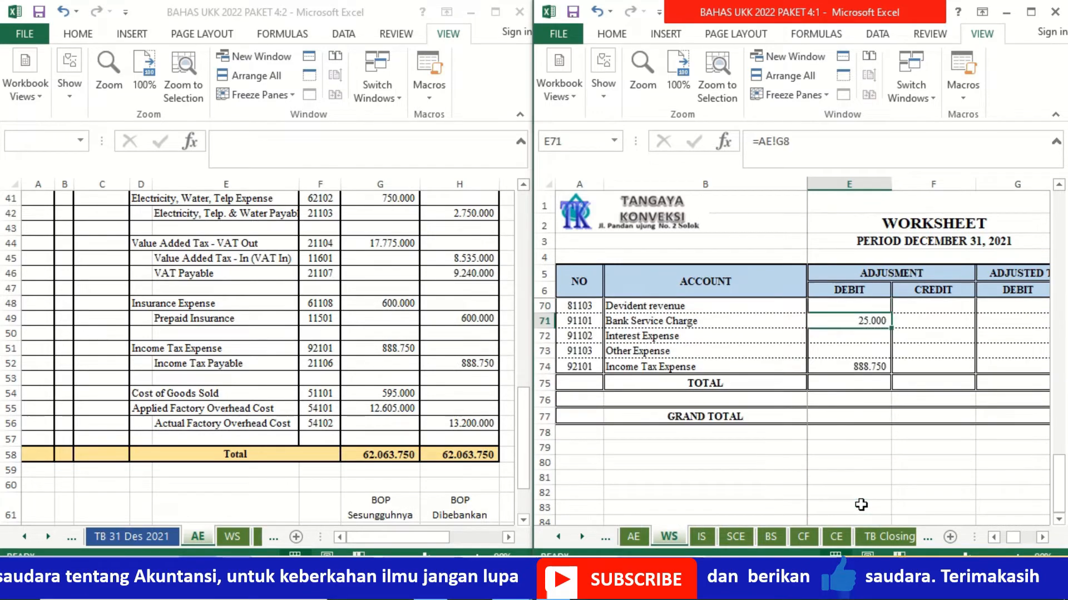
scroll(889, 506, up, 2)
text(=)
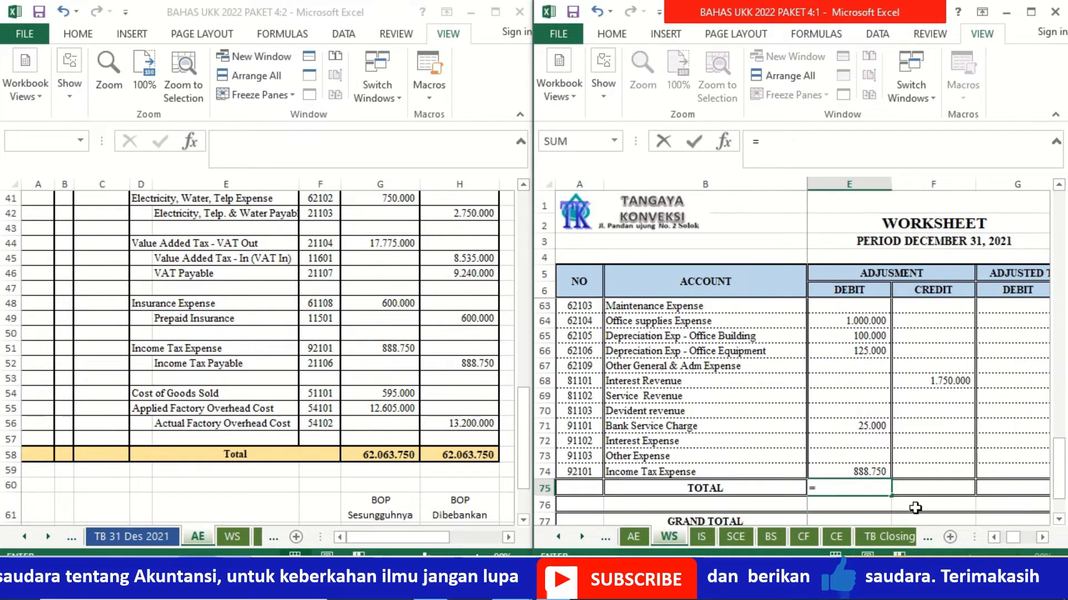
text(sum()
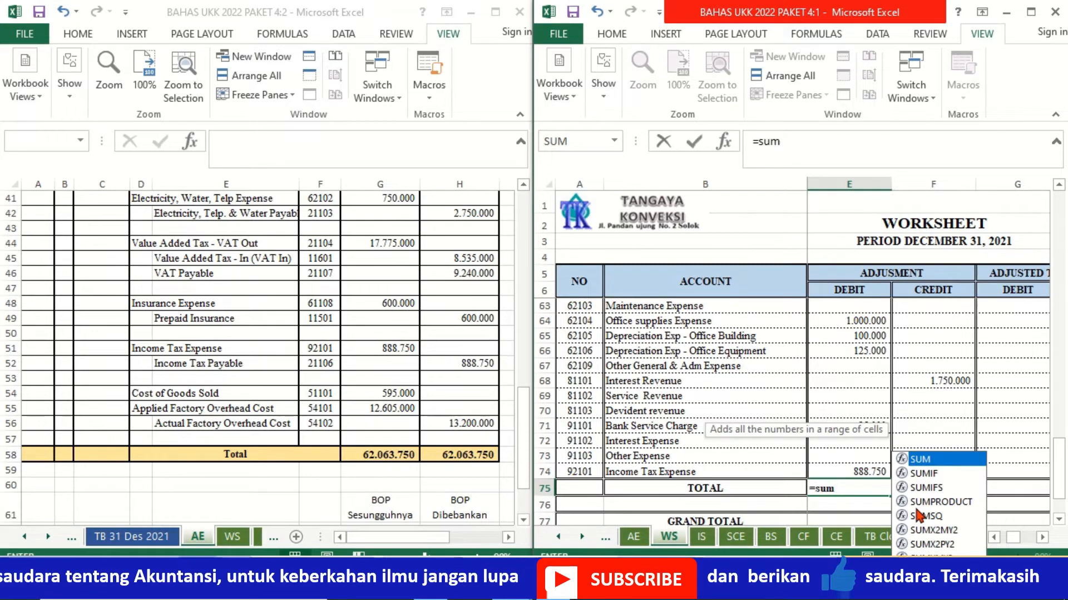
scroll(914, 507, down, 1)
key(Up)
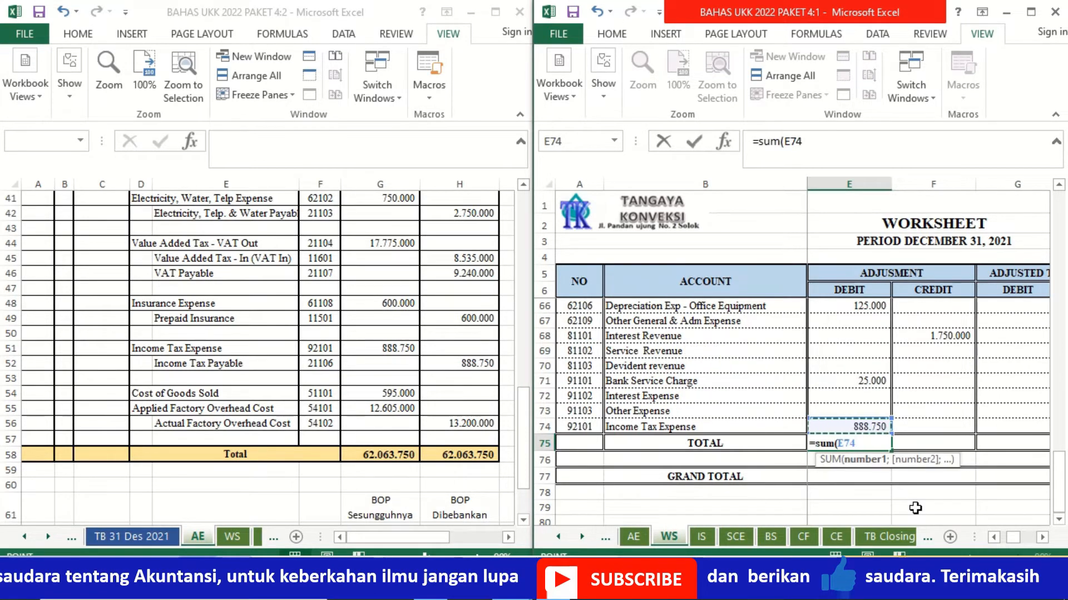
key(shift+Up)
key(shift+Up)
key(shift+Up)
key(shift+Up)
key(shift+Up)
key(shift+Up)
key(shift+Up)
key(shift+Up)
key(shift+Up)
key(shift+Up)
key(shift+Up)
key(shift+Up)
key(shift+Up)
key(shift+Up)
key(shift+Up)
key(shift+Up)
key(shift+Up)
key(shift+Up)
key(shift+Up)
key(shift+Up)
key(shift+Up)
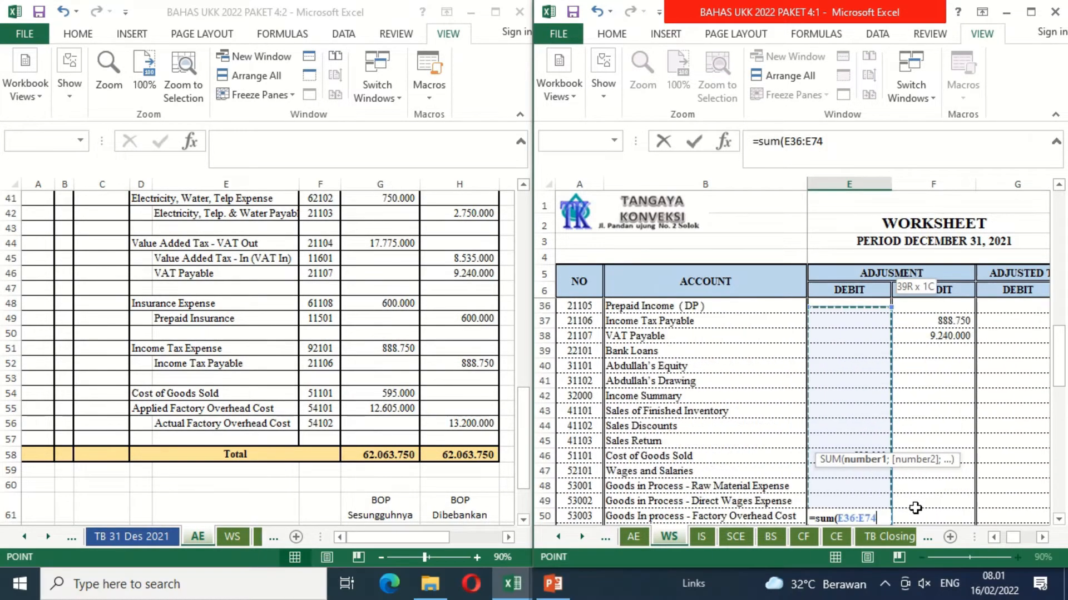
key(shift+Up)
key(shift+Up)
key(shift+Up)
key(shift+Up)
key(shift+Up)
key(shift+Up)
key(shift+Up)
key(shift+Up)
key(shift+Up)
key(shift+Up)
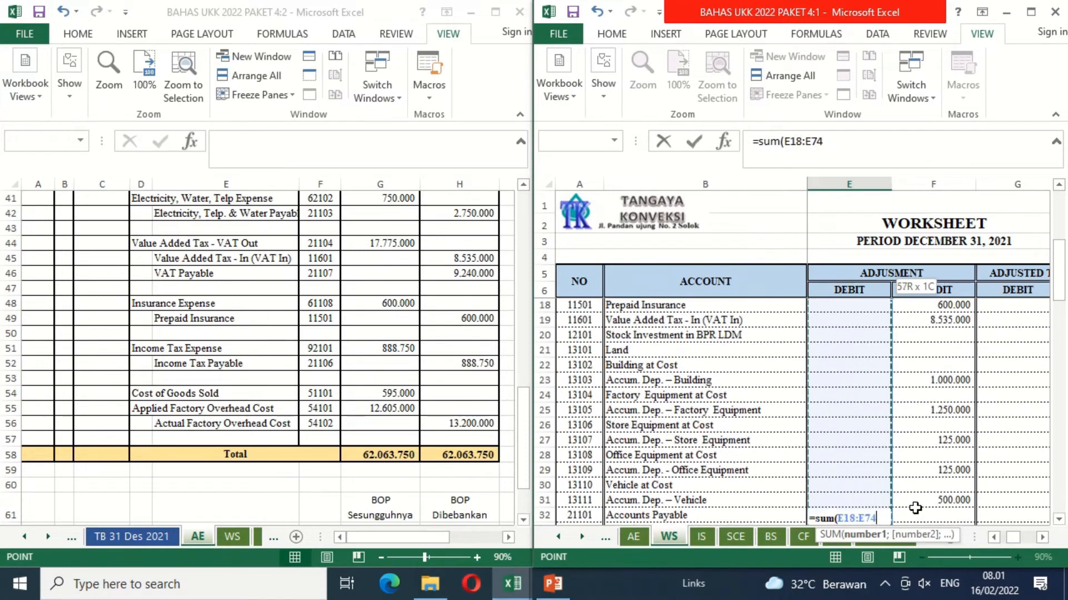
key(shift+Up)
key(shift+Up)
key(shift+Up)
key(shift+Up)
key(shift+Up)
key(shift+Up)
key(shift+Up)
key(shift+Up)
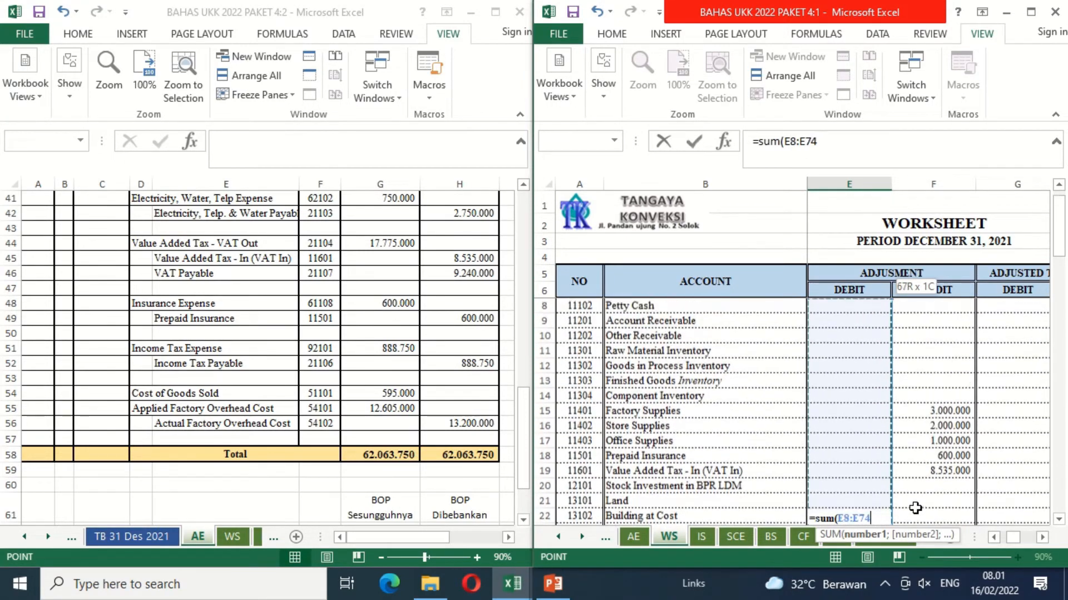
key(Return)
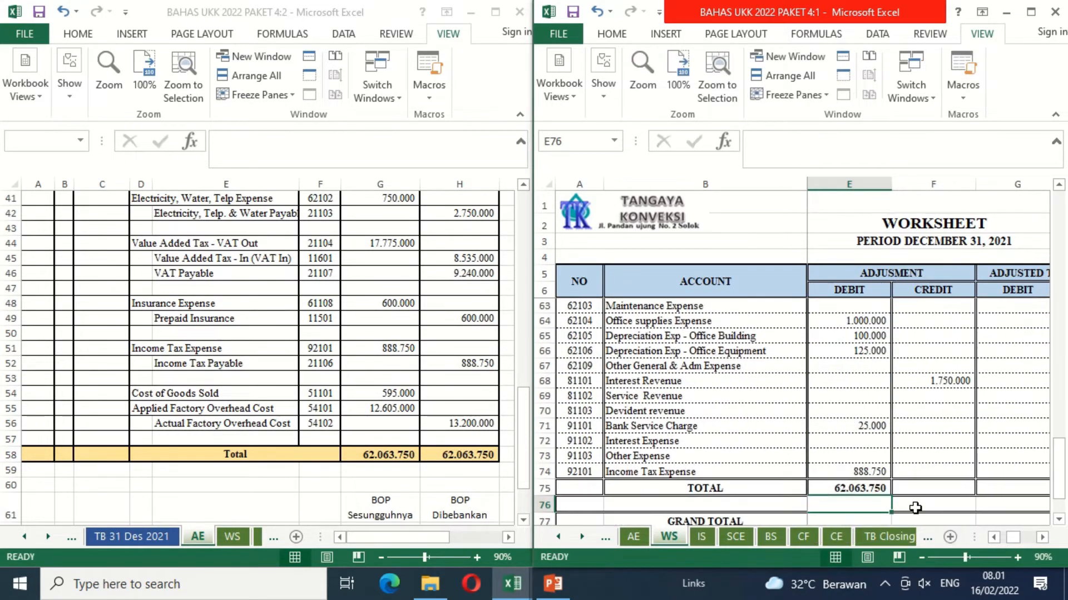
Step: Copy the Adjustment debit total formula from E75 to F75 to total the credit column
key(Up)
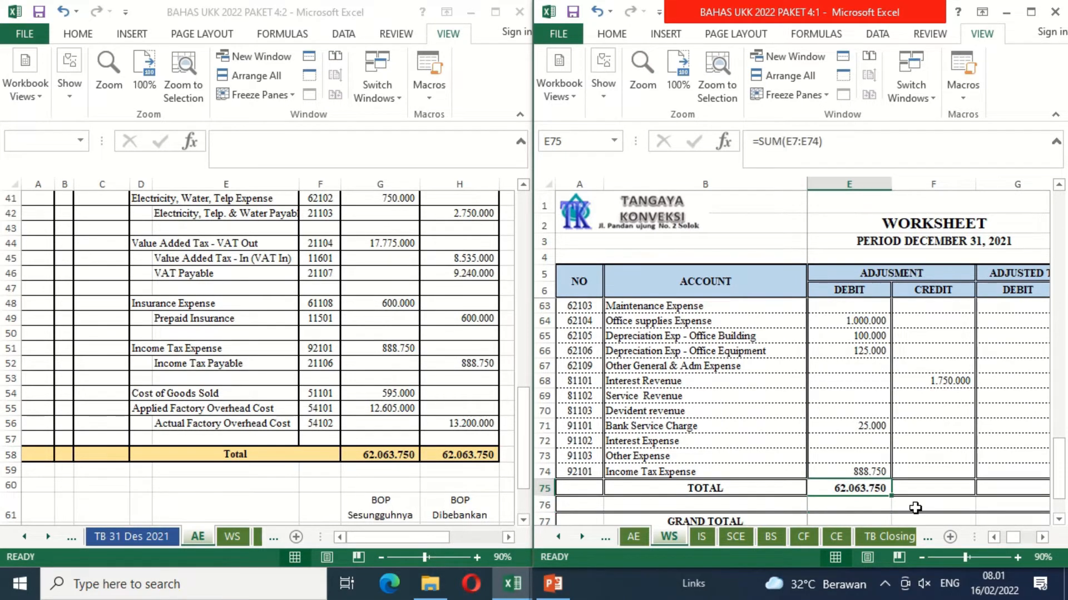
key(ctrl+c)
key(Right)
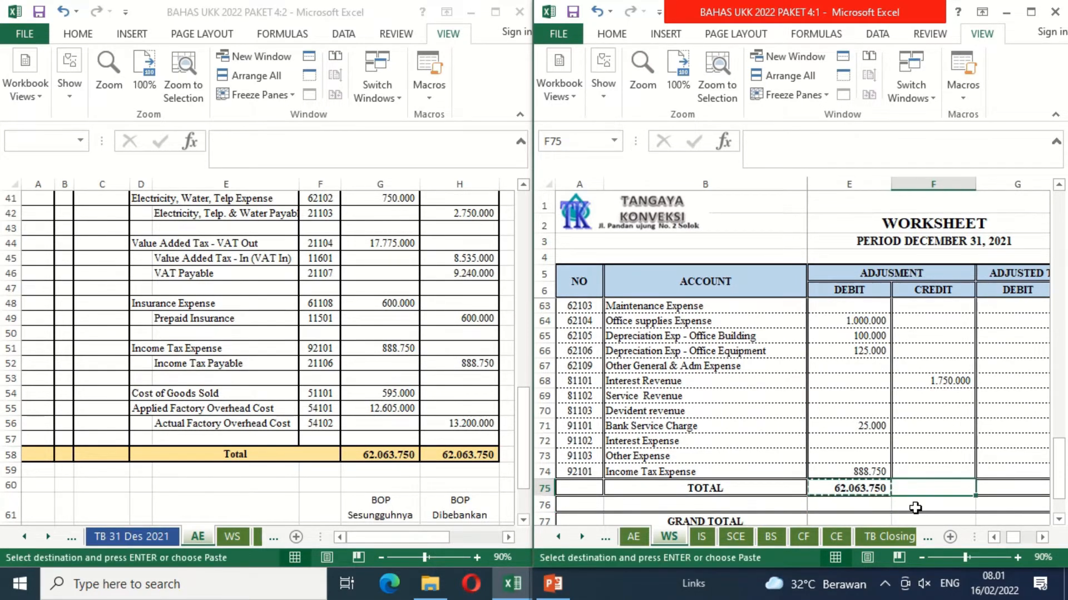
key(ctrl+v)
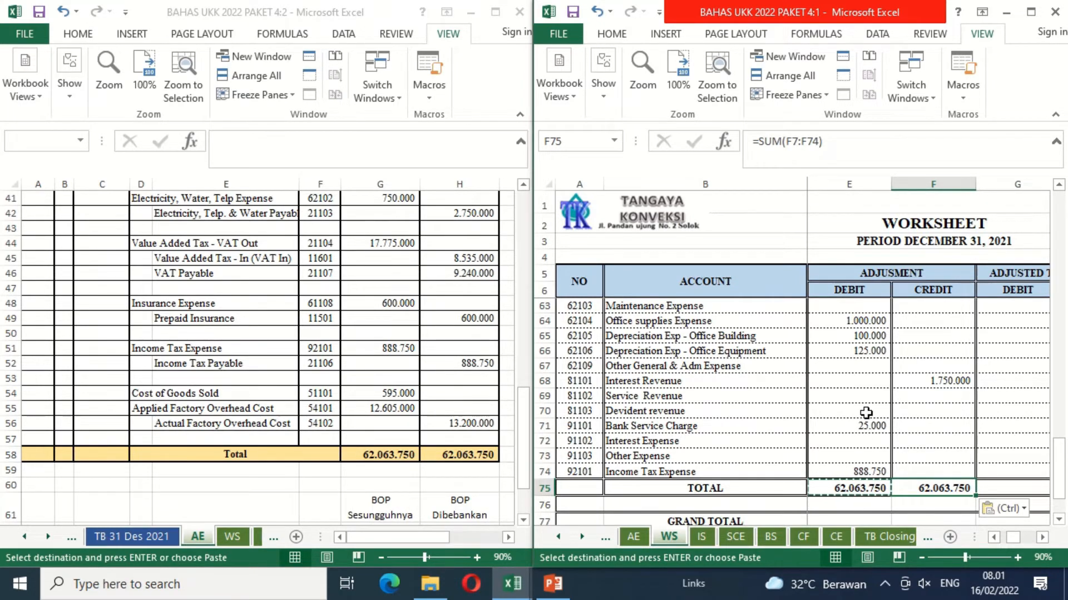
Step: Maximize the window showing the WS sheet and clear the pending copy selection
click(1029, 12)
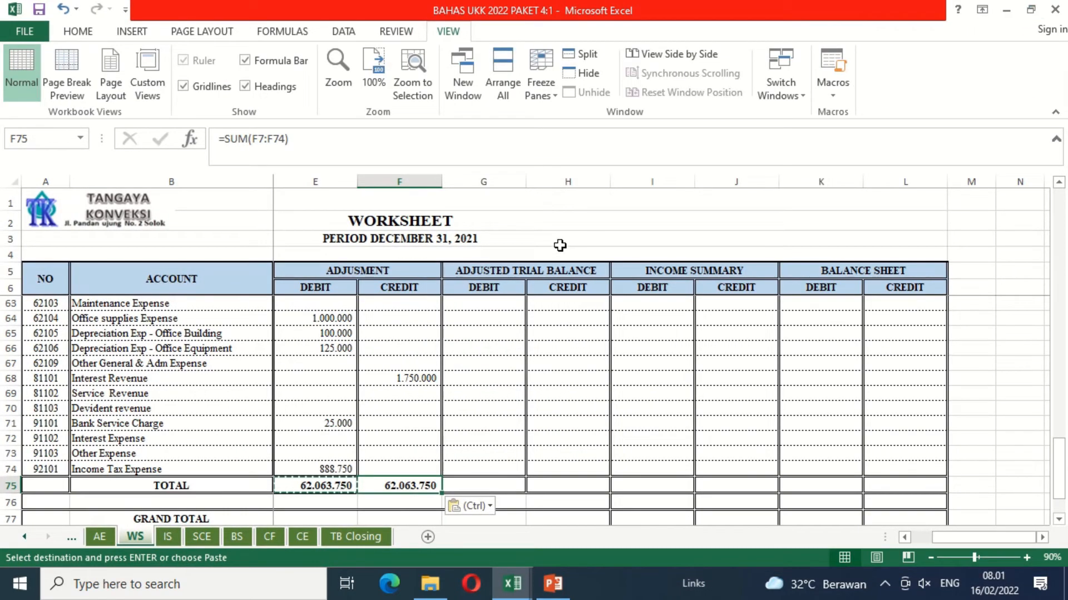
key(Escape)
click(325, 486)
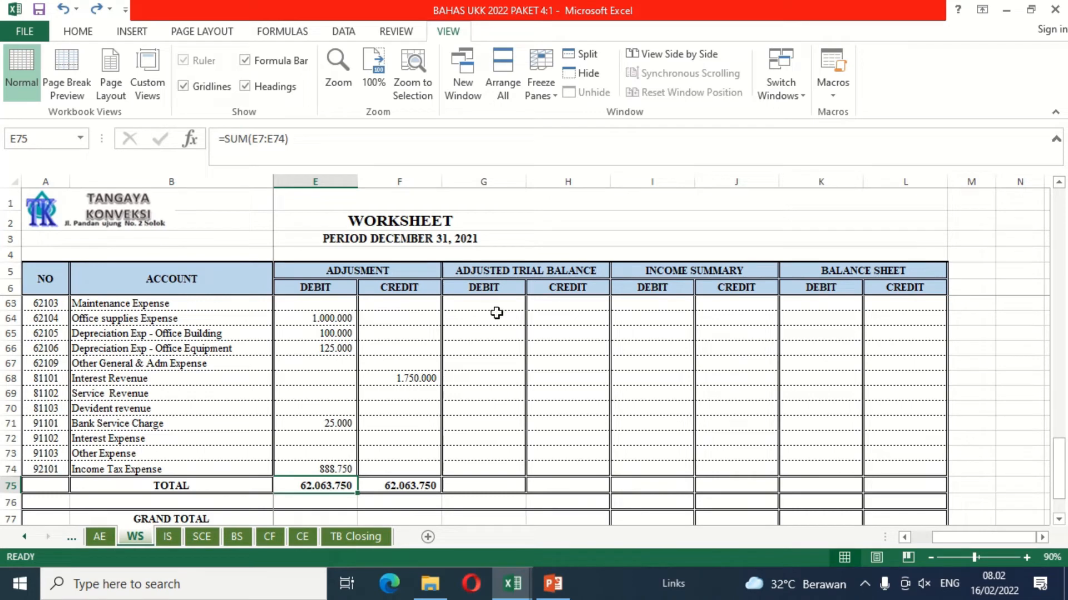
Step: Examine the Cash in Bank row across the Trial Balance, Adjustment and Adjusted Trial Balance columns
click(496, 314)
key(Up)
key(Up)
key(Up)
key(Up)
key(Up)
key(Up)
key(Up)
key(Up)
key(Up)
key(Up)
key(Up)
key(Up)
key(Up)
key(Up)
key(Up)
key(Up)
key(Up)
key(Up)
key(Up)
key(Up)
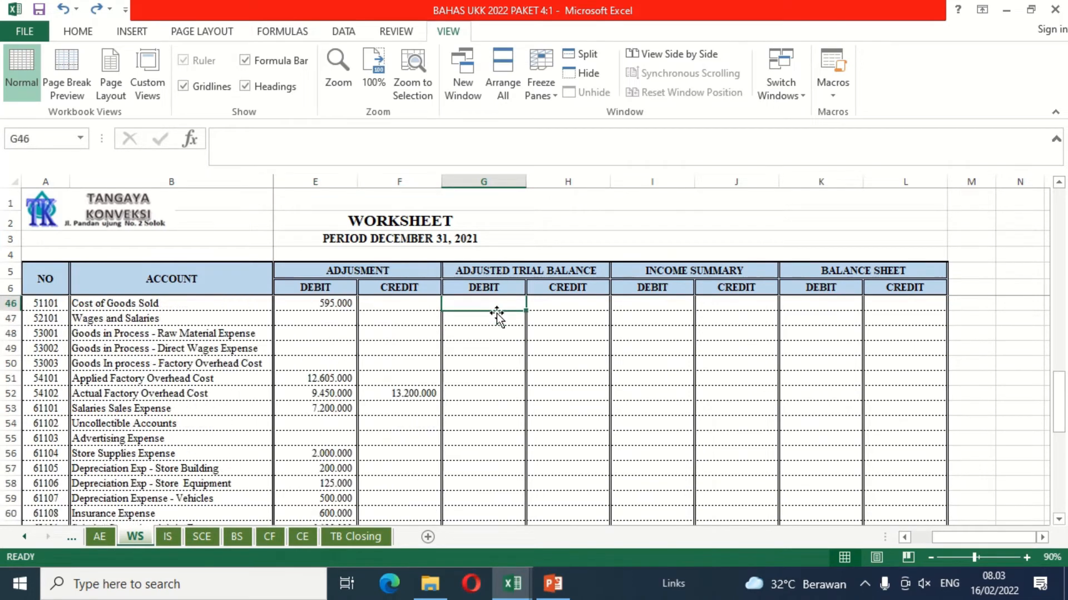
key(Down)
key(Down)
key(Down)
key(Down)
key(Down)
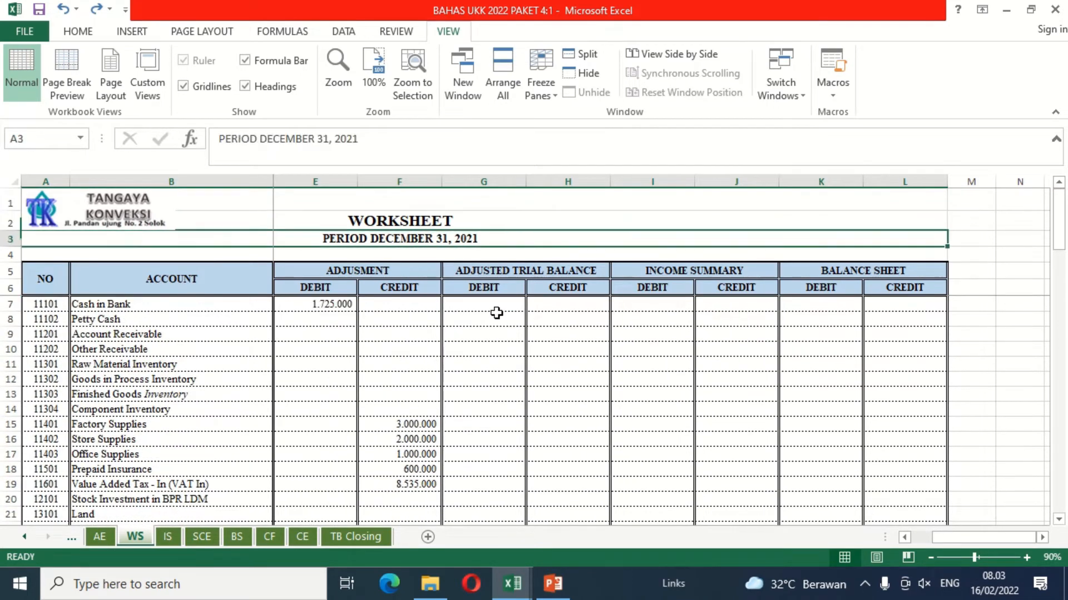
key(Down)
key(Left)
key(Left)
key(Left)
key(Left)
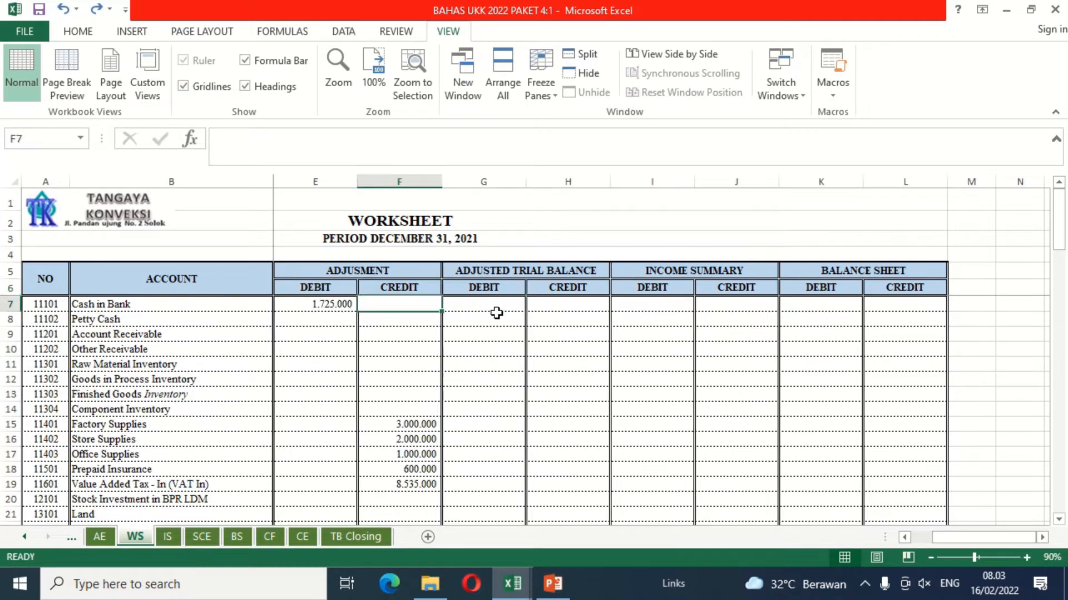
key(Right)
key(Right)
key(Right)
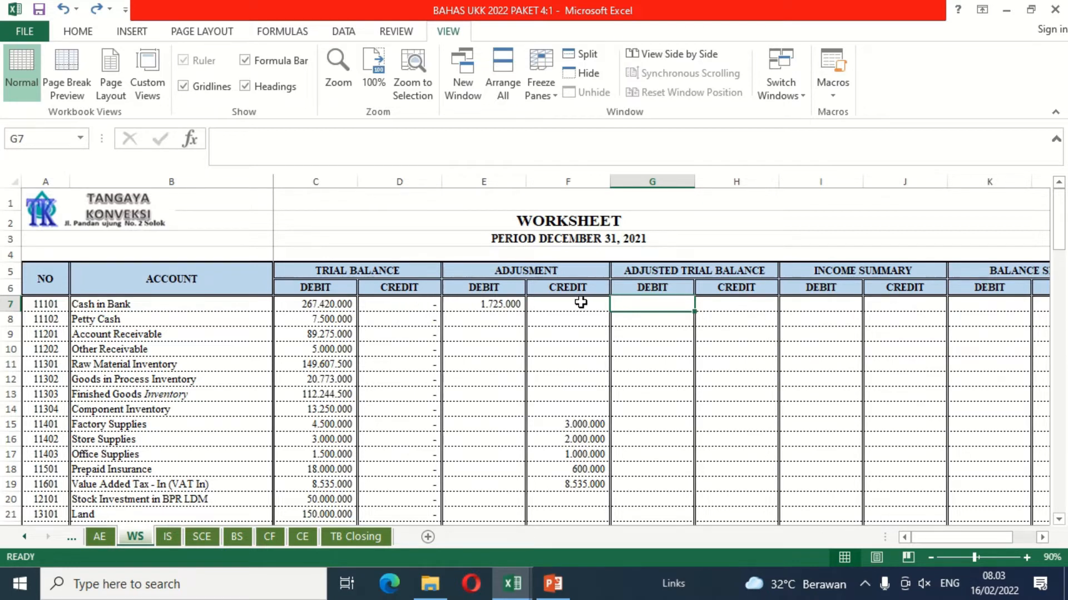
click(719, 306)
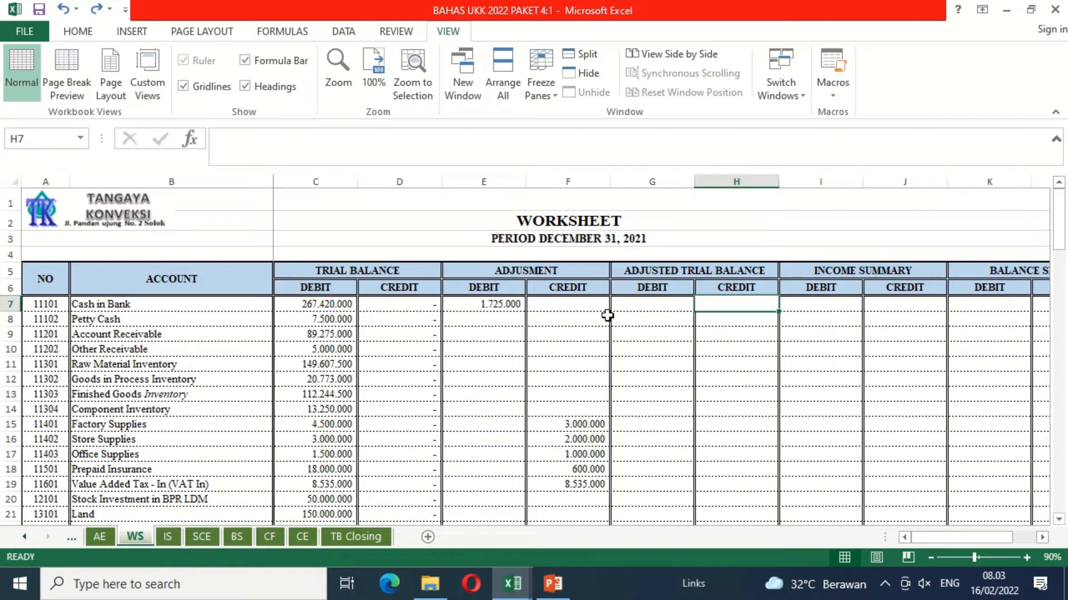
click(648, 308)
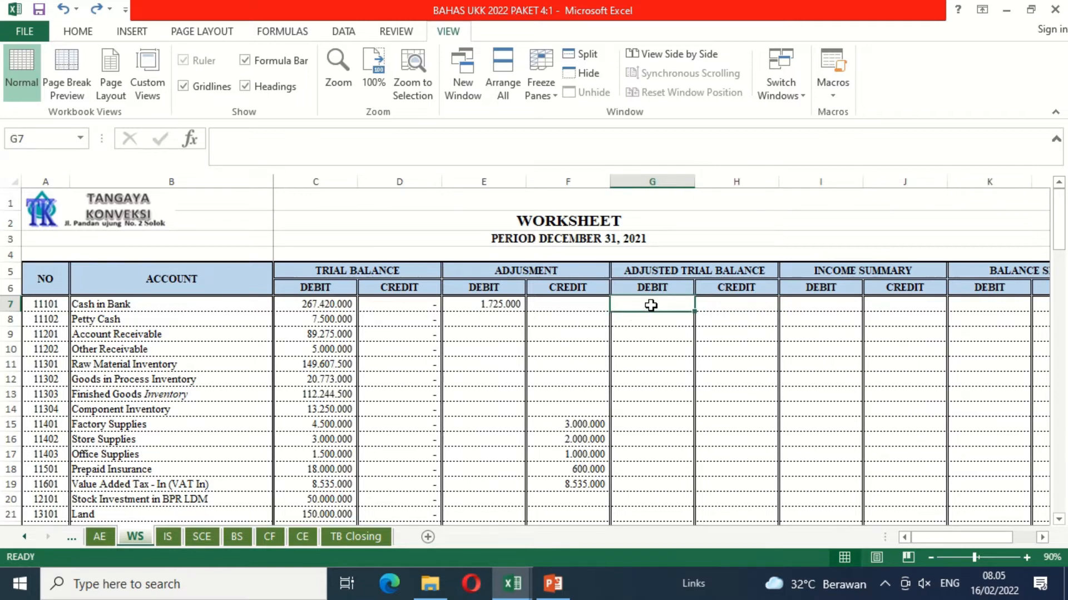
Step: Look through the account rows along the Adjusted Trial Balance debit column and return to G7
key(Down)
key(Down)
key(Down)
key(Down)
key(Down)
key(Down)
key(Down)
key(Down)
key(Down)
key(Down)
key(Down)
key(Down)
key(Down)
key(Down)
key(Down)
key(Down)
key(Down)
key(Down)
key(Down)
key(Down)
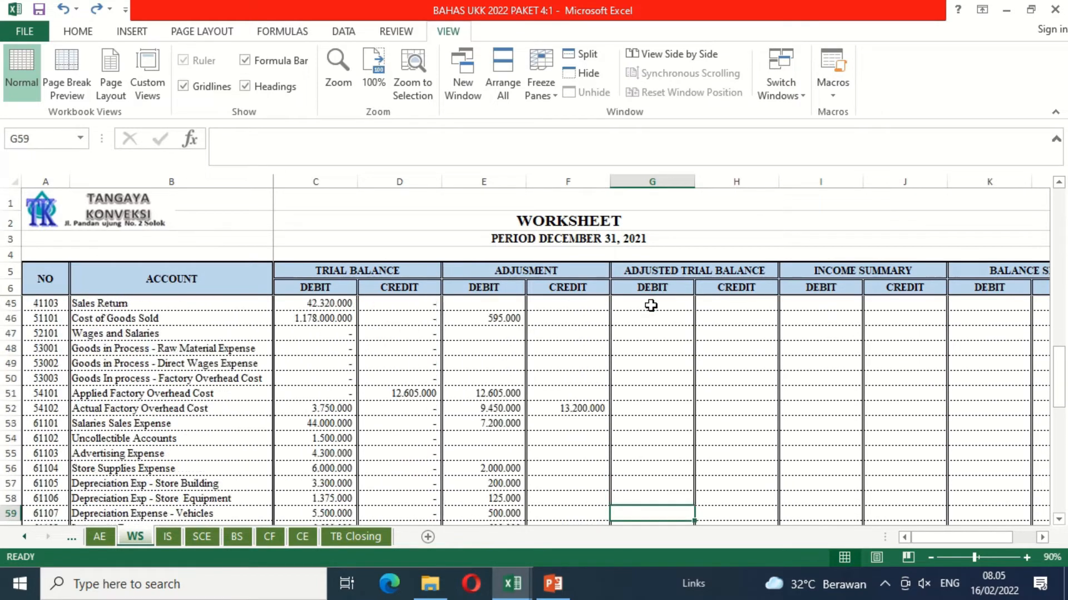
key(Down)
key(Down)
key(Down)
key(Down)
key(Down)
key(Down)
key(Down)
key(Down)
key(Down)
key(Down)
key(Down)
key(Down)
key(Down)
key(Up)
key(Up)
key(Up)
key(Up)
key(Up)
key(Up)
key(Up)
key(Up)
key(Up)
key(Up)
key(Up)
key(Up)
key(Up)
key(Up)
key(Up)
key(Up)
key(Up)
key(Up)
key(Up)
key(Up)
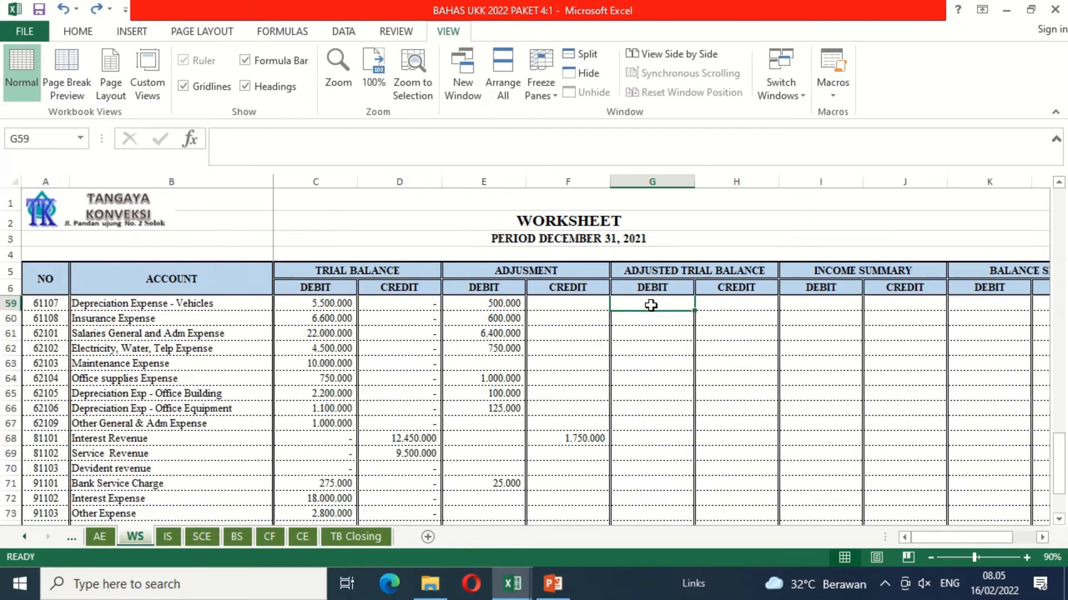
key(Up)
key(Up)
key(Up)
key(Up)
key(Up)
key(Up)
key(Up)
key(Up)
key(Up)
key(Up)
key(Up)
key(Up)
key(Up)
key(Up)
key(Up)
key(Up)
key(Up)
key(Up)
key(Up)
key(Up)
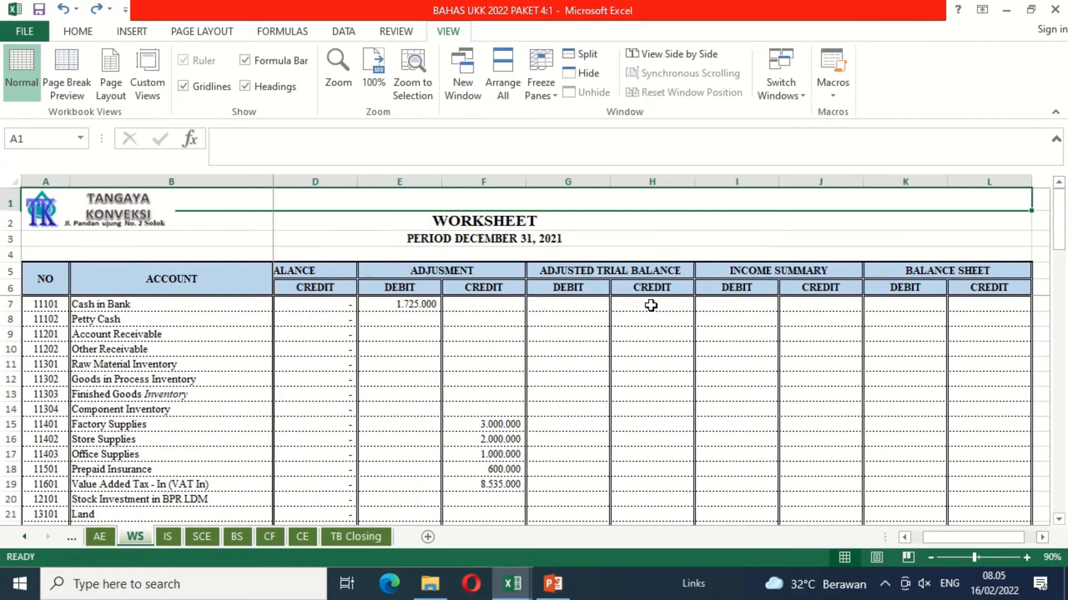
key(Down)
key(Down)
key(Down)
key(Down)
key(Down)
key(Down)
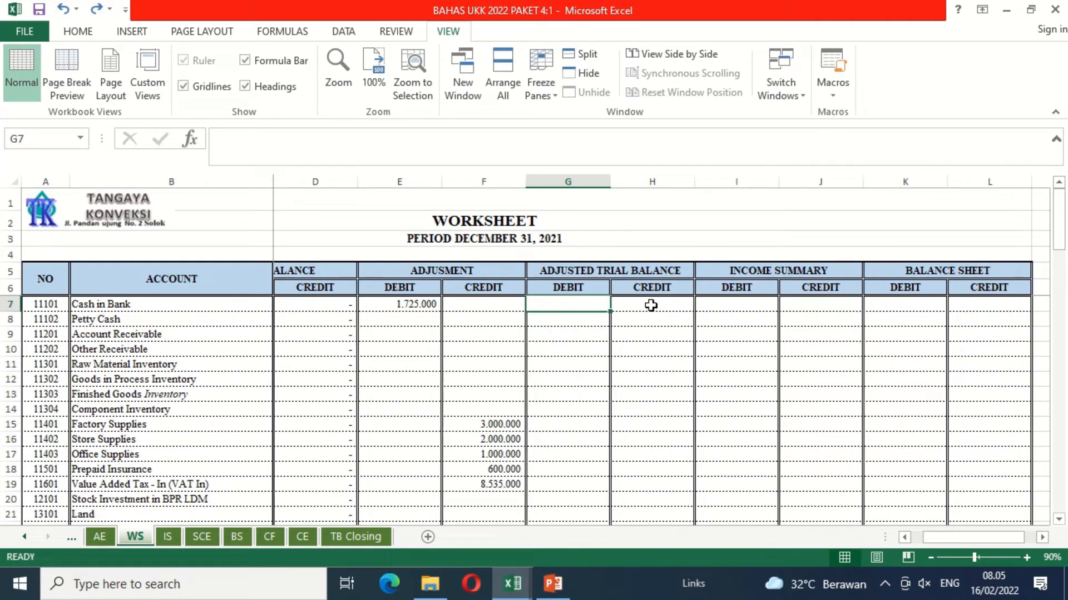
Step: Start an IF formula in G7 for the Cash in Bank adjusted debit, with the test beginning C7+E7-D7-F7>
key(Left)
key(Left)
key(Left)
key(Left)
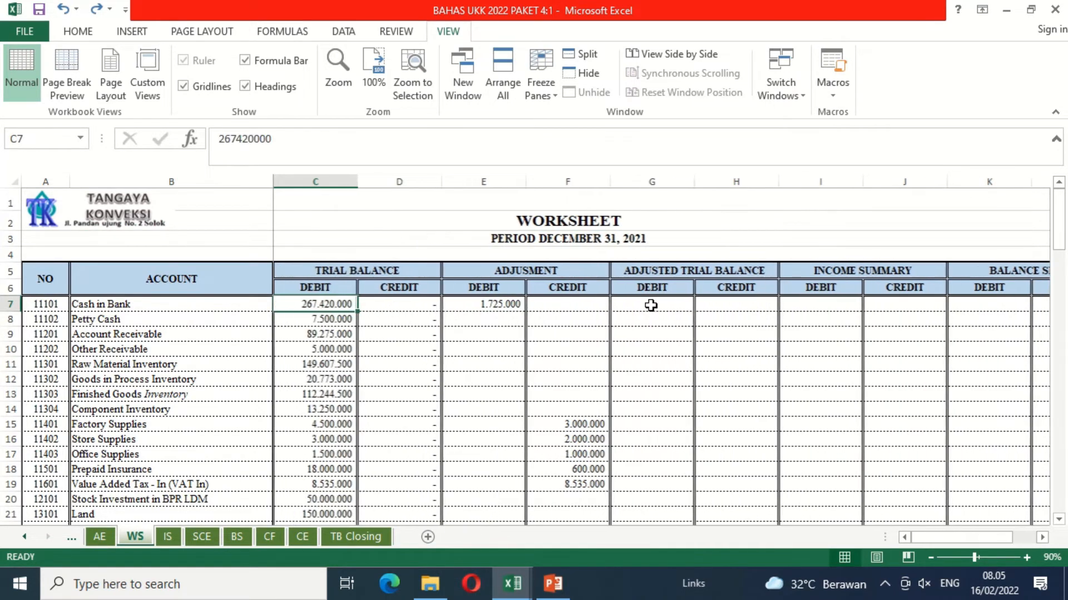
key(Right)
key(Right)
key(Right)
key(Right)
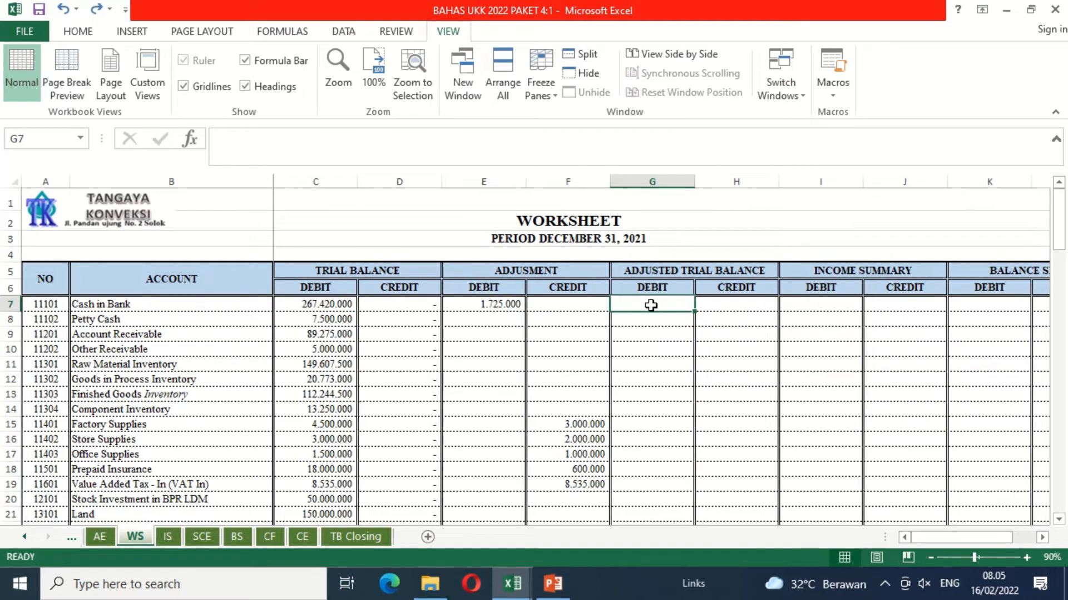
text(=)
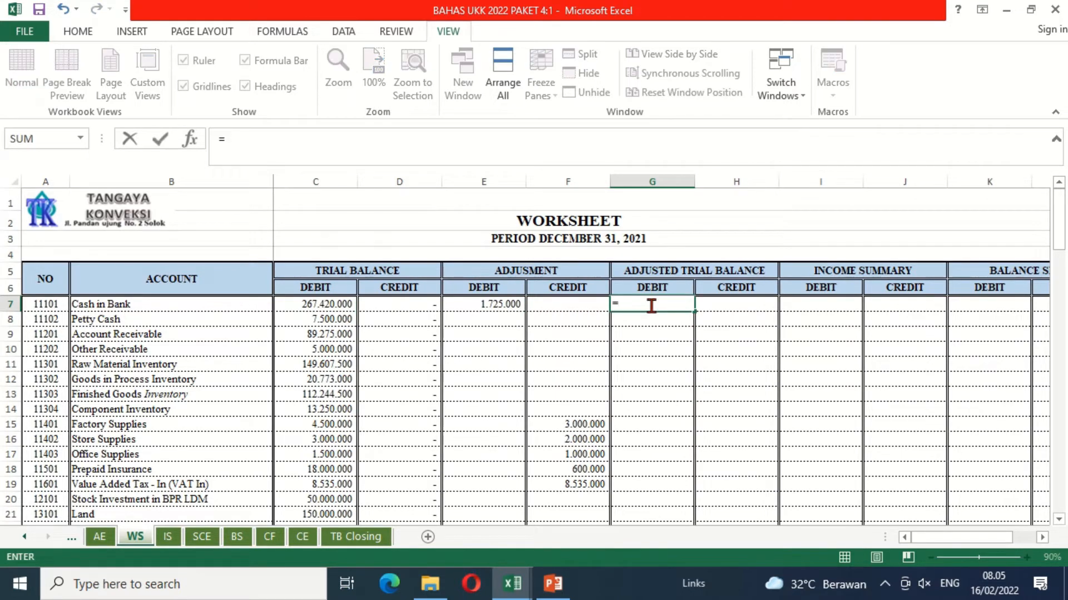
text(if()
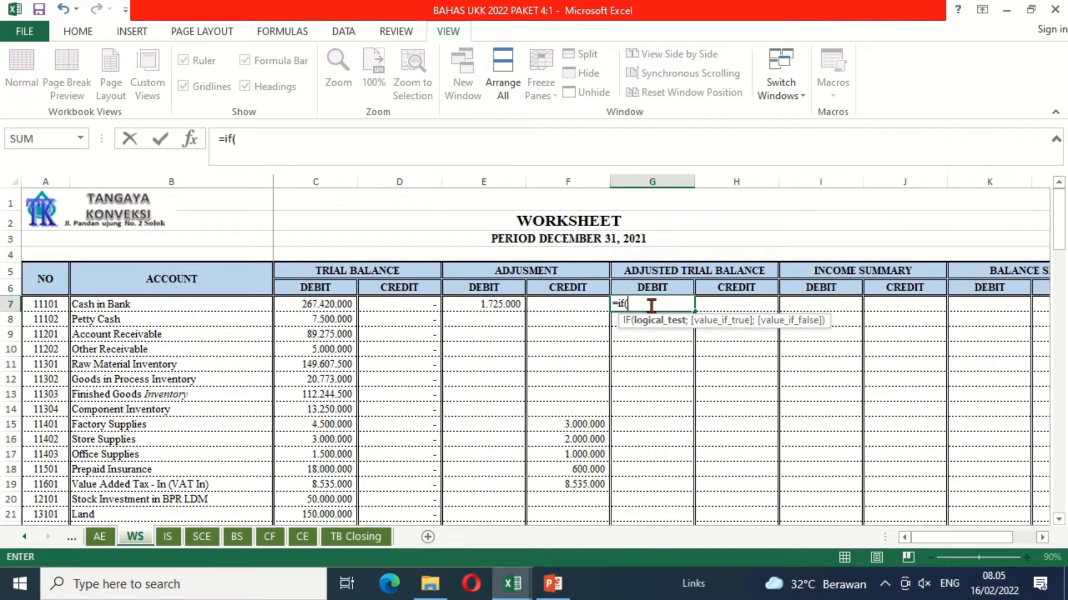
click(332, 305)
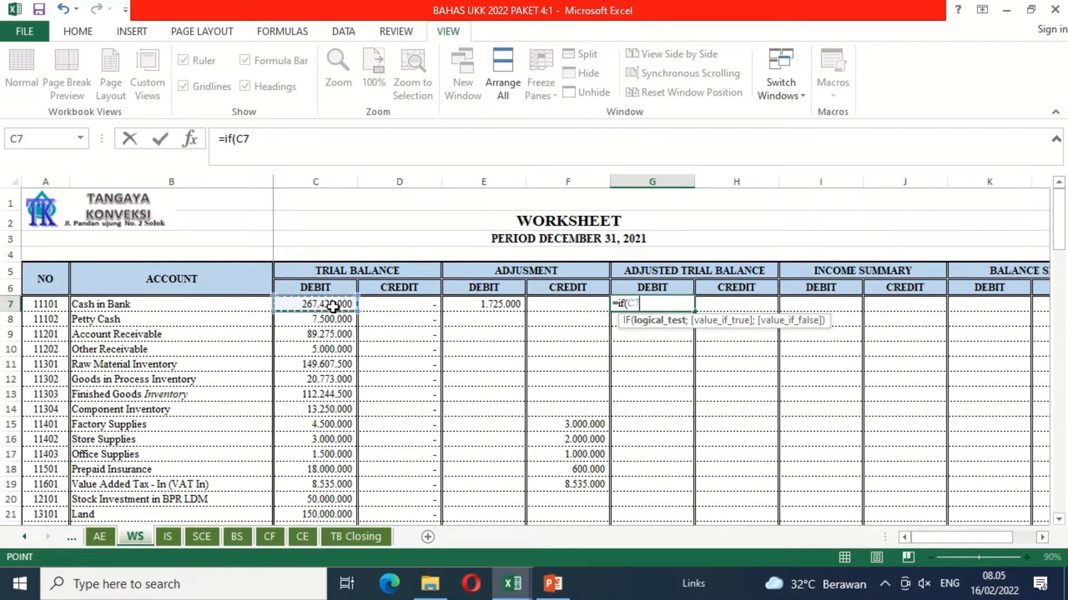
text(+)
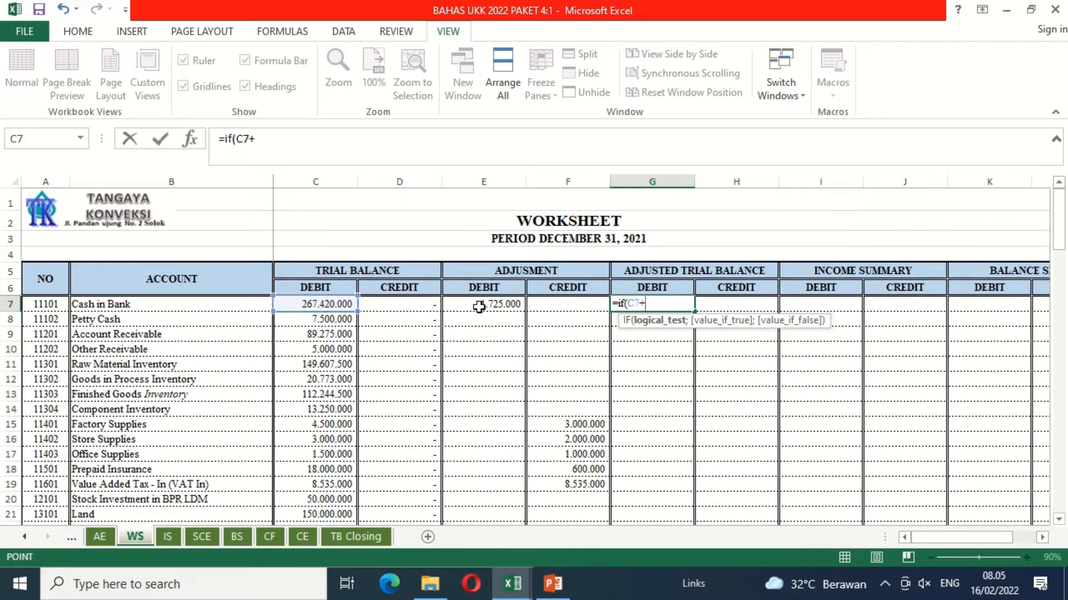
click(480, 307)
text(-)
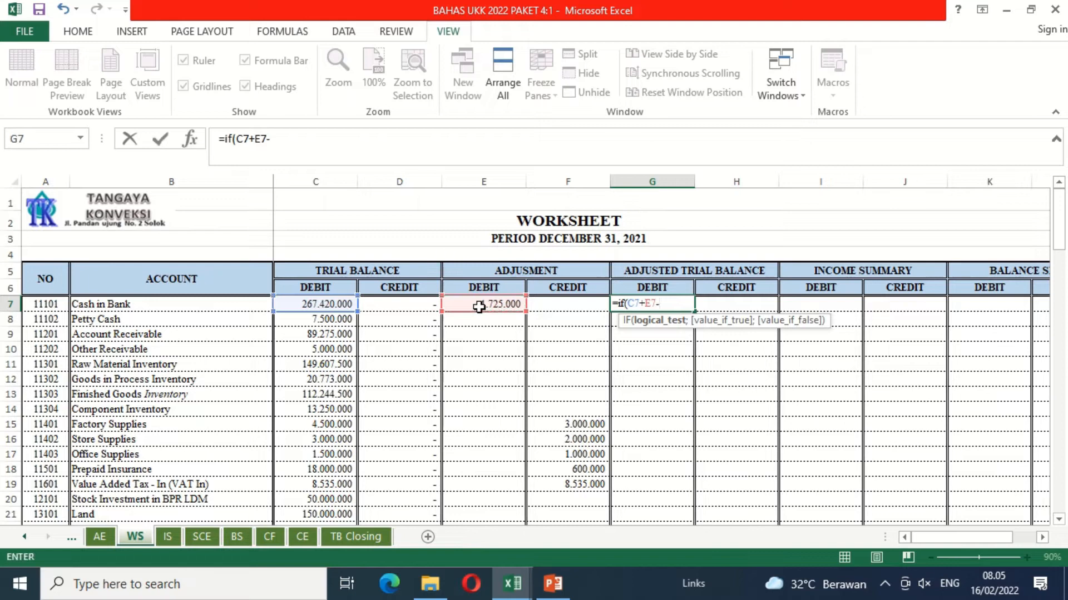
click(414, 304)
text(-)
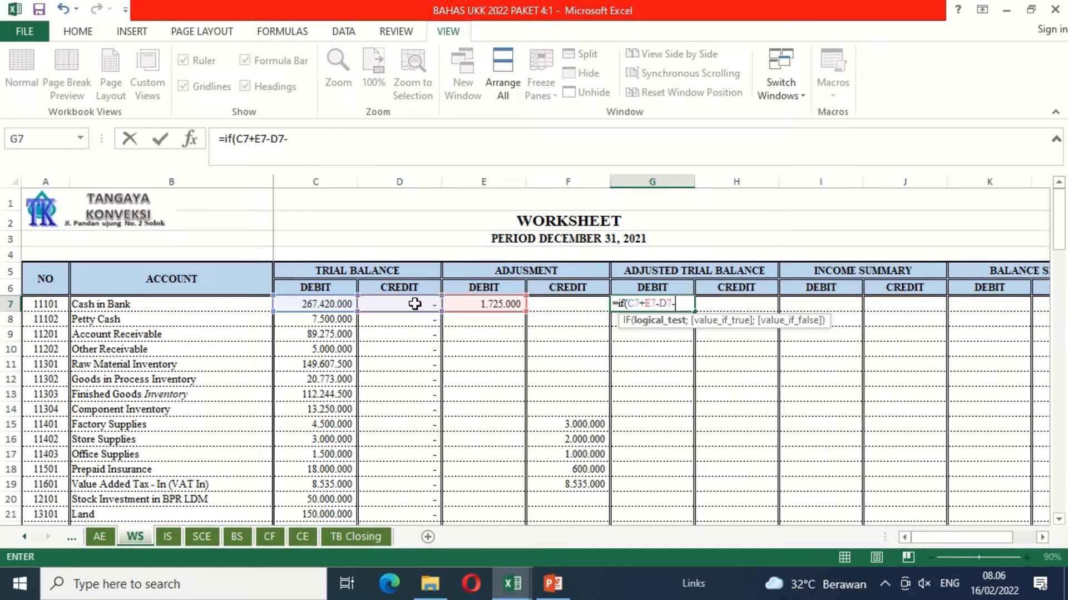
click(541, 304)
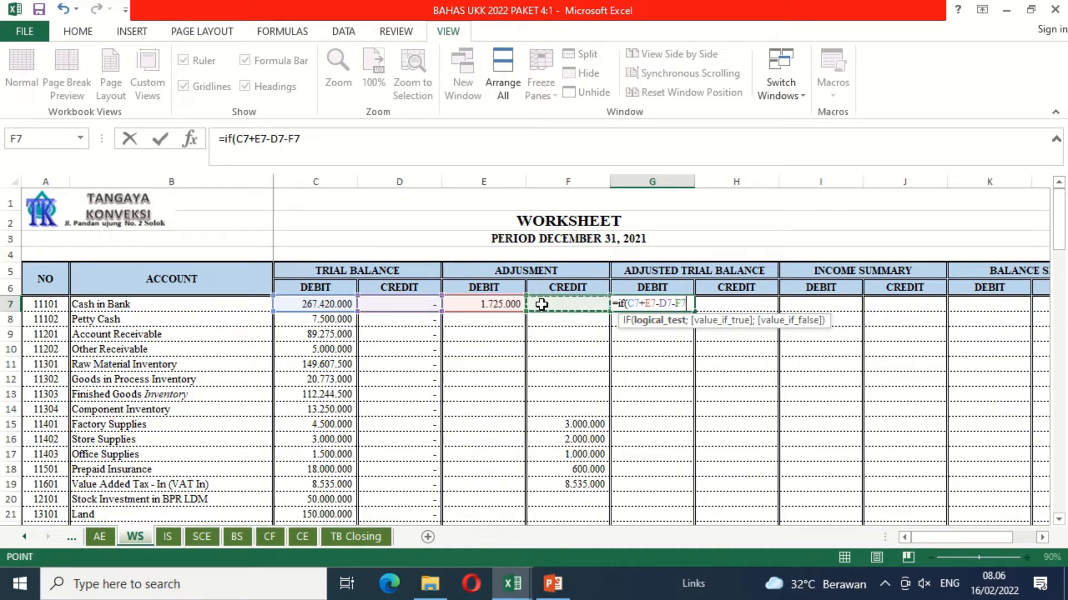
text(>)
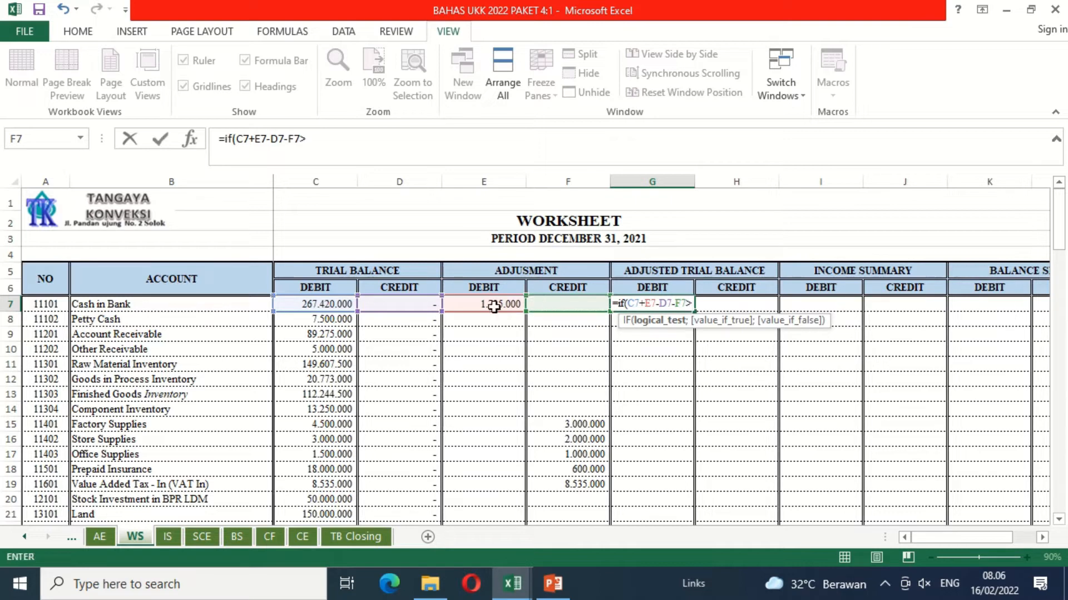
Step: Complete the logical test of the G7 formula by comparing against D7+F7-C7-E7
click(406, 306)
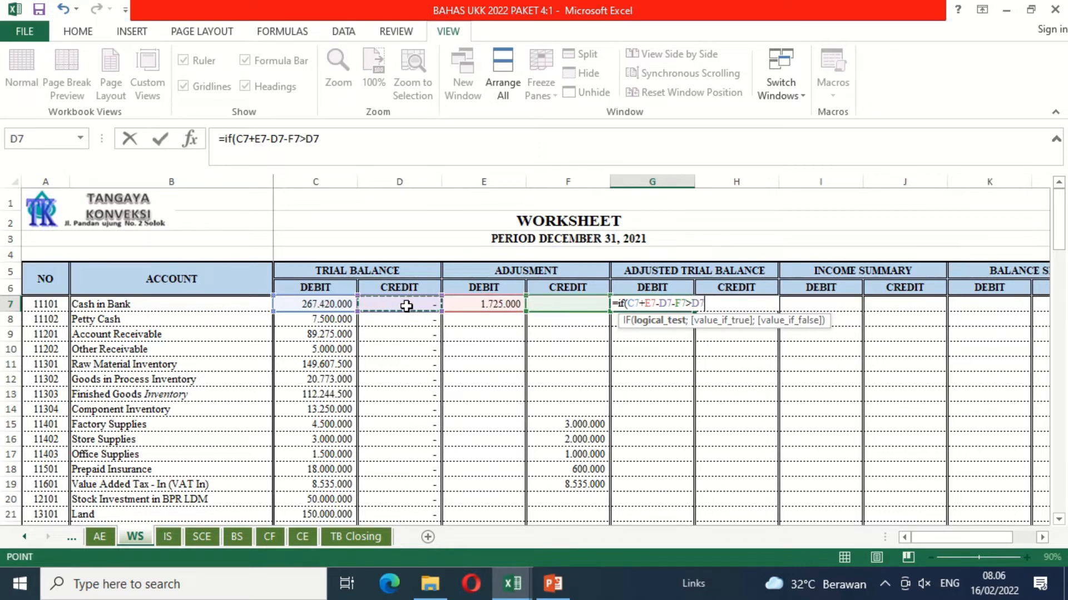
text(+)
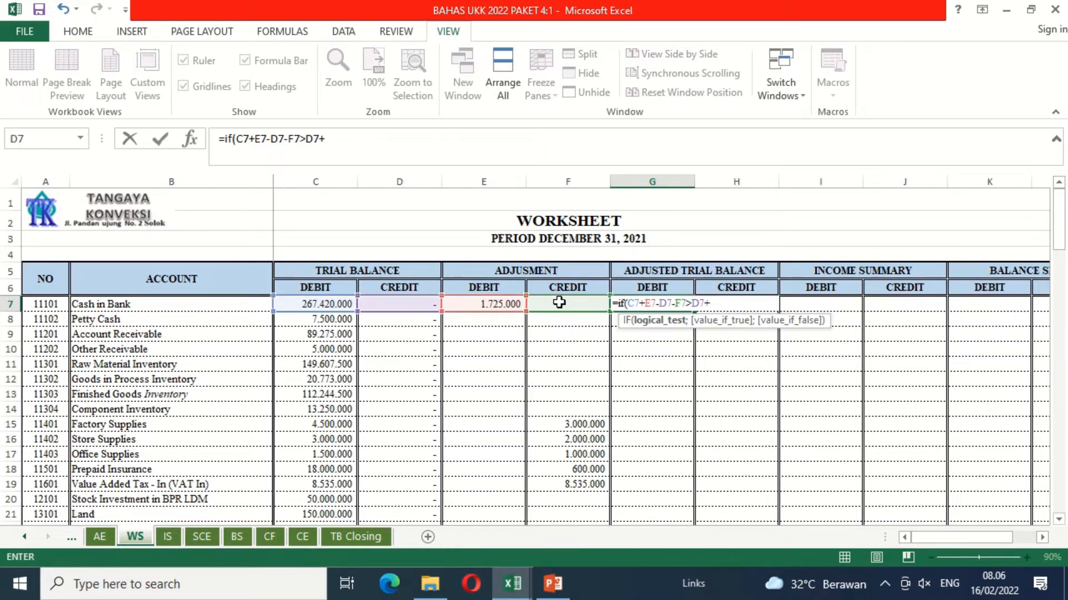
click(559, 303)
text(-)
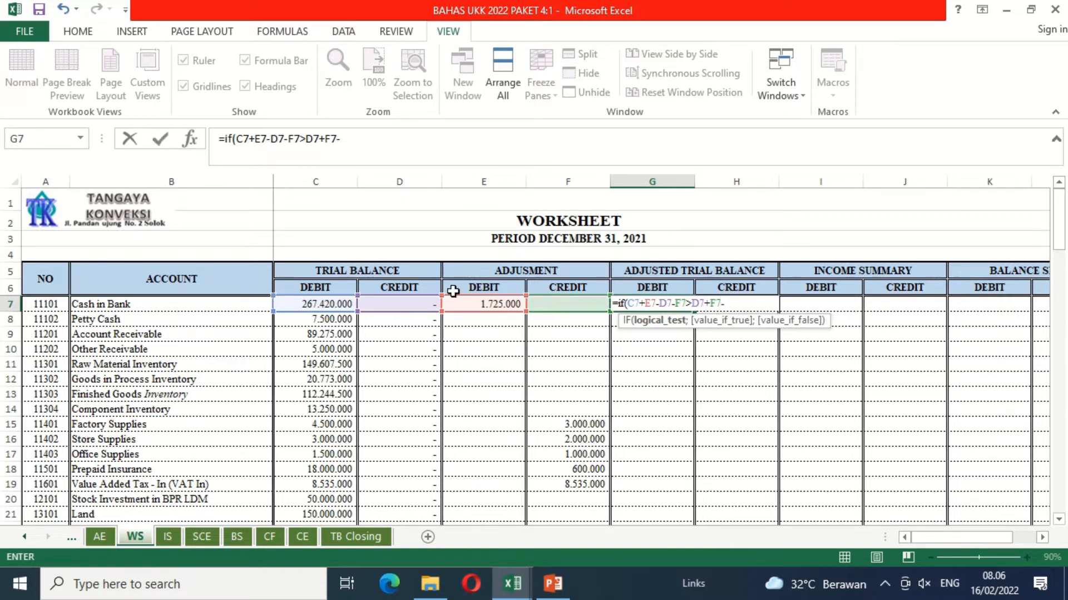
click(328, 305)
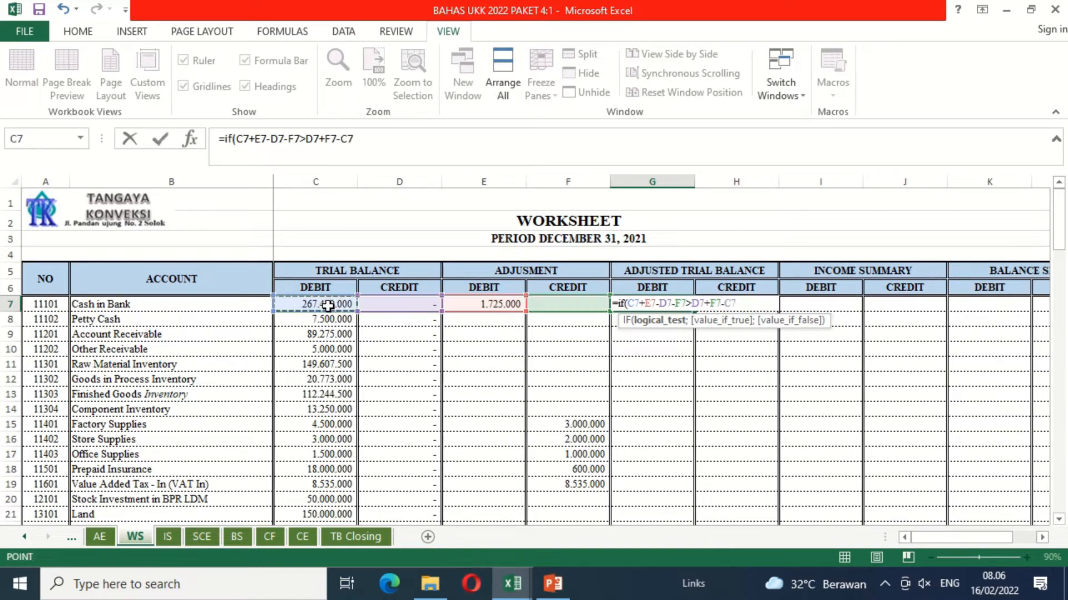
text(-)
click(481, 303)
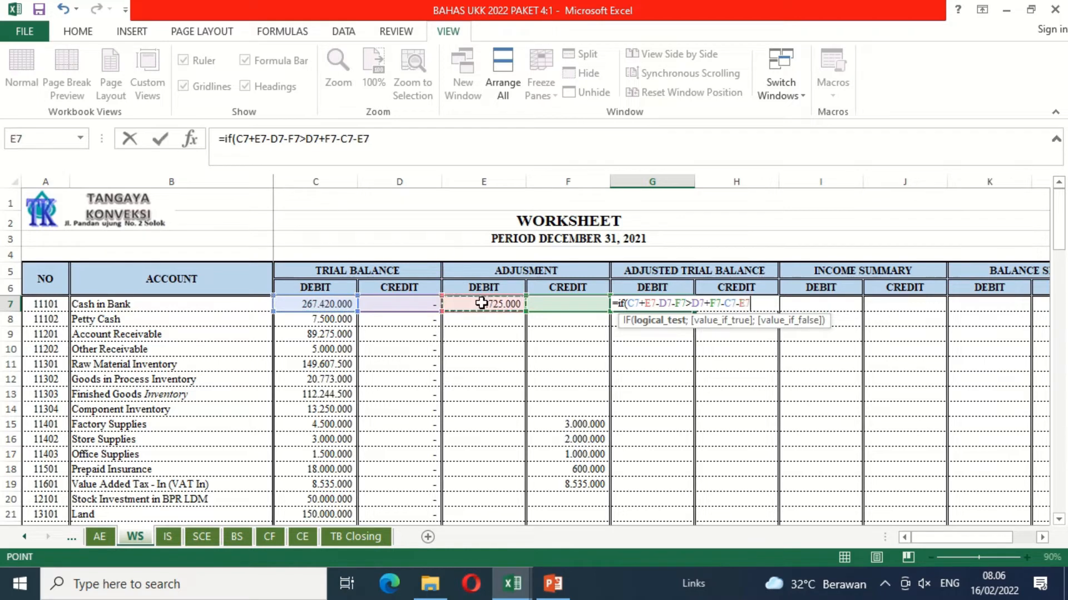
text(;)
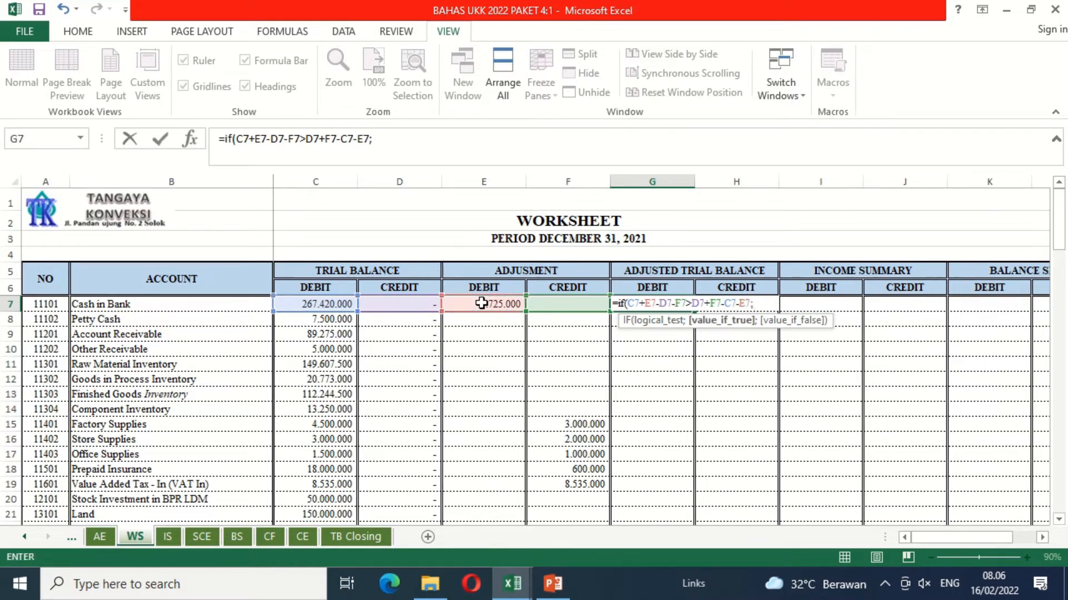
Step: Finish the G7 IF formula with C7+E7-D7-F7 as the true value and 0 as the false value
click(312, 303)
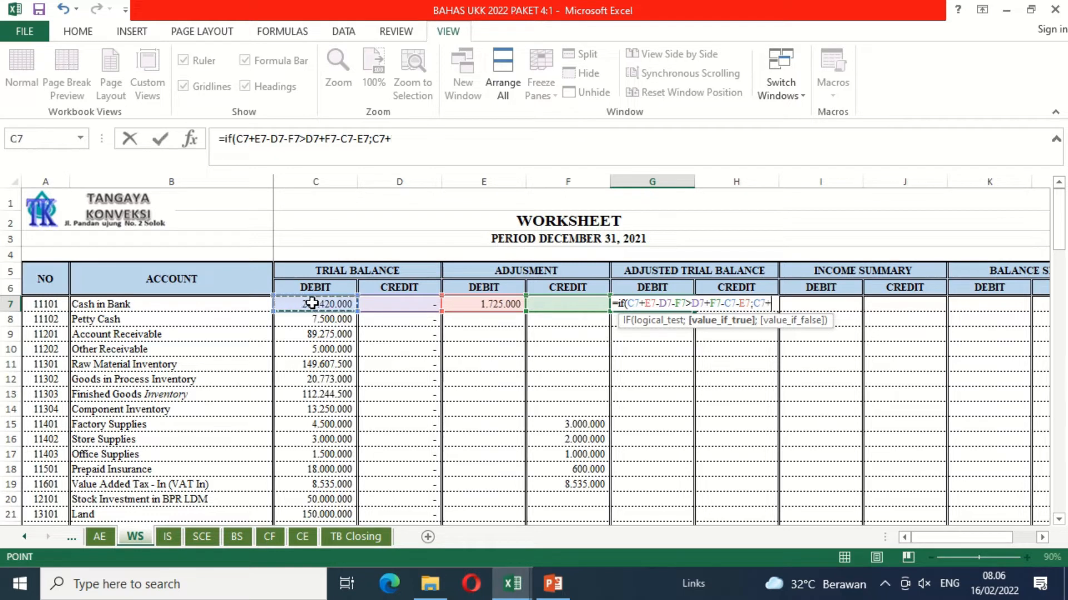
click(466, 303)
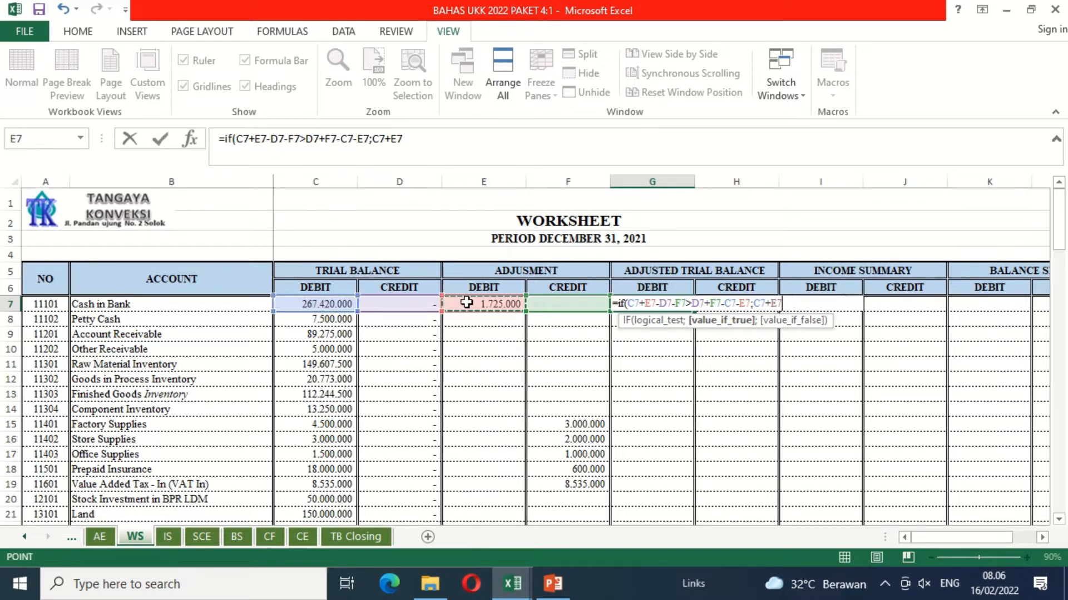
text(-)
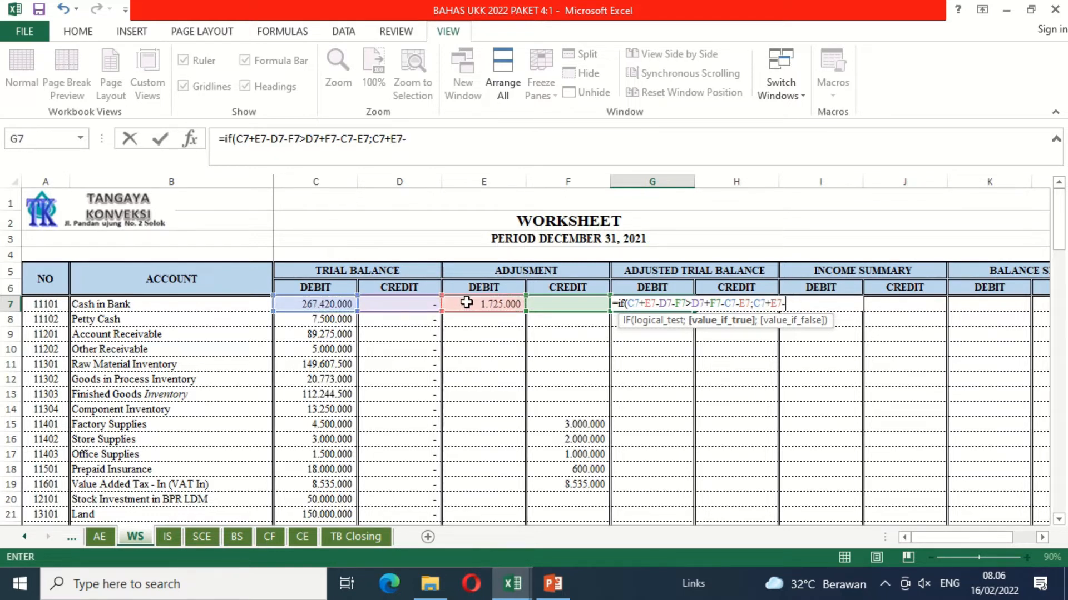
click(414, 302)
text(-)
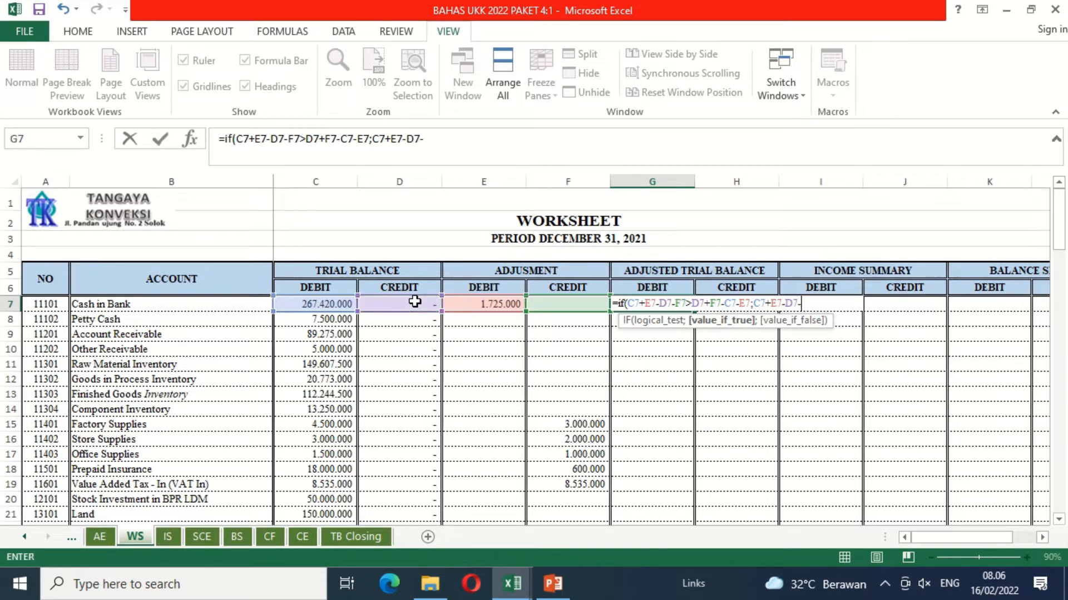
click(567, 302)
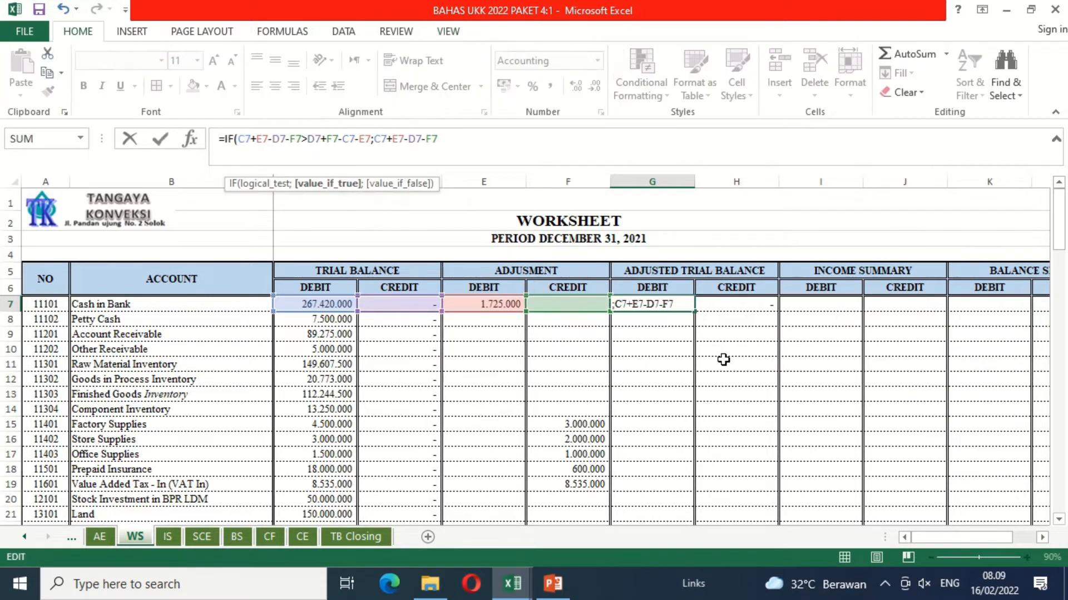
text(;)
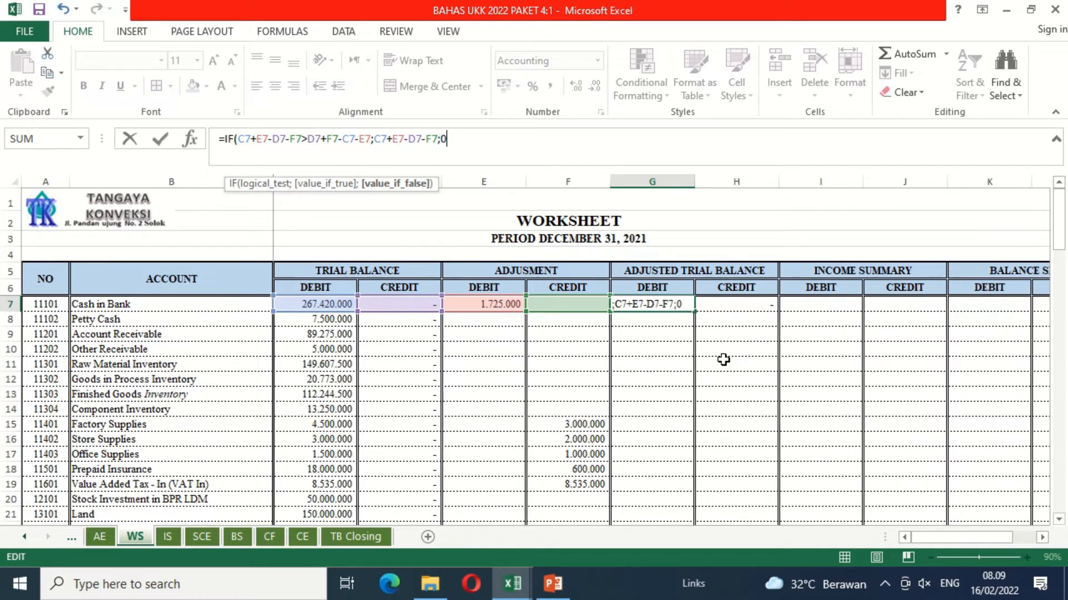
text(0)
key(Return)
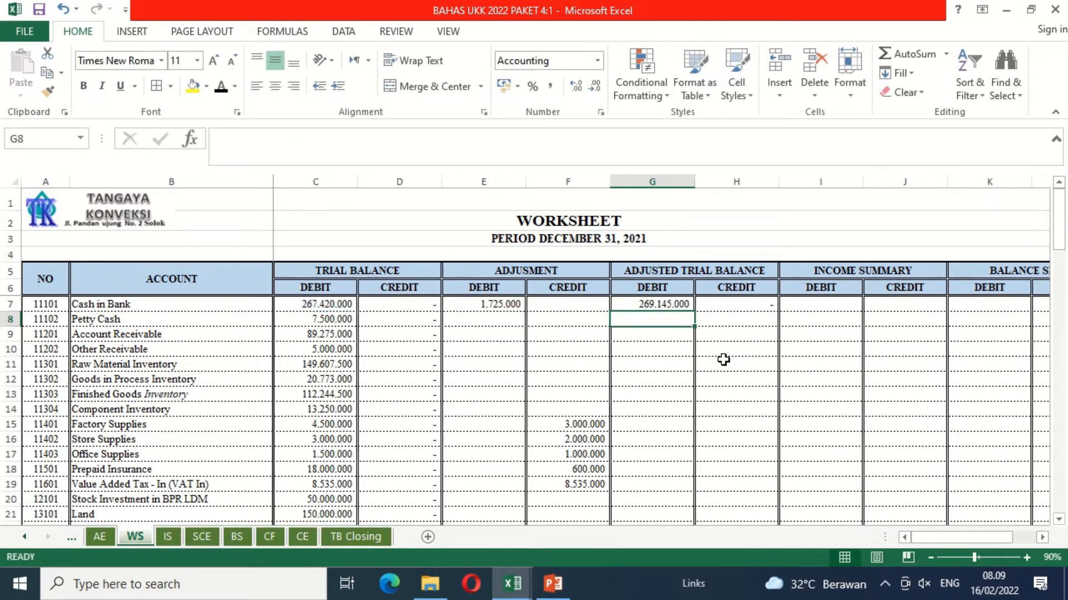
Step: Start an IF formula in H7 for the Cash in Bank adjusted credit, with the test beginning D7+F7-C7-E7>
key(Up)
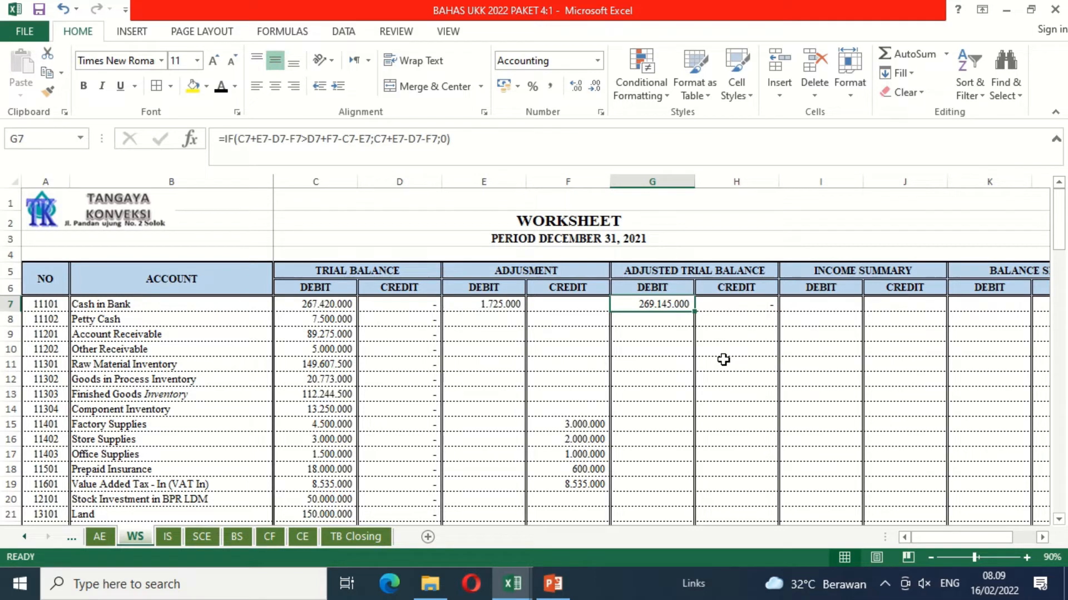
key(Right)
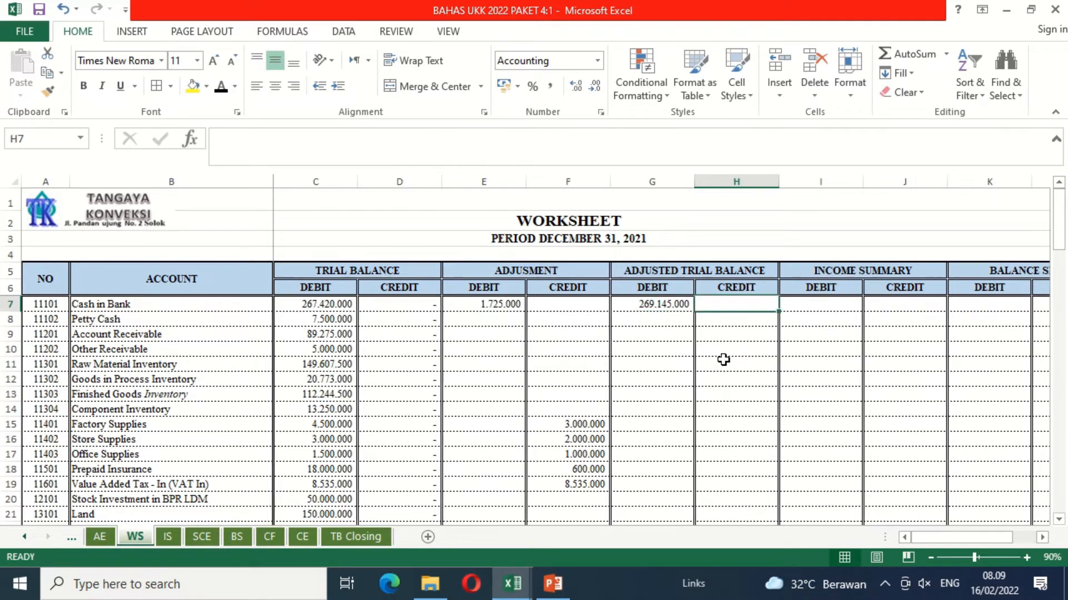
text(=if()
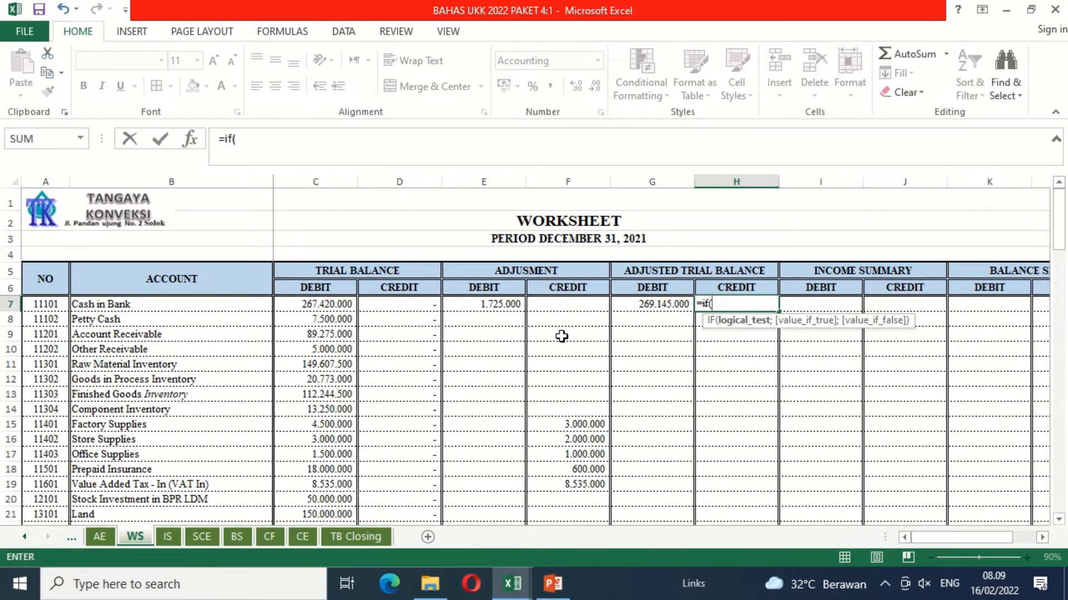
click(408, 305)
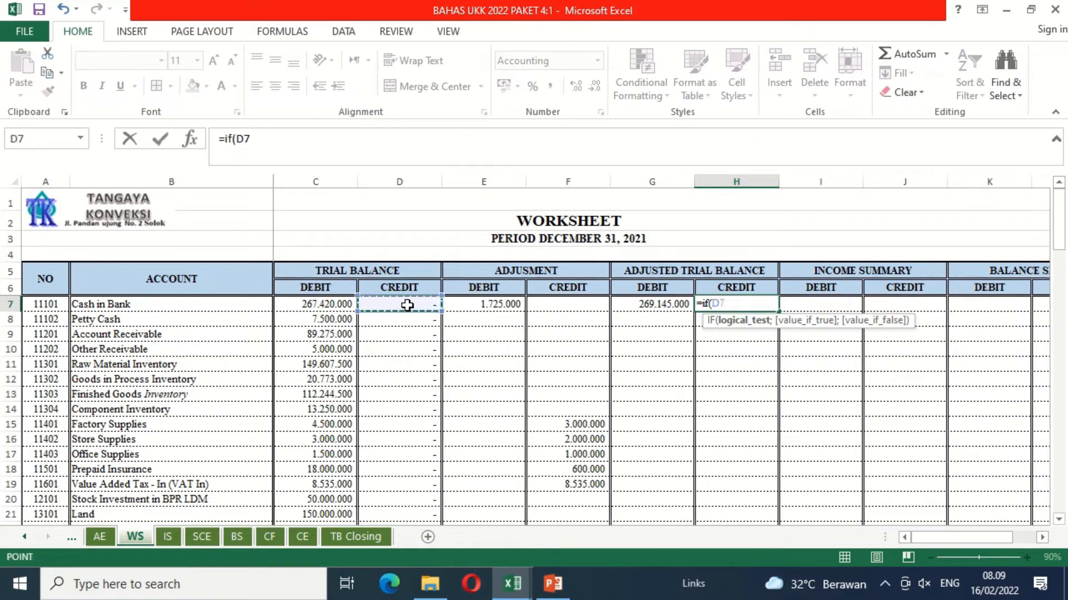
text(+)
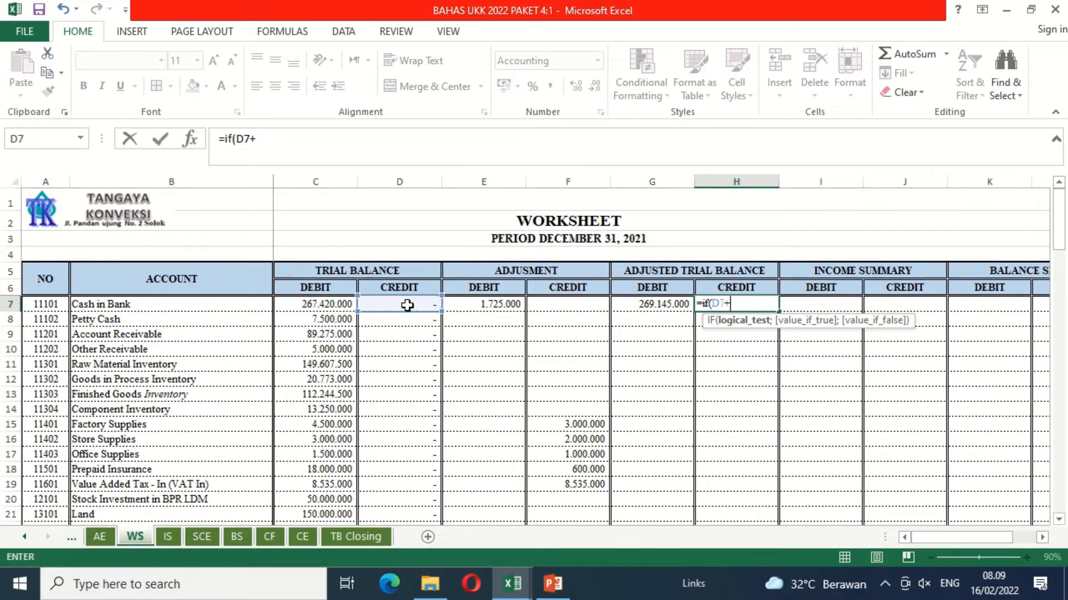
click(565, 305)
text(-)
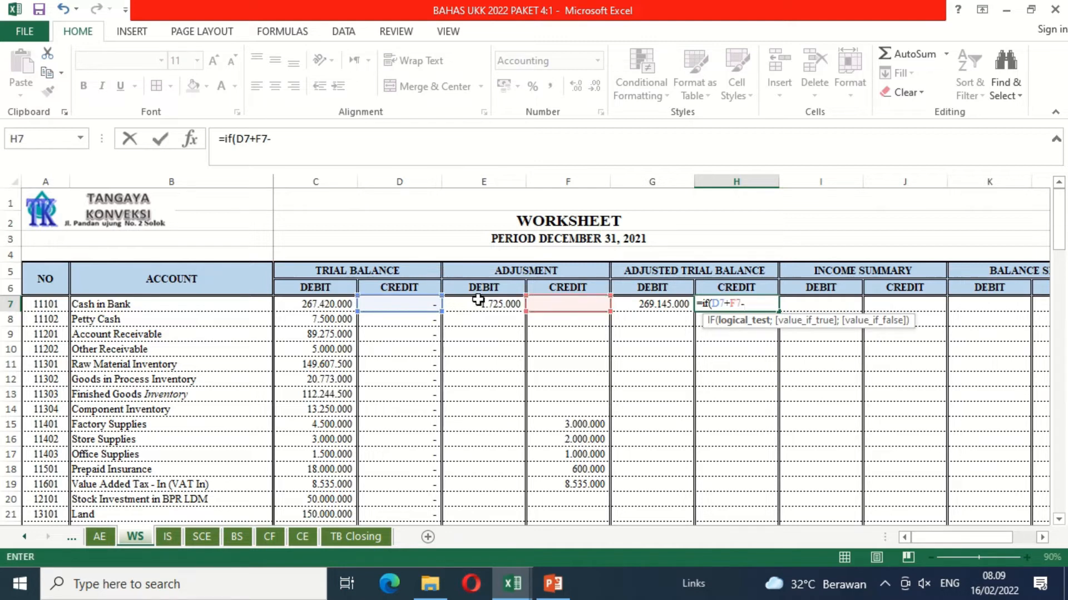
click(336, 302)
text(-)
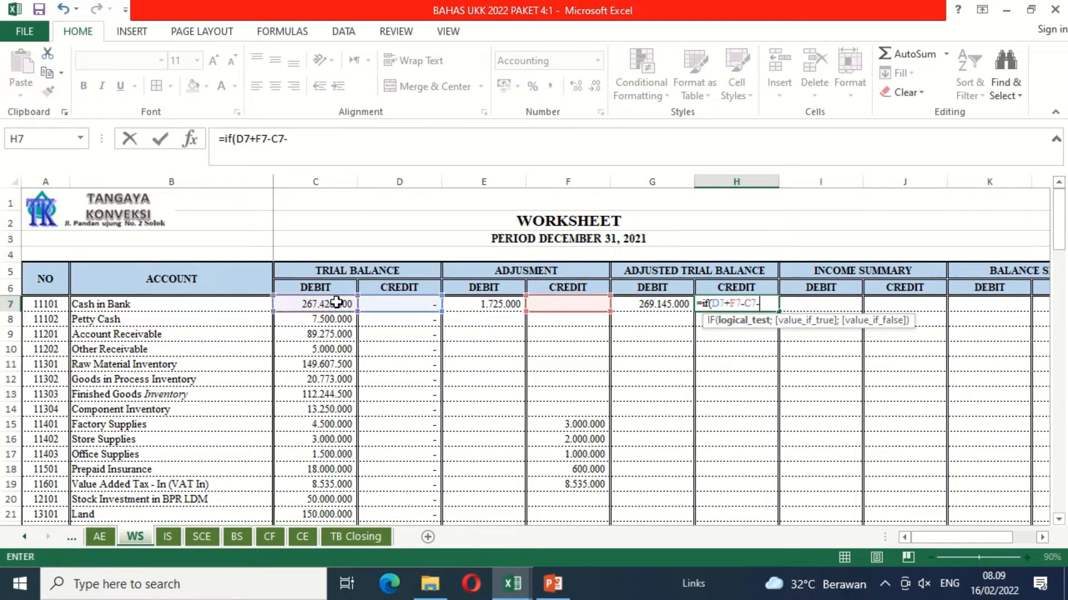
click(471, 306)
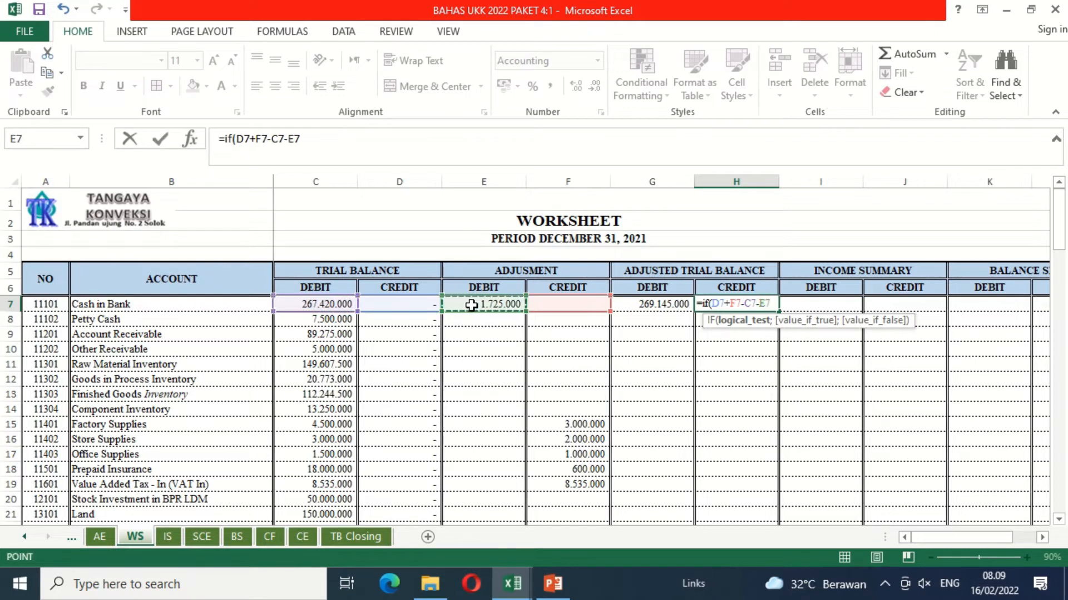
text(>)
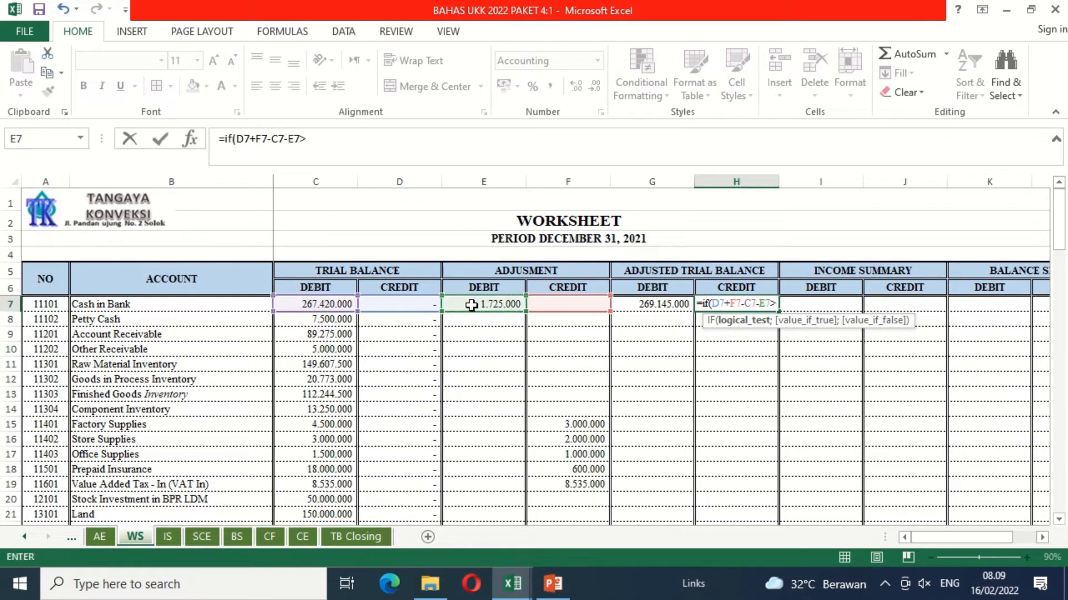
Step: Complete the logical test of the H7 formula by comparing against C7+E7-D7-F7
click(321, 303)
text(+)
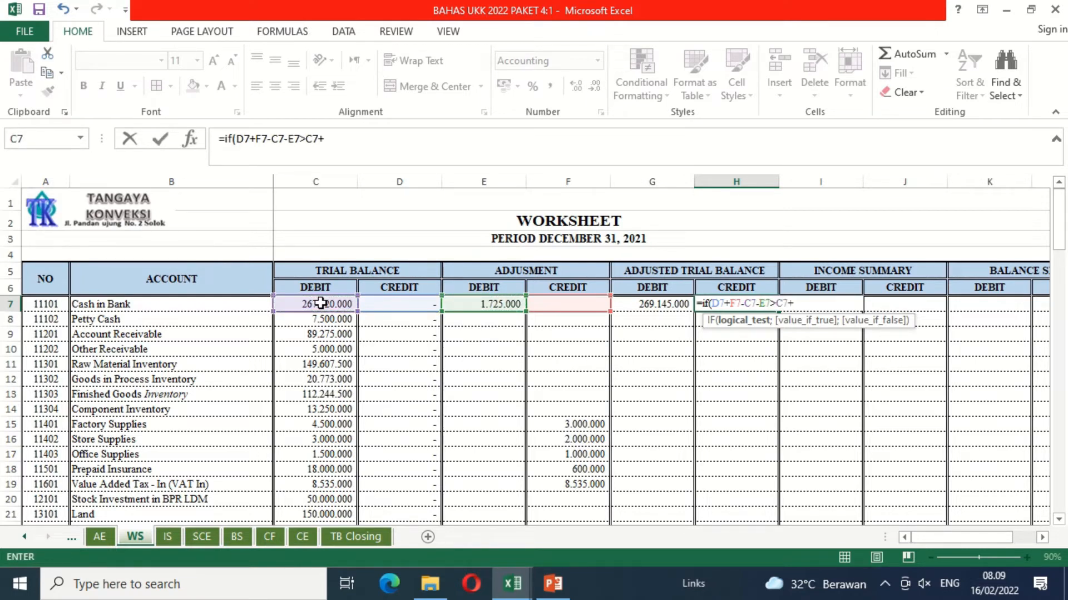
click(469, 303)
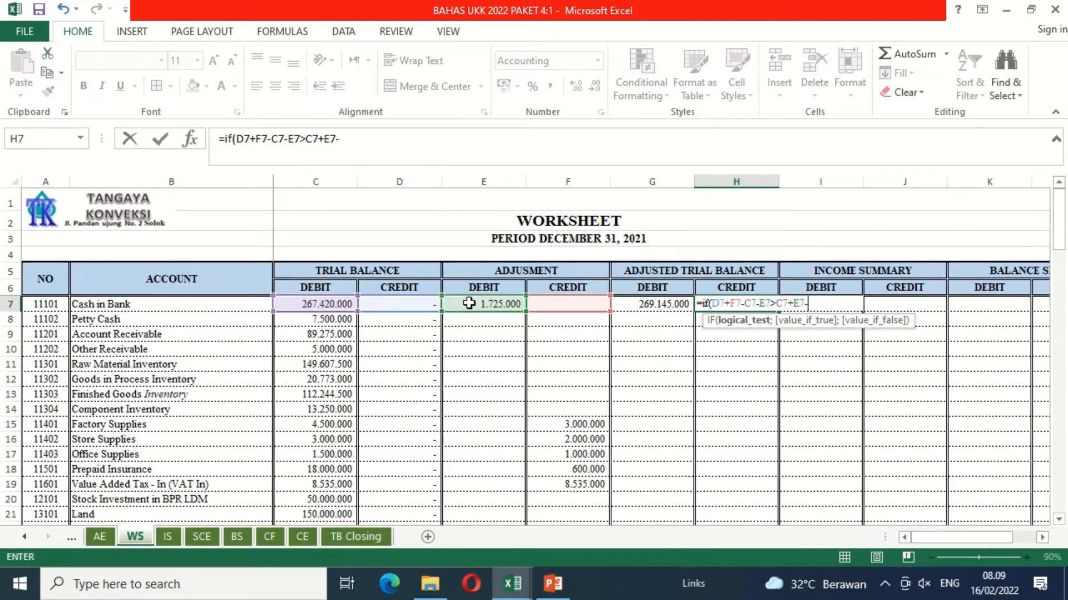
text(-)
click(418, 304)
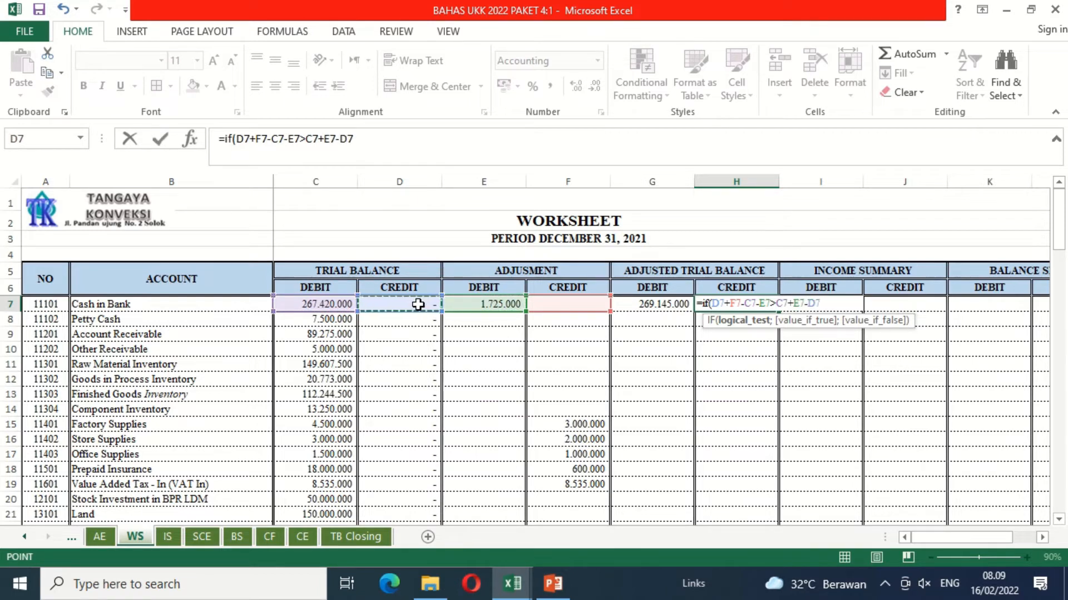
text(-)
click(562, 307)
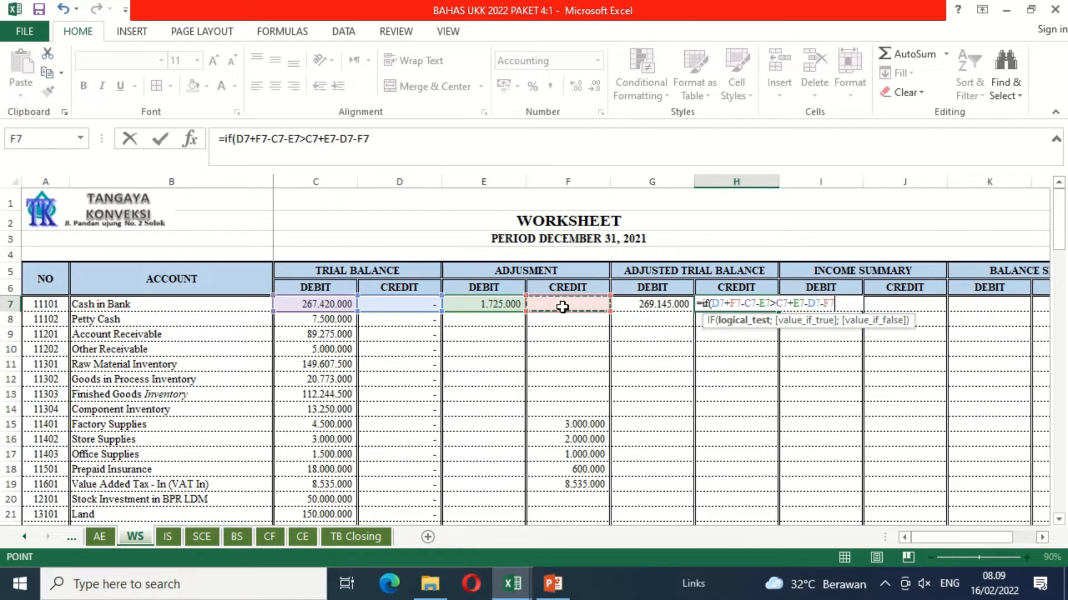
text(;)
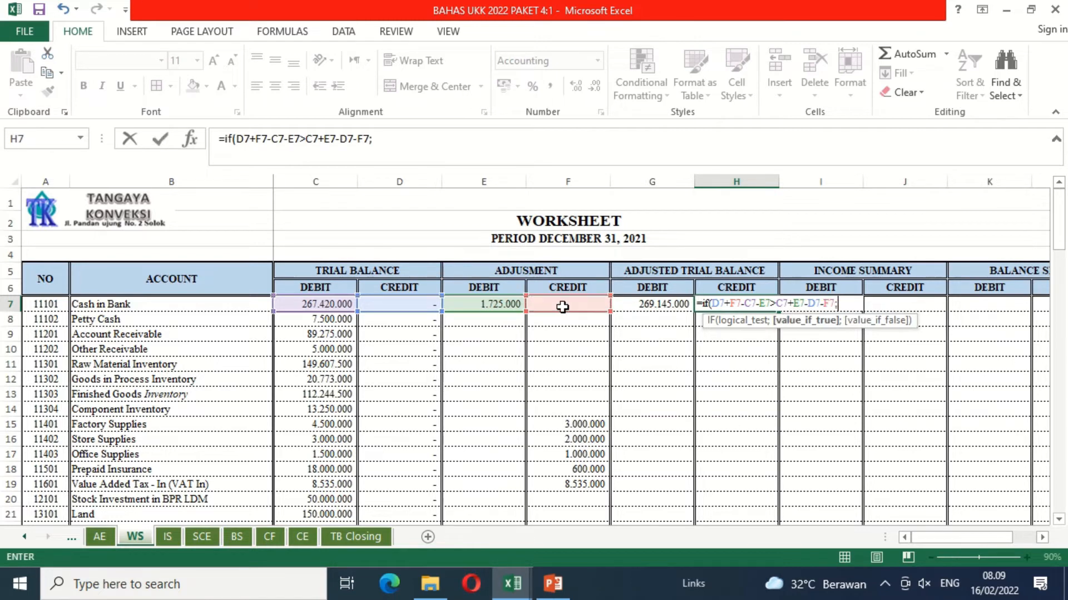
Step: Finish the H7 IF formula with D7+F7-C7-E7 as the true value and 0 as the false value
click(412, 304)
text(+)
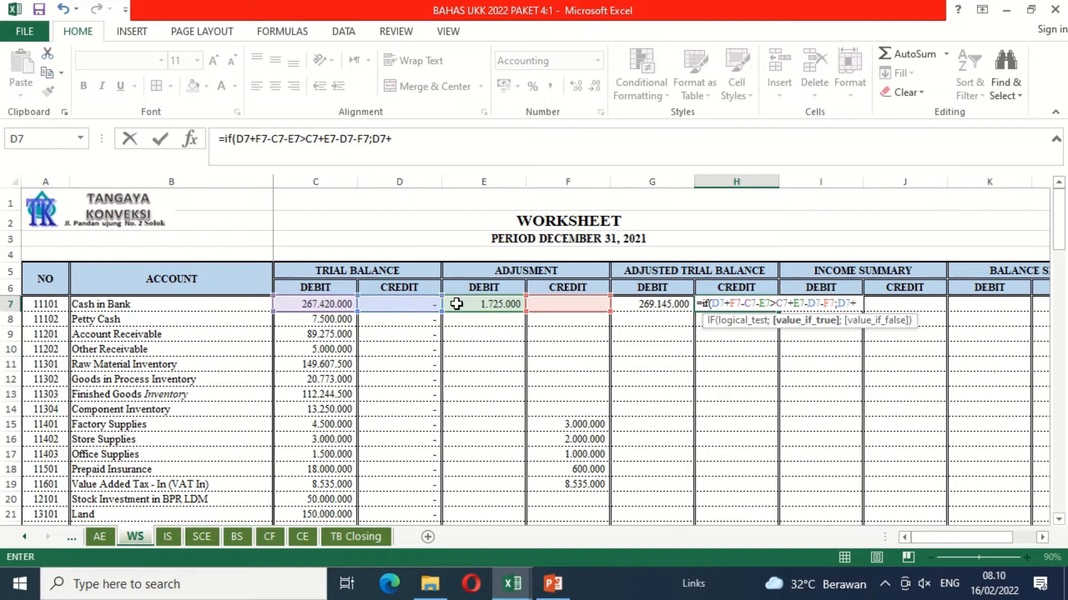
click(559, 302)
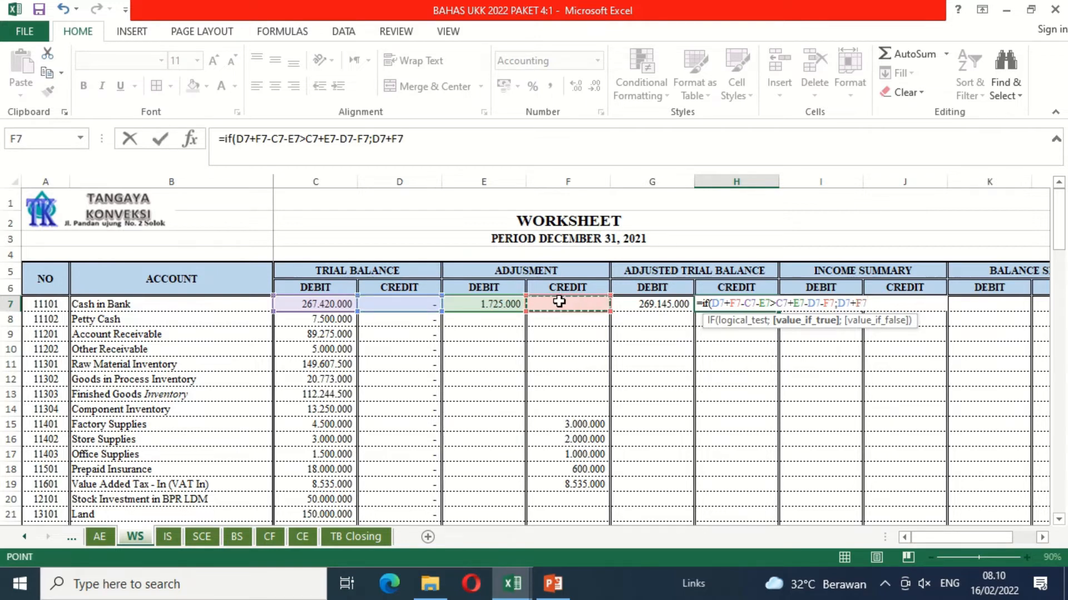
text(-)
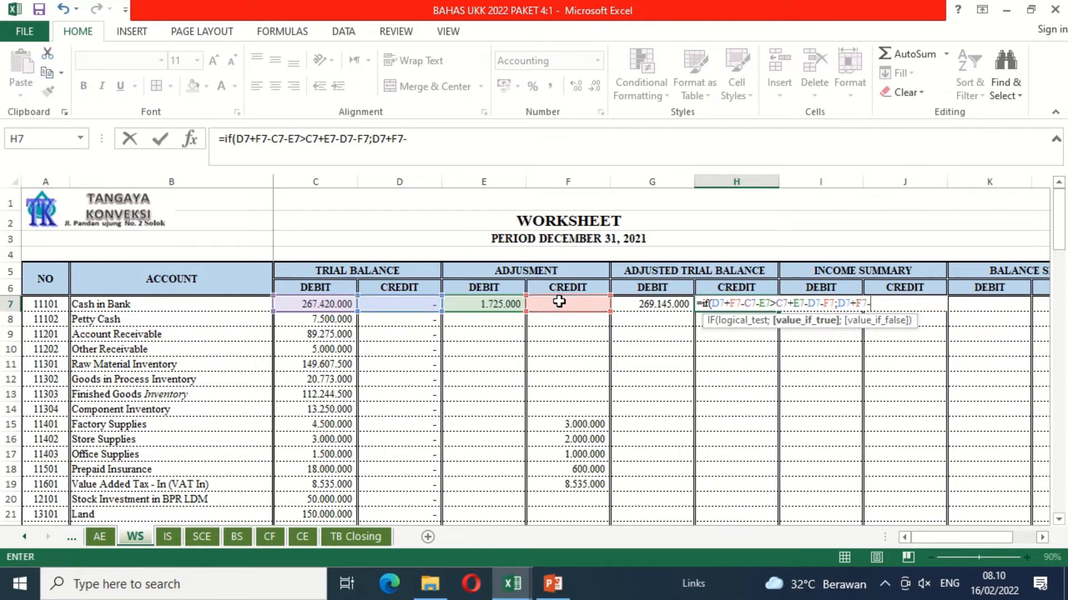
click(332, 303)
text(-)
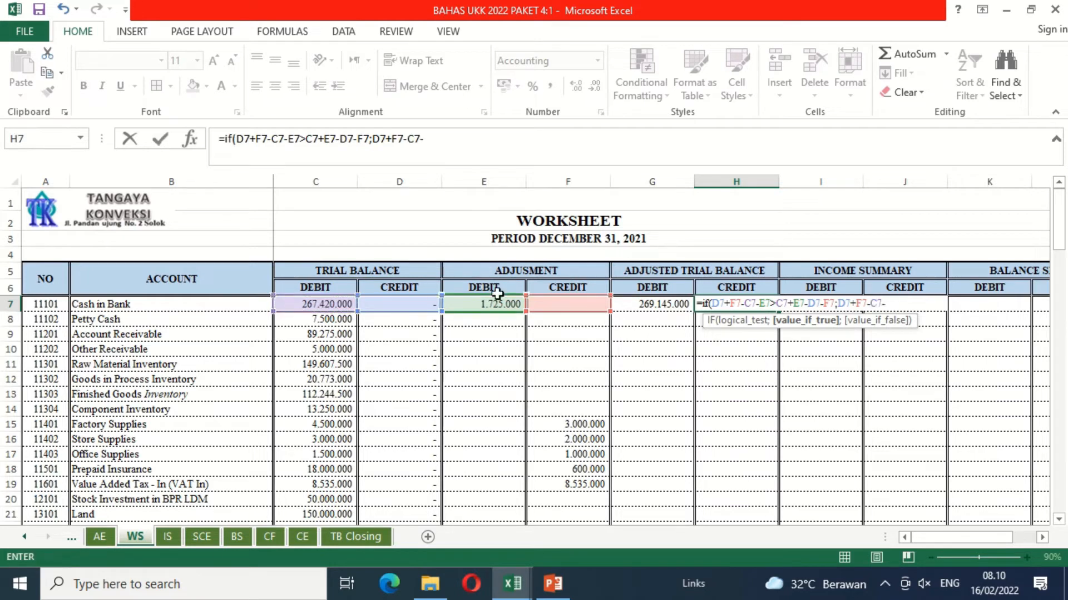
click(486, 303)
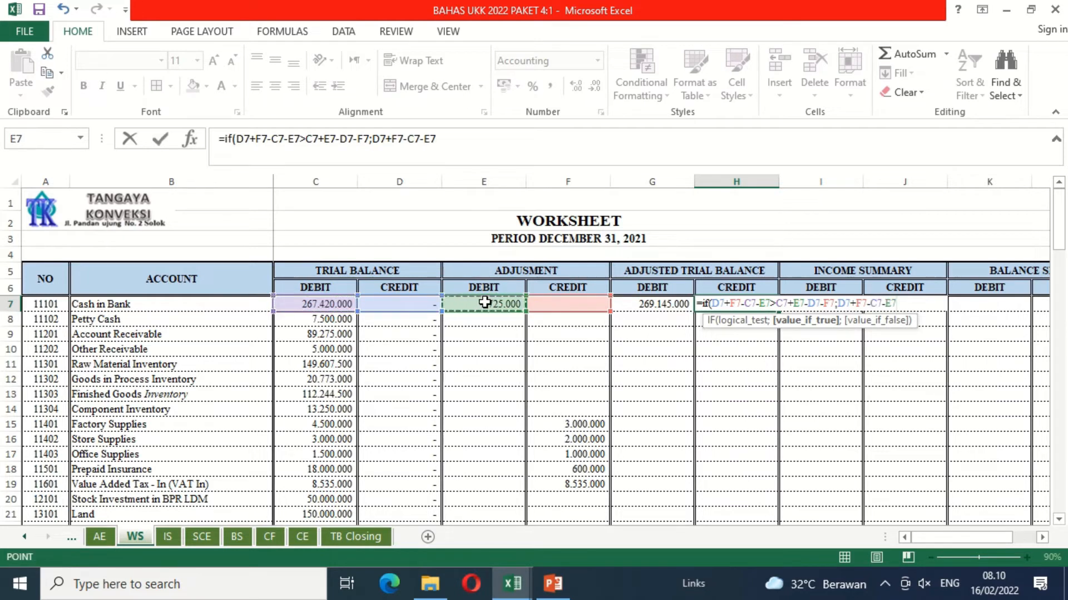
text(;0)
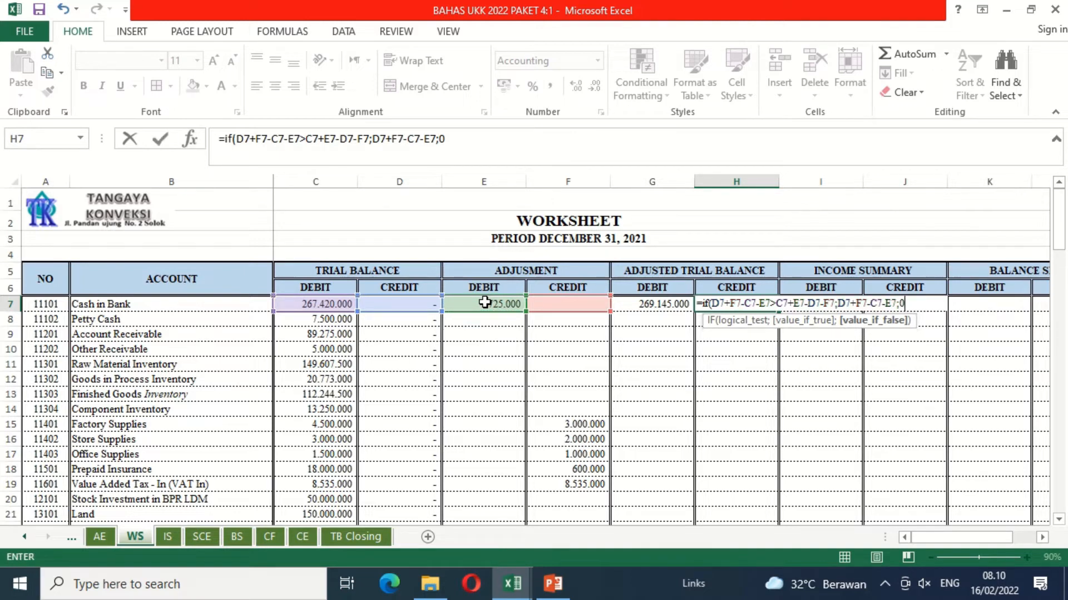
key(Return)
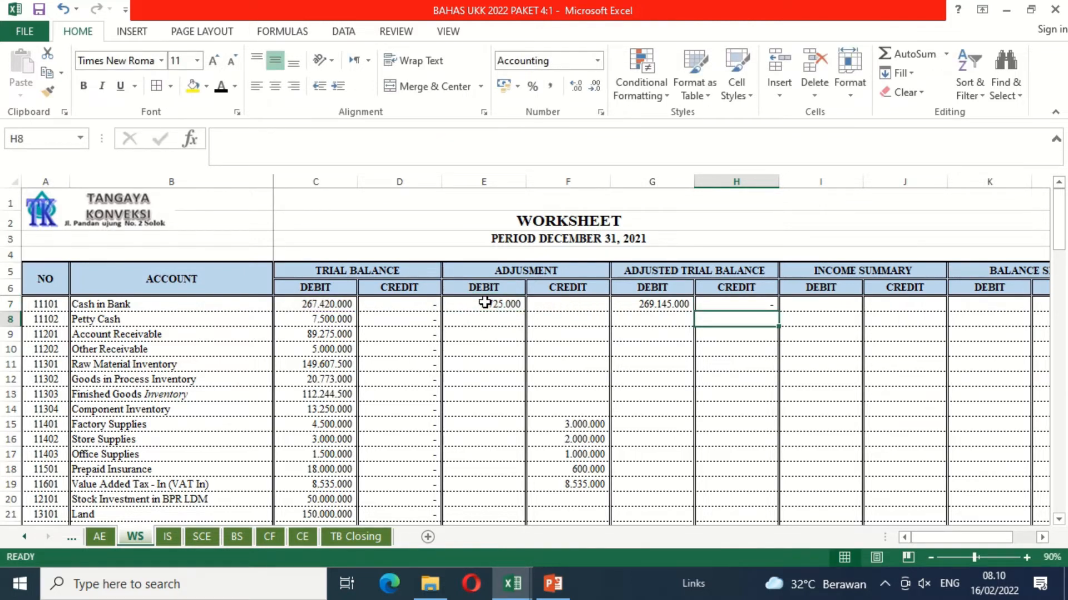
Step: Copy the adjusted debit and credit formulas in G7:H7 down to the Income Tax Expense row, row 74
key(Up)
key(Left)
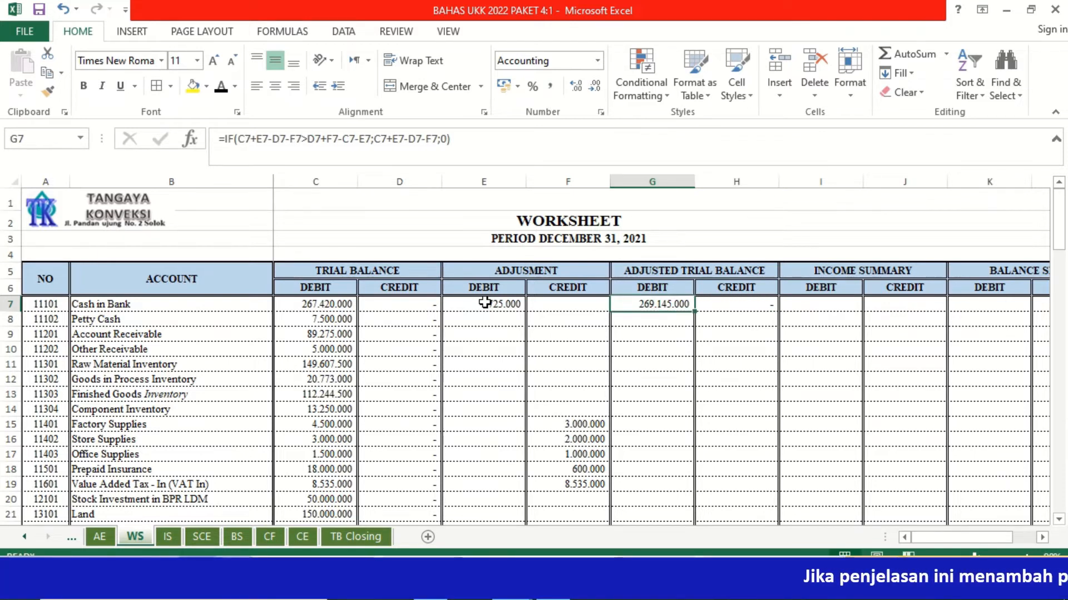
key(shift+Right)
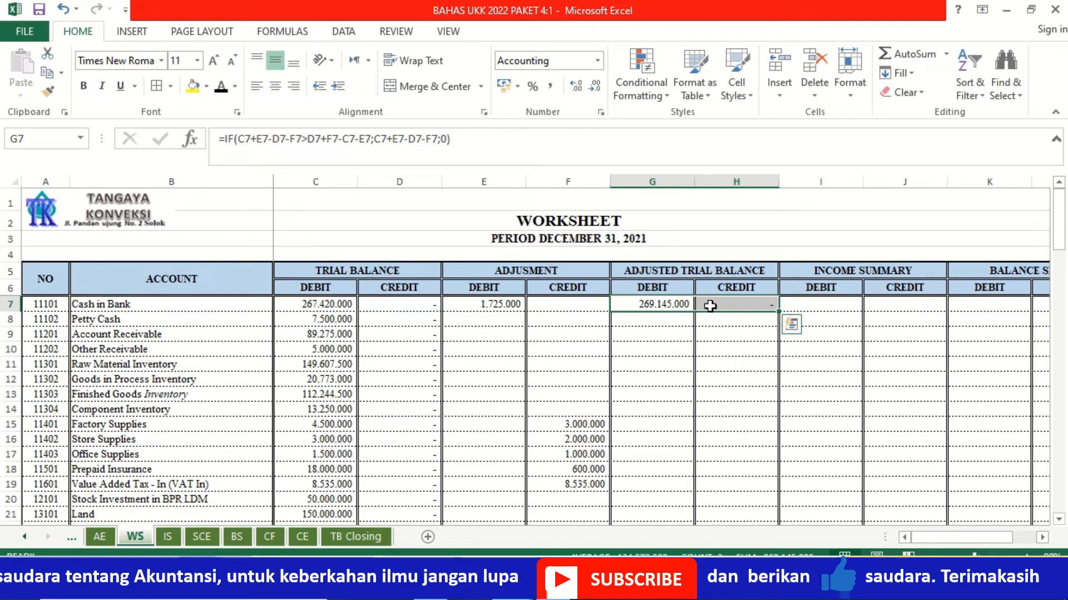
key(ctrl+q)
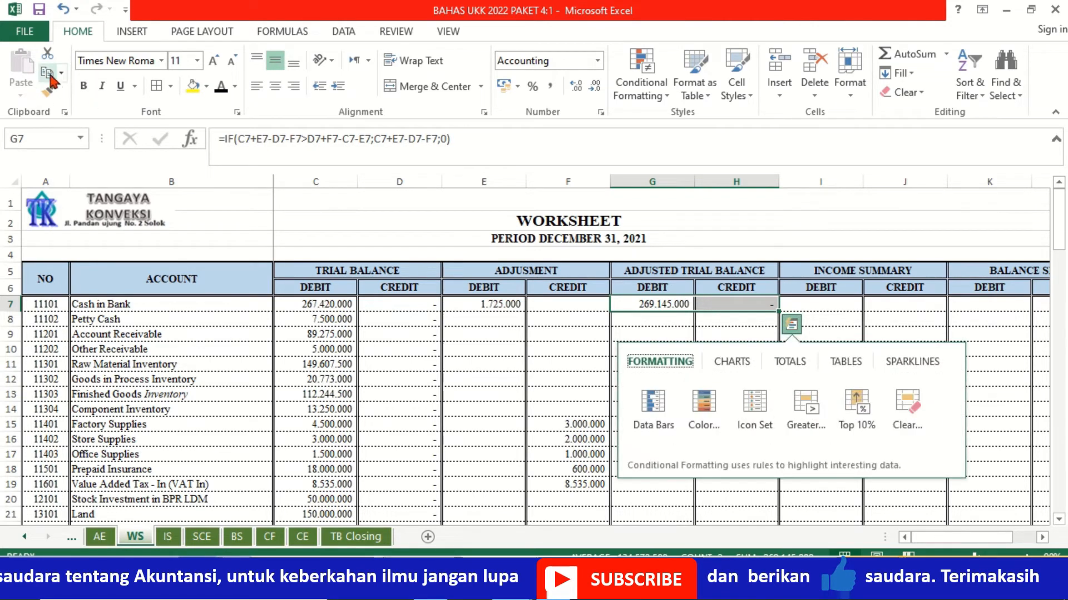
click(50, 77)
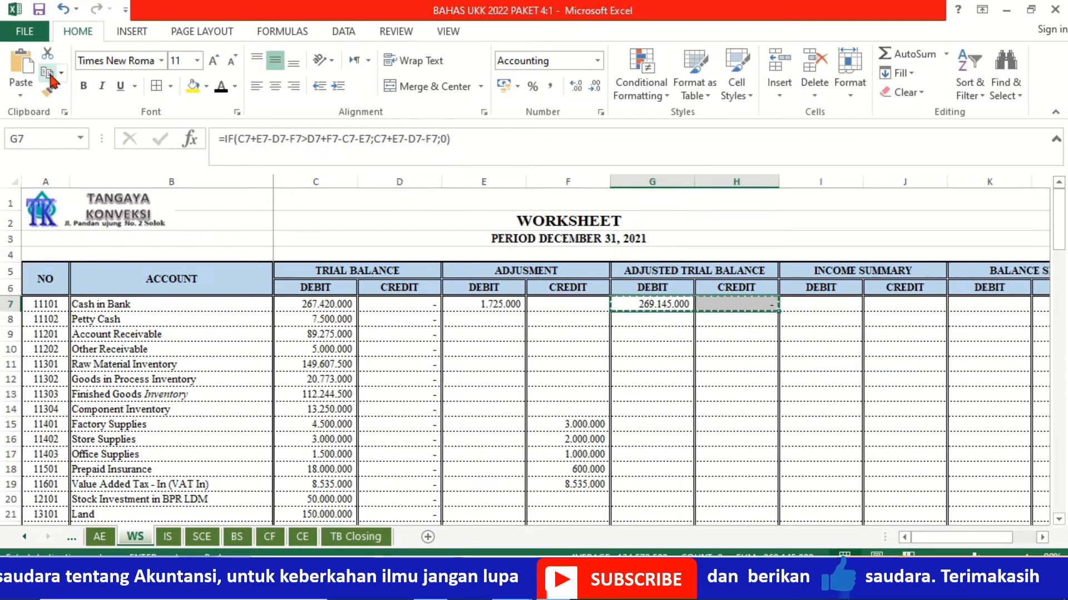
key(shift+Down)
key(shift+Down)
key(shift+Down)
key(shift+Down)
key(shift+Down)
key(shift+Down)
key(shift+Down)
key(shift+Down)
key(shift+Down)
key(shift+Down)
key(shift+Down)
key(shift+Down)
key(shift+Down)
key(shift+Down)
key(shift+Down)
key(shift+Down)
key(shift+Down)
key(shift+Down)
key(shift+Down)
key(shift+Down)
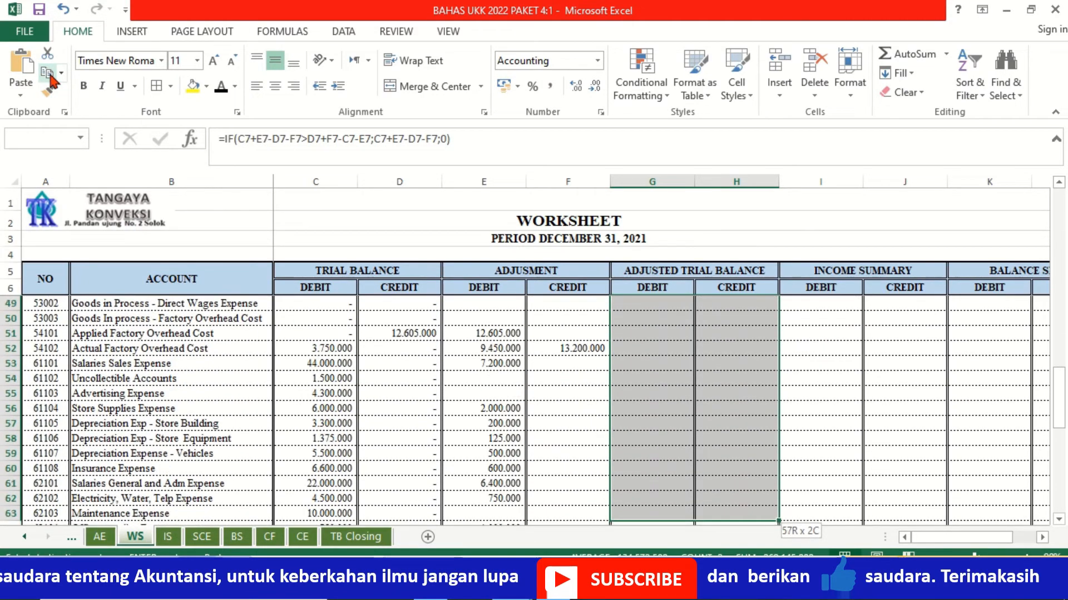
key(shift+Down)
key(shift+Down)
key(shift+Down)
key(shift+Down)
key(shift+Down)
key(shift+Down)
key(shift+Down)
key(shift+Down)
key(shift+Down)
key(shift+Down)
key(shift+Down)
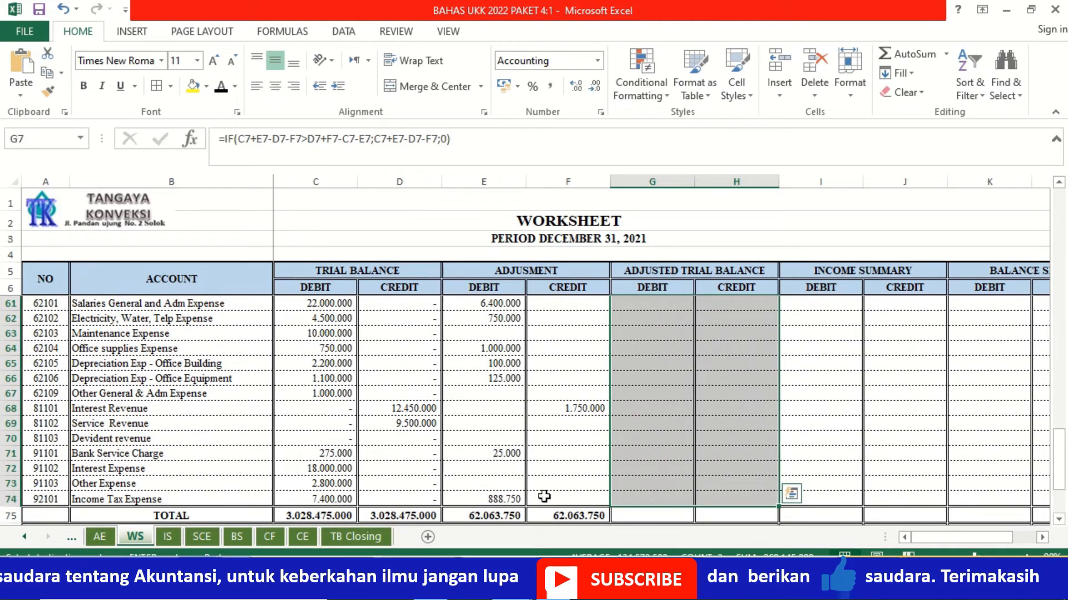
click(22, 66)
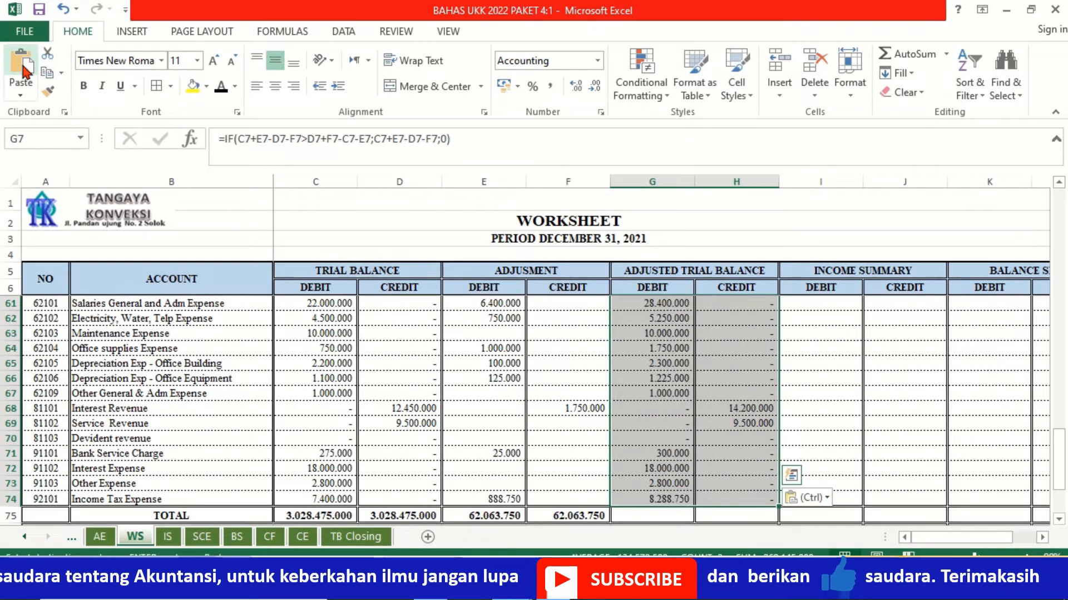
Step: Review the copied Adjusted Trial Balance formulas and amounts across all account rows
click(659, 470)
key(Up)
key(Up)
key(Up)
key(Up)
key(Up)
key(Up)
key(Up)
key(Up)
key(Up)
key(Up)
key(Up)
key(Up)
key(Up)
key(Up)
key(Up)
key(Up)
key(Up)
key(Up)
key(Up)
key(Up)
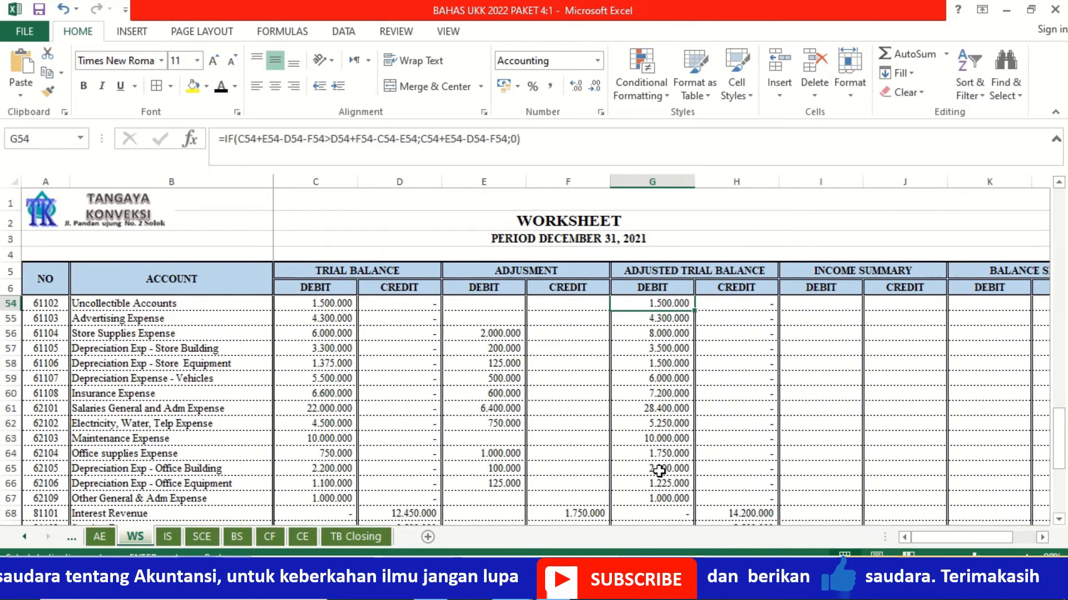
key(Up)
key(Up)
key(Up)
key(Up)
key(Up)
key(Up)
key(Up)
key(Up)
key(Up)
key(Up)
key(Up)
key(Up)
key(Up)
key(Up)
key(Up)
key(Up)
key(Up)
key(Up)
key(Up)
key(Up)
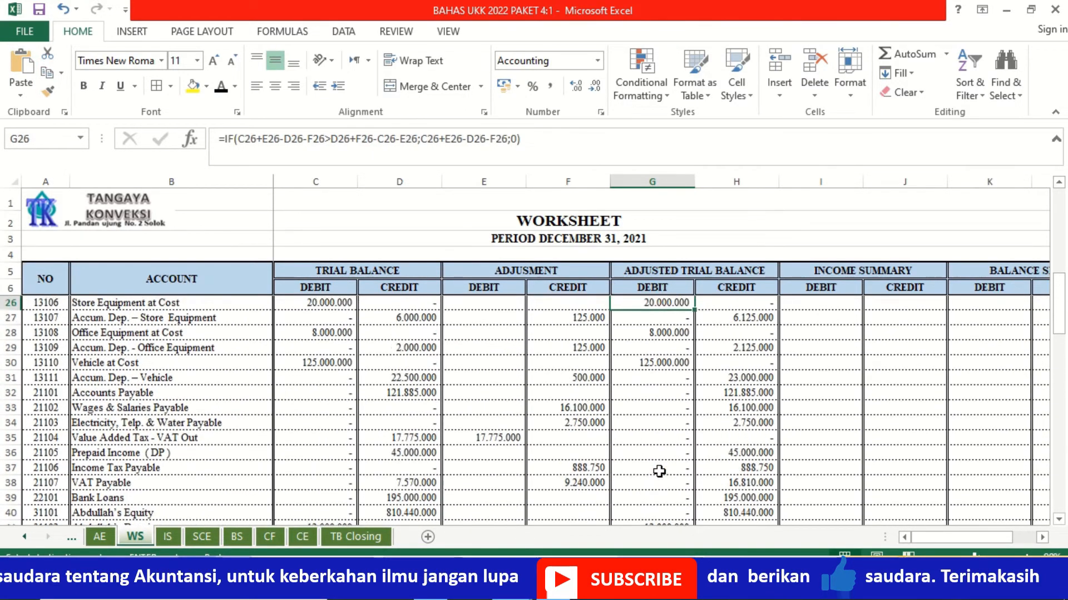
key(Up)
key(Up)
key(Up)
key(Up)
key(Down)
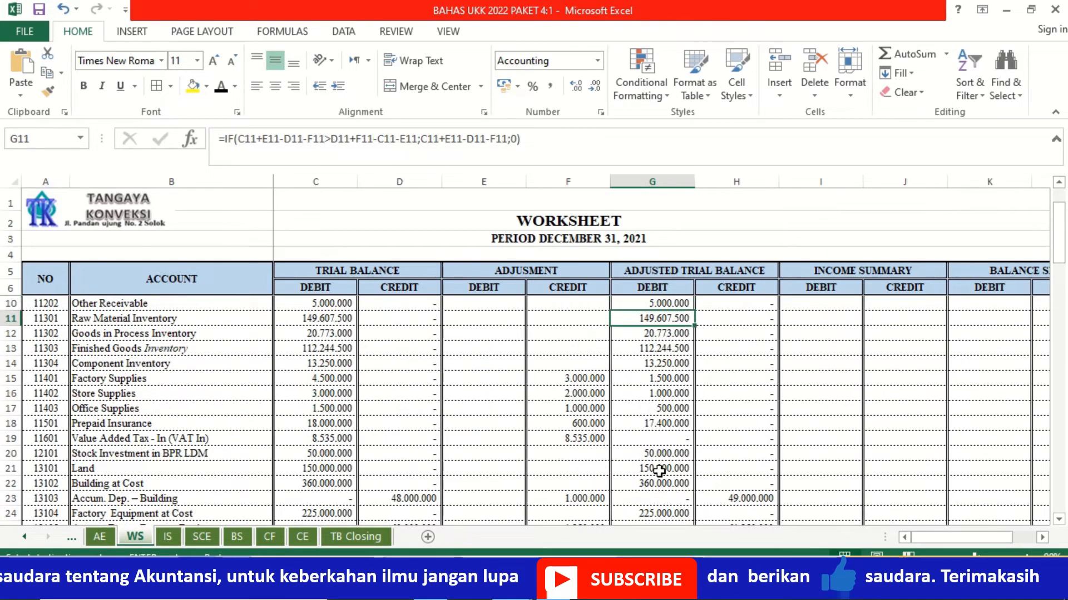
key(Up)
key(Up)
key(Up)
key(Up)
key(Up)
key(Up)
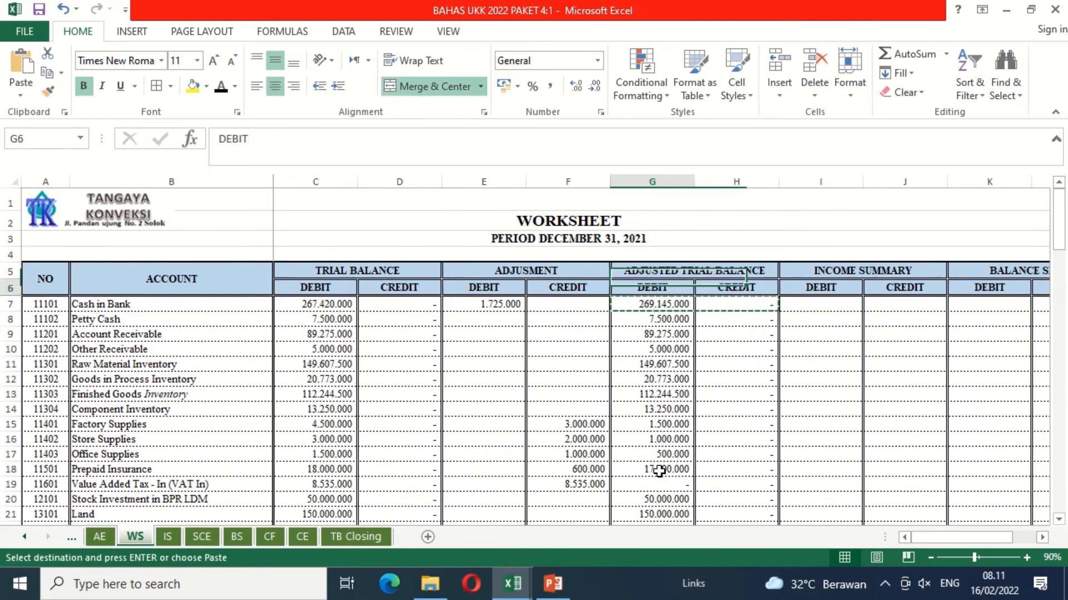
key(Down)
key(Down)
key(Down)
key(Down)
key(Down)
key(Down)
key(Down)
key(Down)
key(Down)
key(Down)
key(Down)
key(Down)
key(Down)
key(Down)
key(Down)
key(Down)
key(Down)
key(Down)
key(Down)
key(Down)
key(Down)
key(Down)
key(Down)
key(Down)
key(Down)
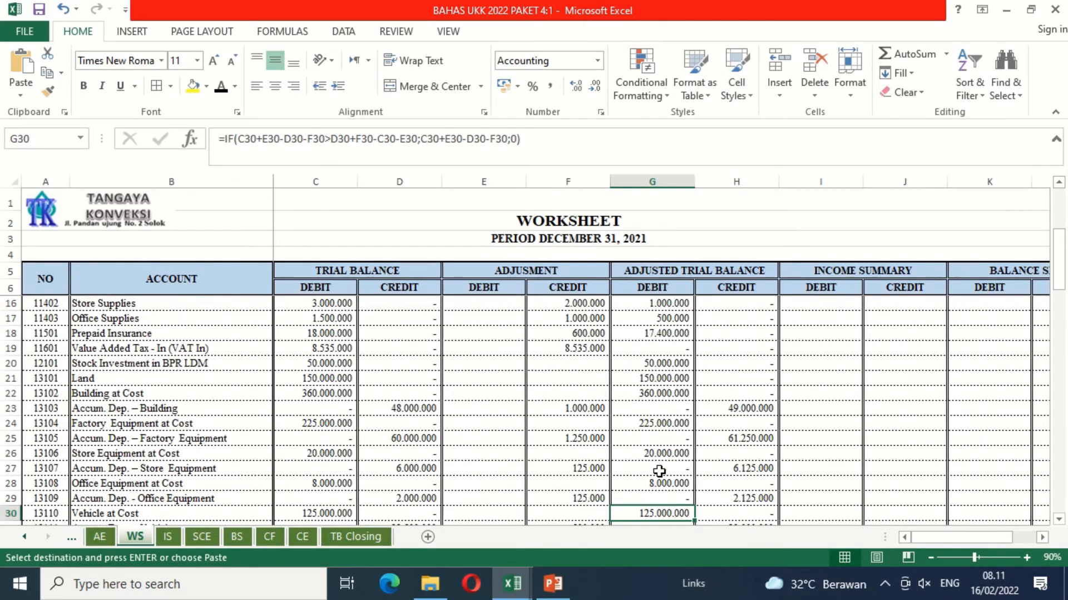
key(Down)
key(Down)
key(Down)
key(Down)
key(Down)
key(Down)
key(Down)
key(Down)
key(Down)
key(Down)
key(Down)
key(Down)
key(Down)
key(Down)
key(Down)
key(Down)
key(Down)
key(Down)
key(Down)
key(Down)
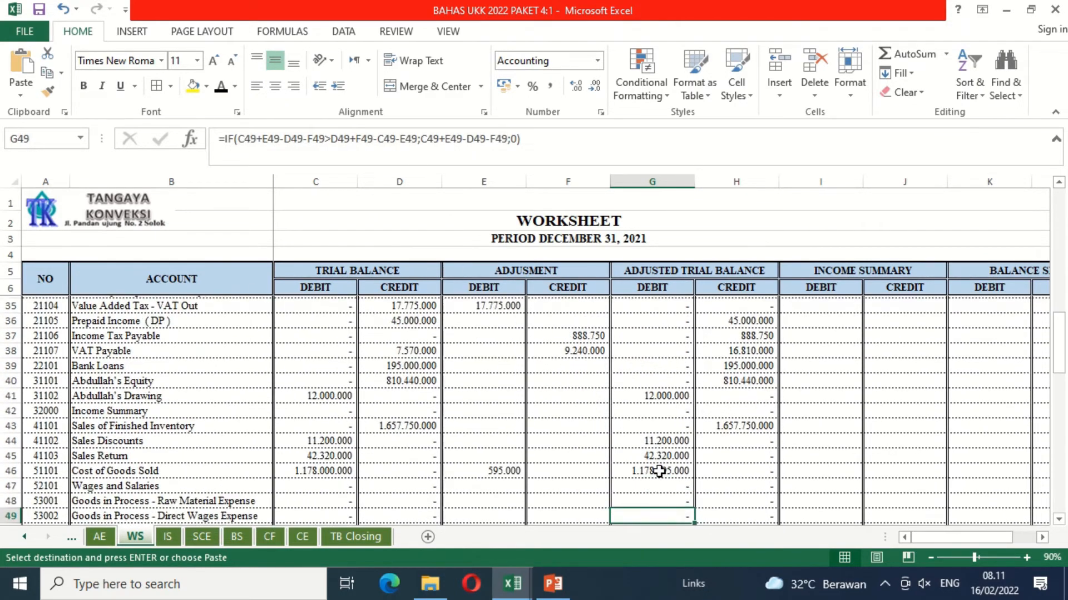
key(Down)
key(Down)
key(Down)
key(Down)
key(Down)
key(Down)
key(Down)
key(Down)
key(Down)
key(Down)
key(Down)
key(Down)
key(Down)
key(Down)
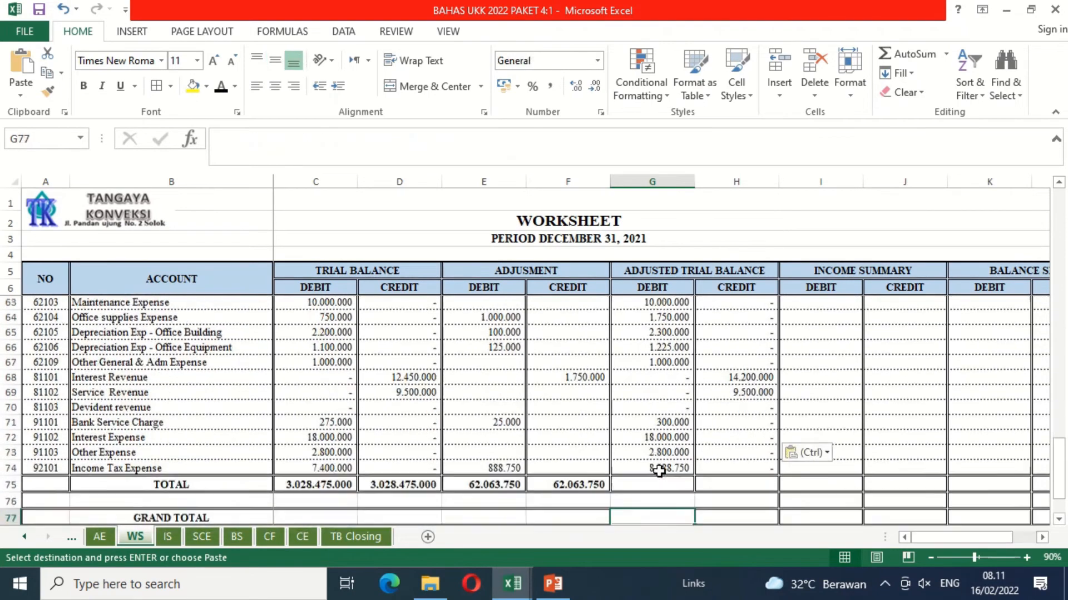
Step: Extend the TOTAL formula from F75 across the Adjusted Trial Balance debit and credit columns, G75:H75
key(Up)
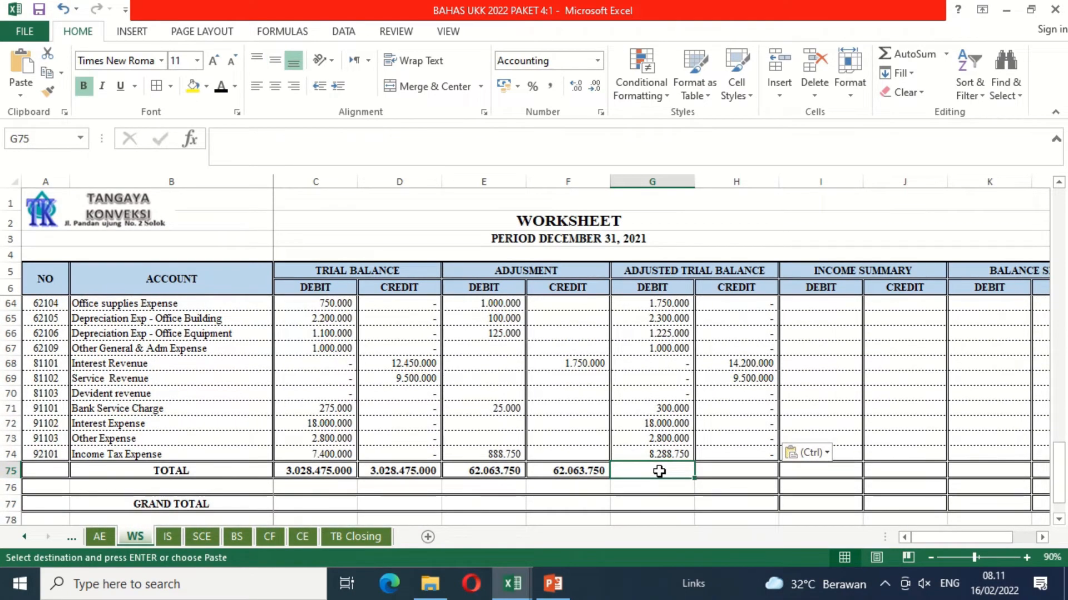
click(584, 472)
drag(610, 478, 765, 471)
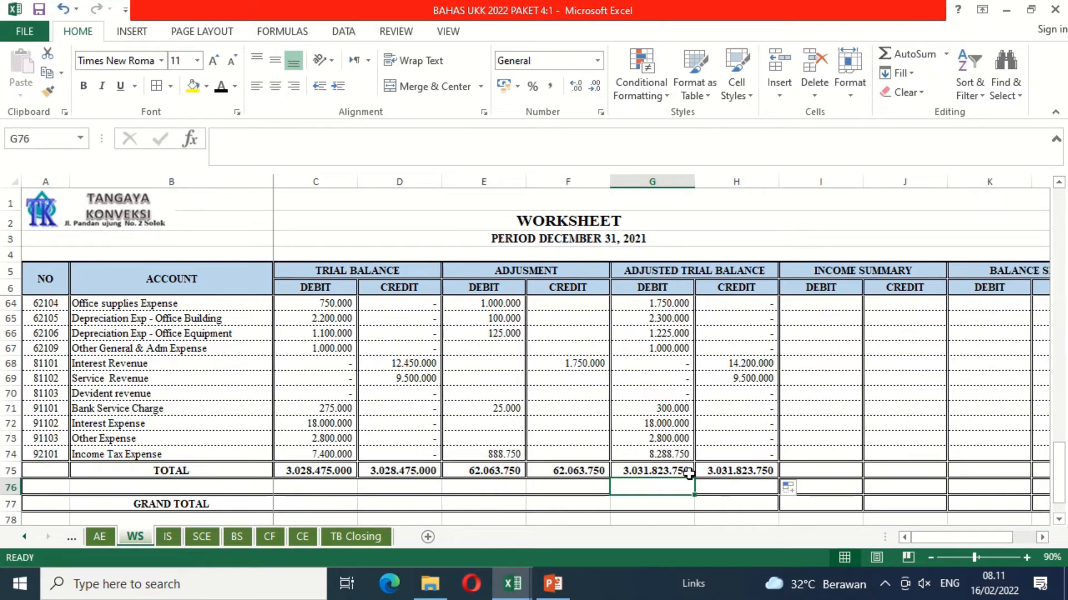
Step: Examine the Adjusted Trial Balance credit column and the Income Summary debit column down through the sales and cost accounts
click(721, 332)
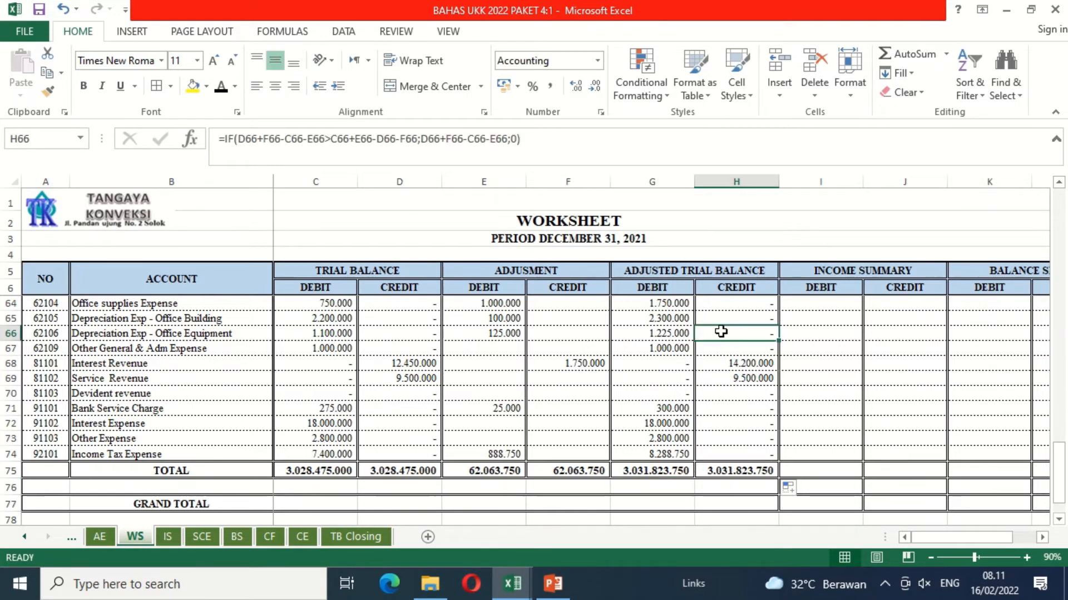
key(Up)
key(Up)
key(Up)
key(Up)
key(Up)
key(Up)
key(Up)
key(Up)
key(Up)
key(Up)
key(Up)
key(Up)
key(Up)
key(Up)
key(Up)
key(Up)
key(Up)
key(Up)
key(Up)
key(Up)
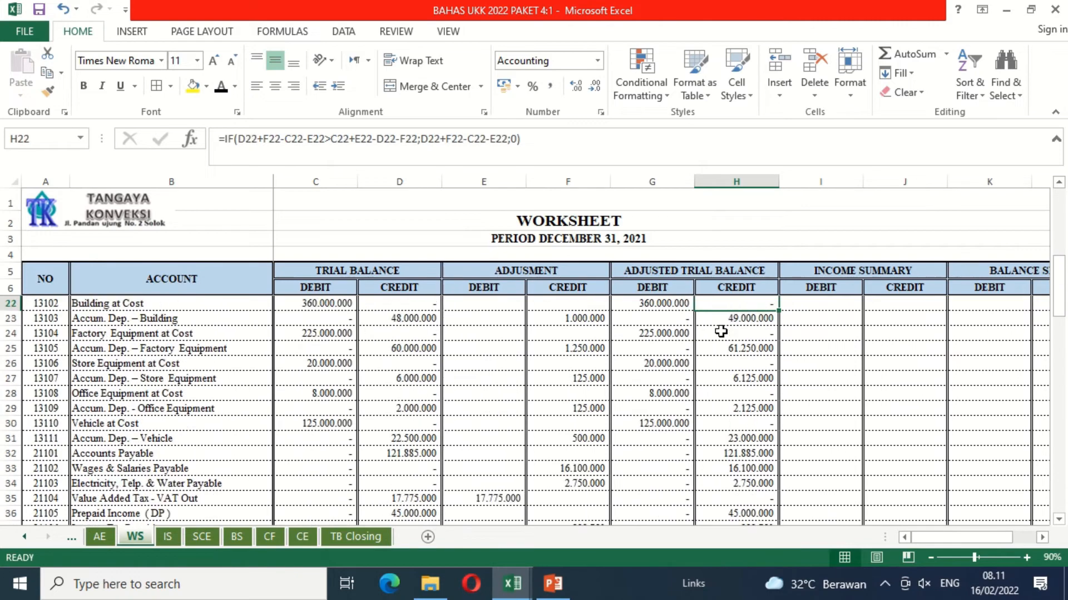
key(Up)
key(Up)
key(Up)
key(Up)
key(Up)
key(Up)
key(Up)
key(Up)
key(Up)
key(Up)
key(Up)
key(Up)
key(Up)
key(Up)
key(Up)
key(Up)
key(Up)
key(Up)
key(Up)
key(Up)
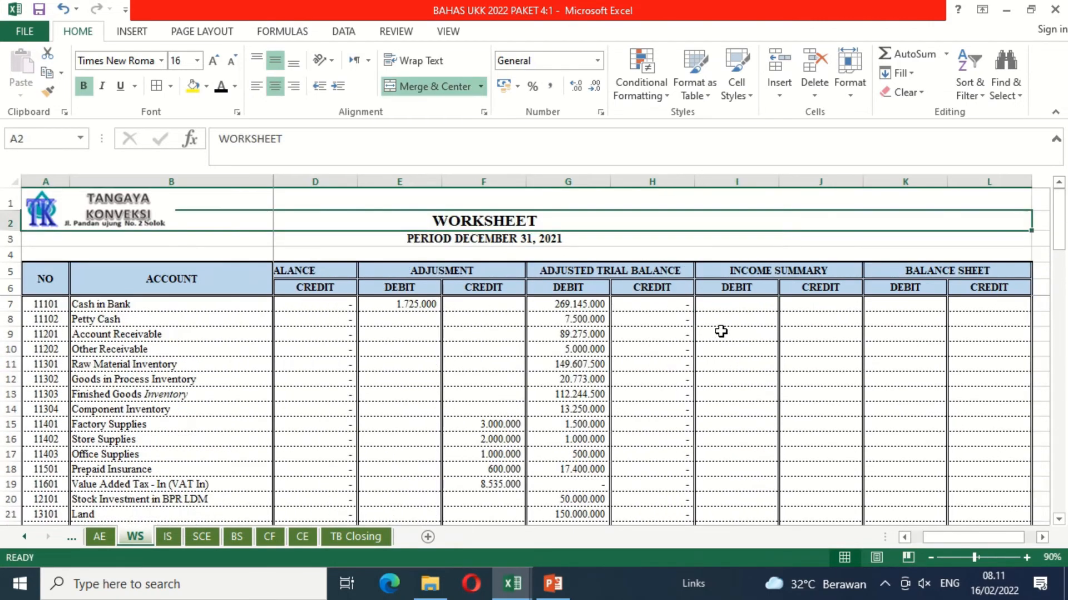
key(Down)
key(Down)
key(Down)
key(Down)
key(Down)
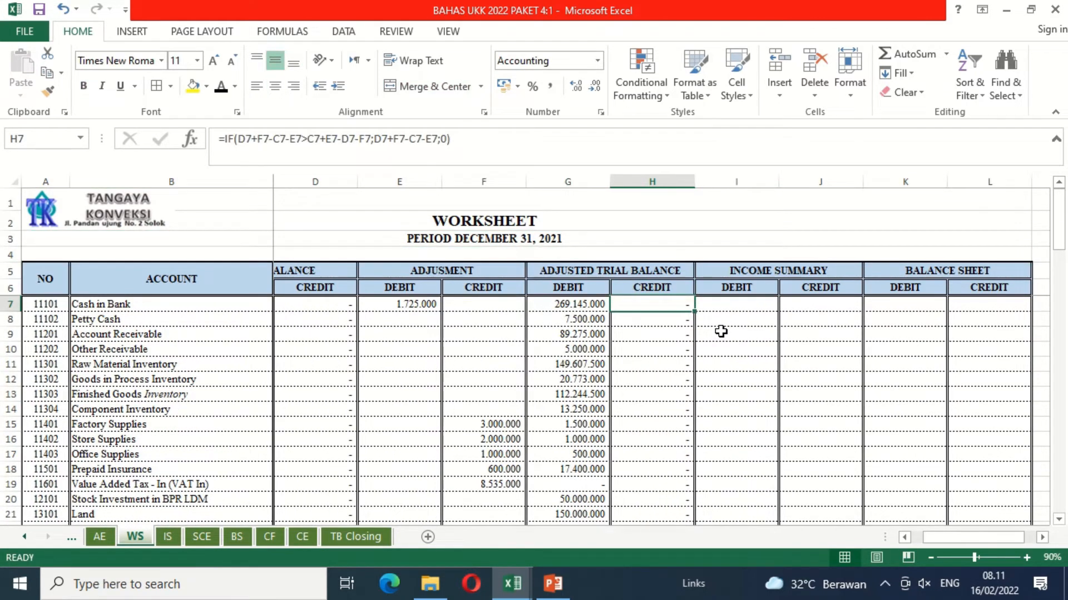
key(Down)
key(Down)
key(Down)
key(Down)
key(Down)
key(Down)
key(Down)
key(Down)
key(Down)
key(Down)
key(Down)
key(Down)
key(Down)
key(Down)
key(Down)
key(Down)
key(Down)
key(Down)
key(Down)
key(Down)
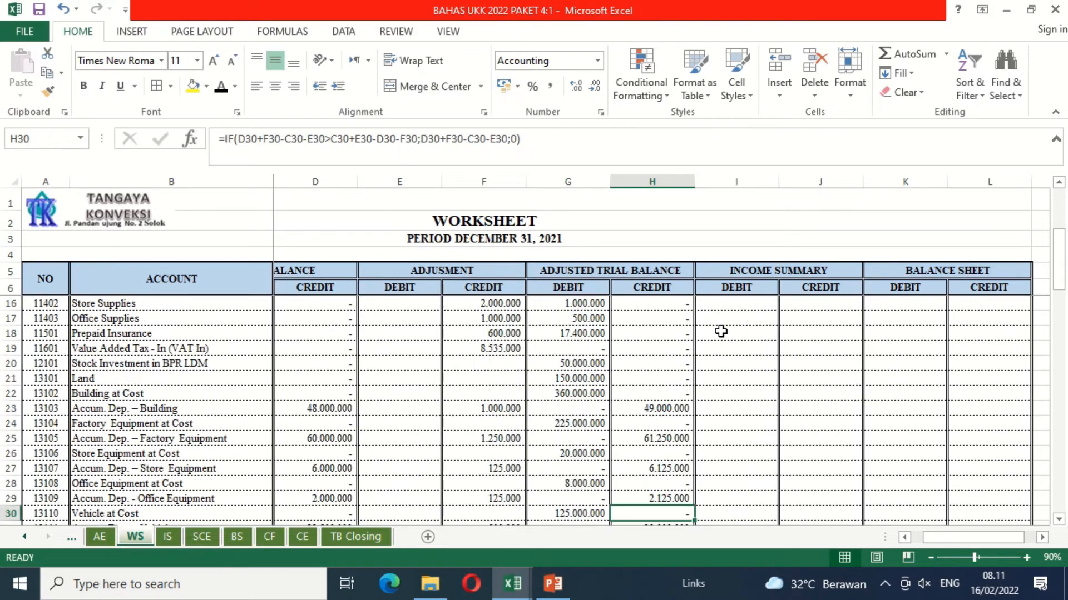
key(Right)
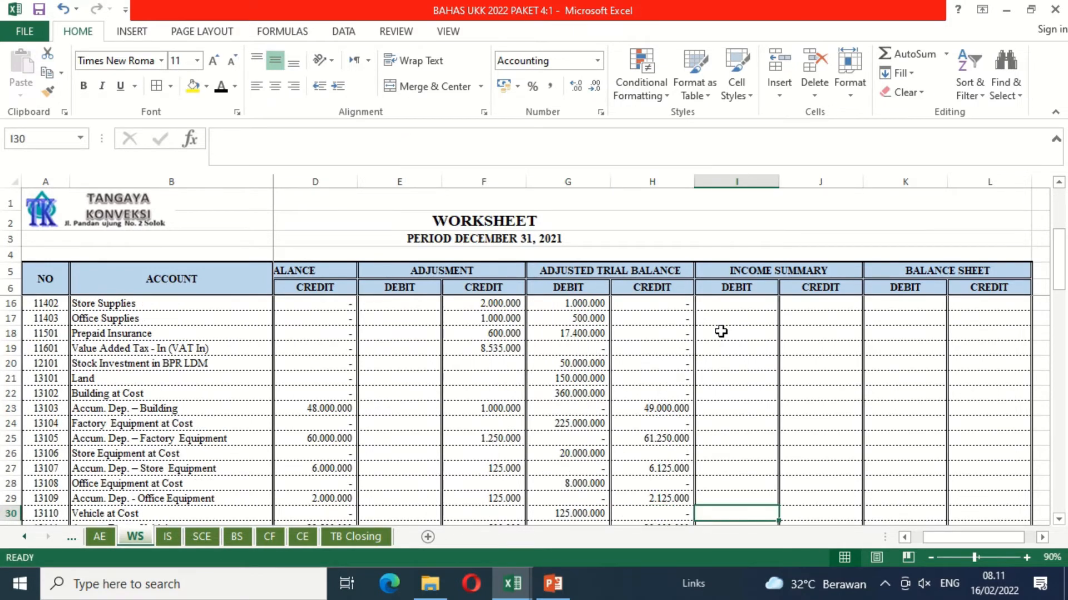
key(Down)
key(Down)
key(Down)
key(Down)
key(Down)
key(Down)
key(Down)
key(Down)
key(Down)
key(Down)
key(Down)
key(Down)
key(Down)
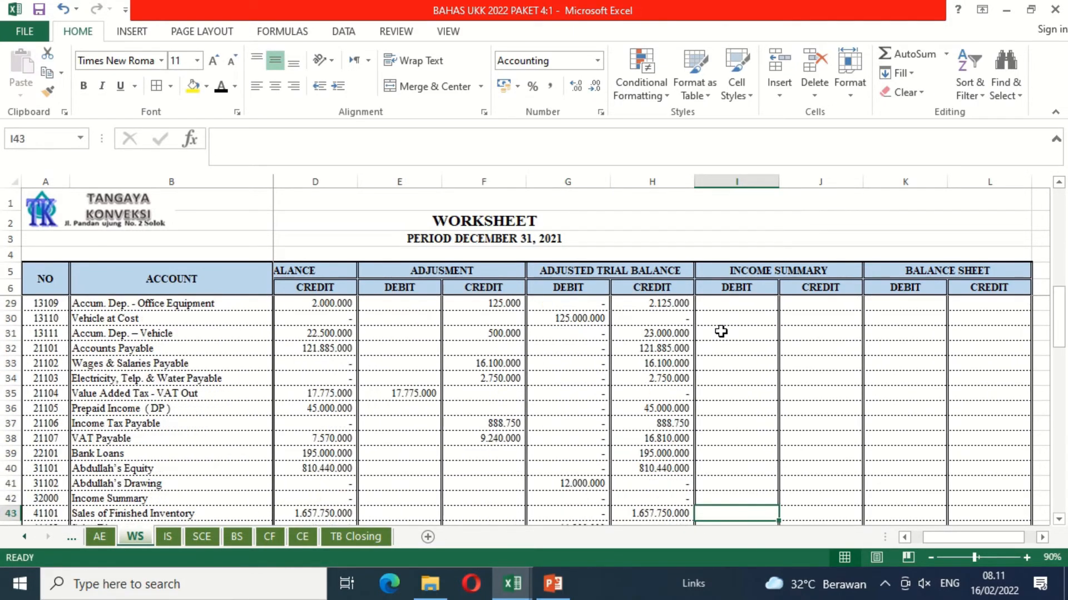
key(Down)
key(Down)
key(Down)
key(Down)
key(Down)
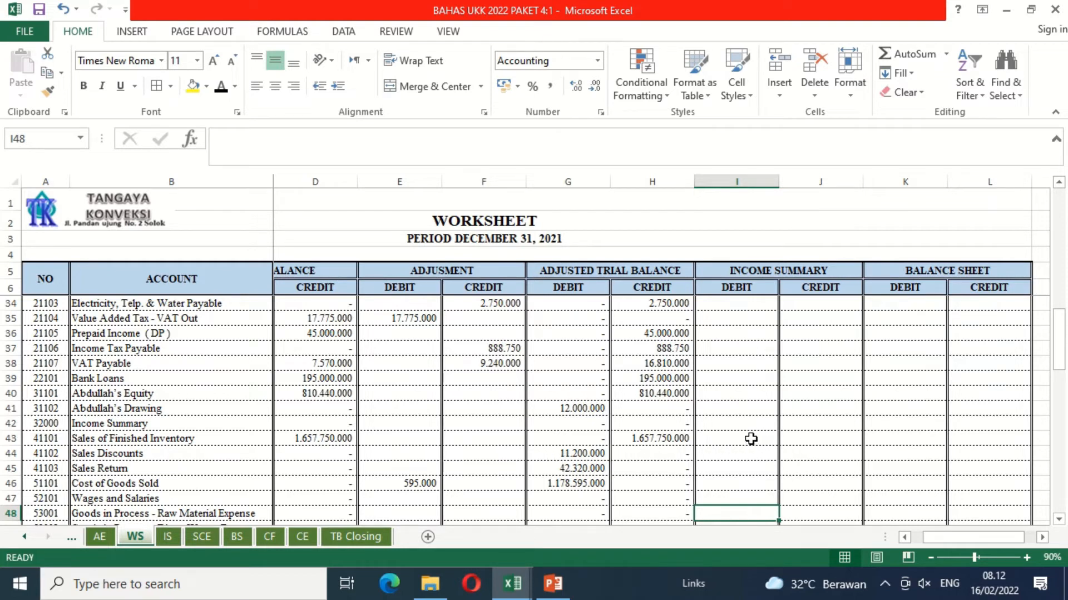
Step: Link the Sales of Finished Inventory row's Income Summary debit and credit to the adjusted balances with =G43 in I43 and =H43 in J43
click(751, 438)
text(=)
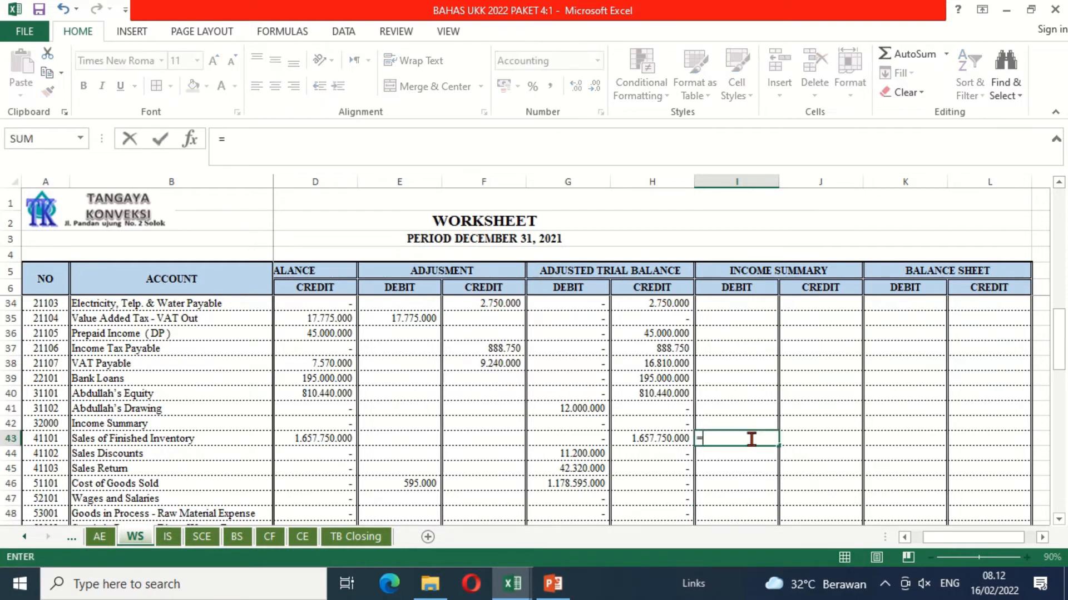
click(590, 437)
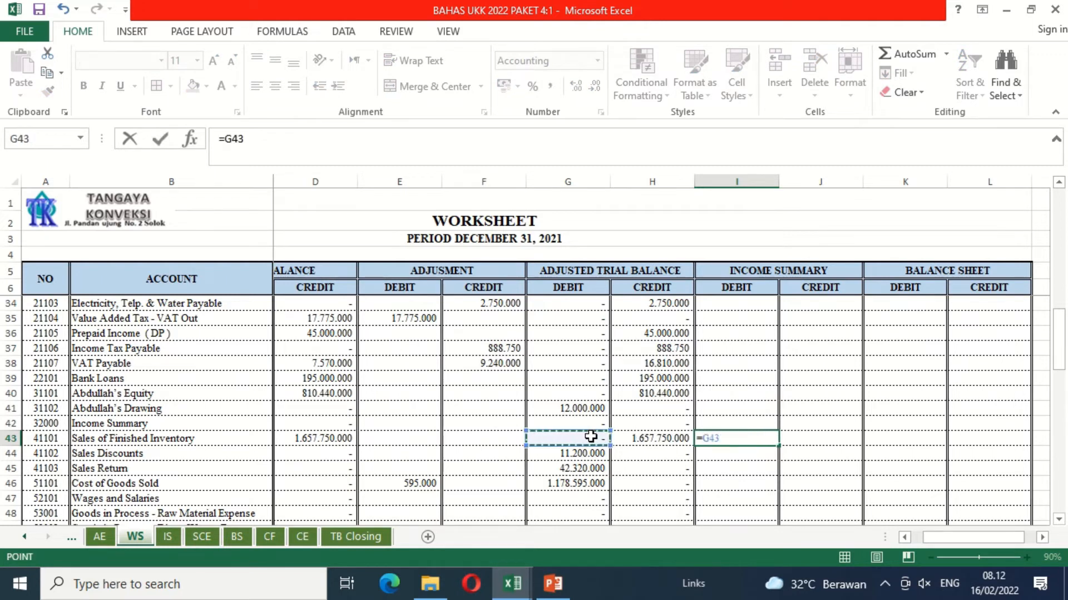
key(Return)
key(Up)
key(Right)
text(=)
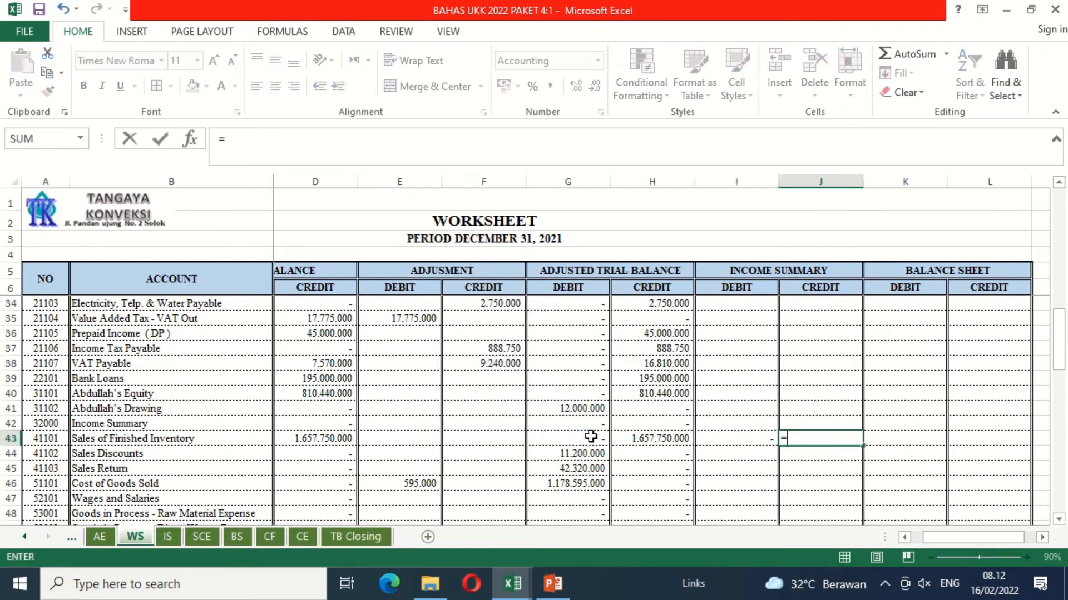
key(Left)
key(Left)
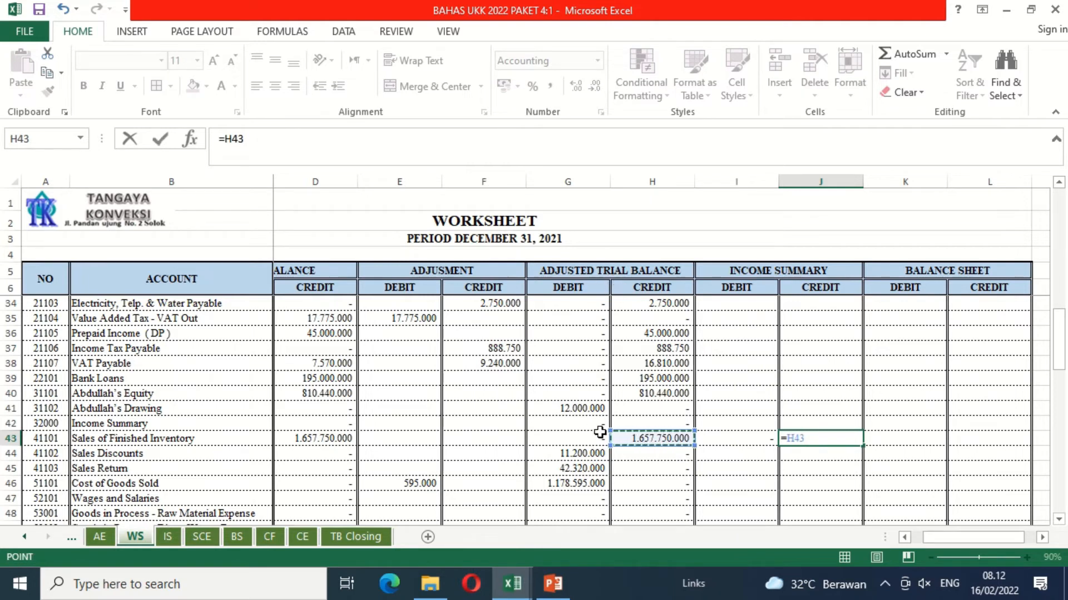
key(Return)
Step: Copy the Income Summary formulas in I43:J43 down to the Income Tax Expense row, row 74
key(Up)
key(Left)
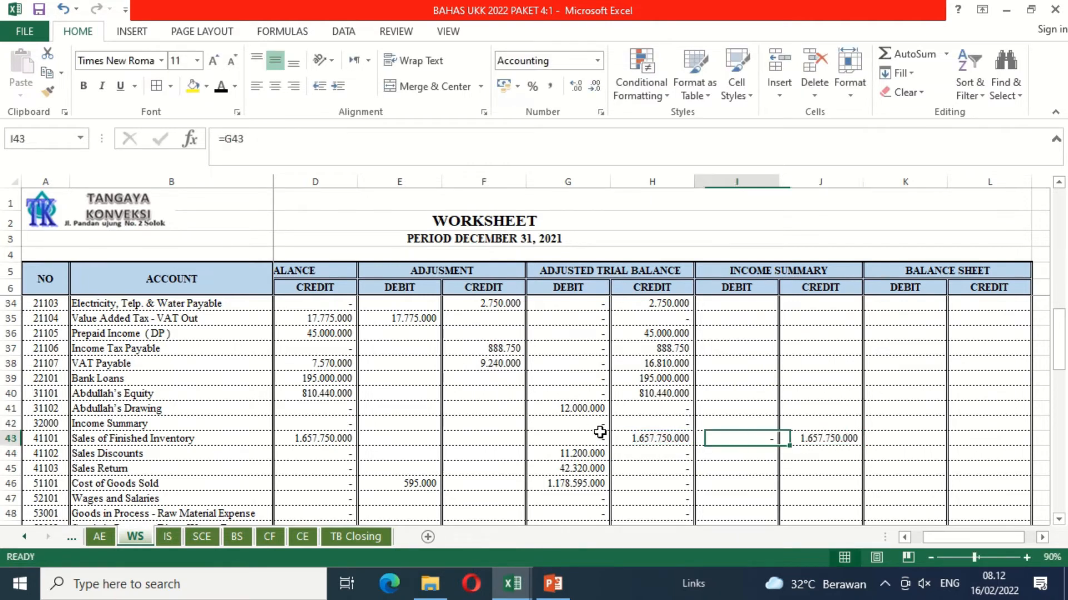
key(shift+Right)
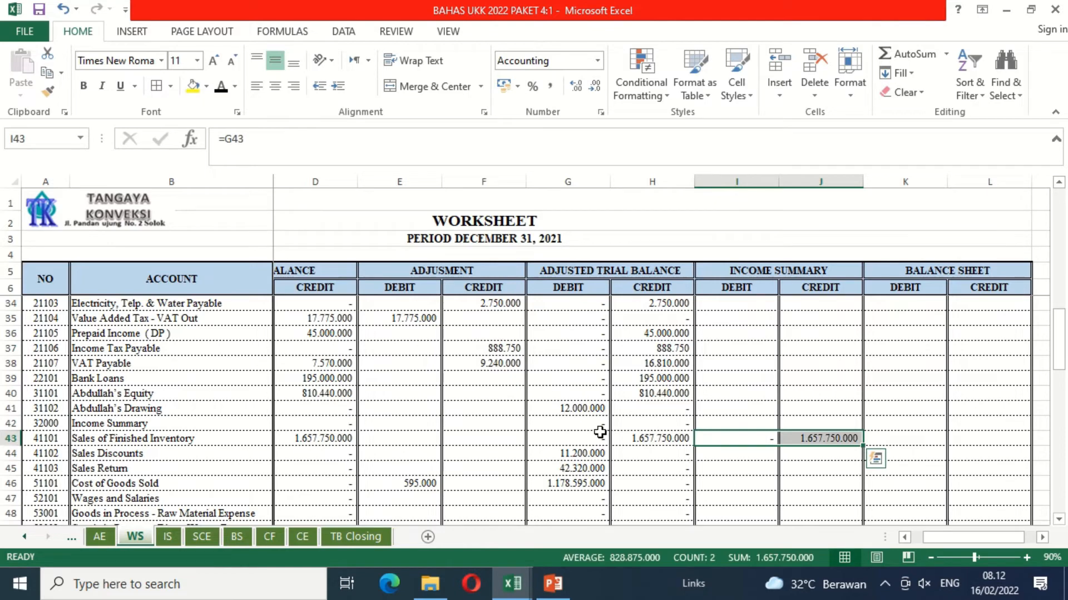
key(ctrl+c)
key(shift+Down)
key(shift+Down)
key(shift+Down)
key(shift+Down)
key(shift+Down)
key(shift+Down)
key(shift+Down)
key(shift+Down)
key(shift+Down)
key(shift+Down)
key(shift+Down)
key(shift+Down)
key(shift+Down)
key(shift+Down)
key(shift+Down)
key(shift+Down)
key(shift+Down)
key(shift+Down)
key(shift+Down)
key(shift+Down)
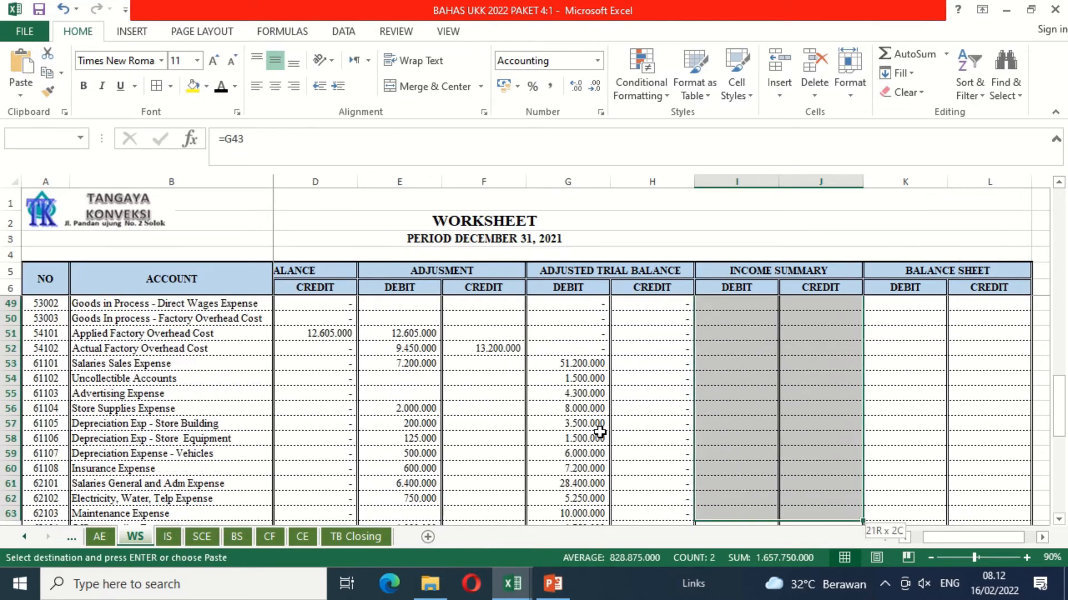
key(shift+Down)
key(shift+Down)
key(shift+Down)
key(shift+Down)
key(shift+Down)
key(shift+Down)
key(shift+Down)
key(shift+Down)
key(shift+Down)
key(shift+Down)
key(shift+Down)
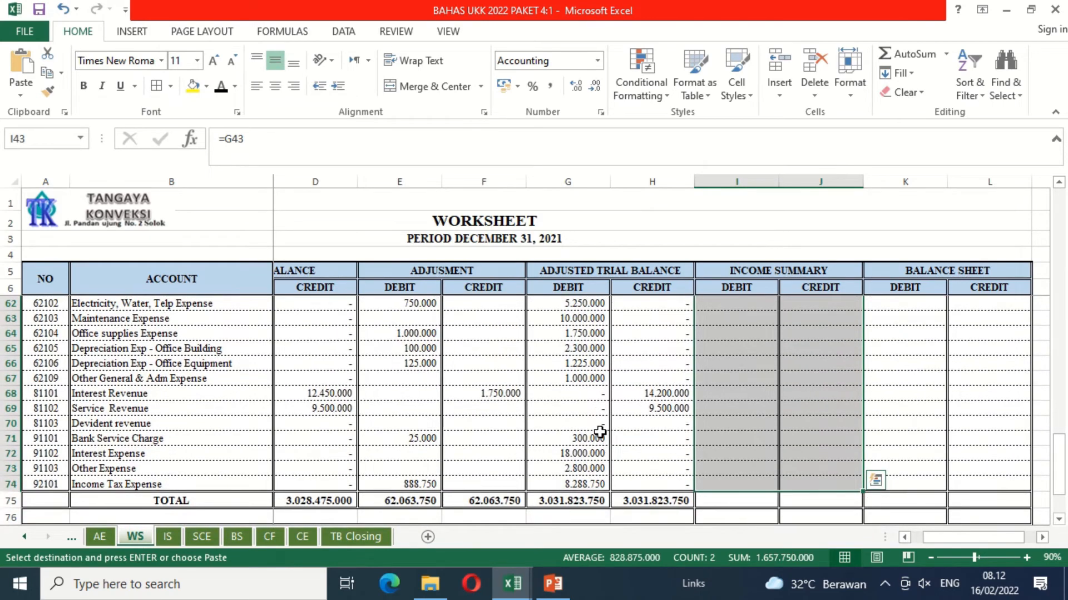
key(ctrl+v)
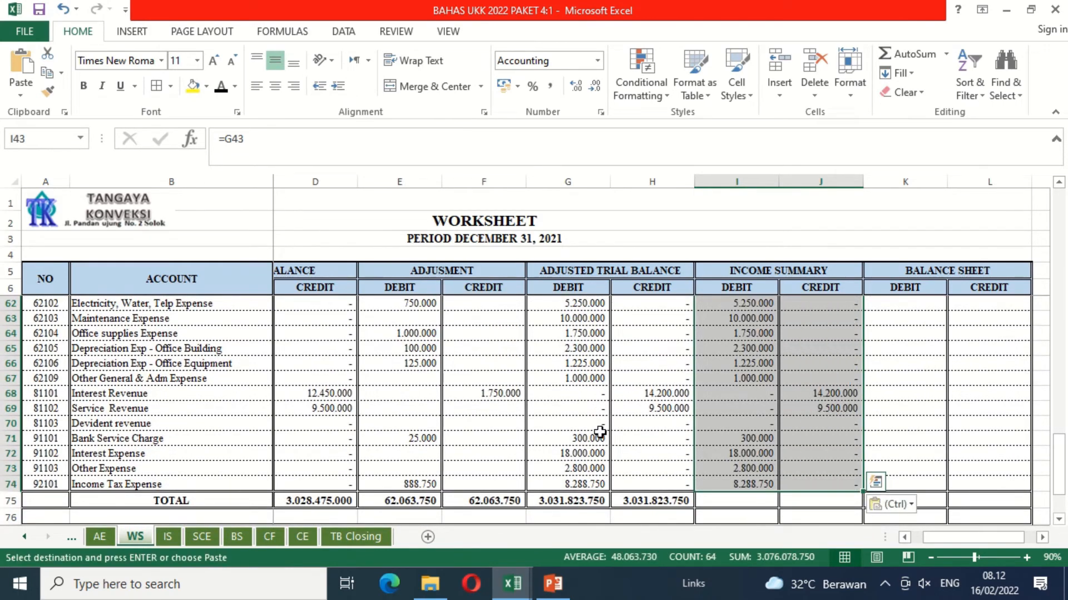
Step: Link the Cash in Bank row's Balance Sheet debit, K7, to its adjusted debit balance with =G7
key(Up)
key(Up)
key(Up)
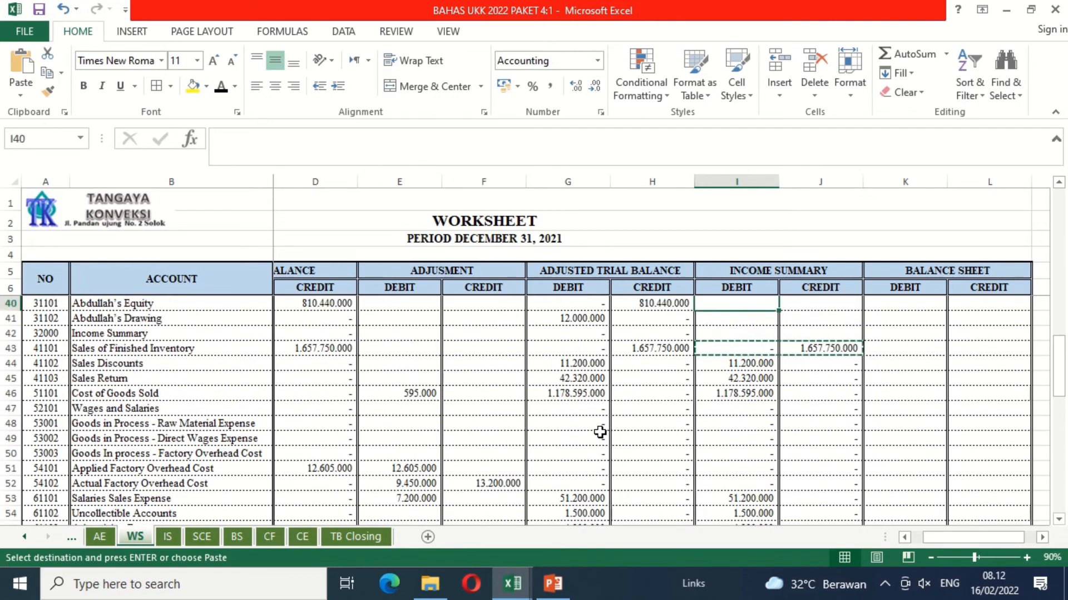
key(Up)
key(Up)
key(Up)
key(Up)
key(Up)
key(Up)
key(Up)
key(Up)
key(Up)
key(Up)
key(Up)
key(Up)
key(Up)
key(Up)
key(Up)
key(Up)
key(Up)
key(Up)
key(Up)
key(Up)
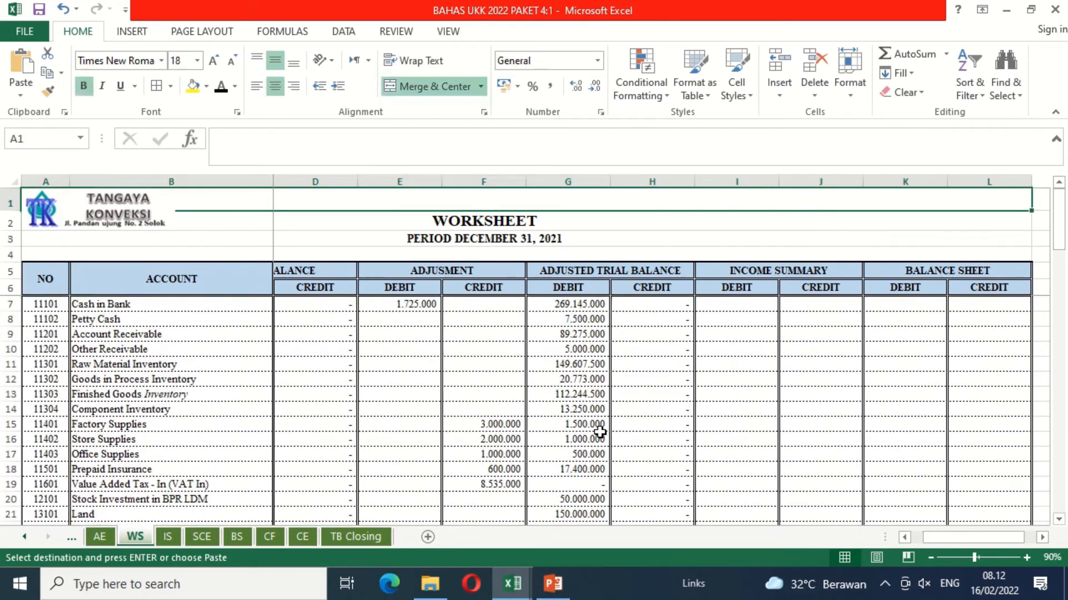
key(Right)
key(Down)
key(Down)
key(Down)
key(Down)
key(Down)
key(Down)
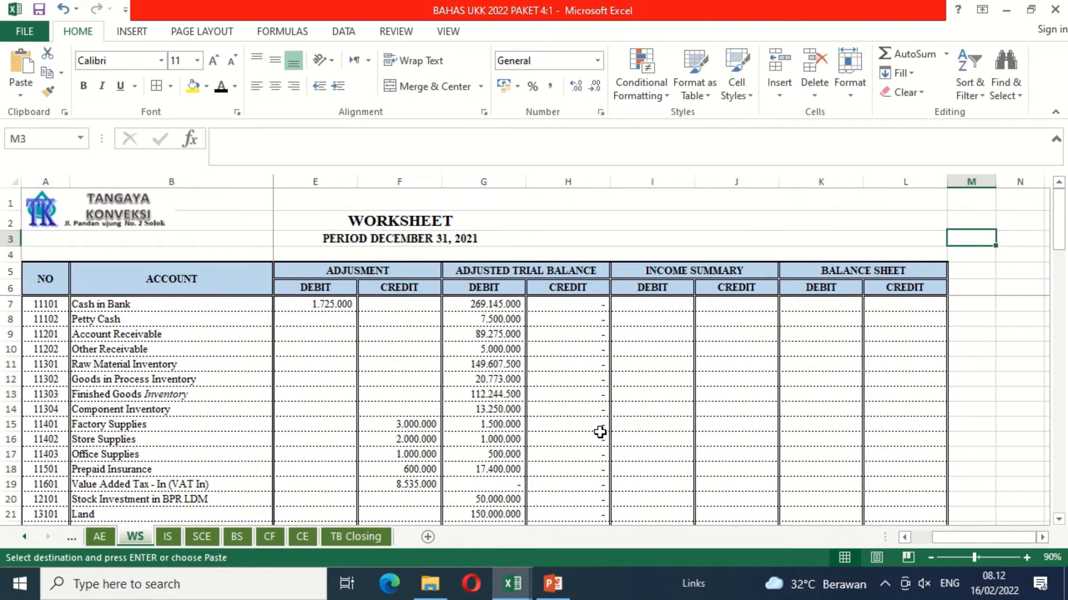
key(Left)
key(Left)
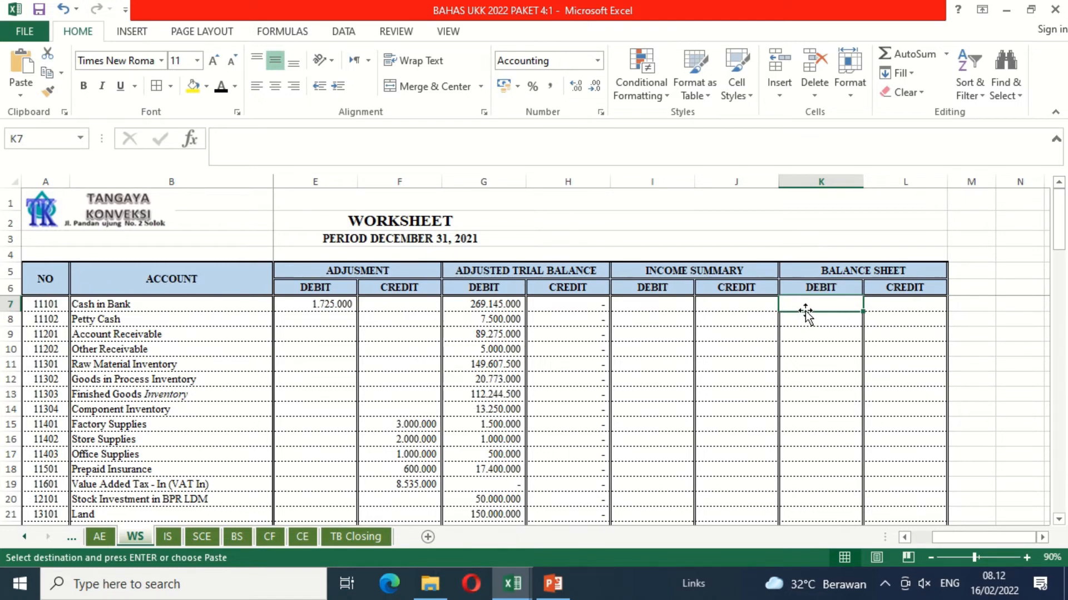
text(=)
click(477, 310)
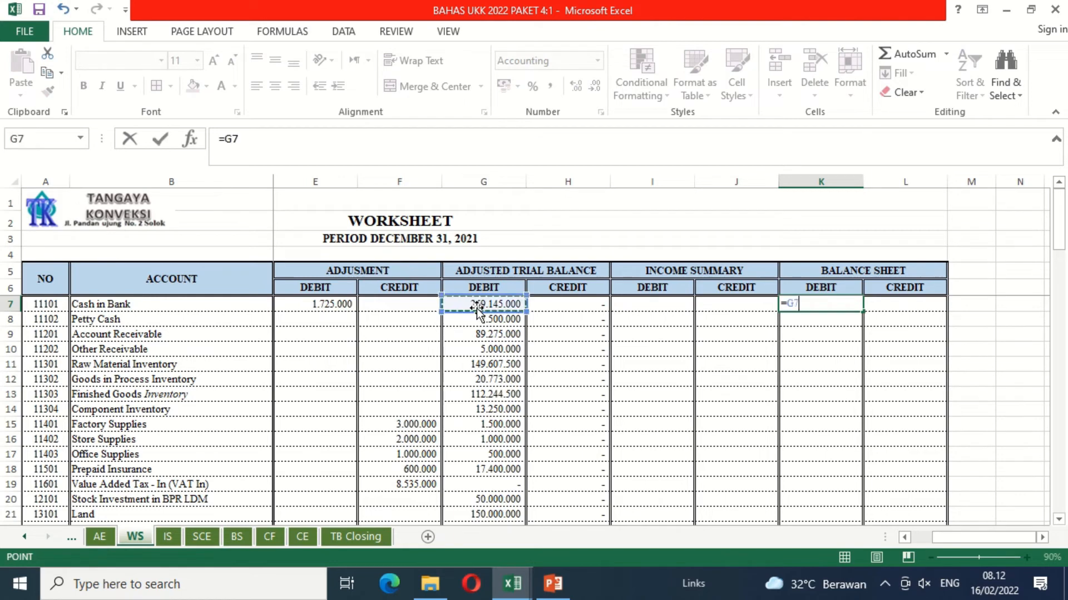
key(Return)
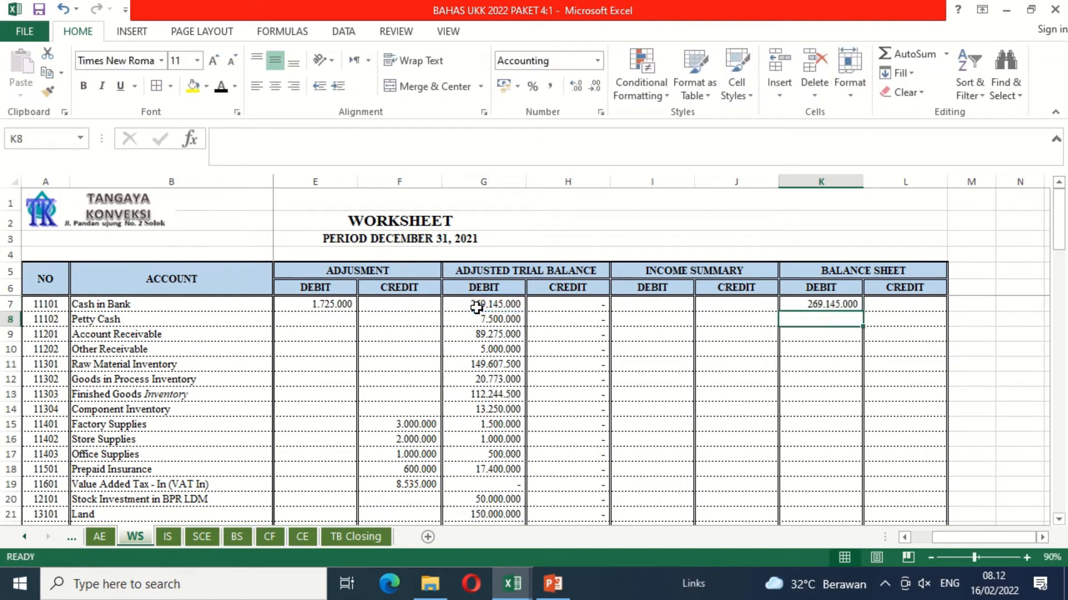
Step: Link the Cash in Bank row's Balance Sheet credit, L7, to its adjusted credit balance with =H7
key(Up)
key(Right)
text(=)
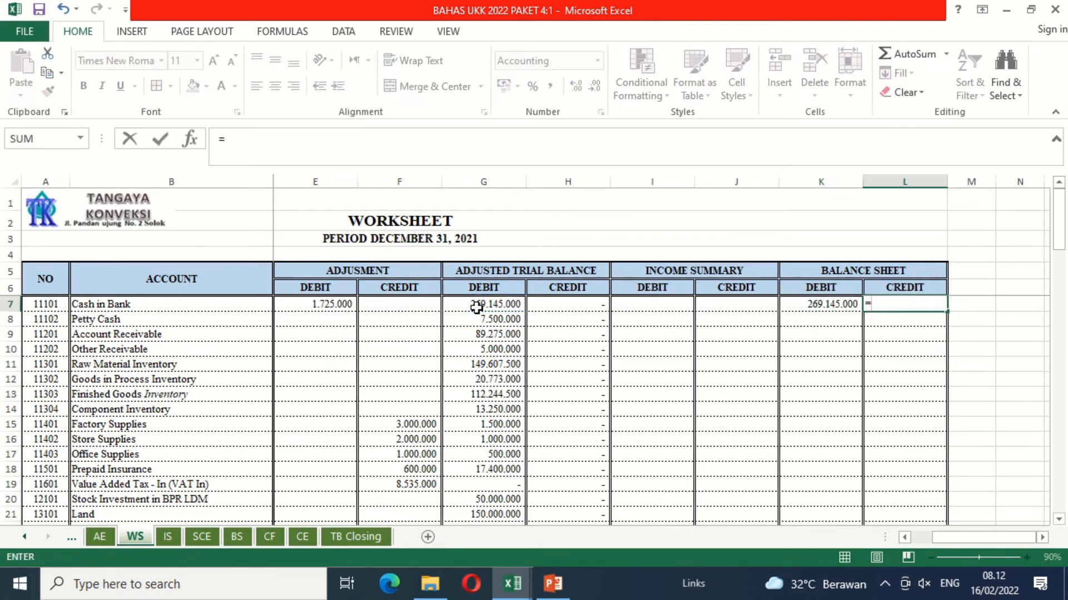
click(555, 305)
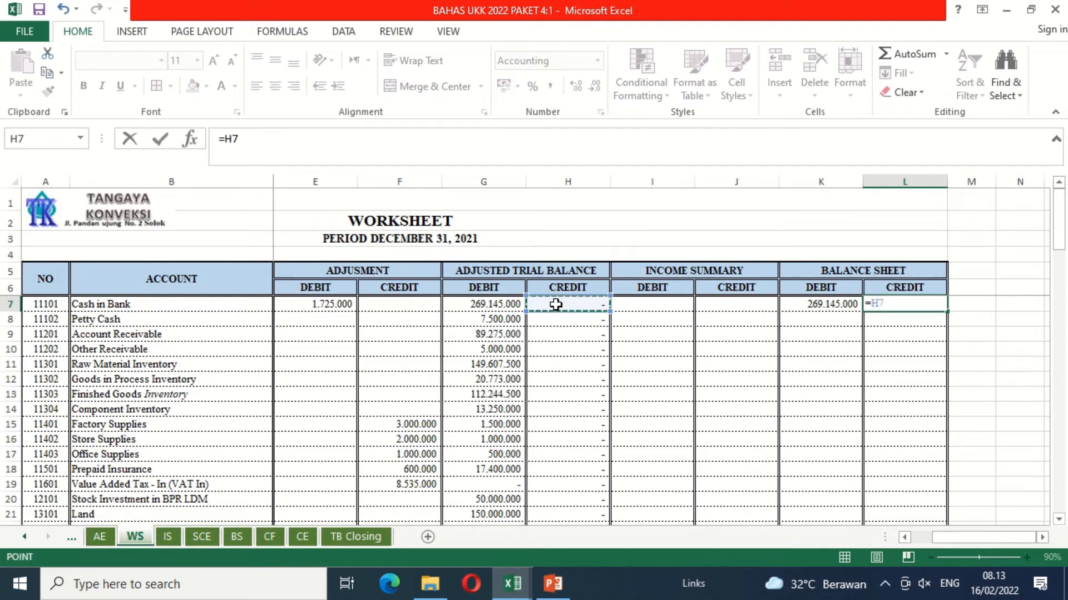
key(Return)
Step: Copy the Balance Sheet formulas in K7:L7 down to the Income Summary account row, row 42
key(Left)
key(Up)
key(shift+Right)
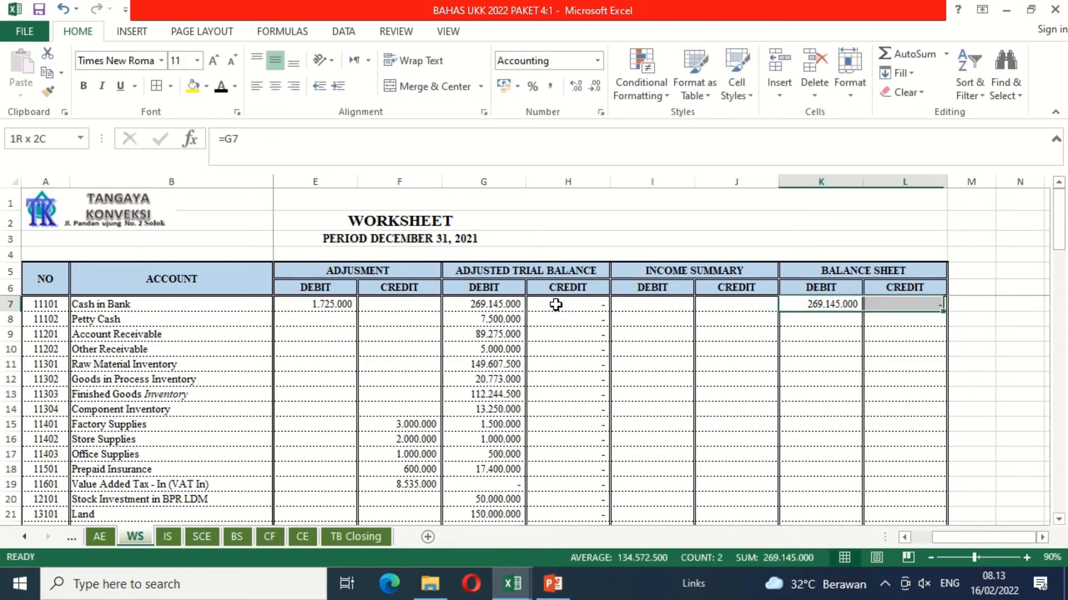
key(ctrl+c)
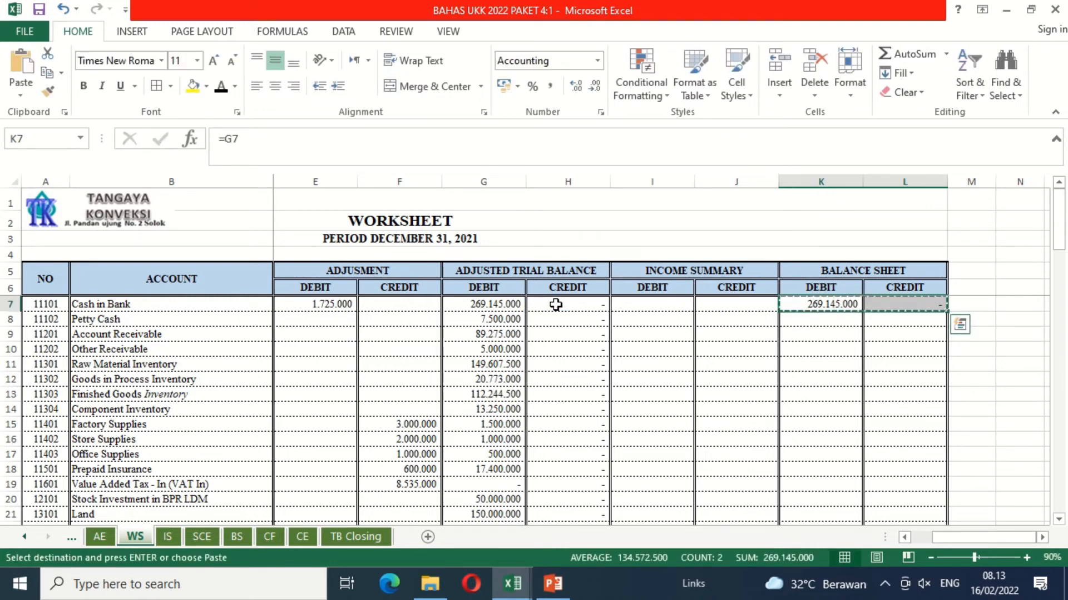
key(shift+Down)
key(shift+Down)
key(shift+Down)
key(shift+Down)
key(shift+Down)
key(shift+Down)
key(shift+Down)
key(shift+Down)
key(shift+Down)
key(shift+Down)
key(shift+Down)
key(shift+Down)
key(shift+Down)
key(shift+Down)
key(shift+Down)
key(shift+Down)
key(shift+Down)
key(shift+Down)
key(shift+Down)
key(shift+Down)
key(shift+Down)
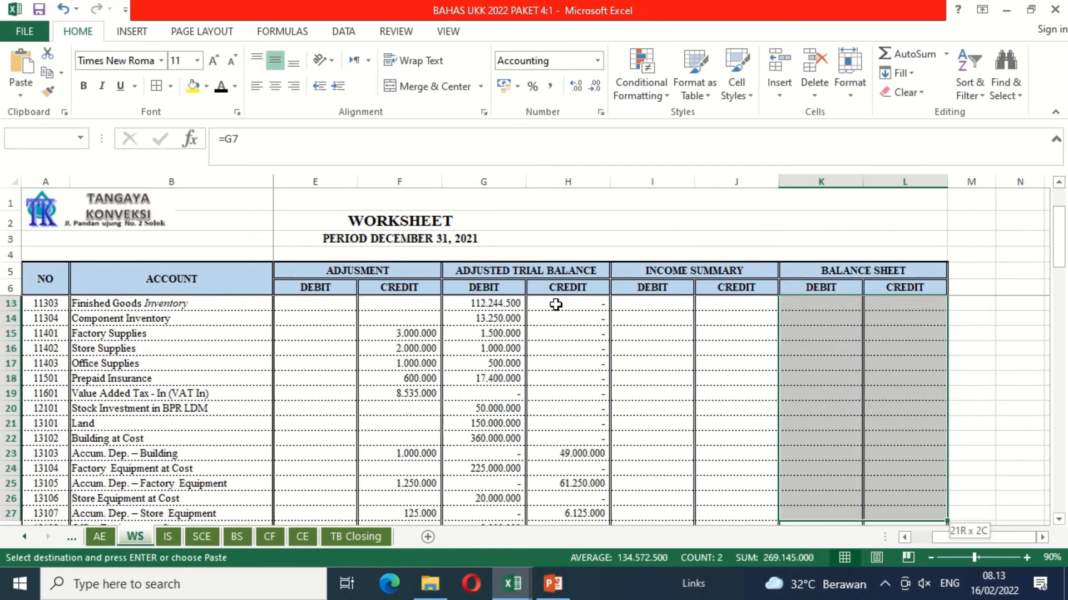
key(shift+Down)
key(shift+Down)
key(shift+Down)
key(shift+Down)
key(shift+Down)
key(shift+Down)
key(shift+Down)
key(shift+Down)
key(shift+Down)
key(shift+Down)
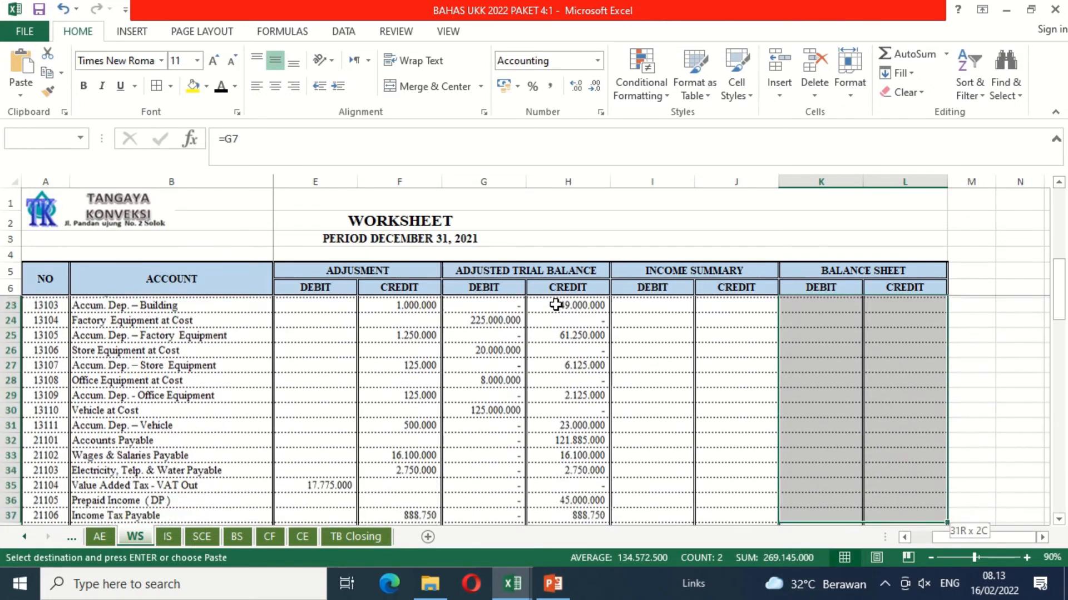
key(shift+Up)
key(shift+Up)
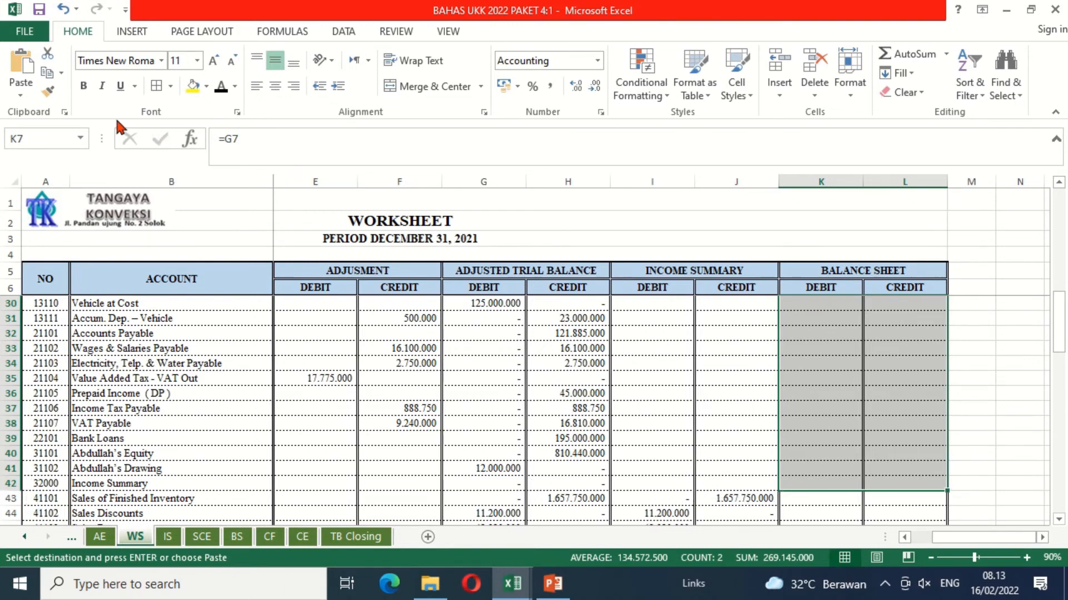
click(21, 67)
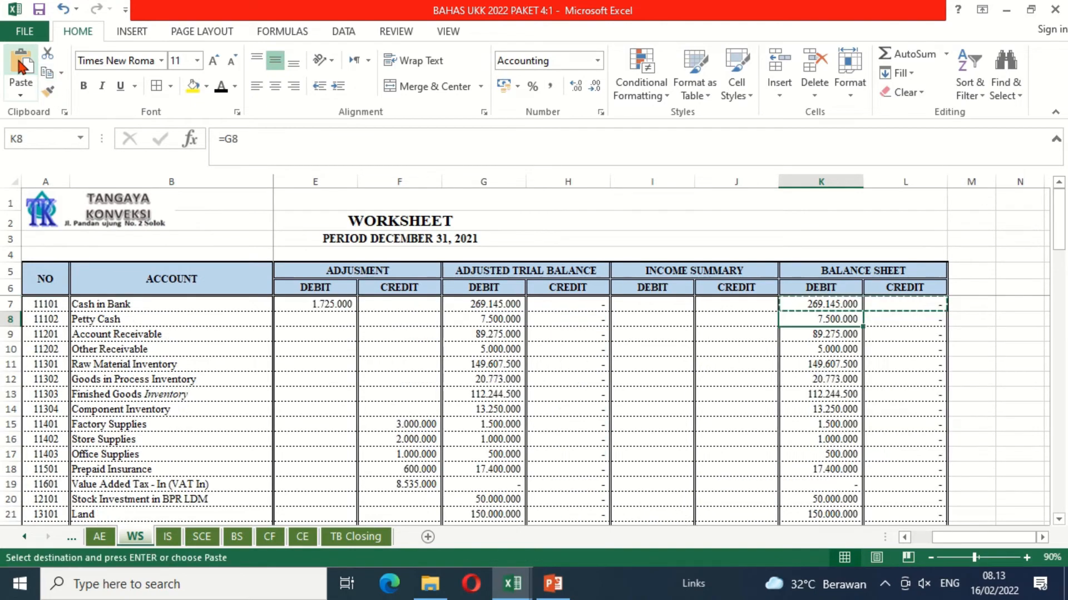
Step: Review the copied Balance Sheet amounts from the cash accounts down to the bottom of the worksheet
key(Down)
key(Down)
key(Down)
key(Down)
key(Down)
key(Down)
key(Down)
key(Down)
key(Down)
key(Down)
key(Down)
key(Down)
key(Down)
key(Down)
key(Down)
key(Down)
key(Down)
key(Down)
key(Down)
key(Down)
key(Down)
key(Down)
key(Down)
key(Down)
key(Down)
key(Down)
key(Down)
key(Down)
key(Down)
key(Down)
key(Down)
key(Down)
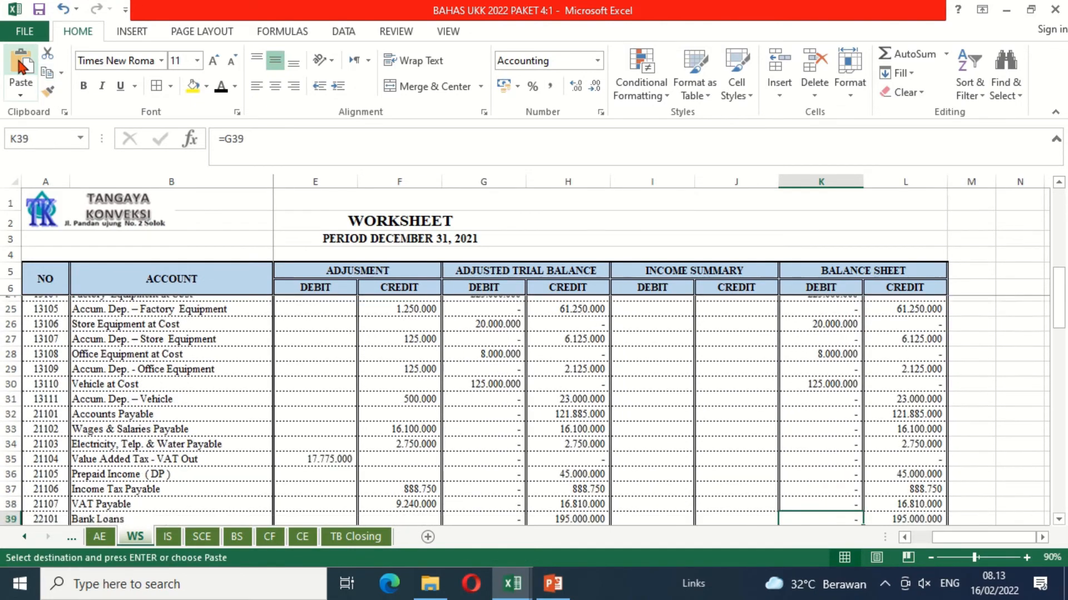
key(Down)
key(Down)
key(Down)
key(Down)
key(Down)
key(Down)
key(Down)
key(Down)
key(Down)
key(Down)
key(Down)
key(Down)
key(Down)
key(Down)
key(Down)
key(Down)
key(Down)
key(Down)
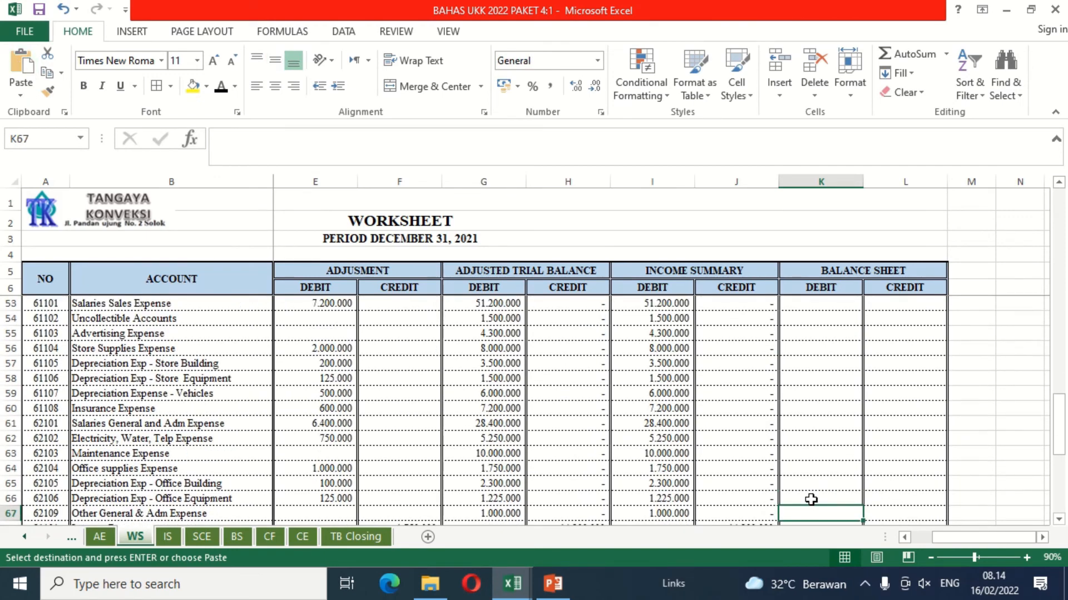
key(Down)
key(Down)
key(Down)
key(Down)
key(Down)
key(Down)
key(Down)
key(Down)
key(Down)
key(Down)
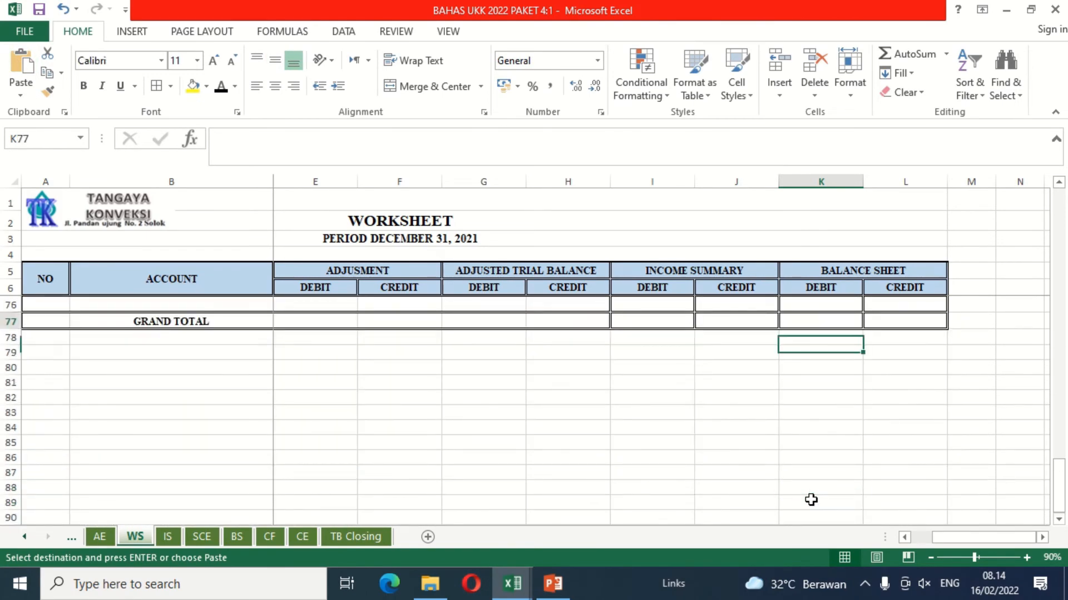
Step: Copy the TOTAL formula from H75 across the Income Summary and Balance Sheet debit and credit columns, I75:L75
key(Up)
key(Up)
key(Up)
key(Up)
key(Up)
key(Up)
key(Up)
key(Down)
key(Down)
key(Down)
key(Down)
key(Down)
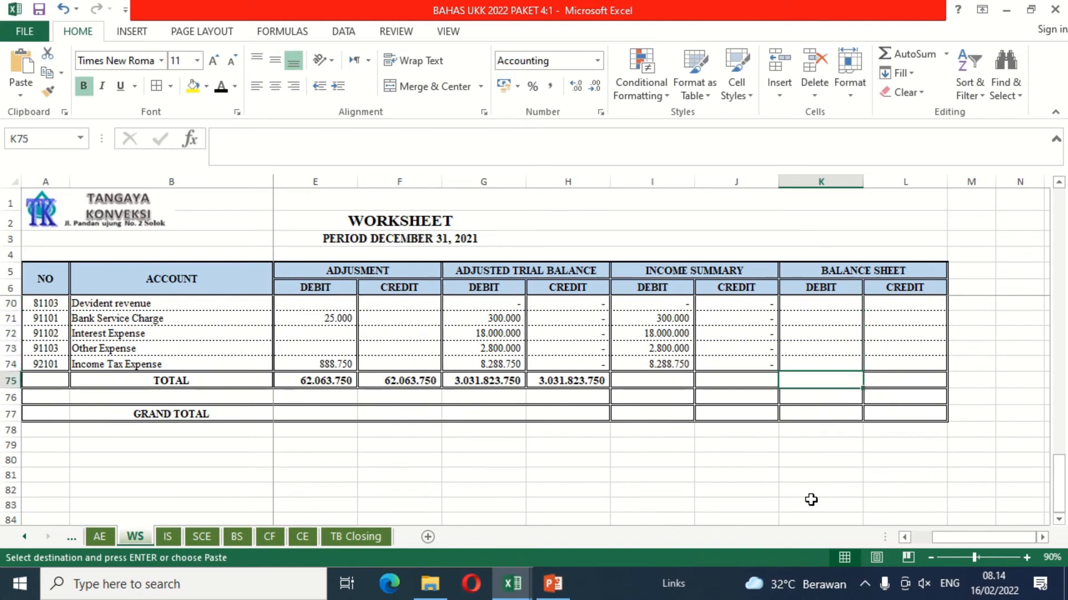
key(Left)
key(Left)
key(Left)
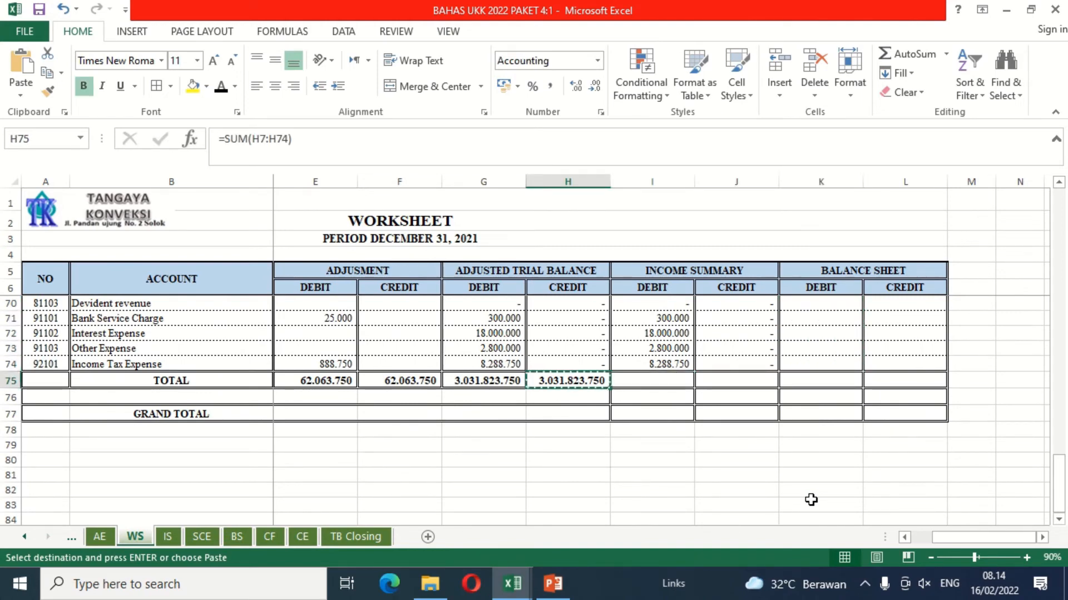
key(shift+Right)
key(shift+Right)
key(shift+Right)
key(shift+Right)
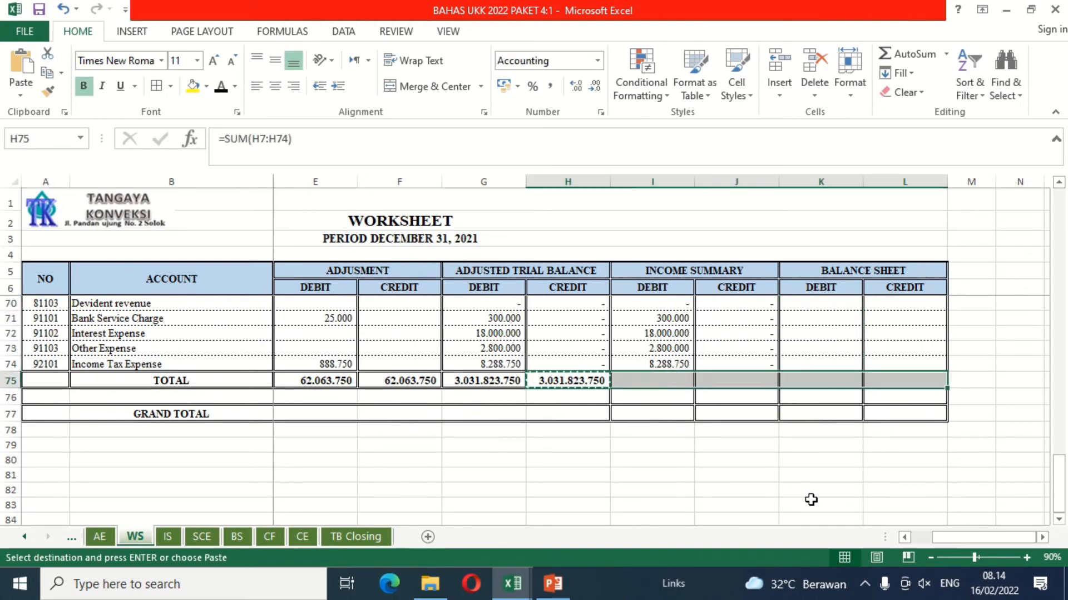
key(ctrl+v)
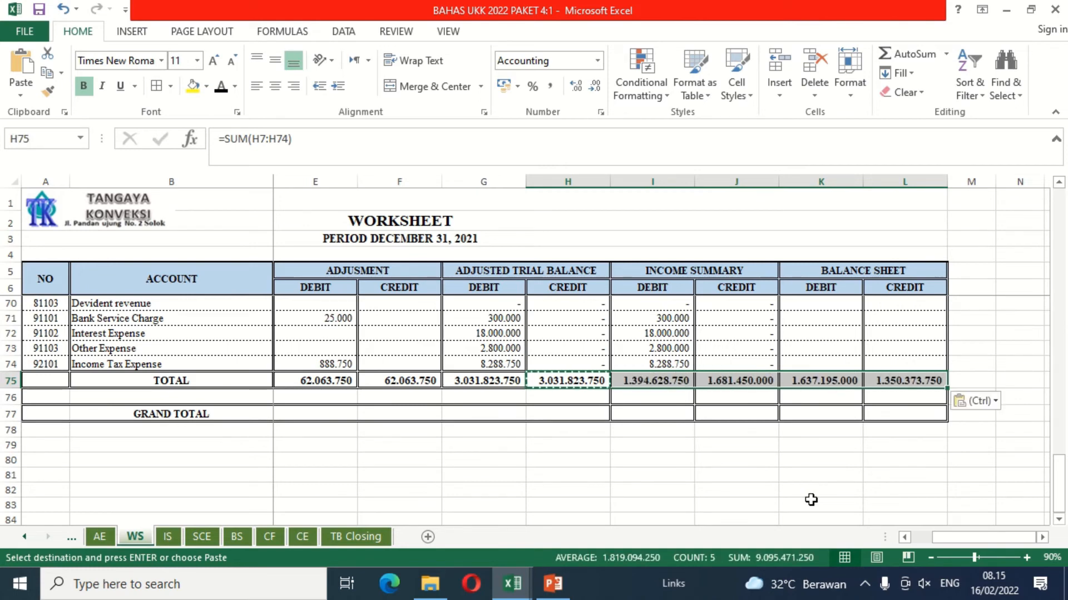
Step: Compute the Income Summary balancing difference in the debit cell I76 with the formula =J75-I75
key(Down)
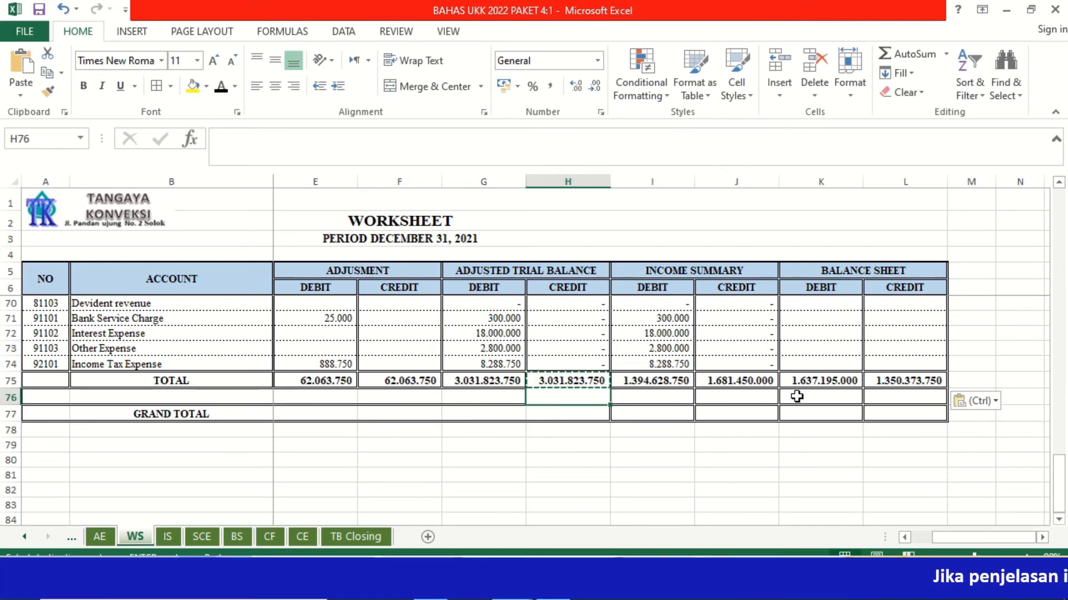
click(648, 396)
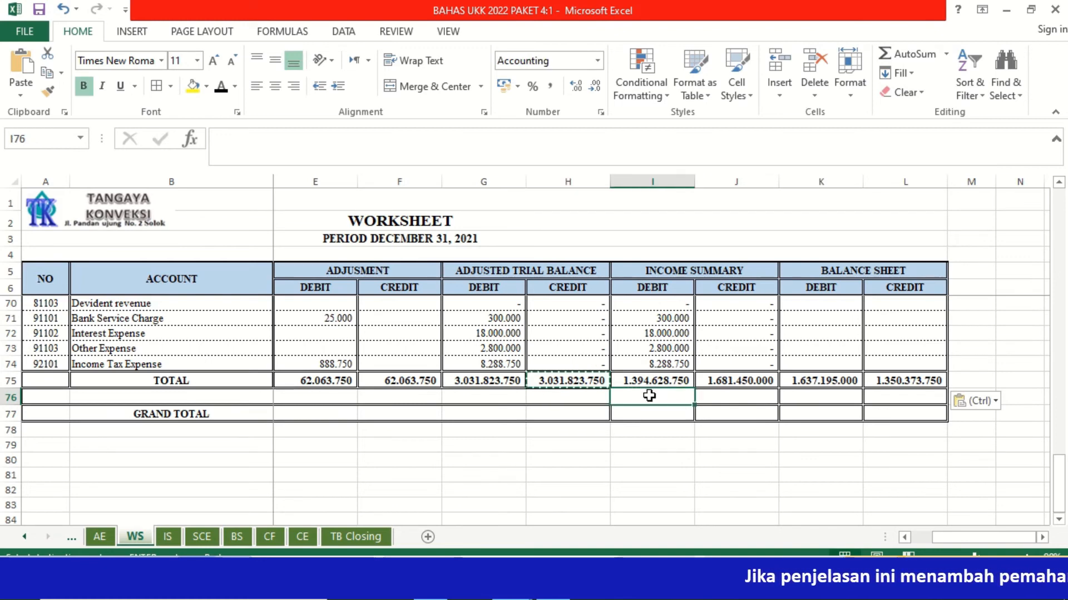
text(=)
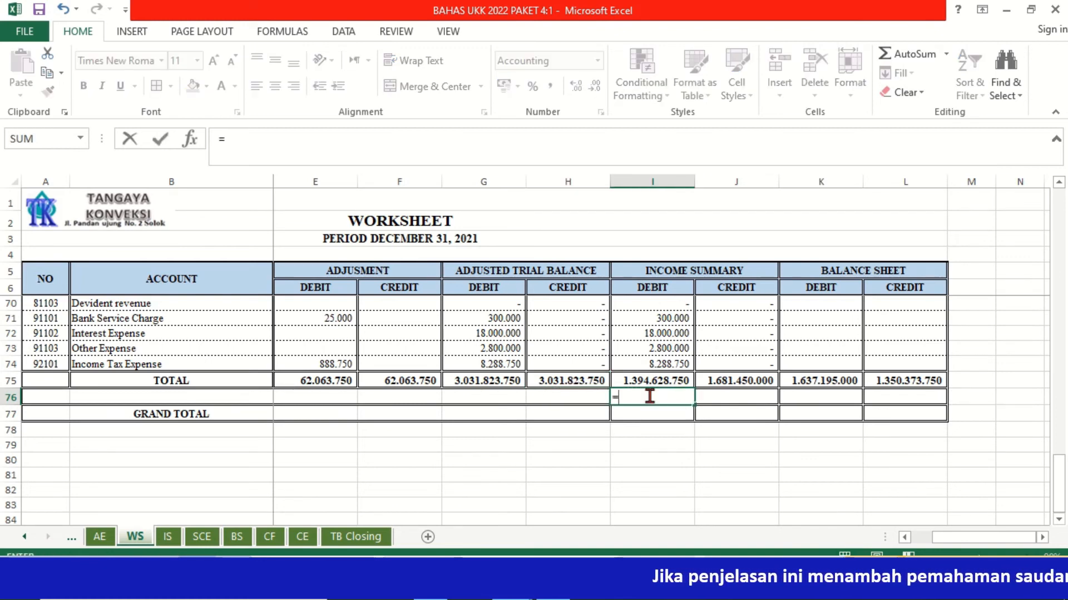
click(734, 381)
text(-)
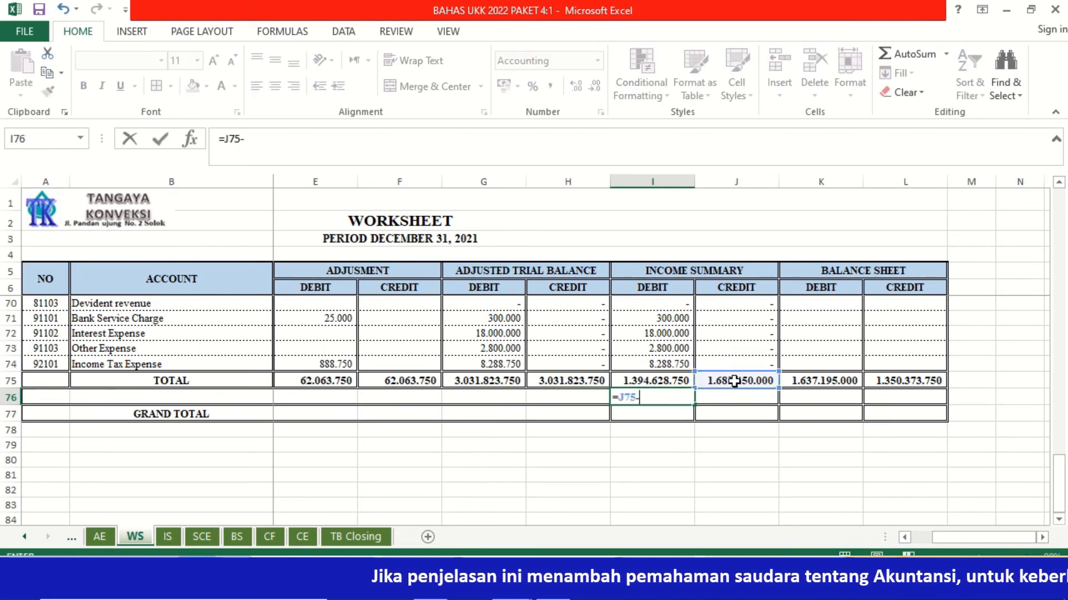
click(666, 380)
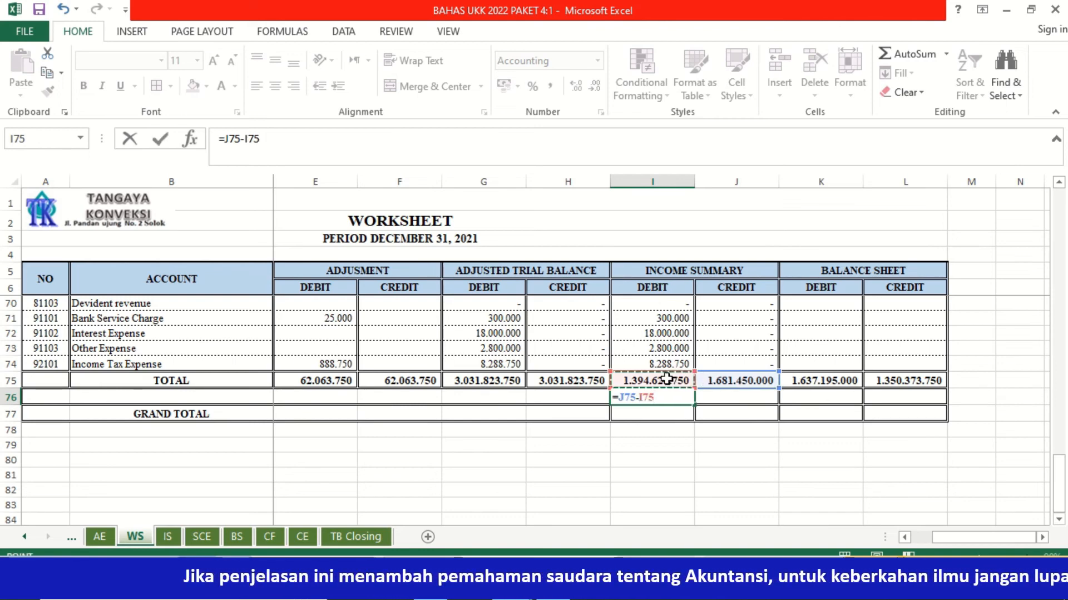
key(Tab)
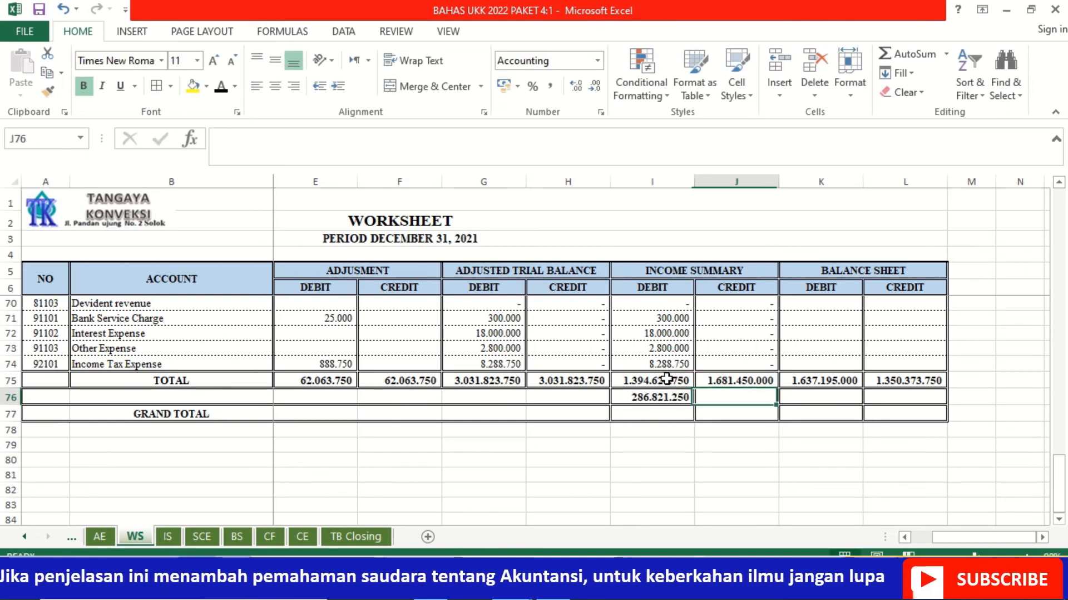
Step: Compute the Balance Sheet balancing difference in the credit cell L76 with the formula =K75-L75
key(Tab)
key(Tab)
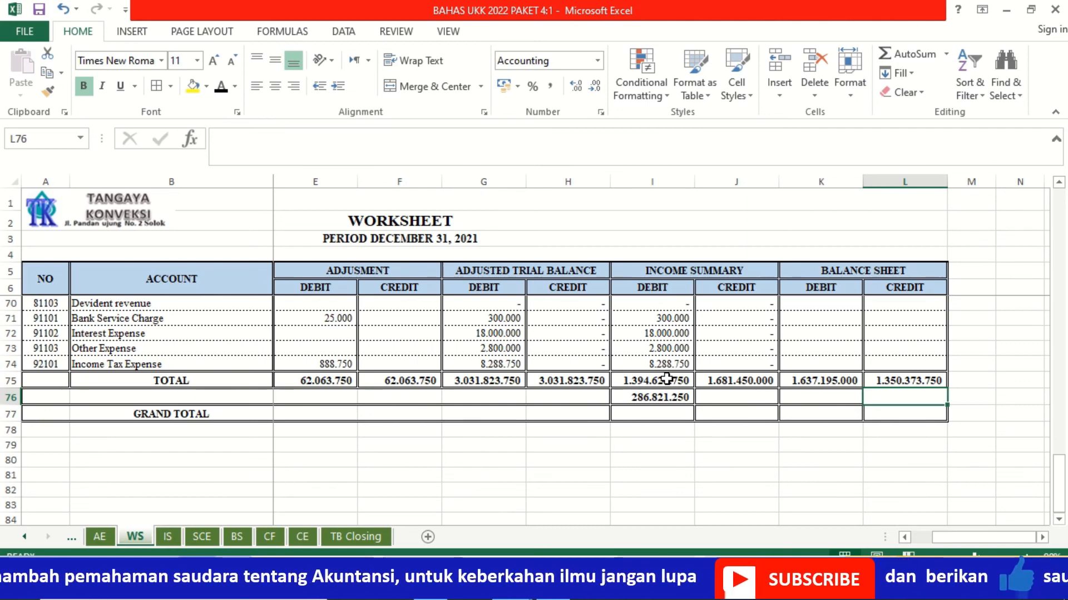
text(=)
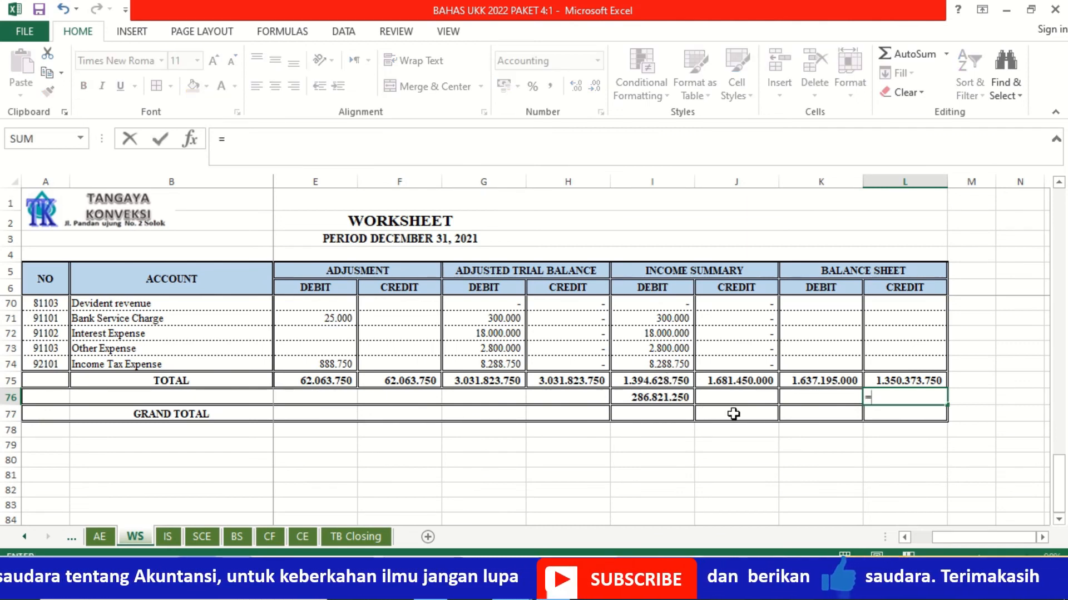
click(815, 379)
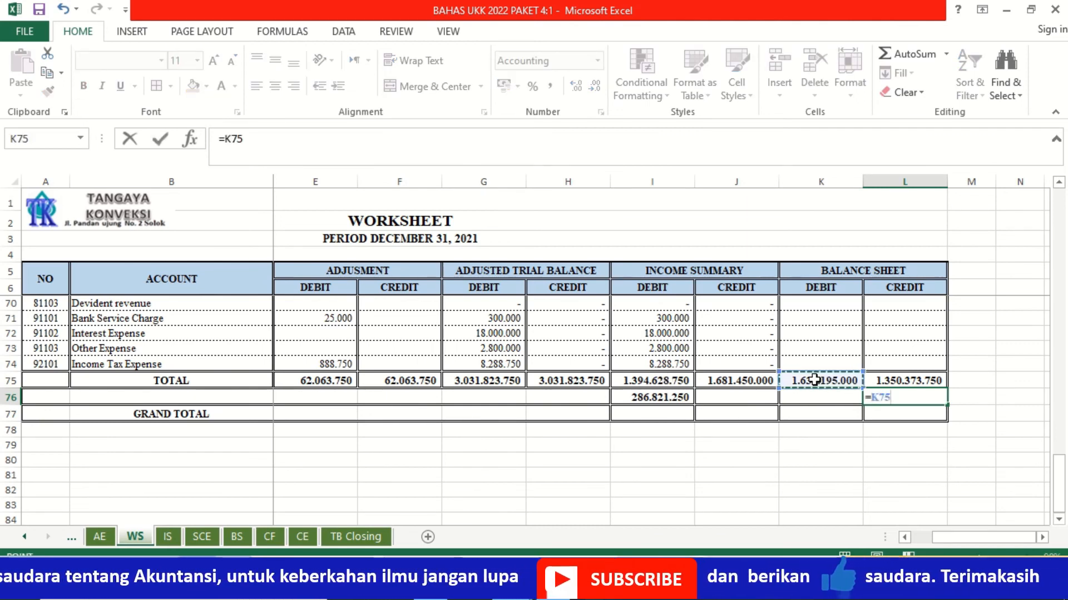
text(-)
click(884, 379)
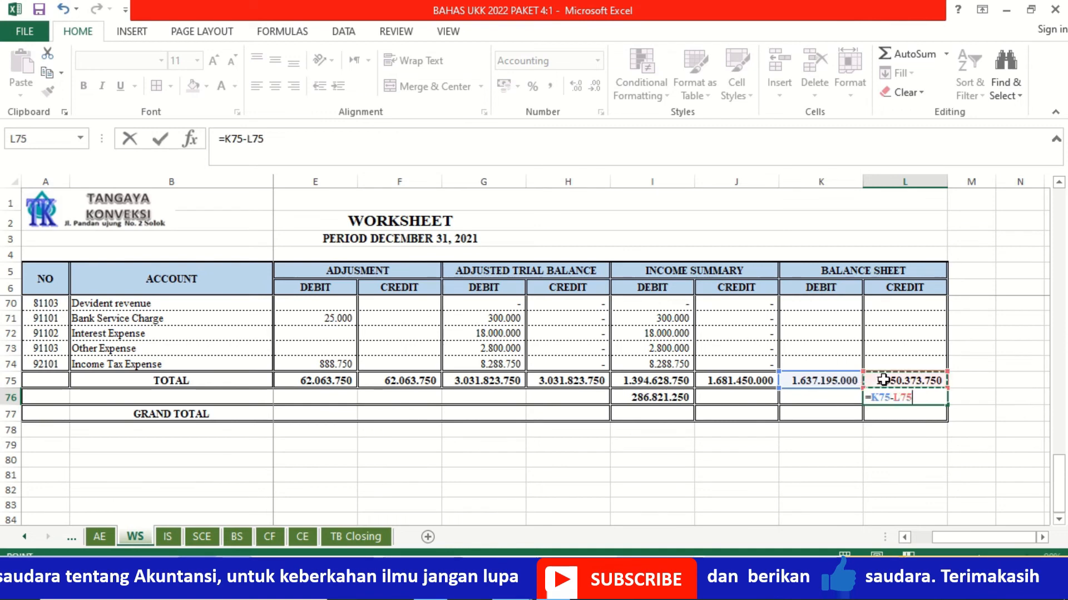
key(Return)
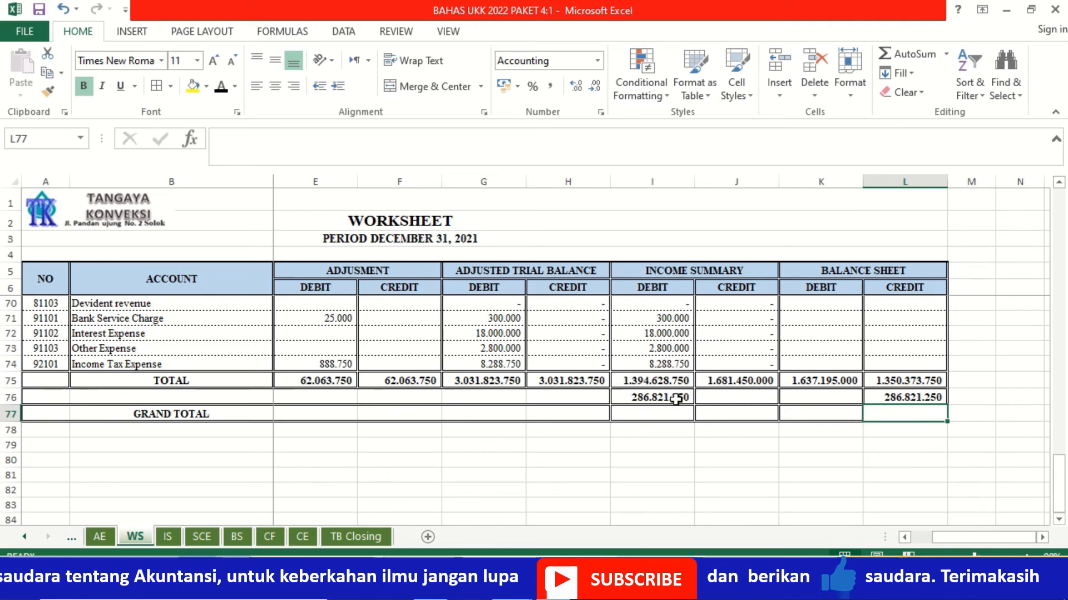
Step: Calculate the GRAND TOTAL of the Income Summary debit column in I77 with =I75+I76
click(646, 416)
key(Up)
key(Up)
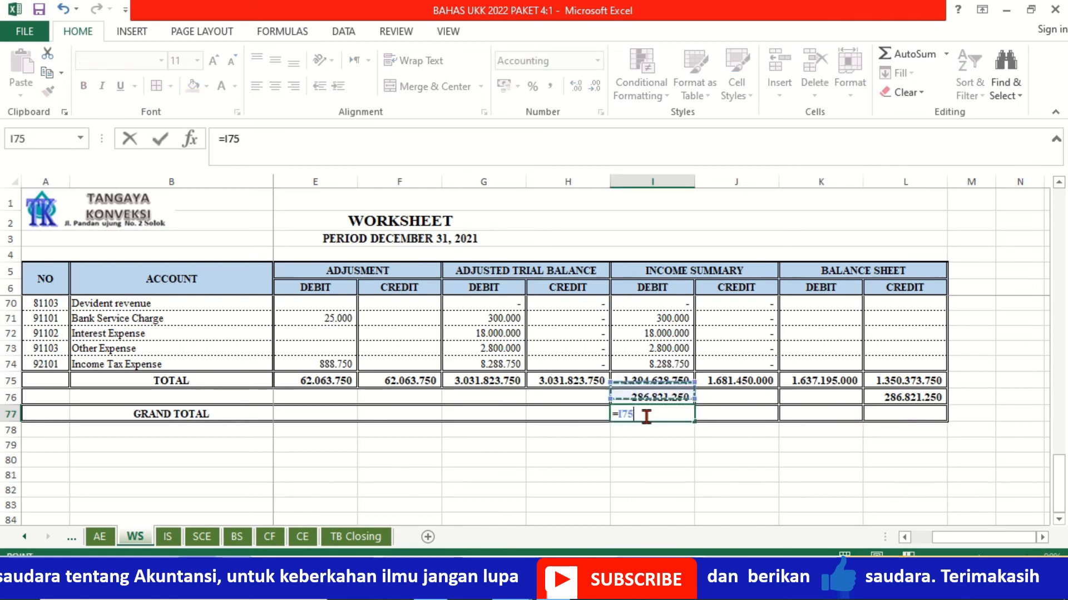
text(+)
key(Up)
key(Return)
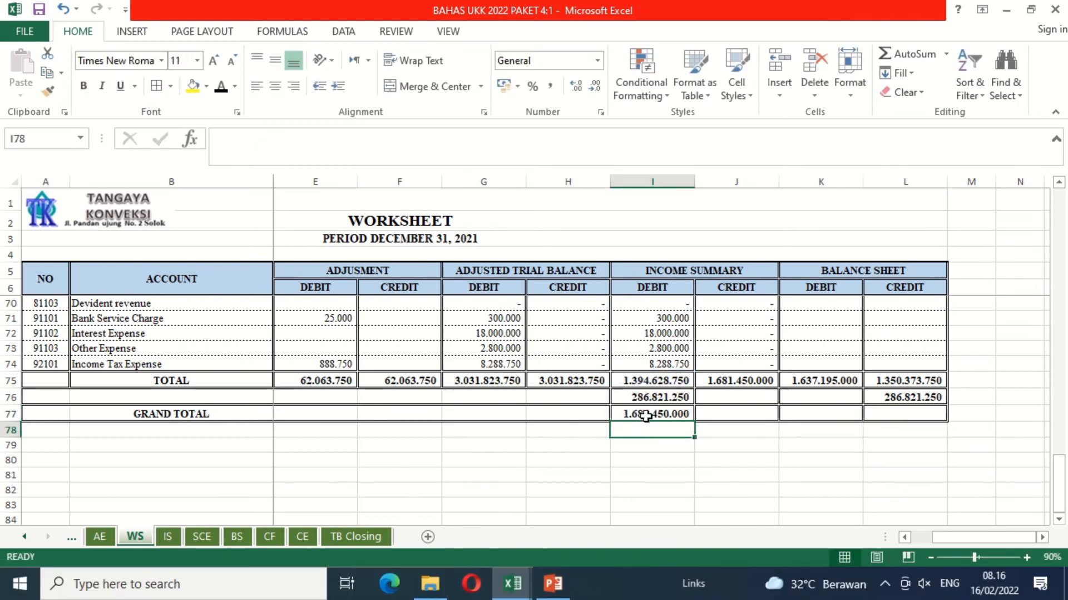
Step: Copy the GRAND TOTAL formula from I77 across the remaining Income Summary and Balance Sheet columns, J77:L77
click(646, 415)
key(ctrl+c)
key(shift+Right)
key(shift+Right)
key(shift+Right)
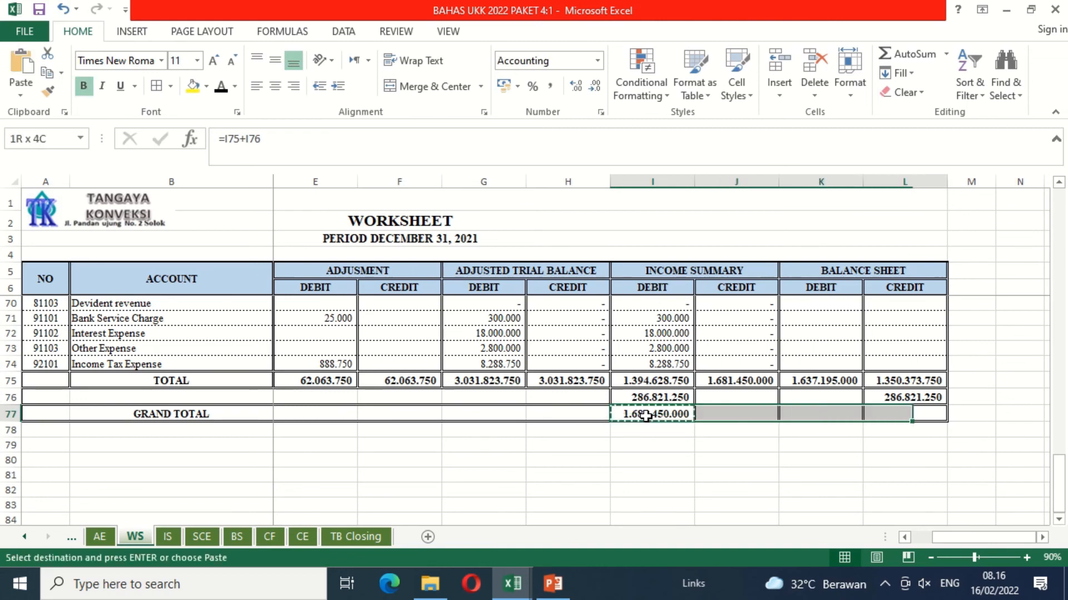
key(ctrl+v)
click(666, 456)
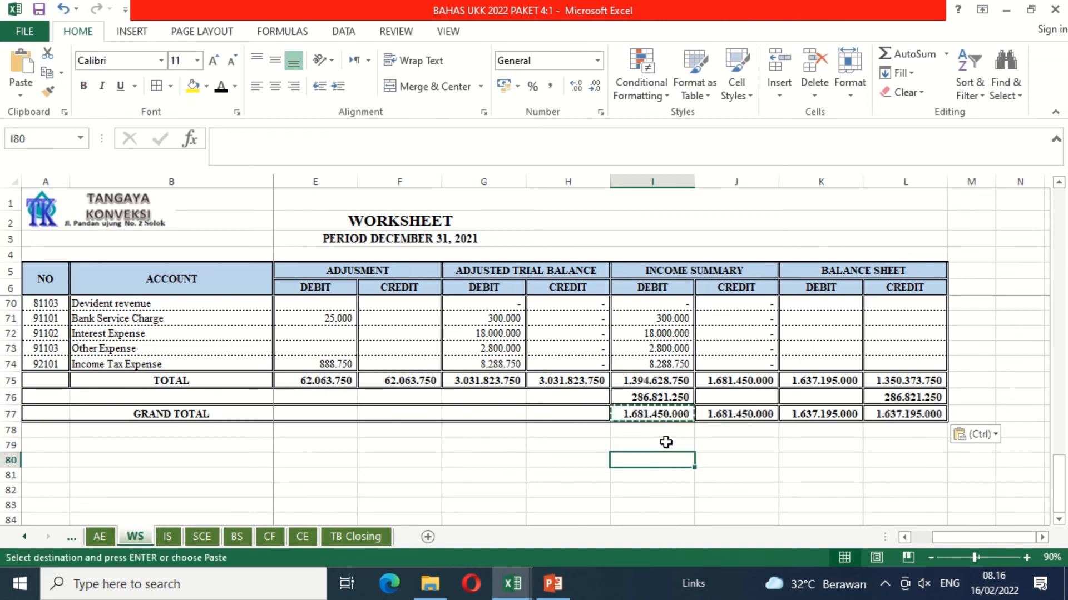
key(Escape)
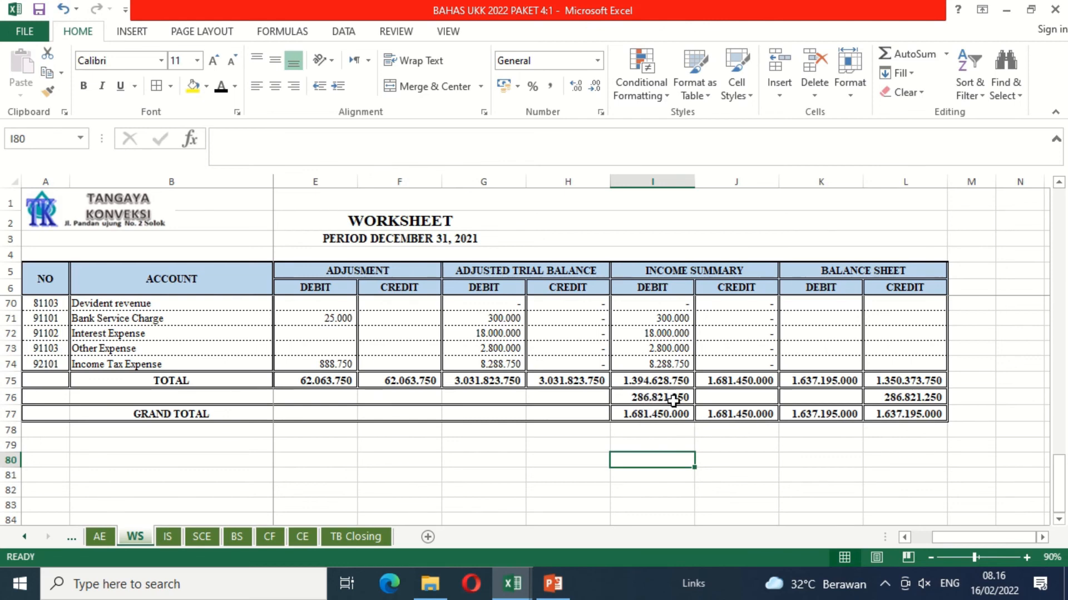
Step: Apply the black font color to the hidden NETT EARNING label in B76
click(226, 396)
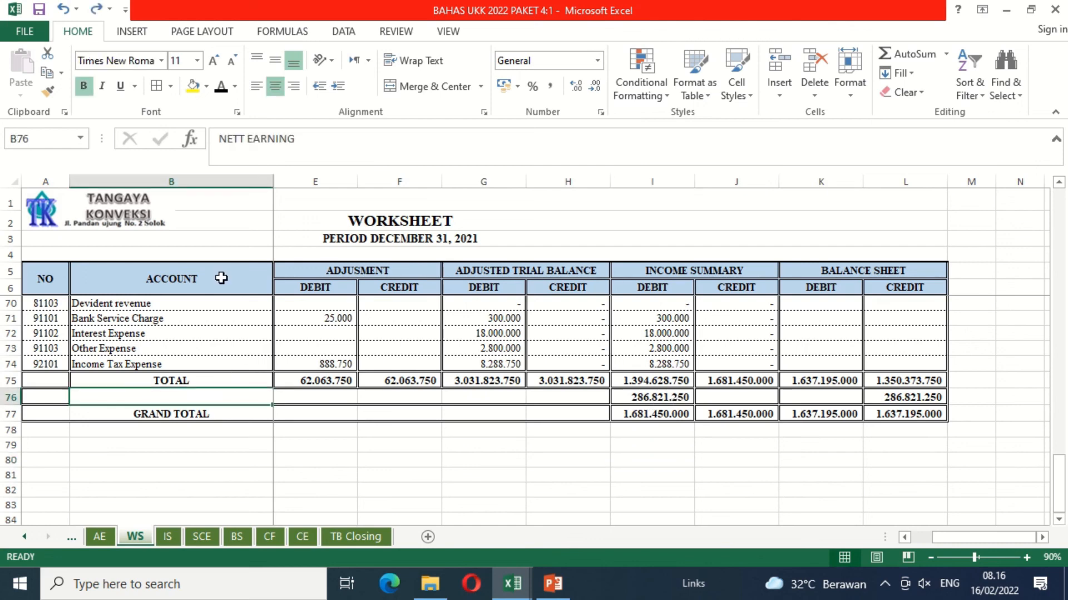
click(225, 91)
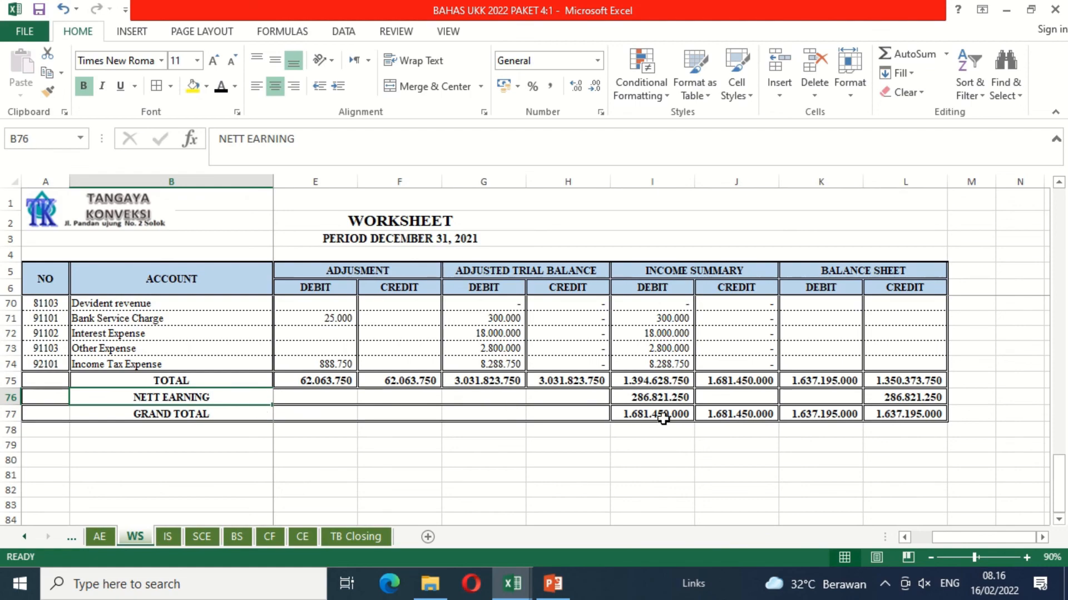
Step: Review the worksheet upward from the NETT EARNING row to the Cash in Bank row and its Trial Balance columns
click(640, 397)
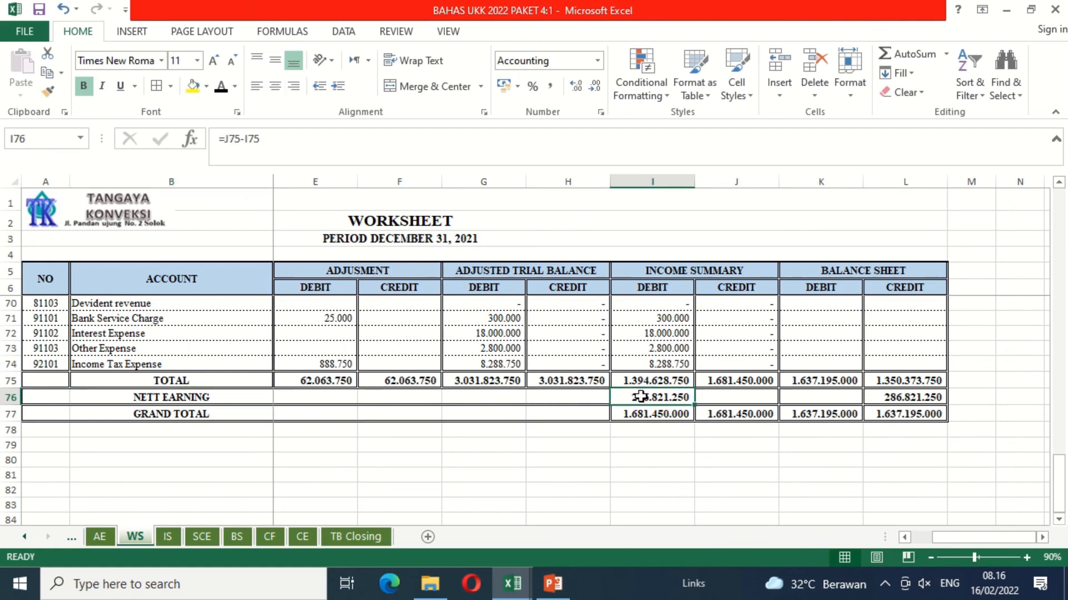
key(Up)
key(Up)
key(Up)
key(Up)
key(Up)
key(Up)
key(Up)
key(Up)
key(Up)
key(Up)
key(Up)
key(Up)
key(Up)
key(Up)
key(Up)
key(Up)
key(Up)
key(Up)
key(Up)
key(Up)
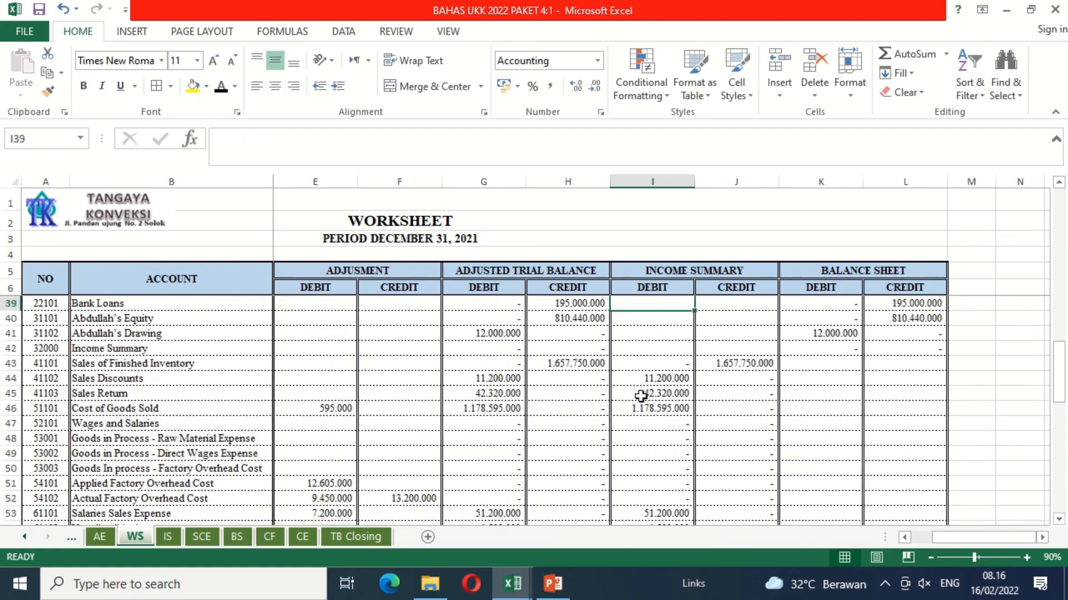
key(Up)
key(Up)
key(Up)
key(Up)
key(Up)
key(Up)
key(Up)
key(Up)
key(Up)
key(Up)
key(Up)
key(Up)
key(Up)
key(Up)
key(Up)
key(Up)
key(Up)
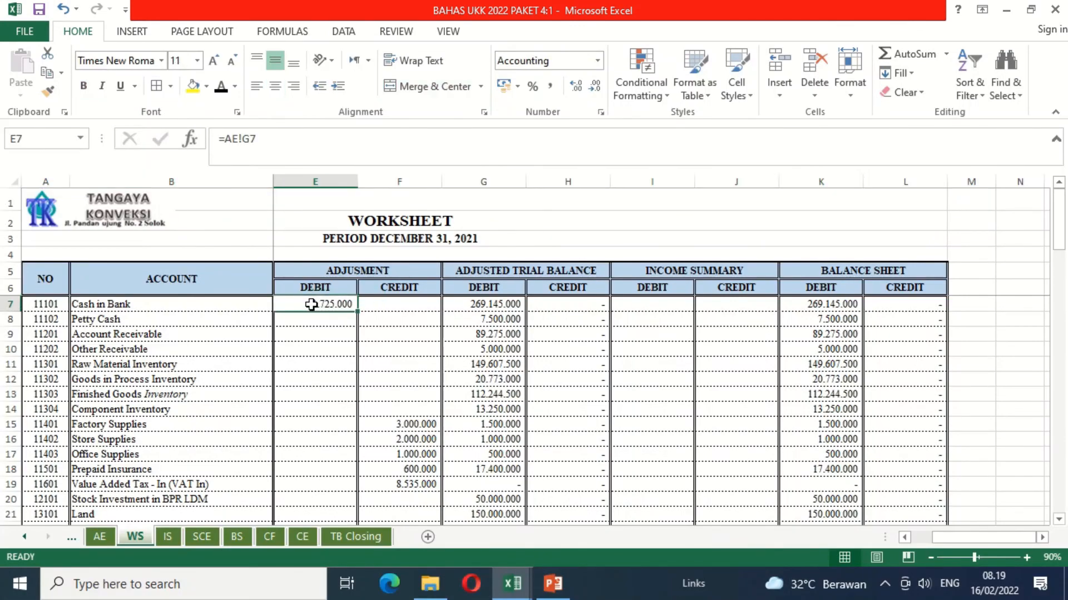
key(Left)
key(Left)
key(Left)
key(Left)
key(Right)
key(Right)
key(Right)
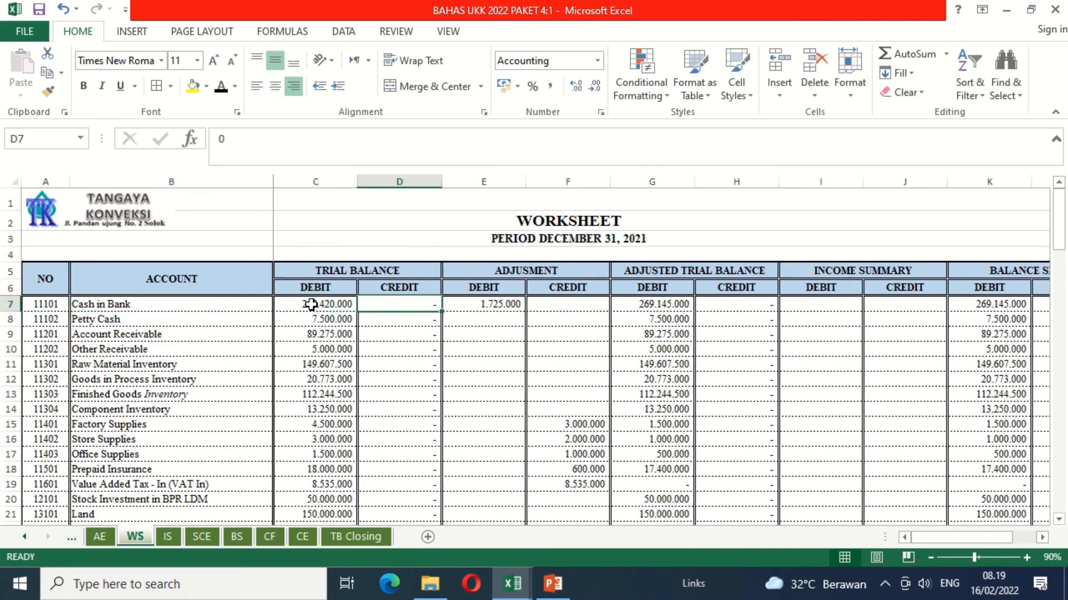
Step: Examine the account rows down to Sales Discounts across all columns from Trial Balance to Balance Sheet
key(Down)
key(Down)
key(Down)
key(Down)
key(Down)
key(Down)
key(Down)
key(Down)
key(Down)
key(Down)
key(Down)
key(Down)
key(Down)
key(Down)
key(Down)
key(Down)
key(Down)
key(Down)
key(Down)
key(Down)
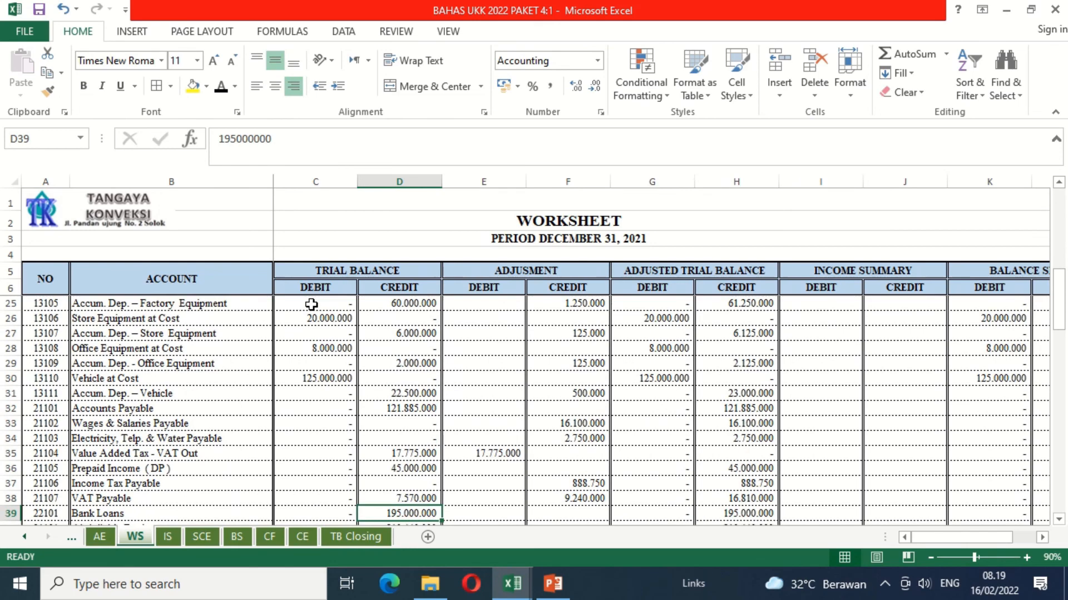
click(930, 557)
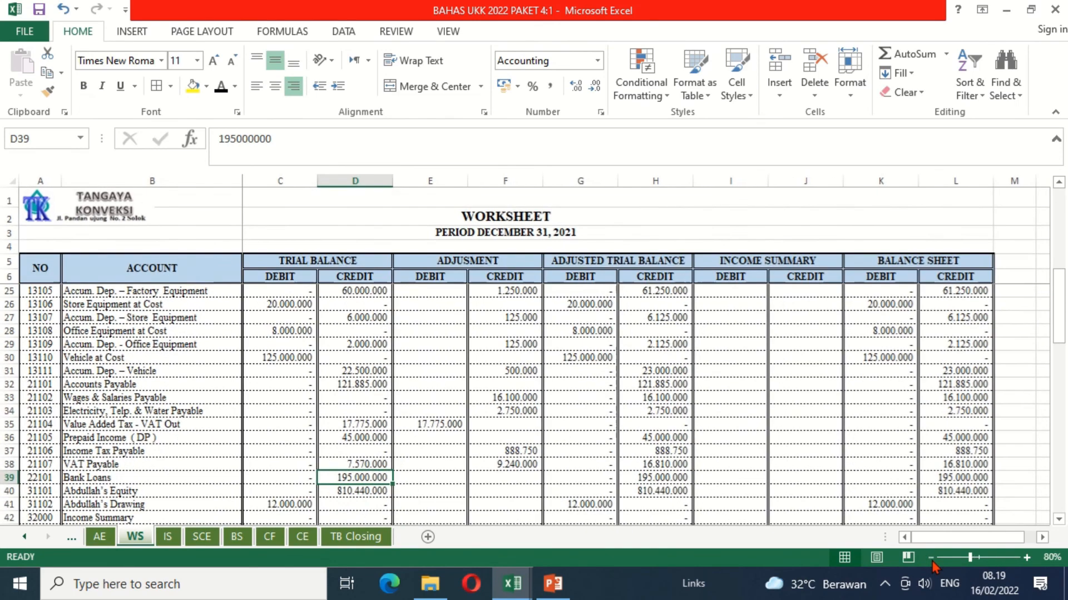
click(600, 410)
key(Down)
key(Down)
key(Down)
key(Down)
key(Down)
key(Down)
key(Down)
key(Down)
key(Down)
key(Down)
key(Down)
key(Down)
key(Down)
key(Down)
key(Down)
key(Down)
key(Down)
key(Down)
key(Down)
key(Down)
key(Down)
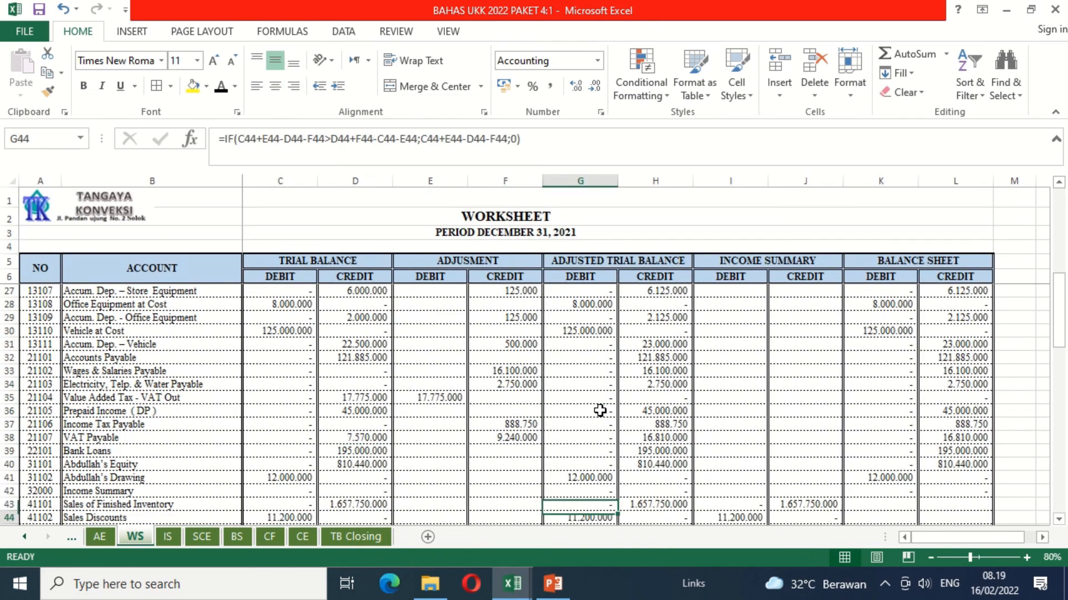